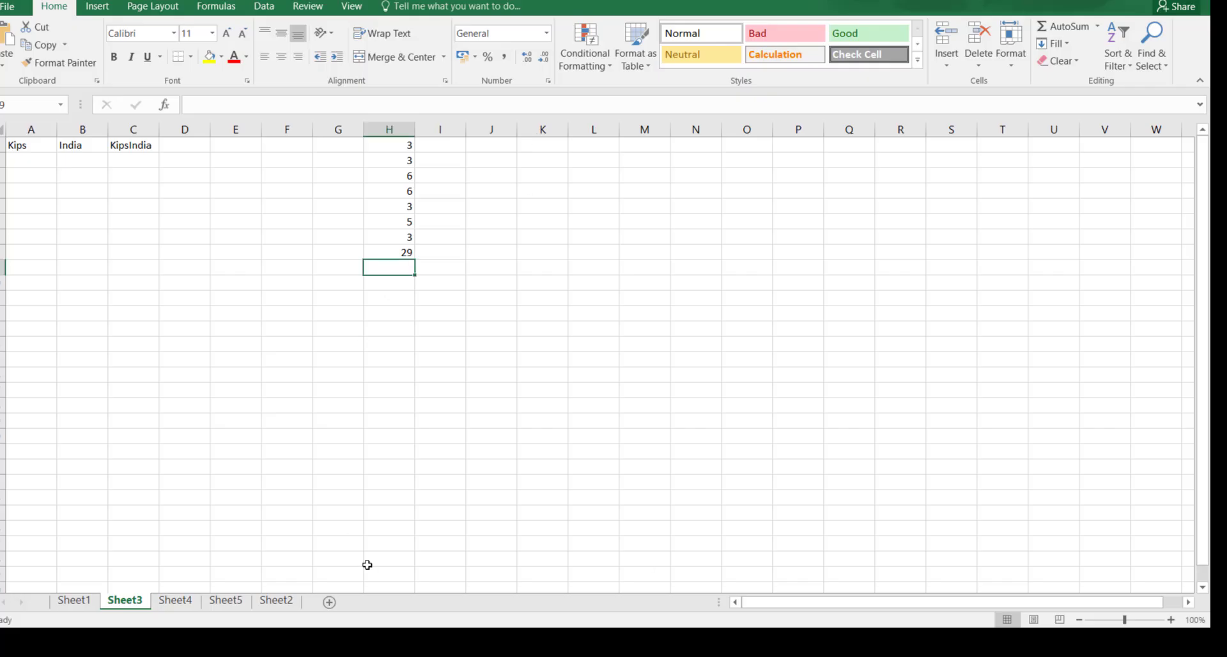
# - Clear the numbers in H1:H8 and the joined text in C1 on Sheet3
pyautogui.moveTo(391, 145); pyautogui.dragTo(387, 257)
pyautogui.press('Delete')
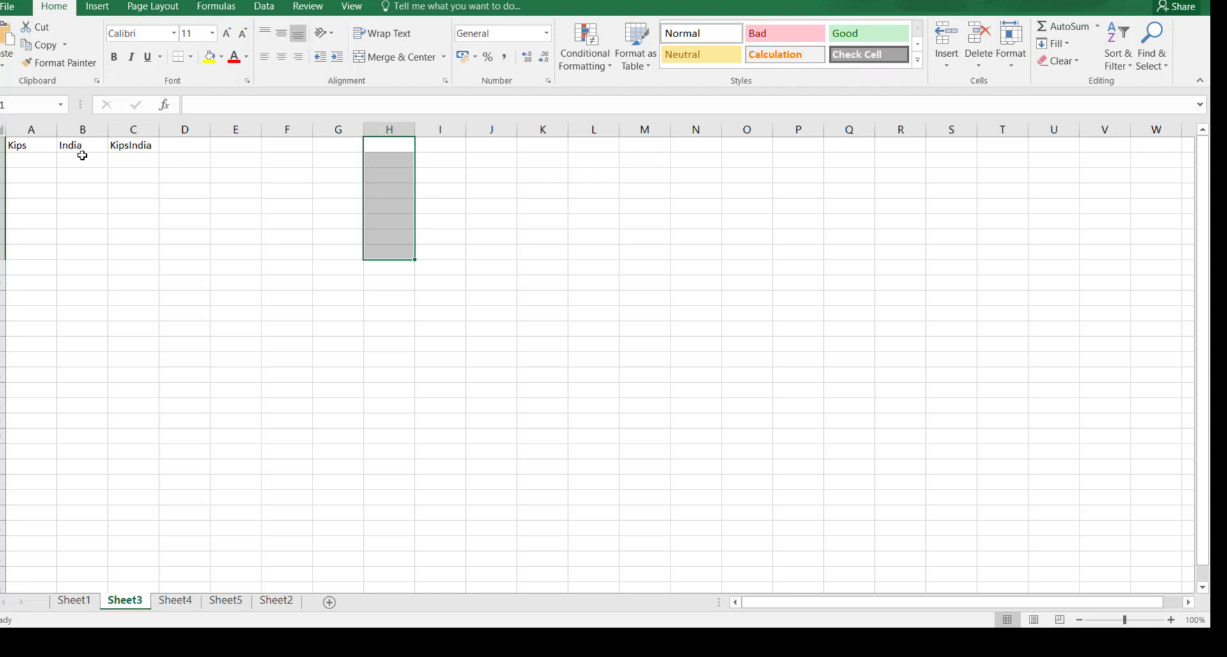
pyautogui.click(145, 148)
pyautogui.press('Delete')
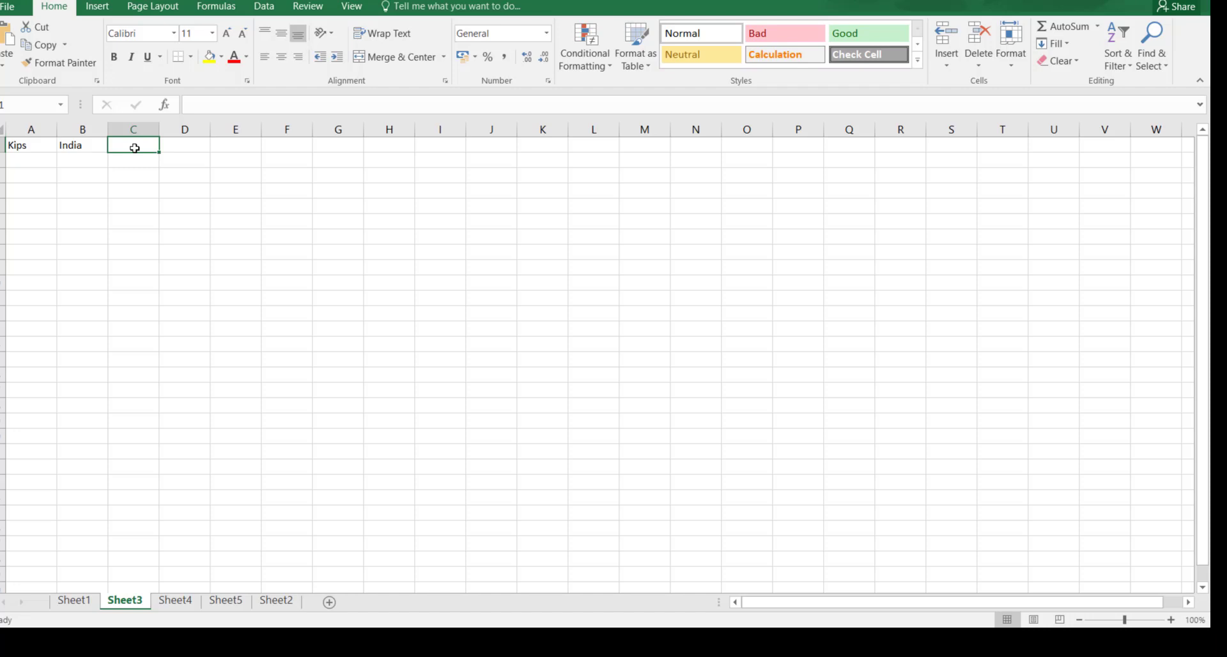
# - Enter the formula =A1&B1 in cell C1 to join the texts Kips and India
pyautogui.write('=')
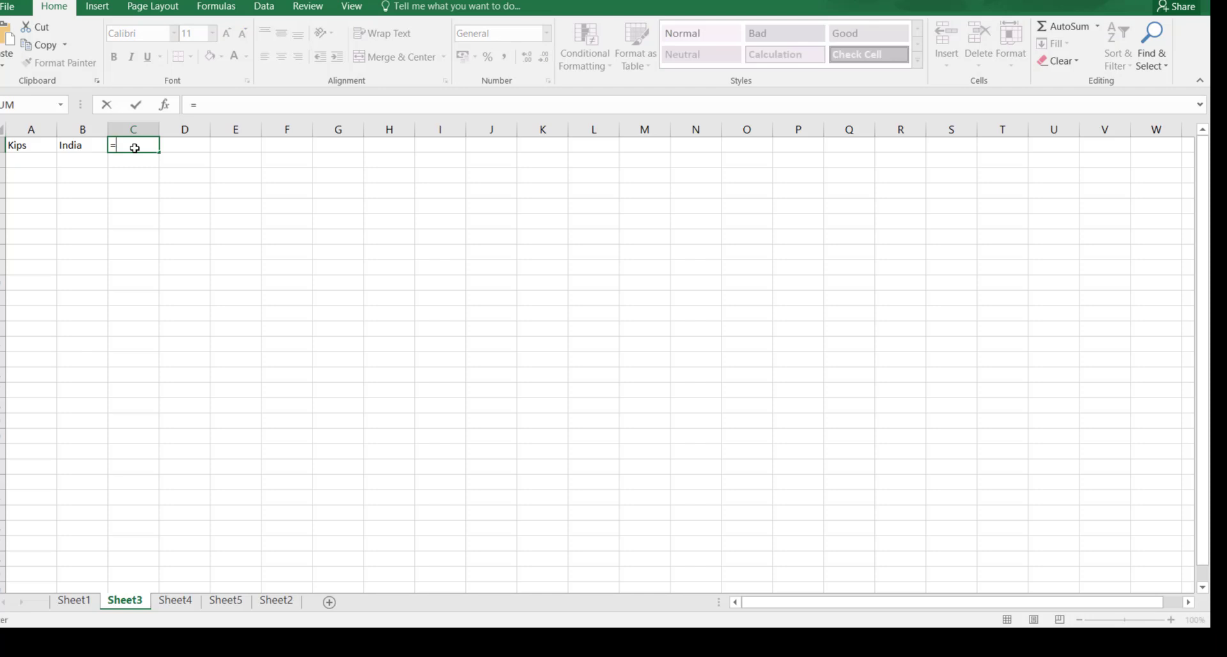
pyautogui.click(45, 143)
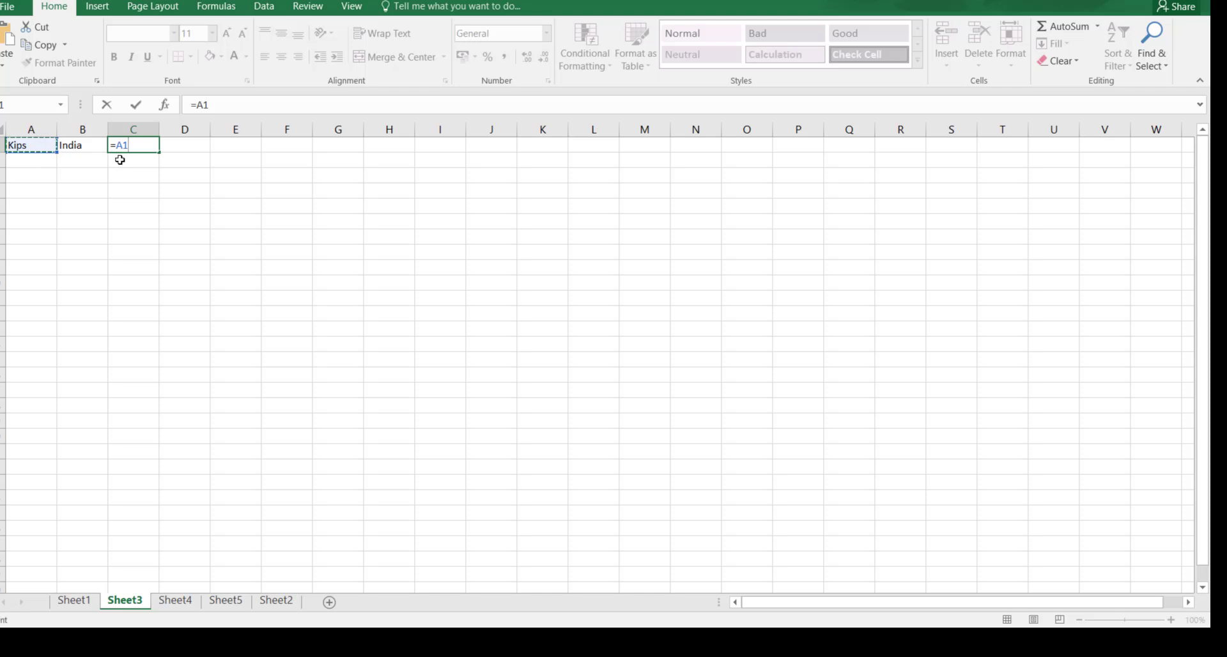
pyautogui.write('&')
pyautogui.click(86, 146)
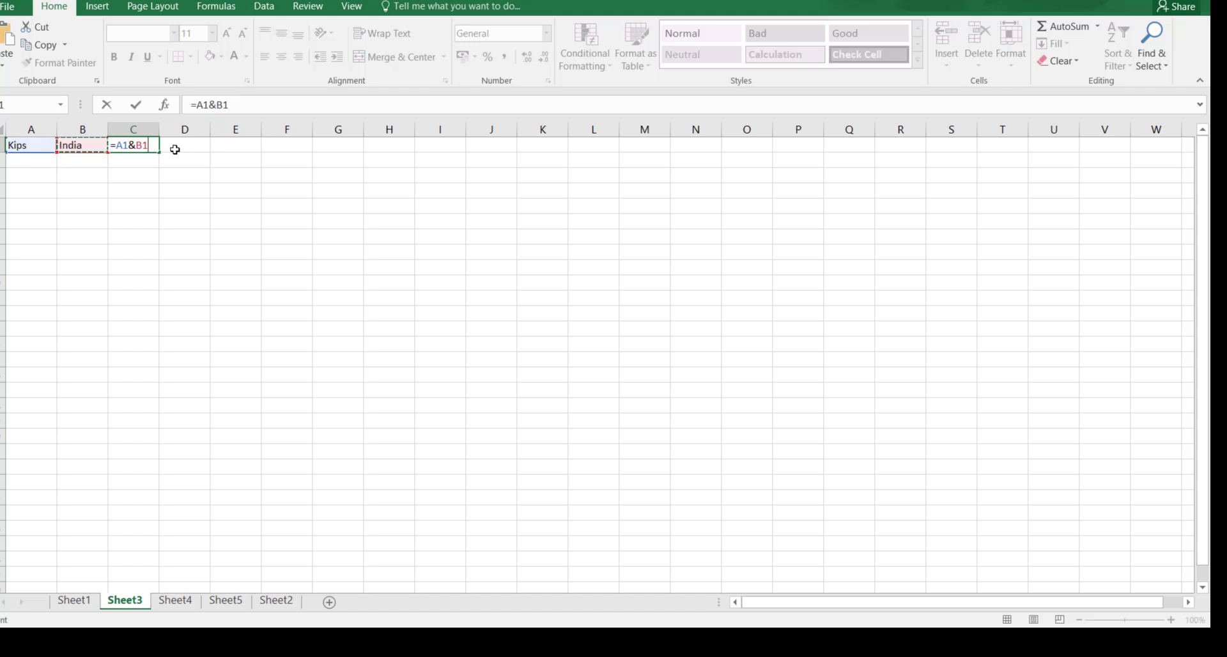
pyautogui.press('Return')
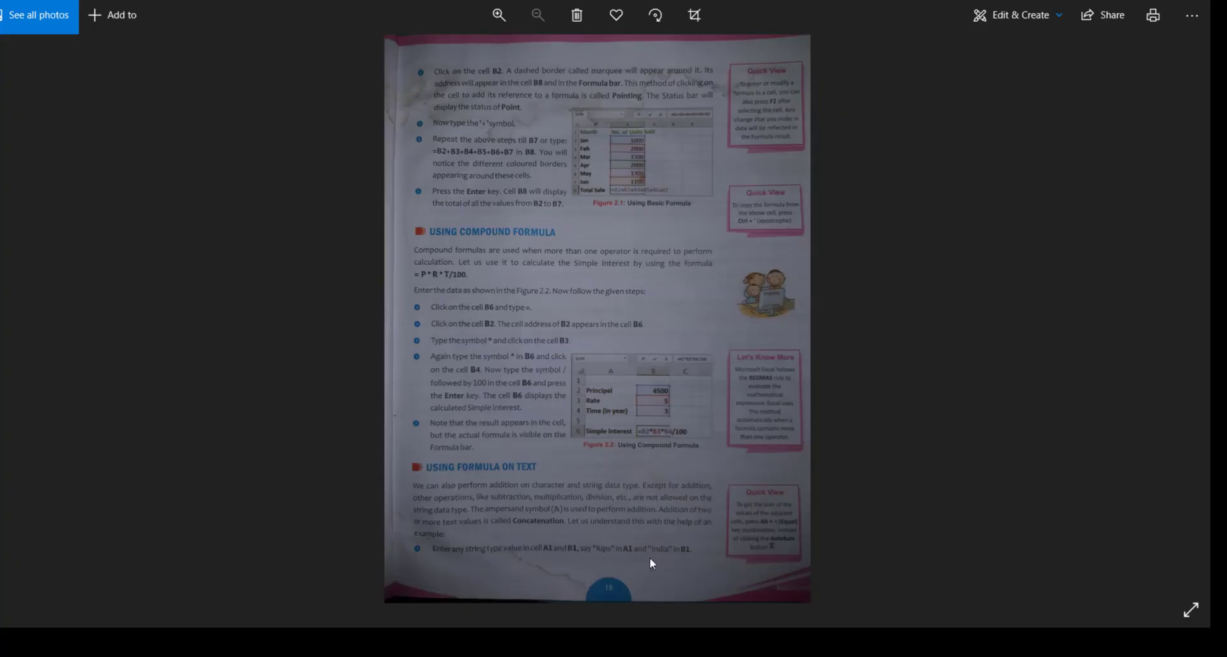
# - Move to the next textbook page photo and examine its note on adding spaces and the Cell Range section up close
pyautogui.press('Right')
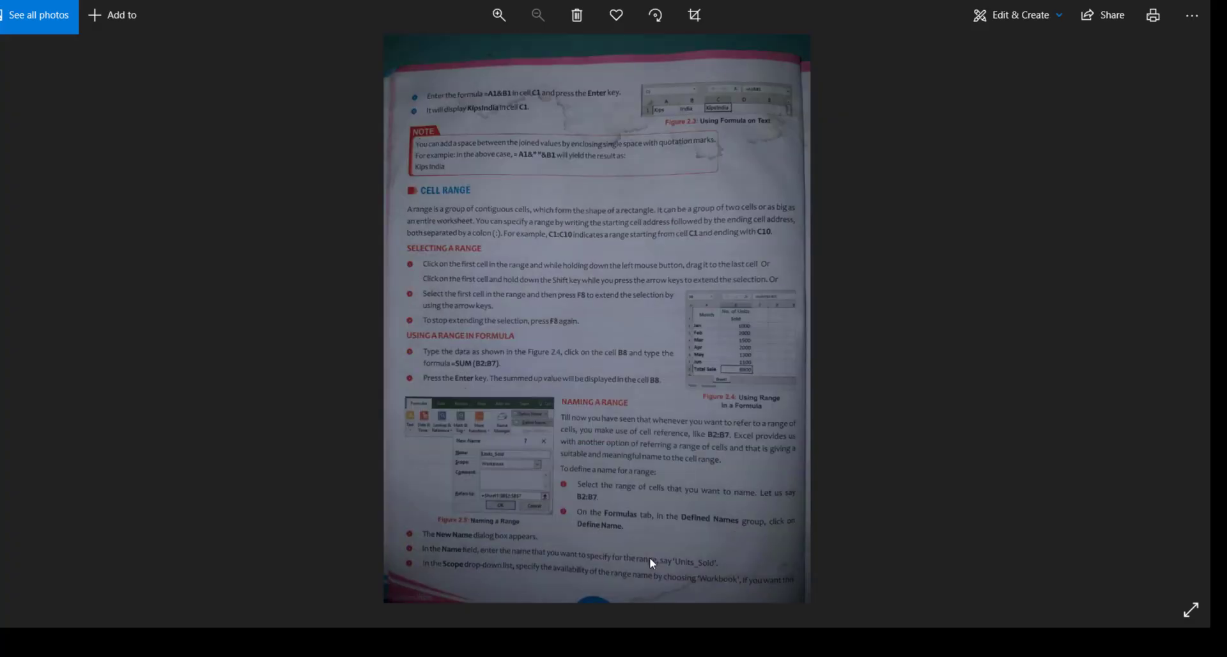
pyautogui.scroll(2, 686, 68)
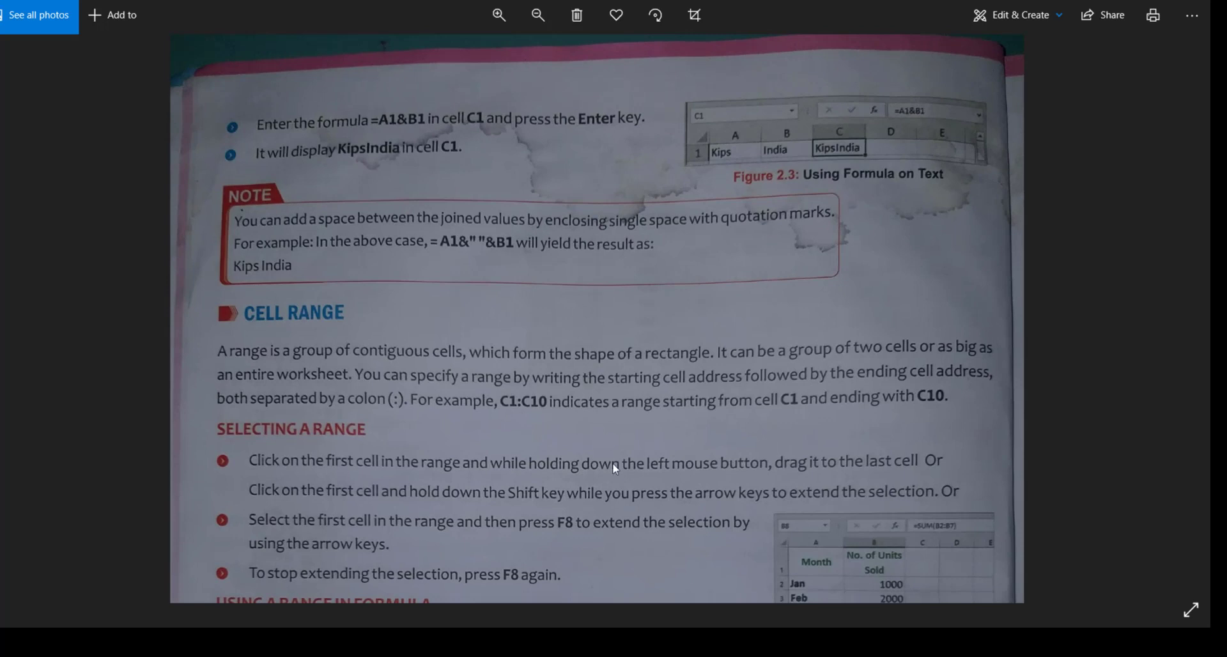
pyautogui.moveTo(612, 463); pyautogui.dragTo(604, 337)
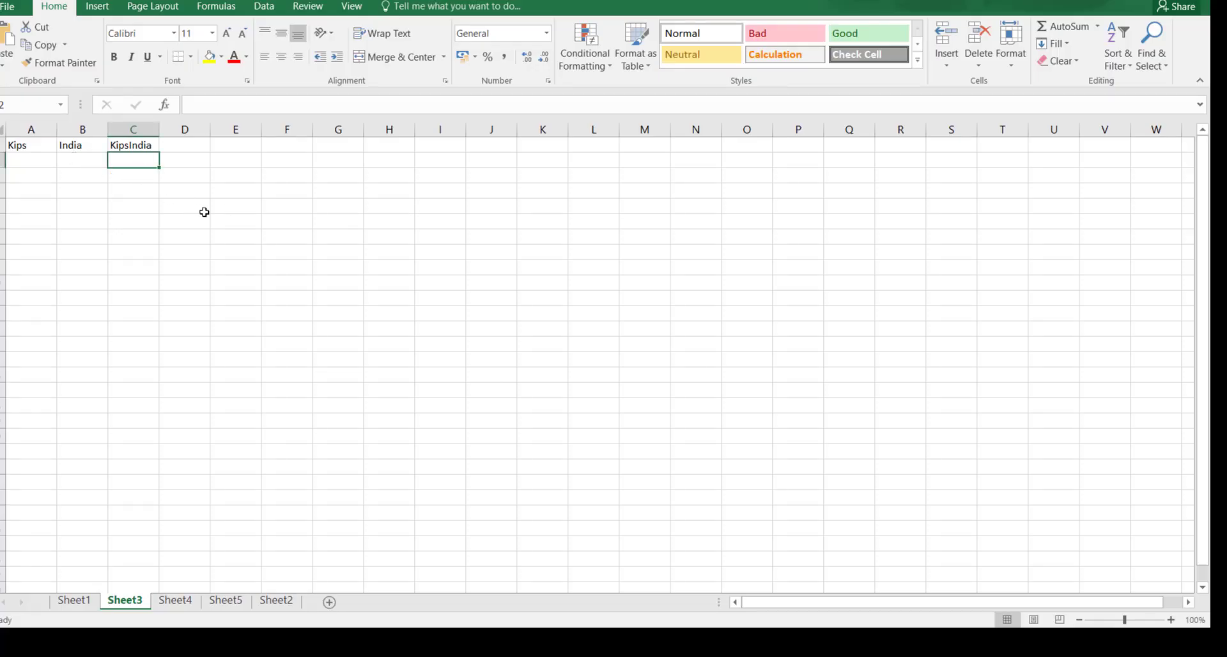
# - Select the block of cells C2:G7 on Sheet3 as an example of a cell range
pyautogui.doubleClick(194, 159)
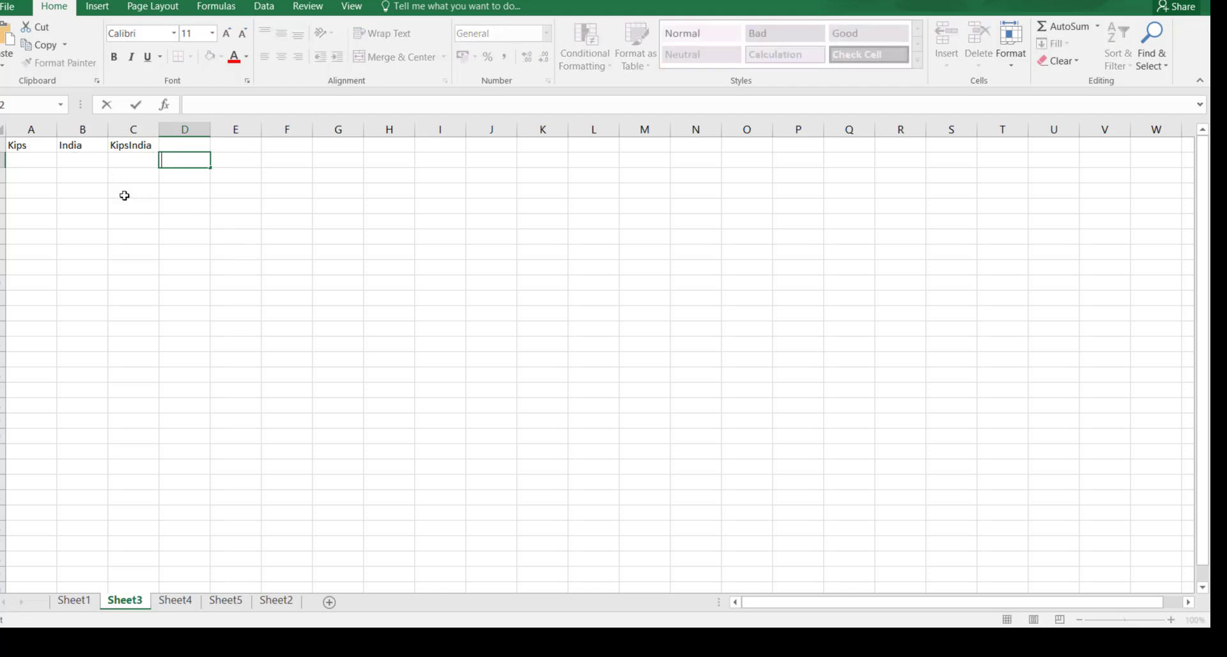
pyautogui.click(145, 158)
pyautogui.moveTo(144, 158); pyautogui.dragTo(315, 239)
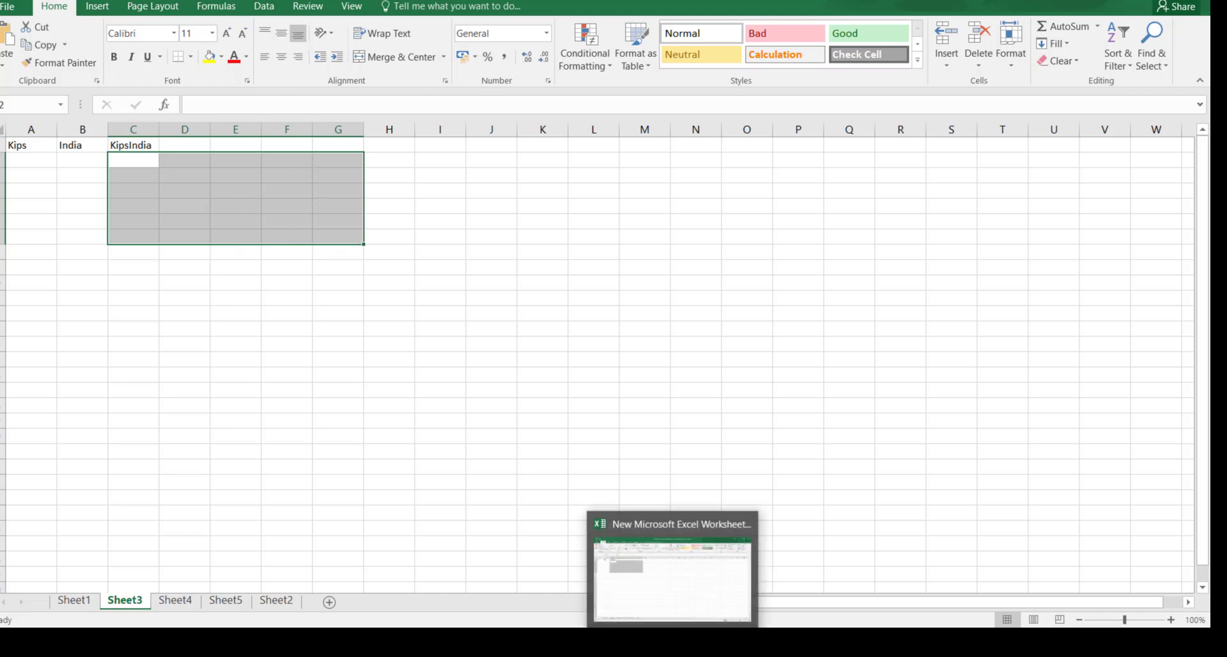
pyautogui.click(633, 642)
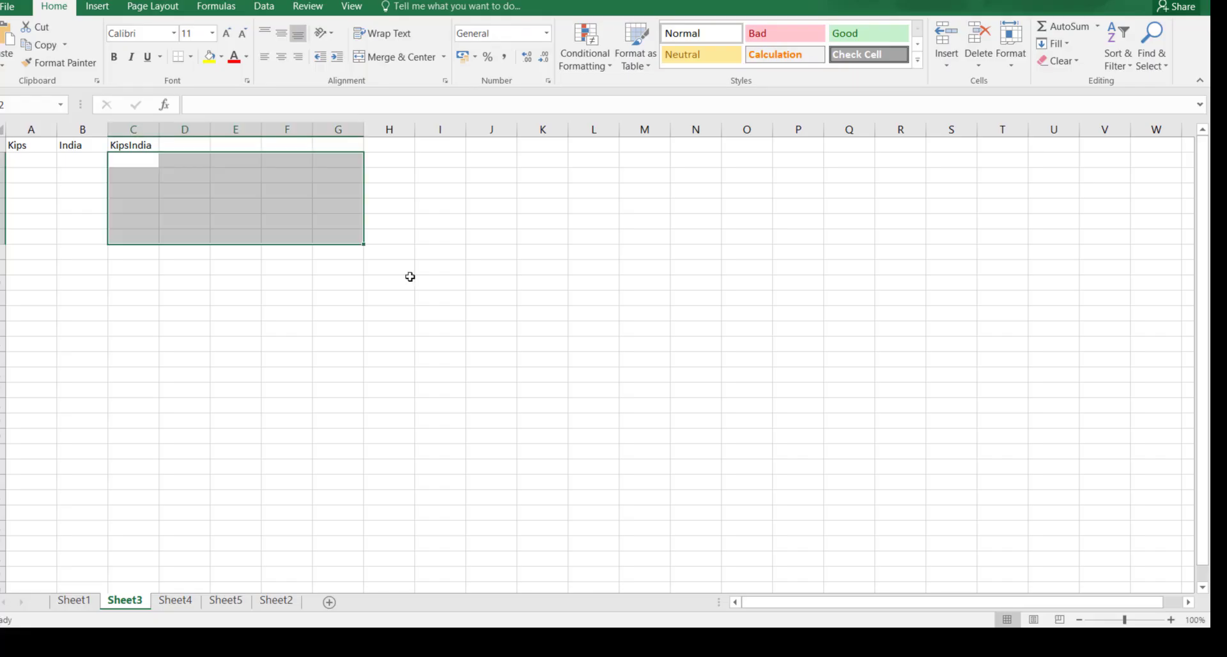
# - Select the single-column range C1:C10, followed by the range D1:D20
pyautogui.click(326, 281)
pyautogui.moveTo(142, 147); pyautogui.dragTo(121, 283)
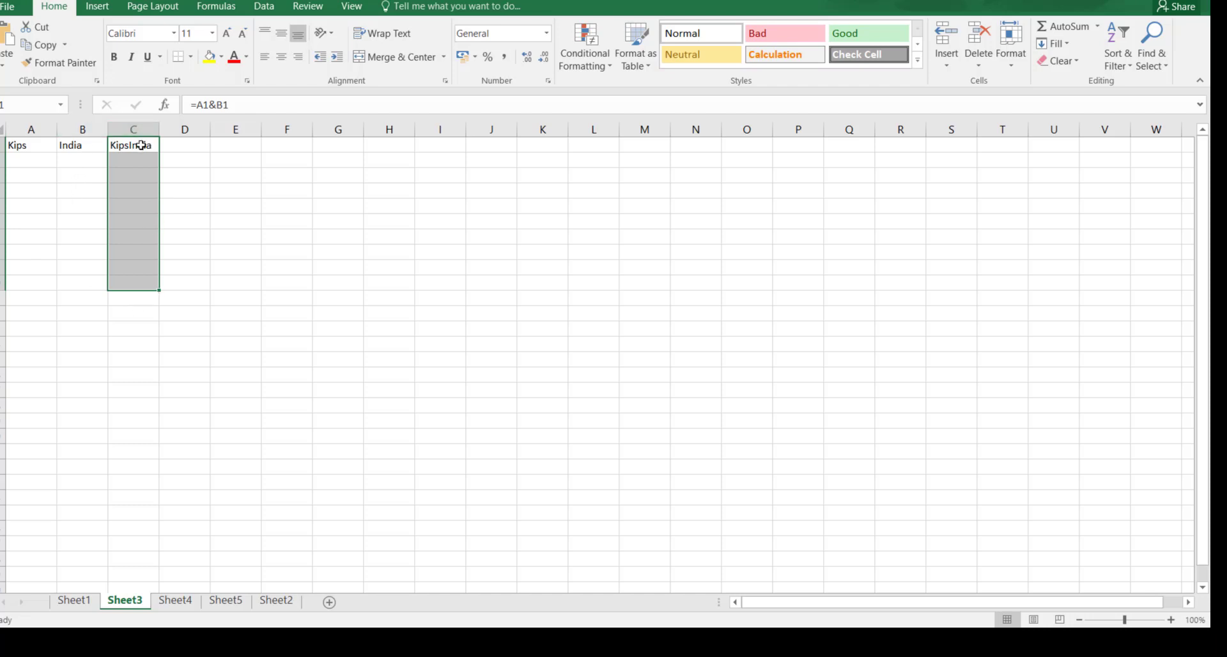
pyautogui.moveTo(189, 145); pyautogui.dragTo(172, 441)
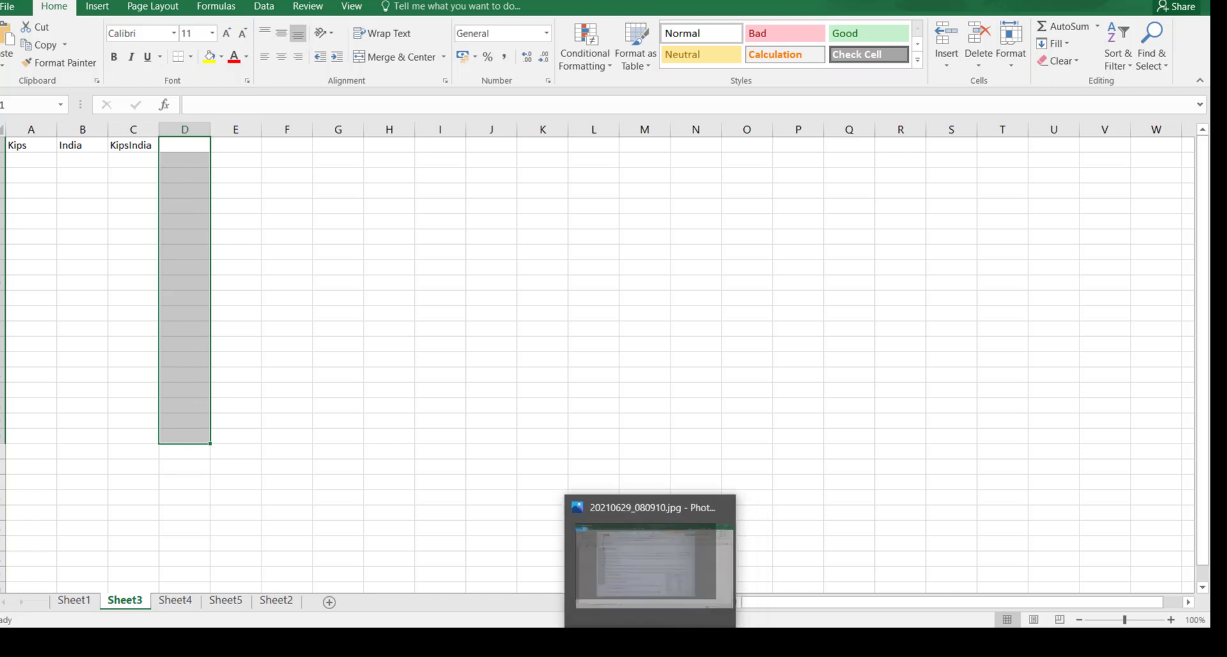
# - Switch to the Photos app and examine the textbook sections on using a range in a formula and naming a range
pyautogui.click(653, 642)
pyautogui.doubleClick(592, 434)
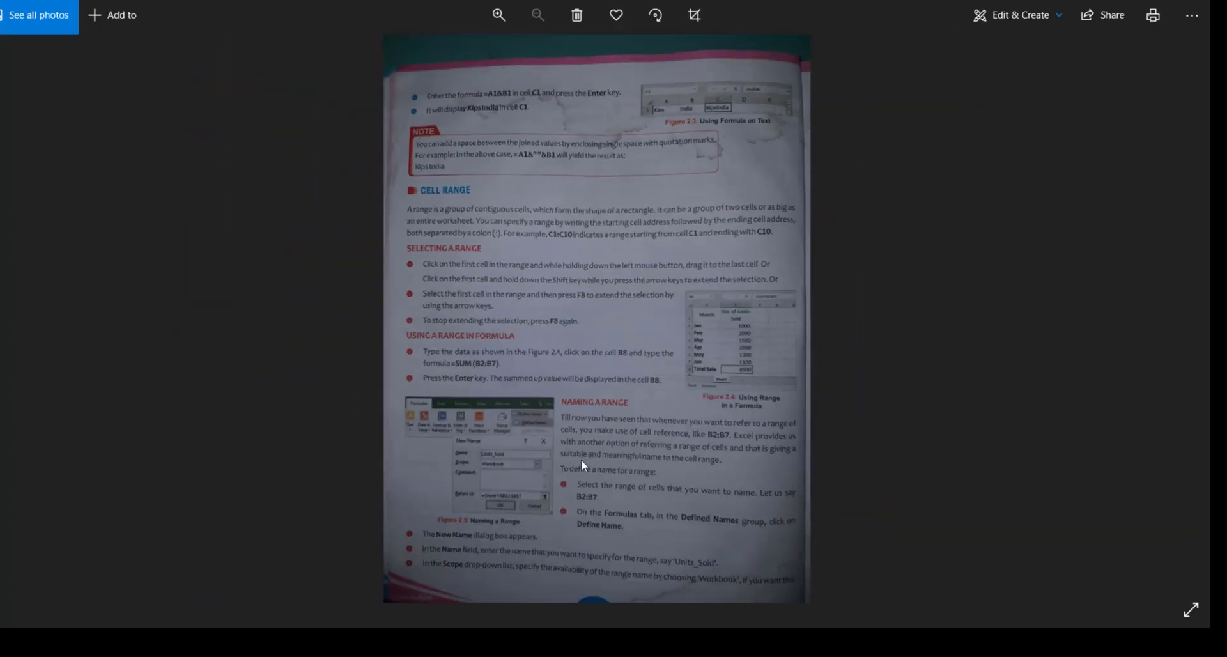
pyautogui.doubleClick(577, 464)
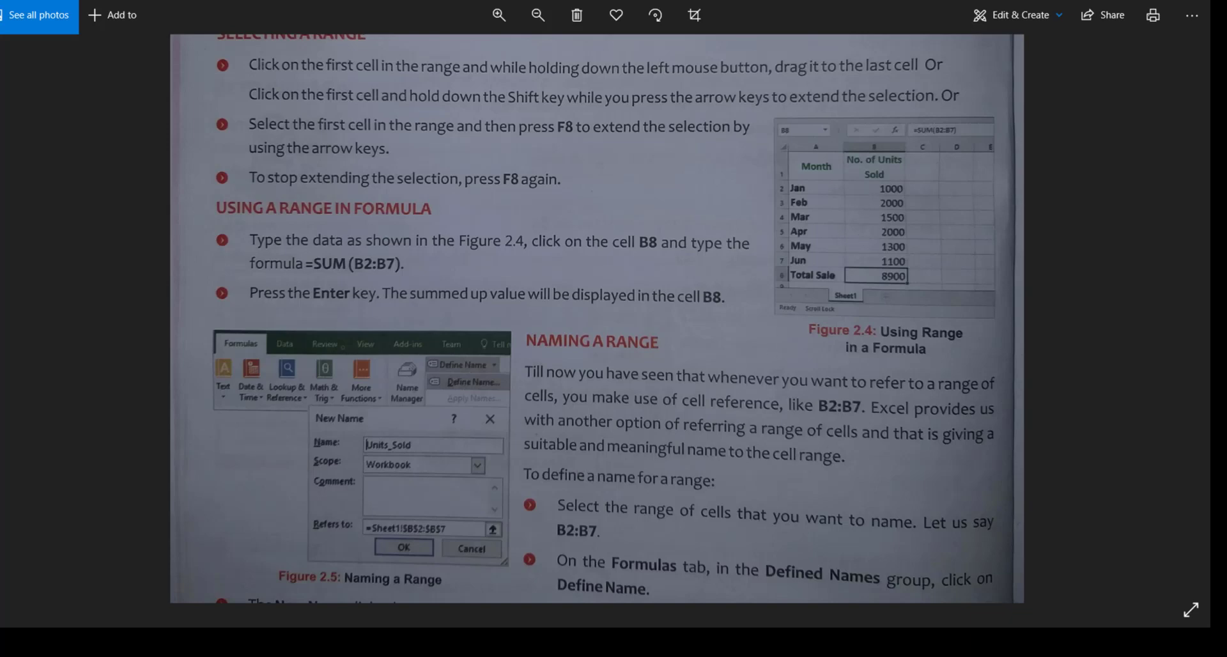
# - Switch back to Excel and clear the Total sale cell B8 on Sheet1
pyautogui.click(653, 642)
pyautogui.click(76, 601)
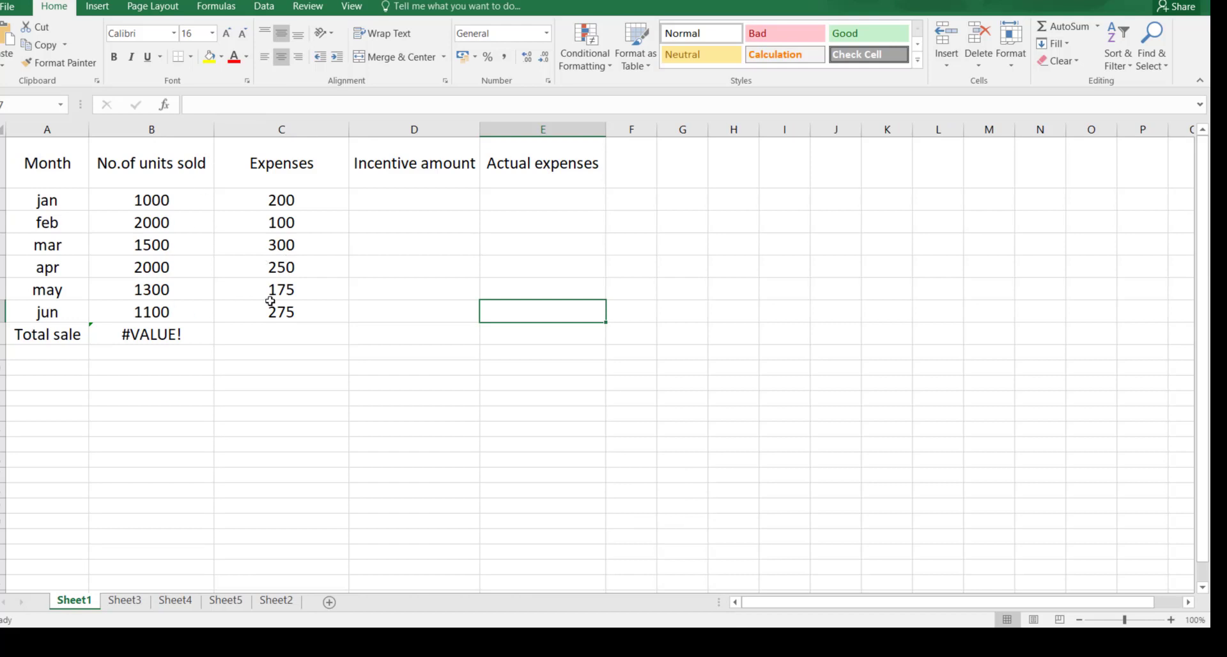
pyautogui.click(183, 337)
pyautogui.press('Delete')
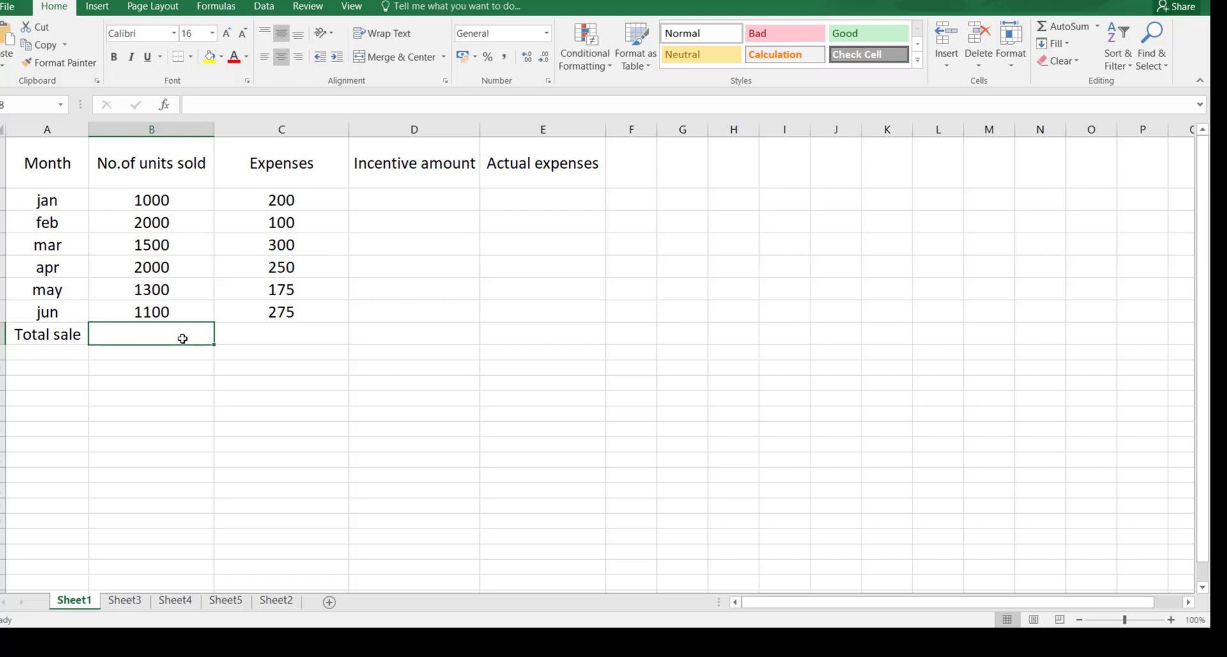
# - Try to total the units sold in B8 with a SUM formula over the January to June cells
pyautogui.write('=')
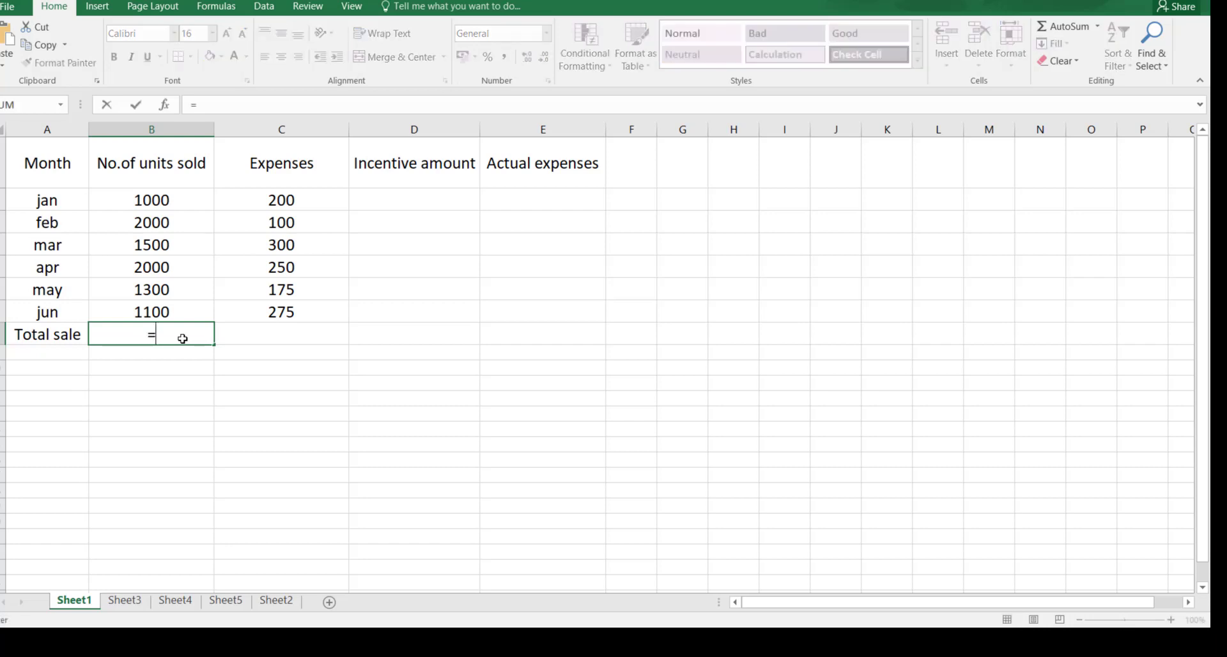
pyautogui.write('sum')
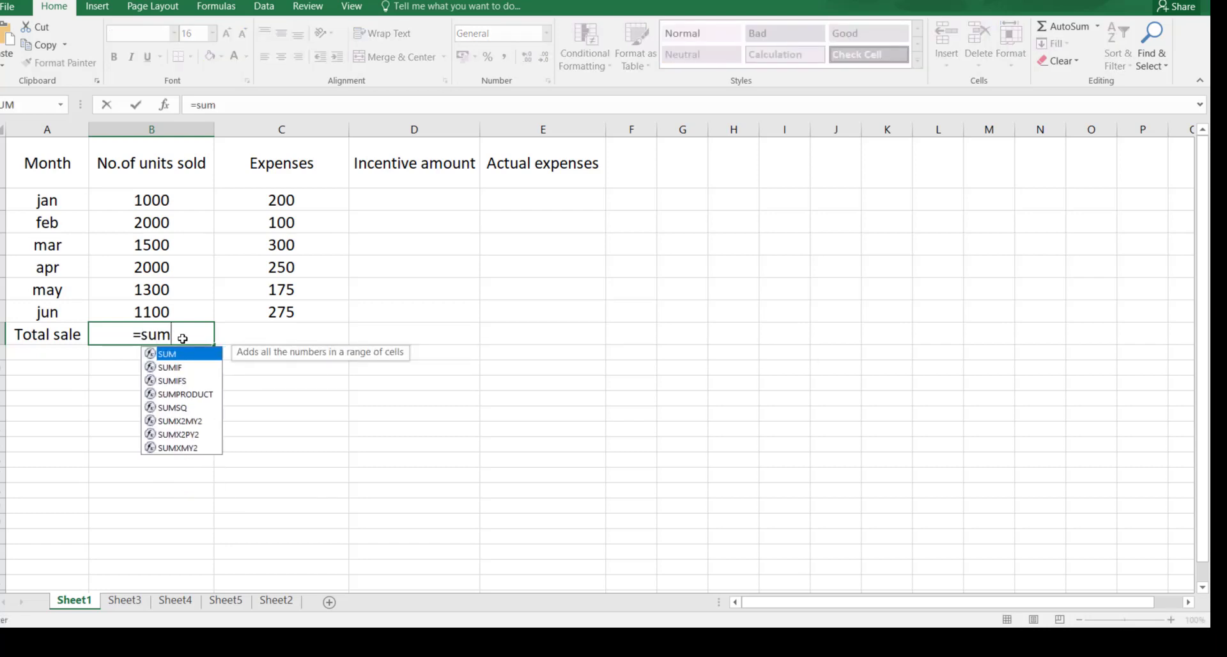
pyautogui.write('(')
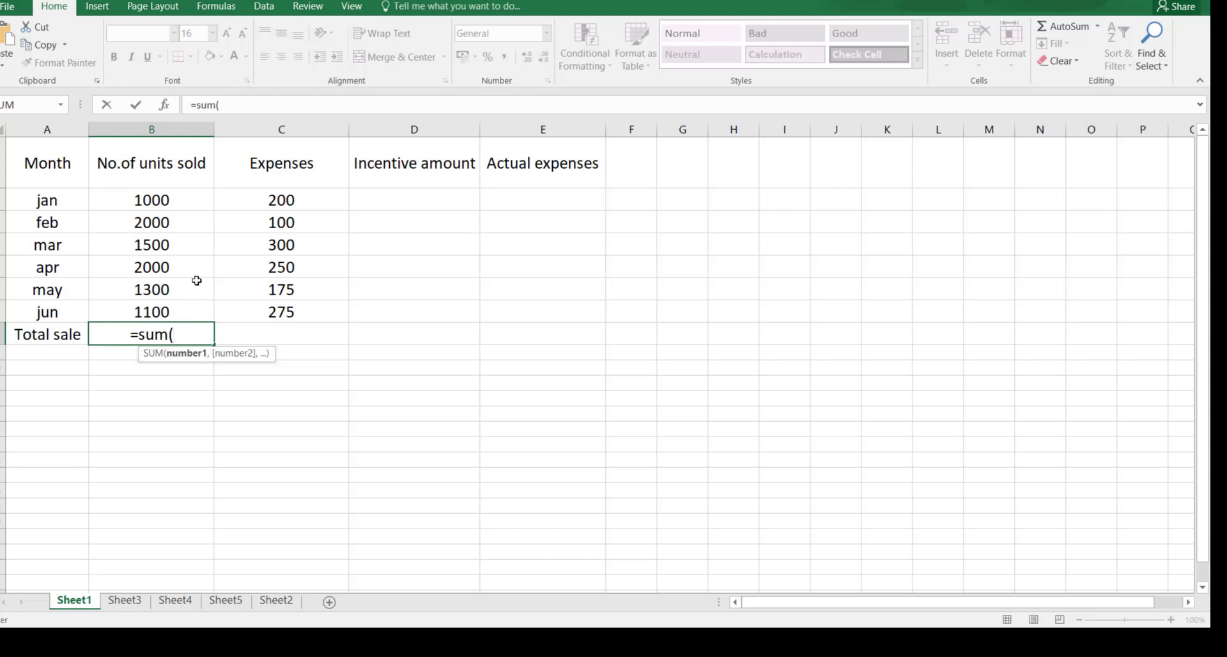
pyautogui.click(195, 200)
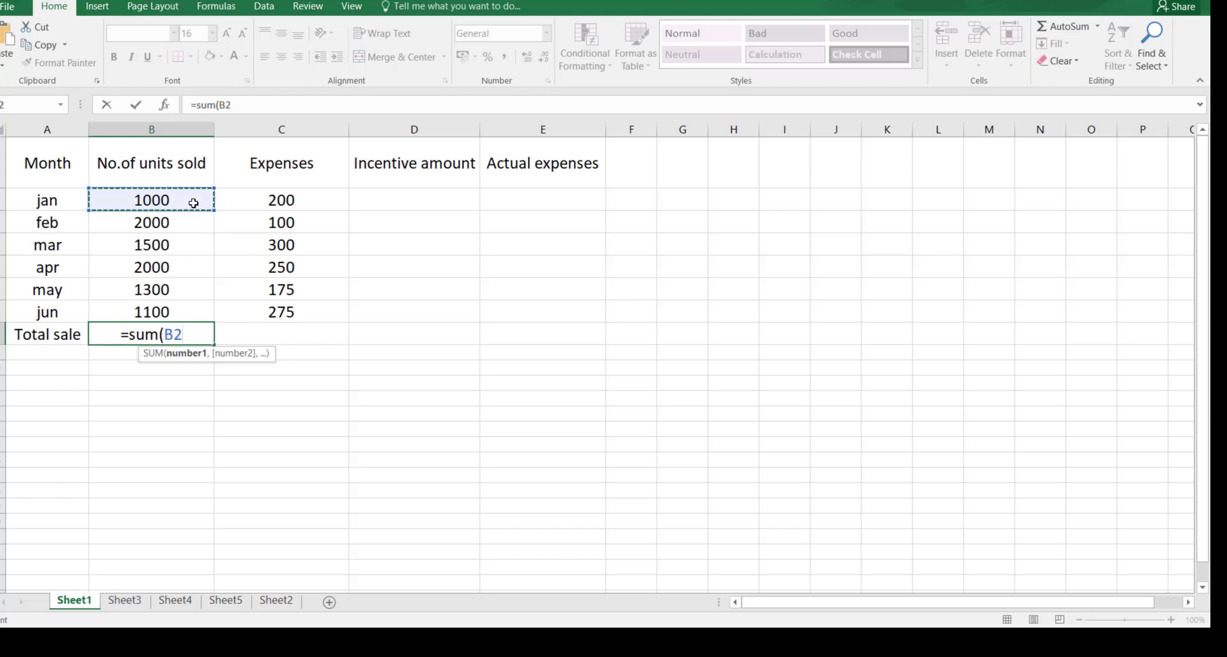
pyautogui.moveTo(194, 203); pyautogui.dragTo(188, 311)
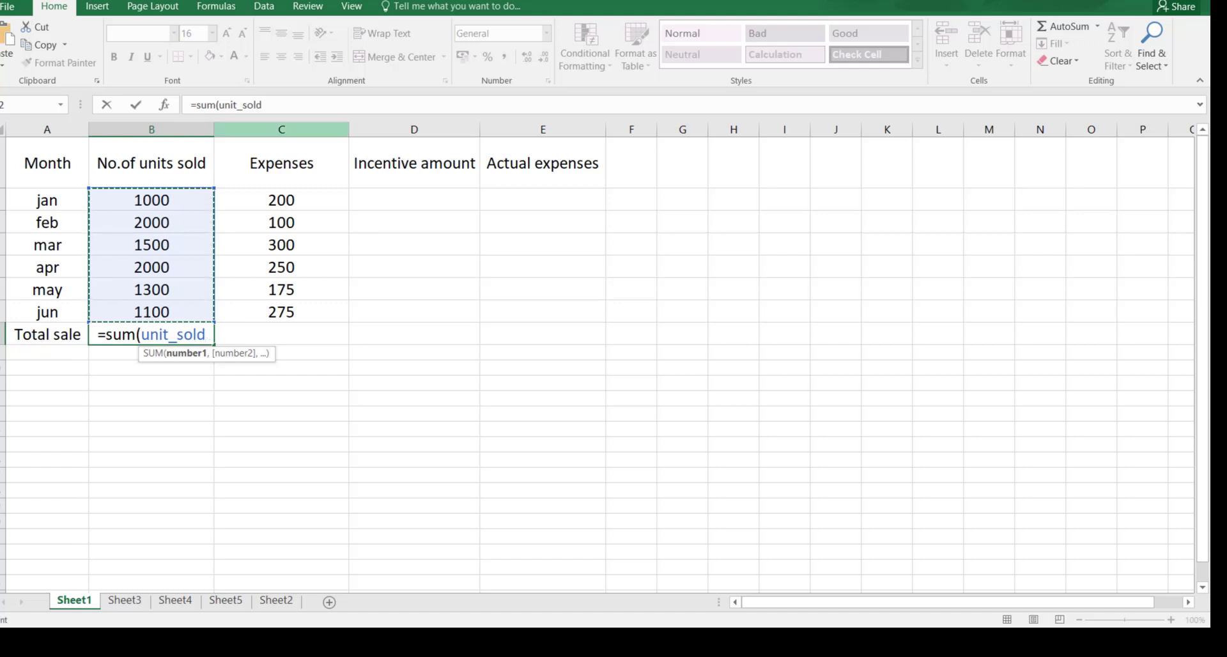
# - Delete the defined name unit_sold in the Name Manager and clear the Total sale cell B8
pyautogui.click(219, 7)
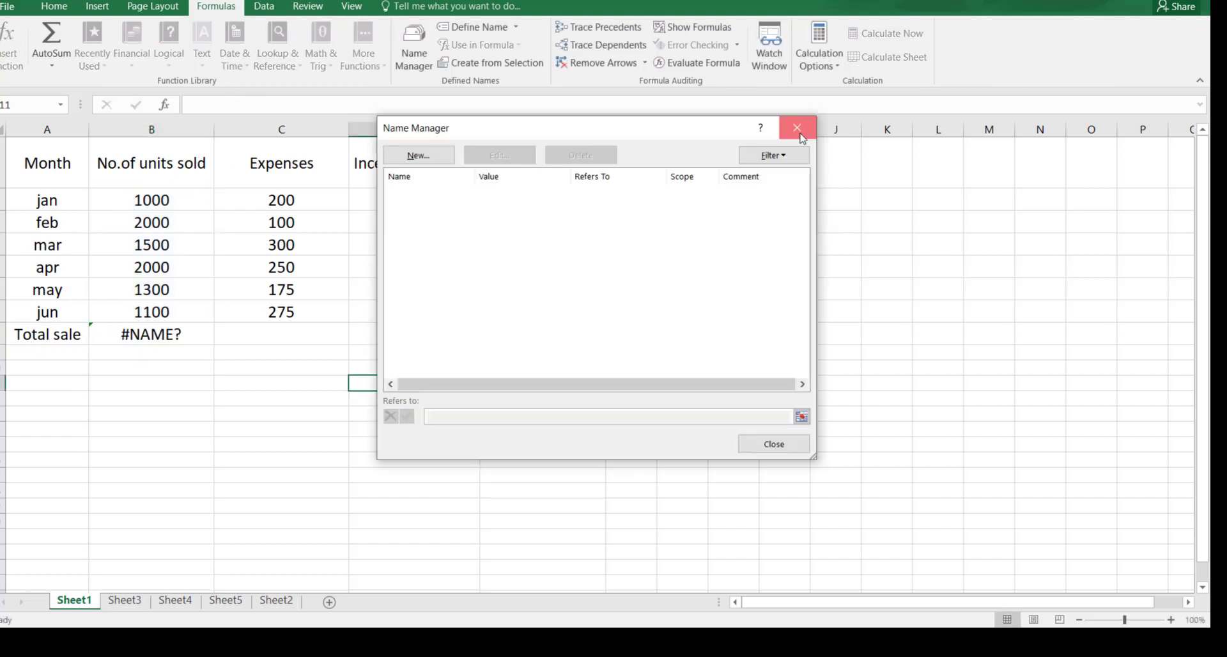
pyautogui.click(797, 127)
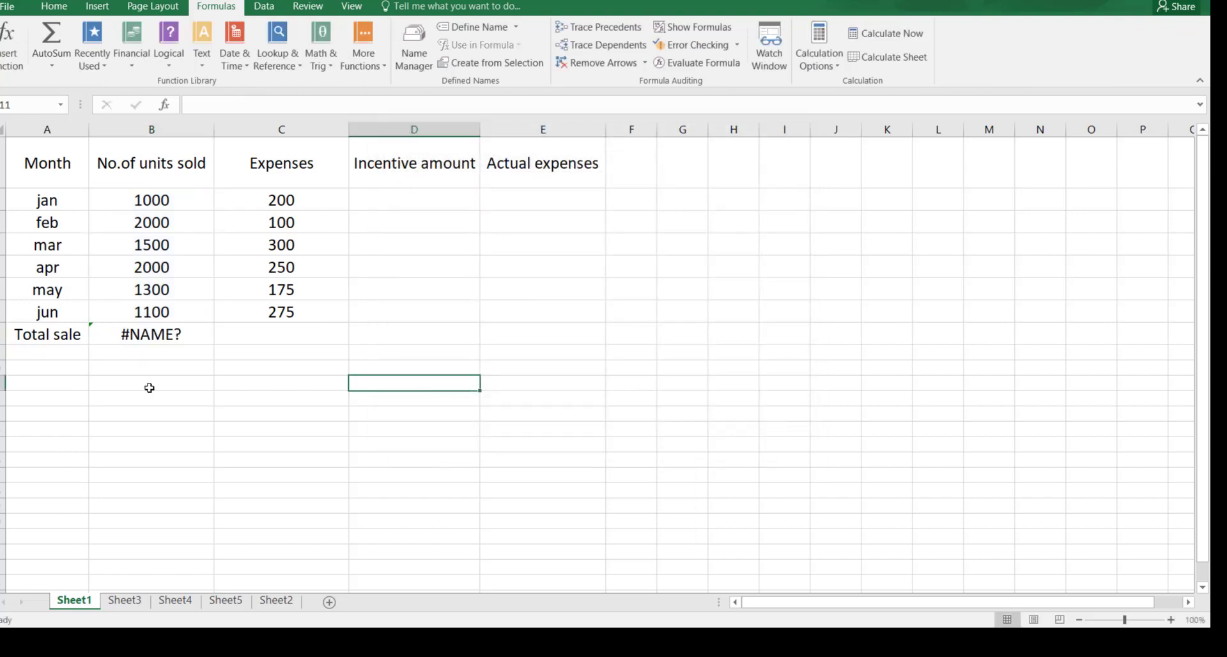
pyautogui.click(157, 334)
pyautogui.press('Delete')
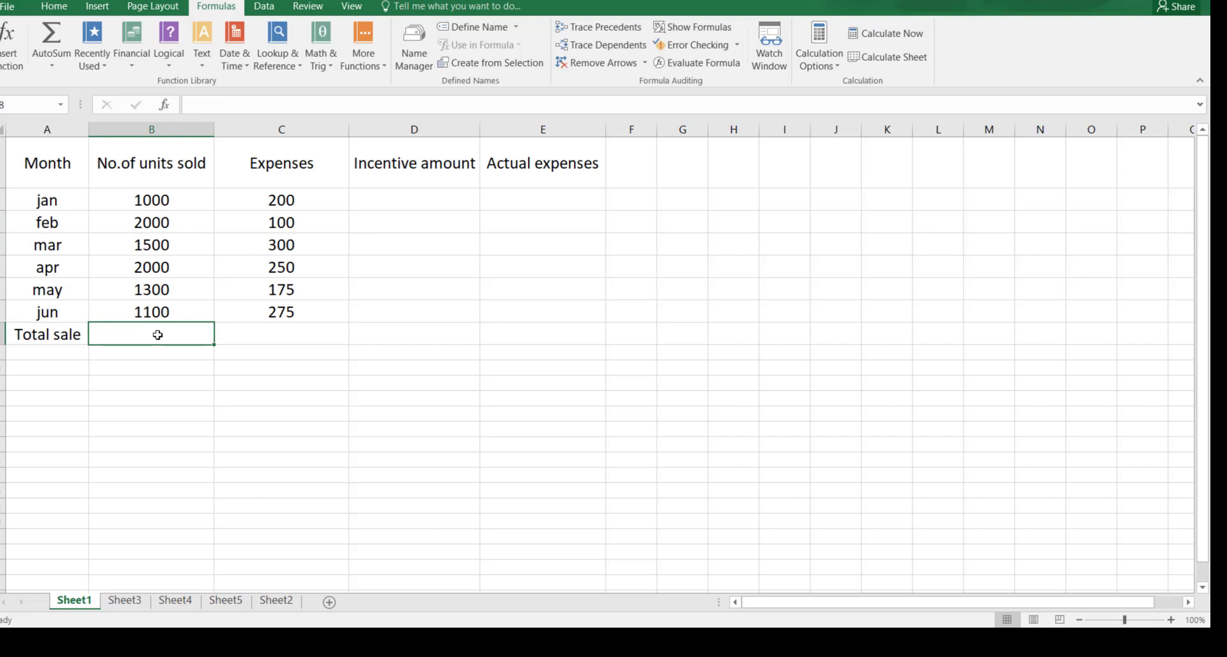
# - Enter the formula =sum(B2:B7) in B8 to total the units sold
pyautogui.write('=')
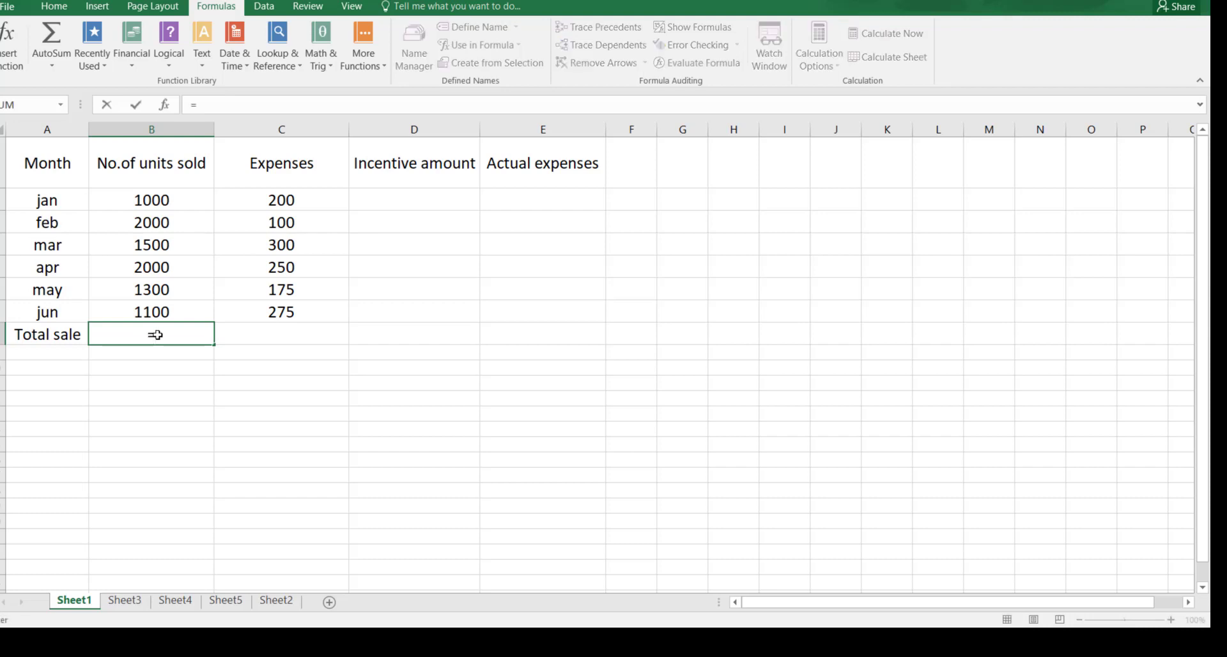
pyautogui.write('sum')
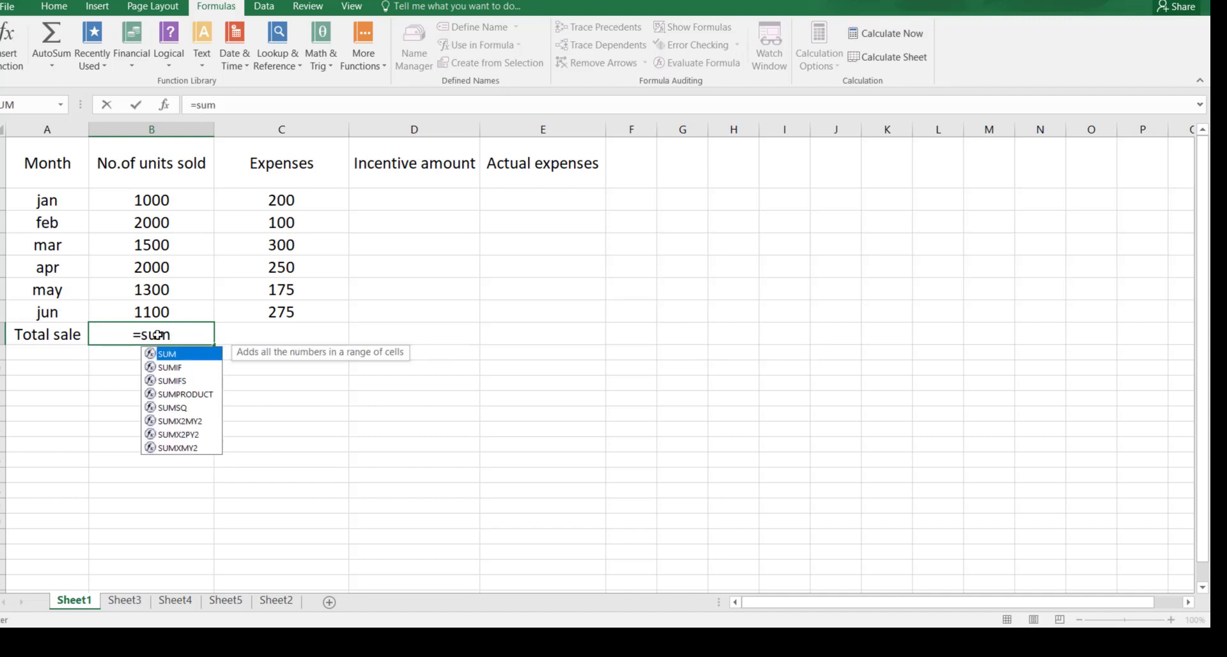
pyautogui.write('(')
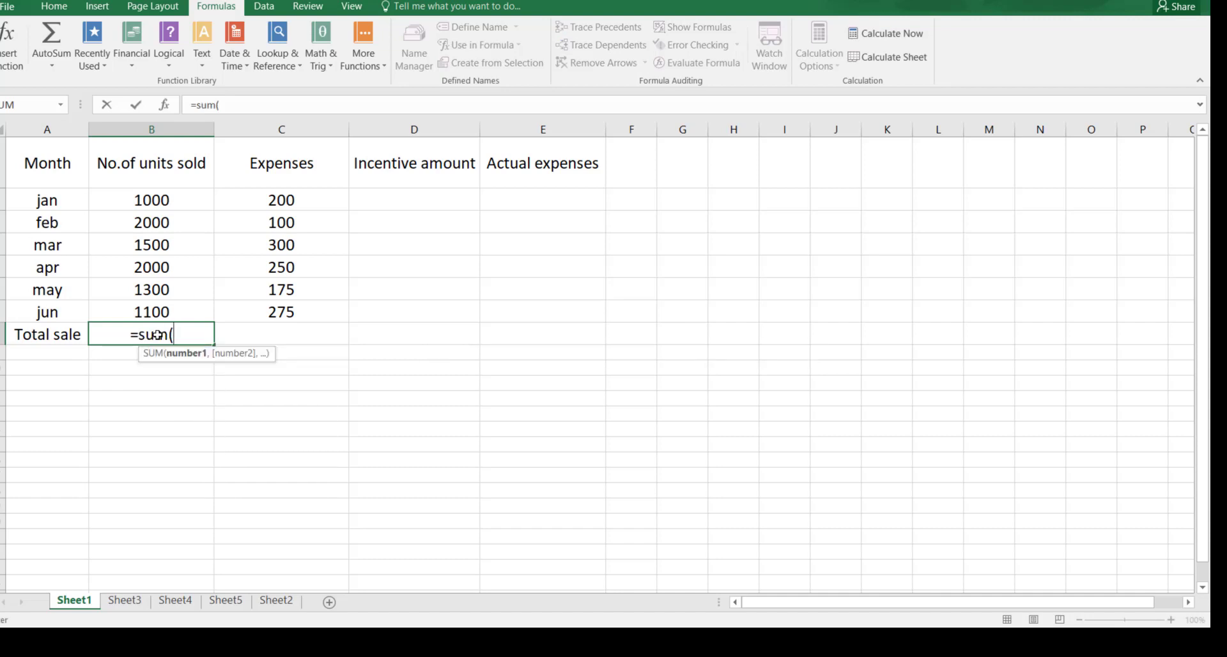
pyautogui.click(168, 202)
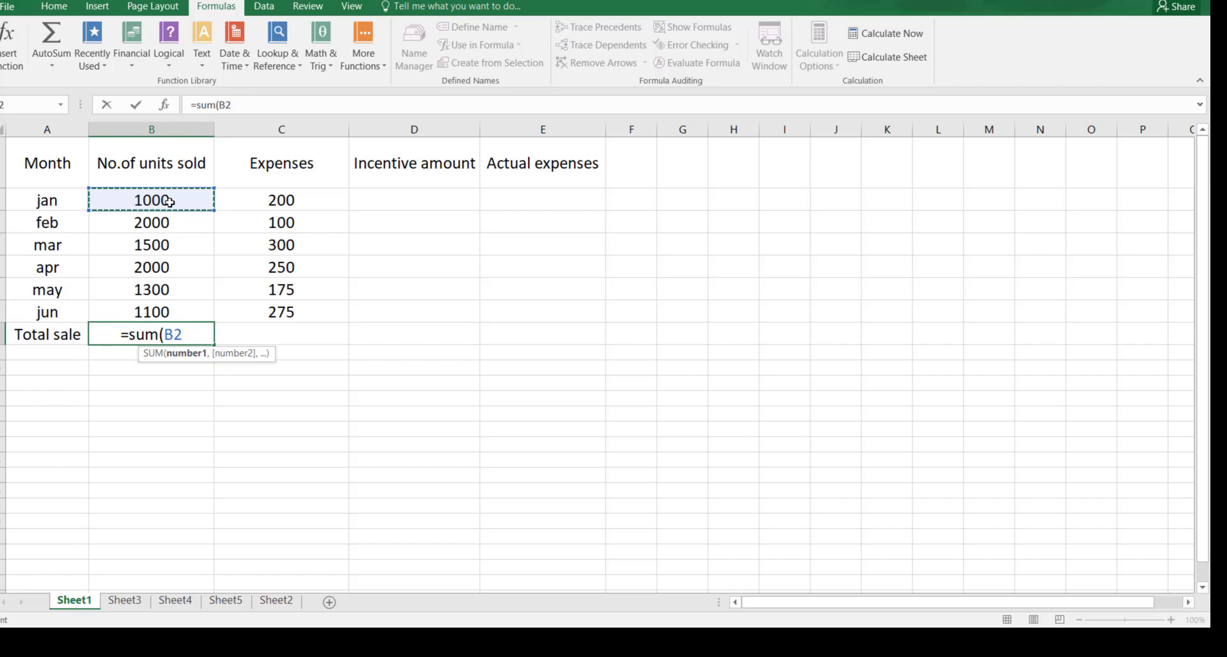
pyautogui.moveTo(168, 202); pyautogui.dragTo(170, 307)
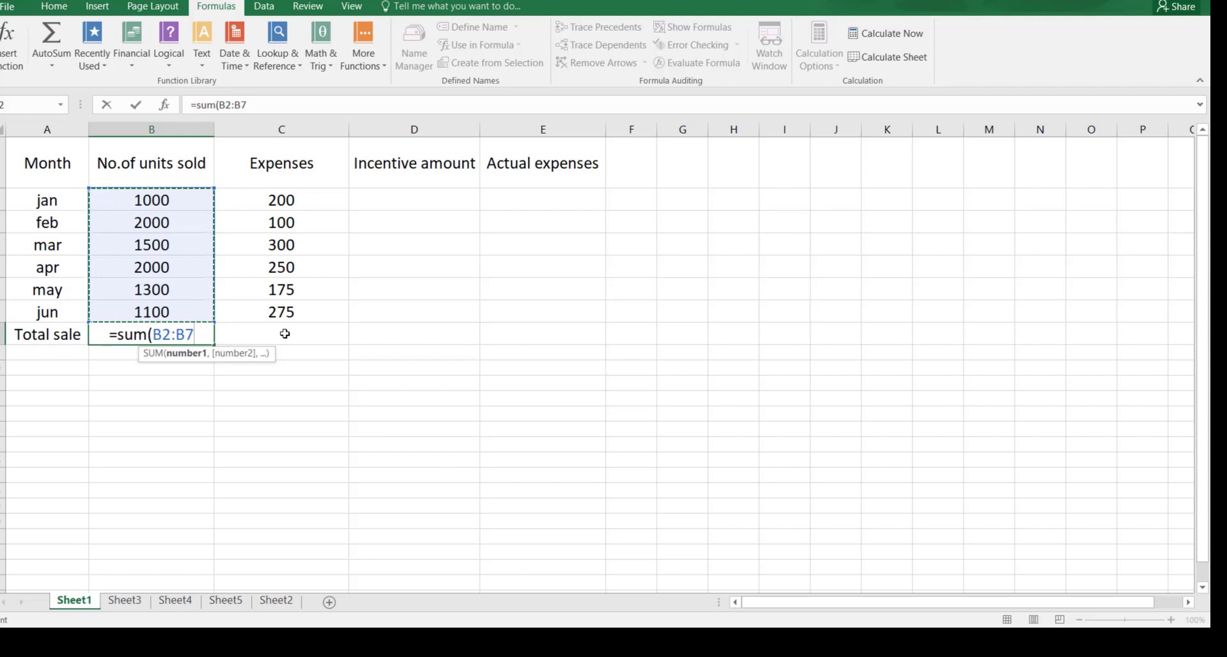
pyautogui.write(')')
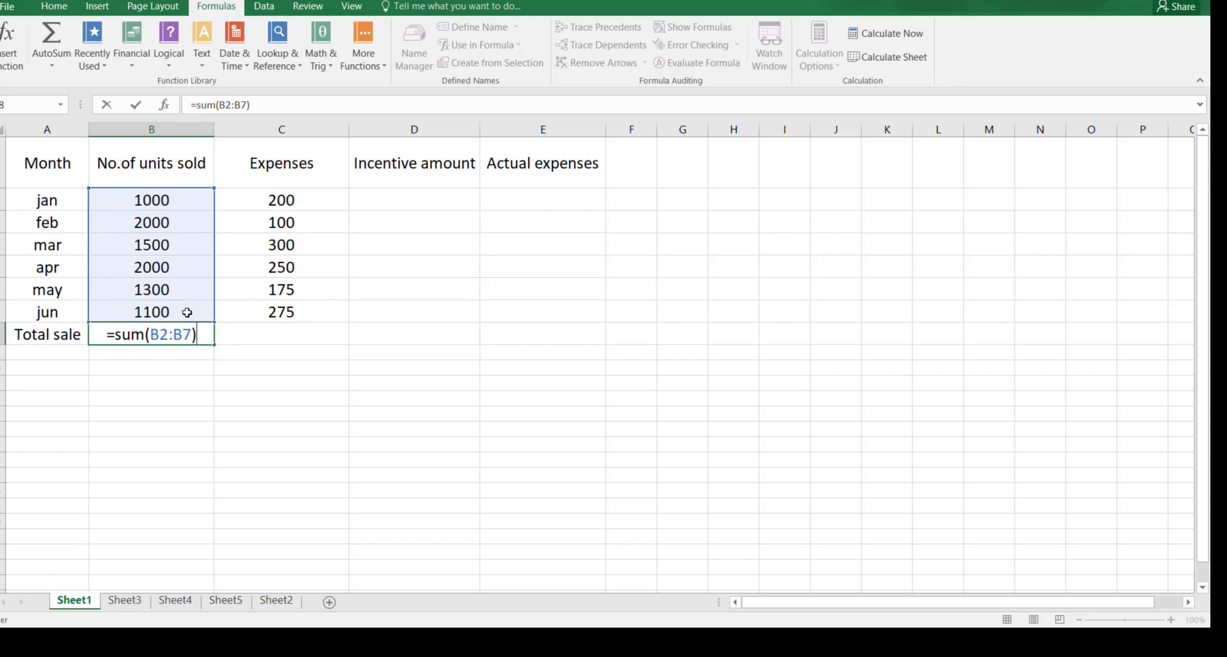
pyautogui.press('Return')
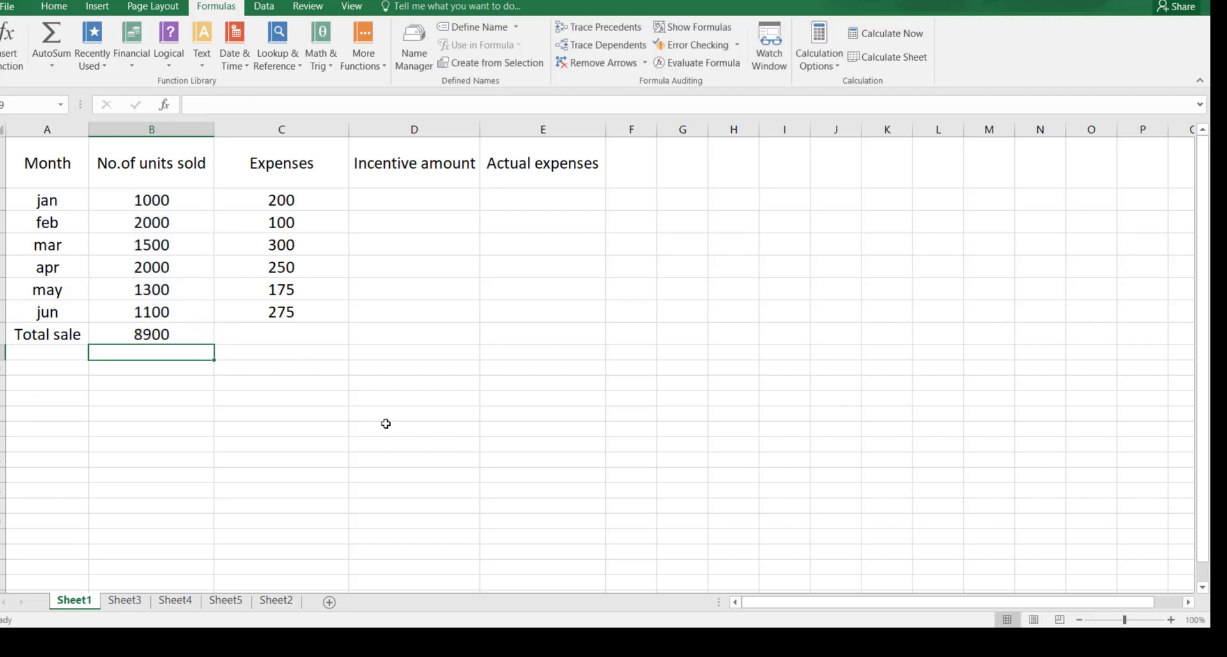
# - Switch to the textbook page in Photos and read the Naming a Range section
pyautogui.hotkey('alt', 'Tab')
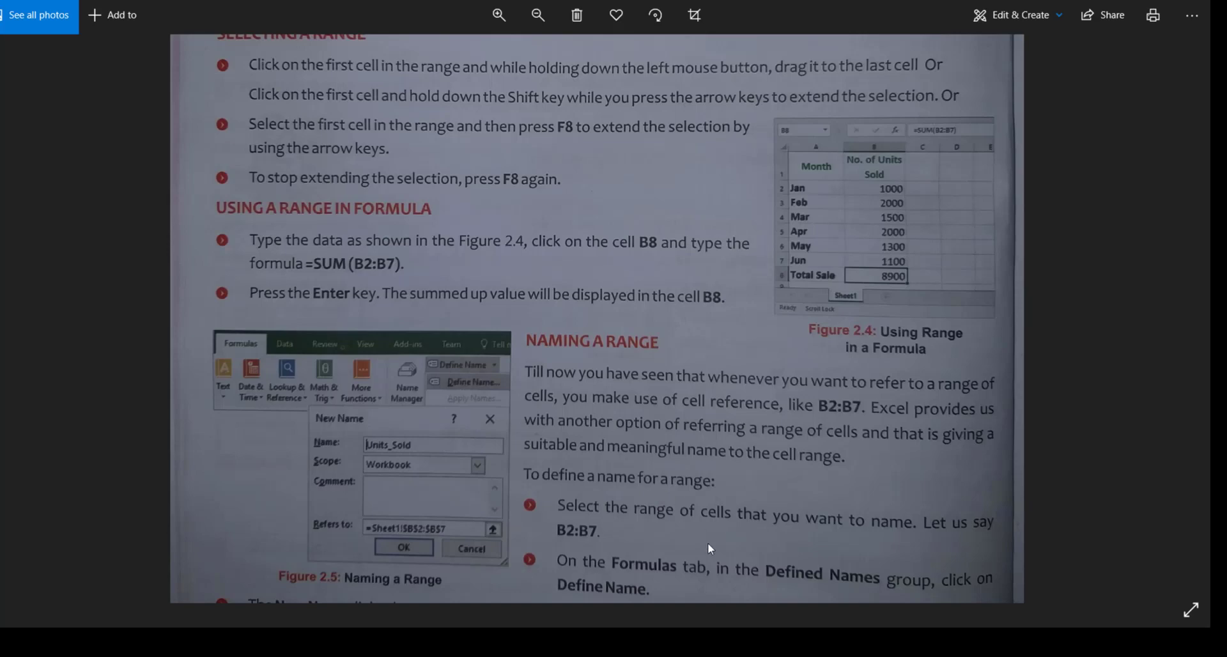
pyautogui.scroll(-3, 707, 543)
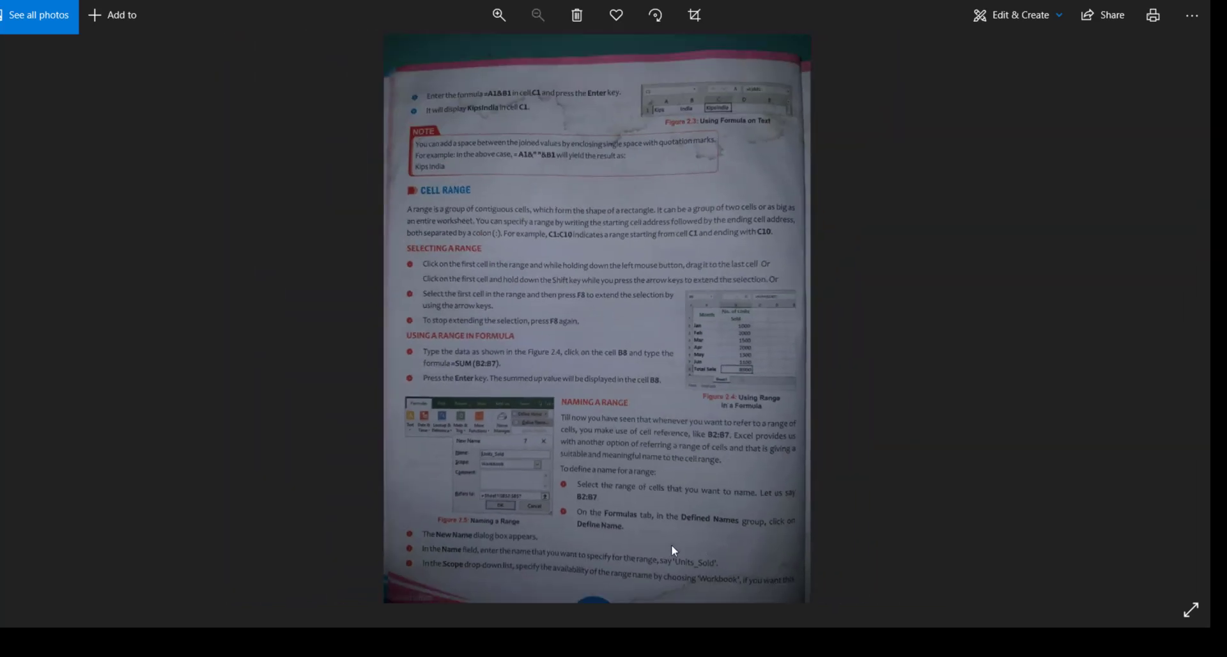
pyautogui.scroll(4, 670, 544)
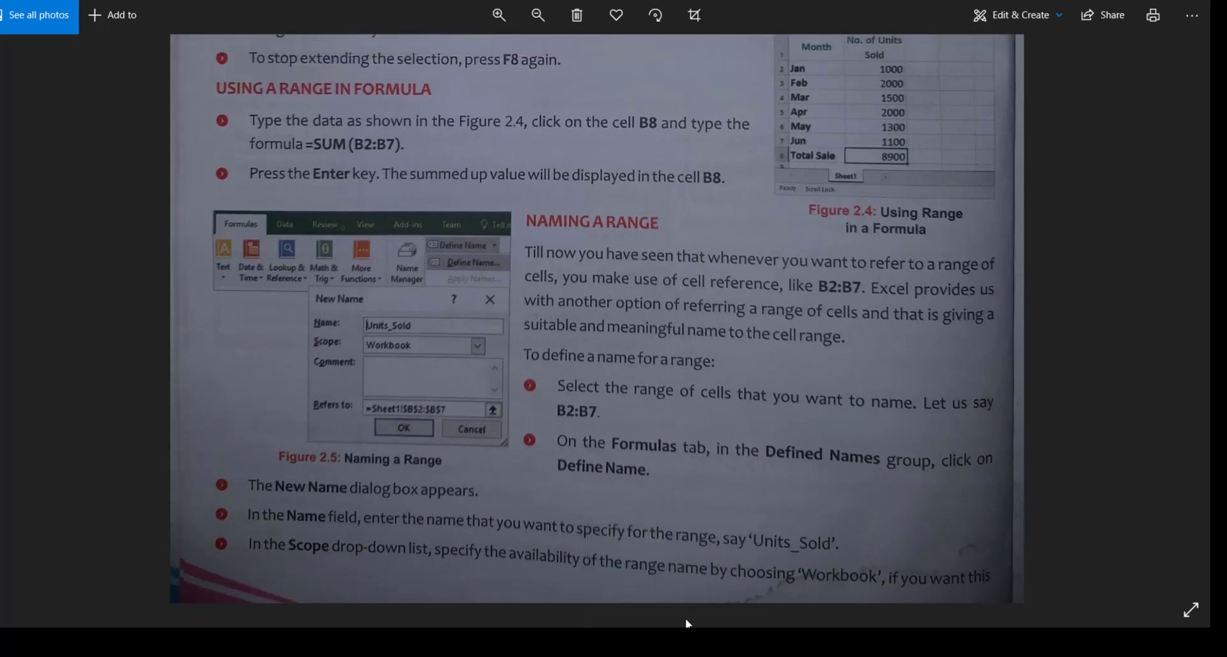
# - Switch back to Excel and clear the Total sale cell B8
pyautogui.click(665, 642)
pyautogui.click(197, 338)
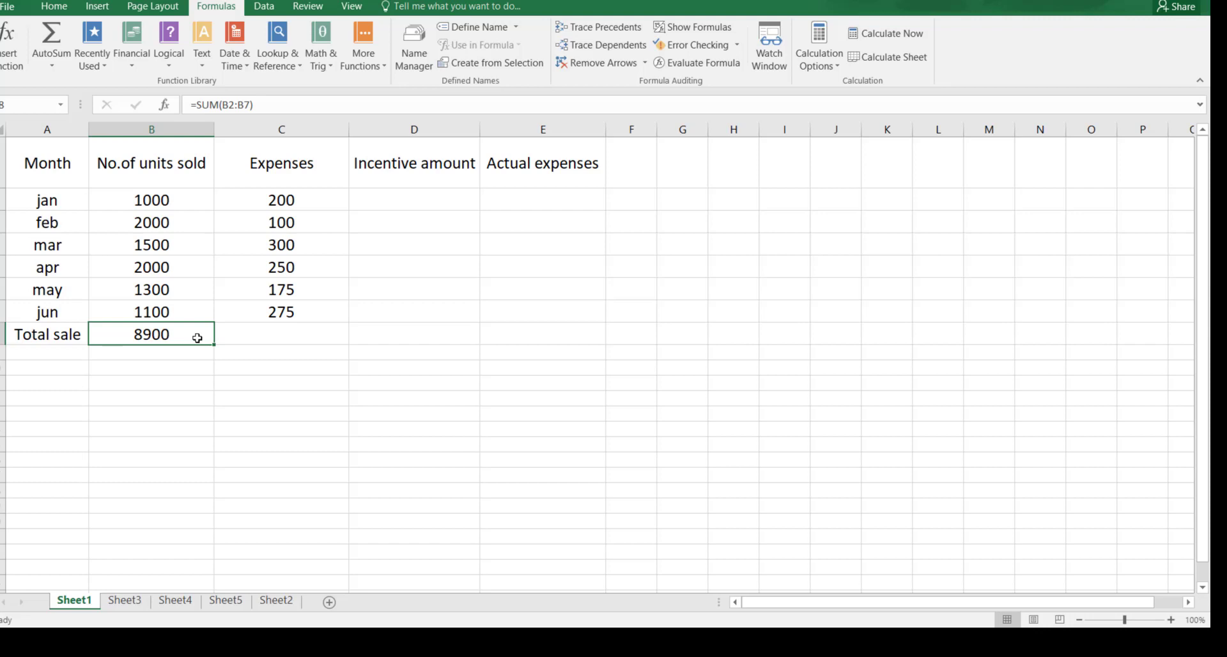
pyautogui.press('Delete')
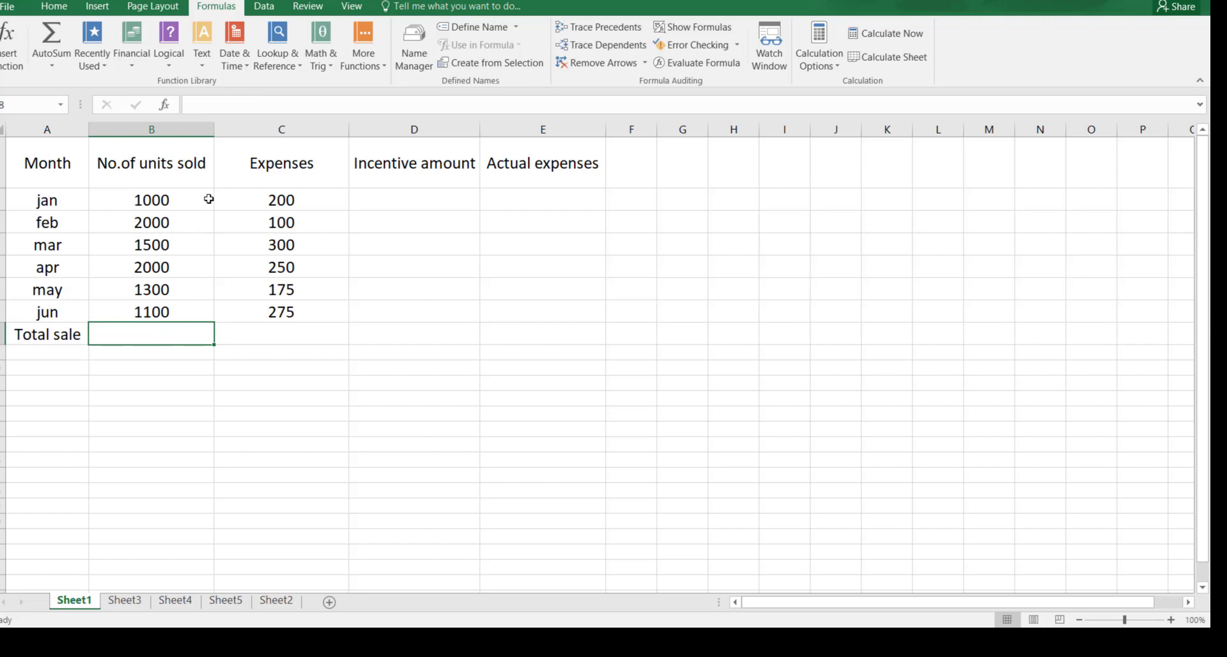
# - Start defining a name for the units sold cells B2:B7 and shorten the suggested name to units_sold
pyautogui.moveTo(203, 200); pyautogui.dragTo(199, 310)
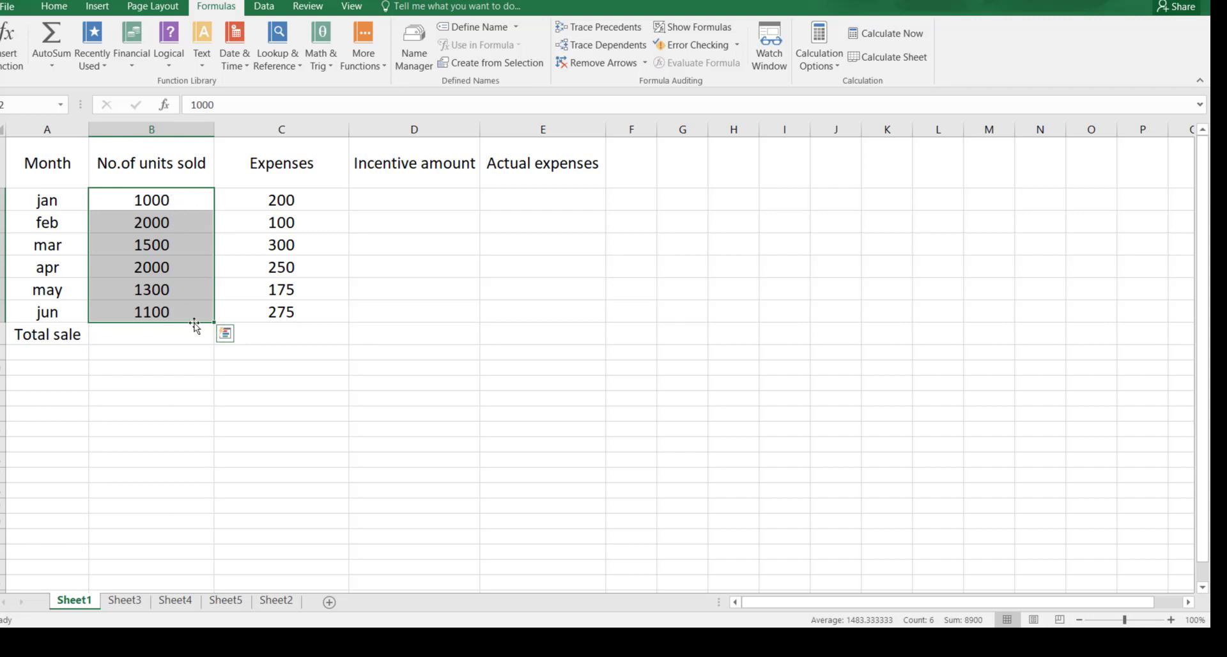
pyautogui.click(275, 341)
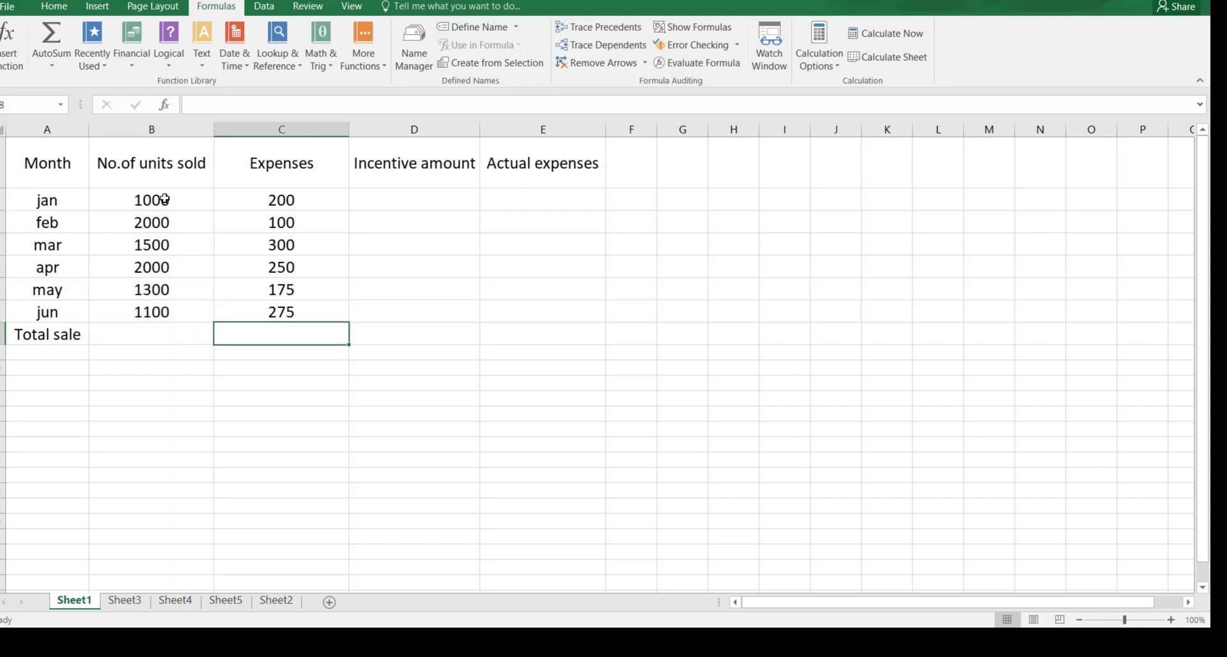
pyautogui.moveTo(164, 199); pyautogui.dragTo(164, 311)
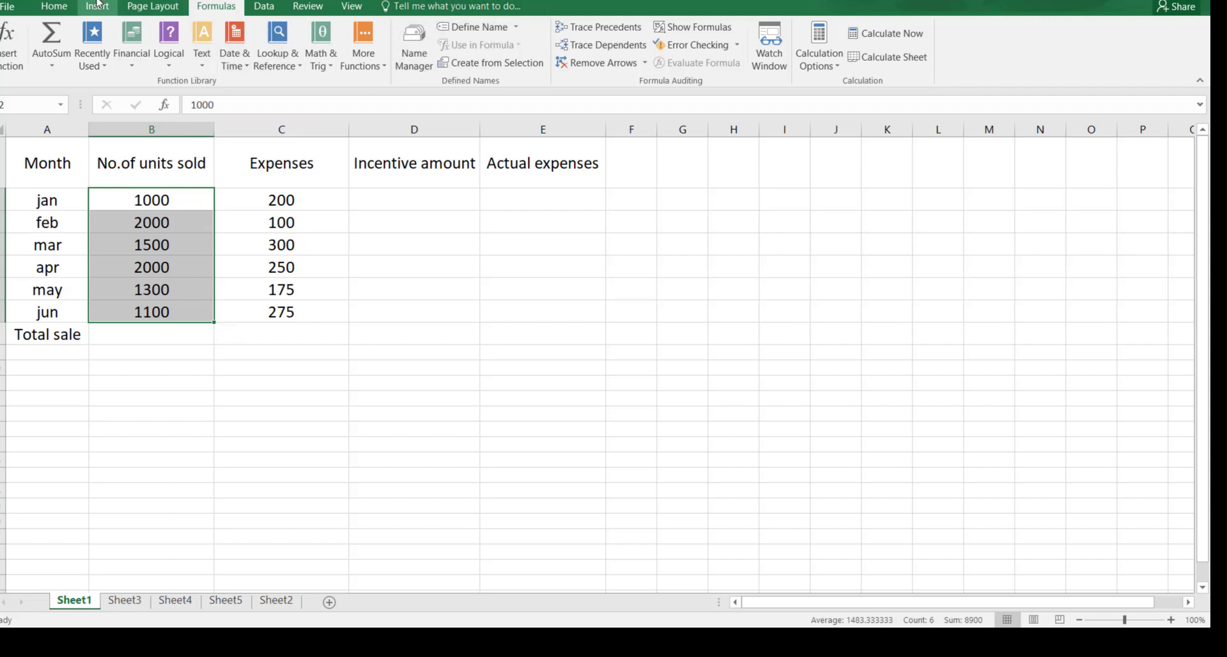
pyautogui.click(63, 13)
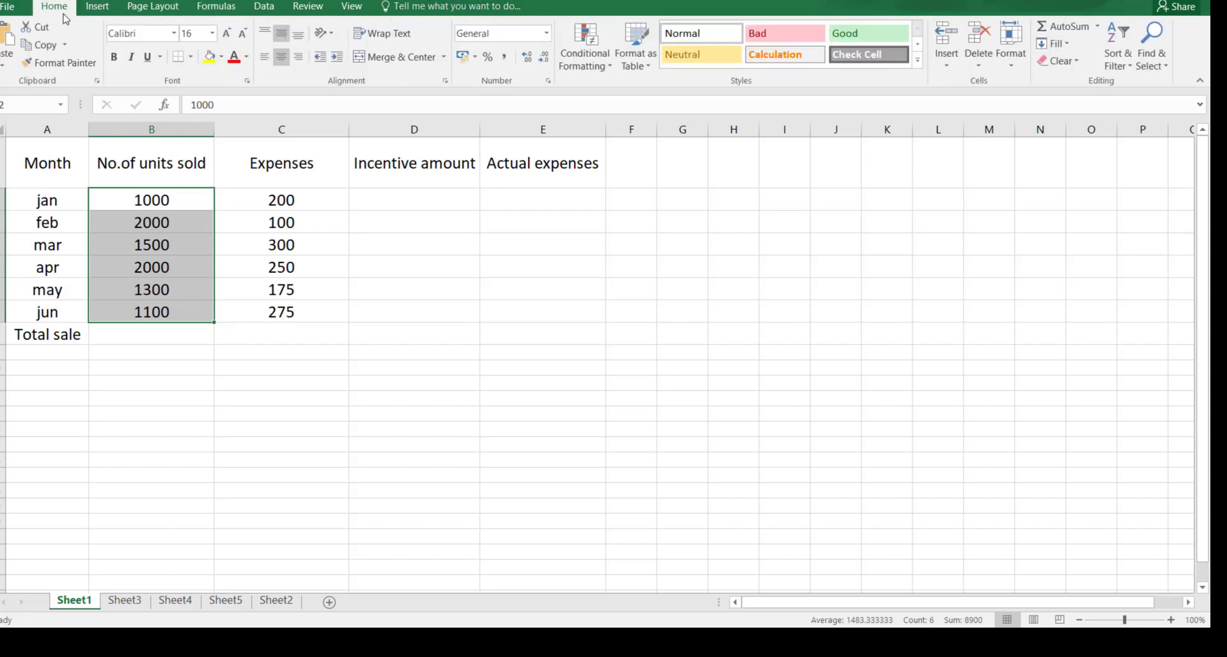
pyautogui.click(216, 8)
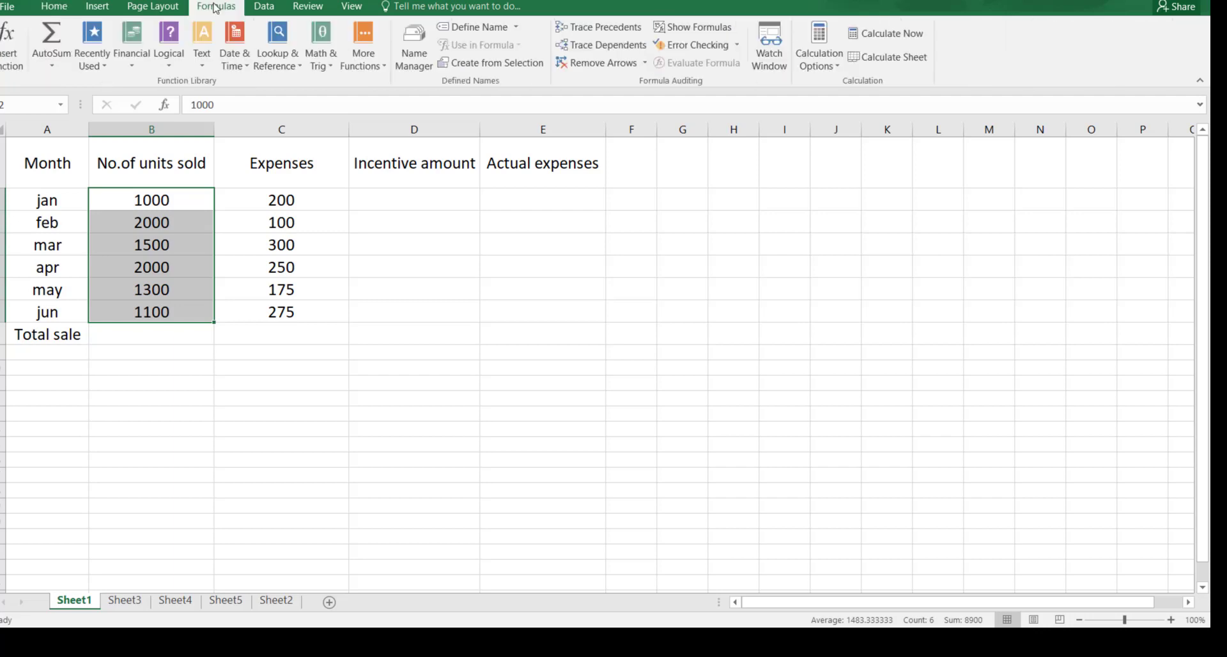
pyautogui.click(499, 29)
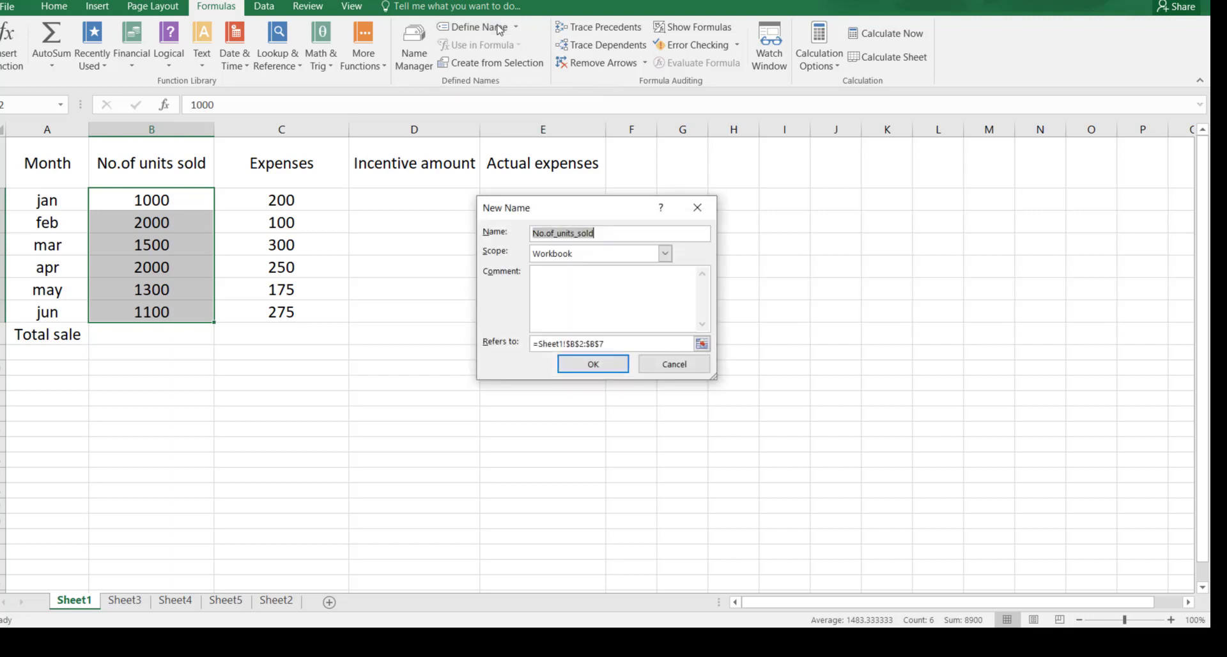
pyautogui.click(605, 235)
pyautogui.press('Left')
pyautogui.press('Left')
pyautogui.press('Left')
pyautogui.press('Left')
pyautogui.press('Left')
pyautogui.press('Left')
pyautogui.press('Left')
pyautogui.press('Left')
pyautogui.press('Left')
pyautogui.press('Left')
pyautogui.press('BackSpace')
pyautogui.press('BackSpace')
pyautogui.press('BackSpace')
pyautogui.press('BackSpace')
pyautogui.press('BackSpace')
pyautogui.press('BackSpace')
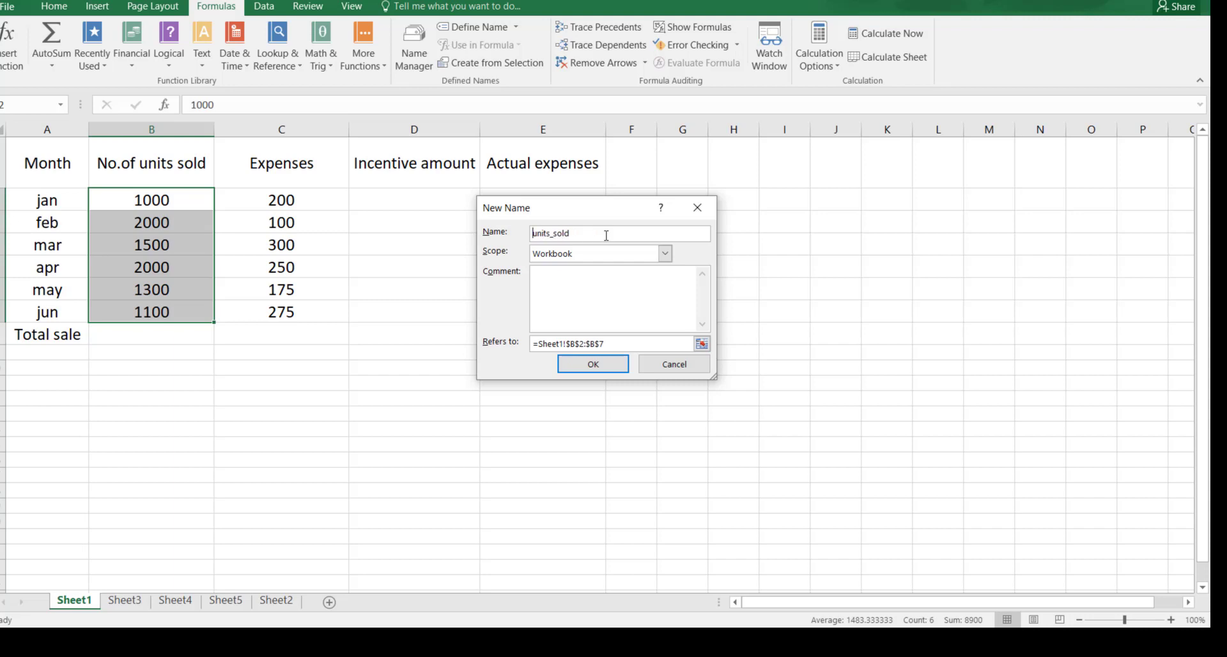
# - Set the scope of units_sold to Workbook and create the name
pyautogui.click(665, 254)
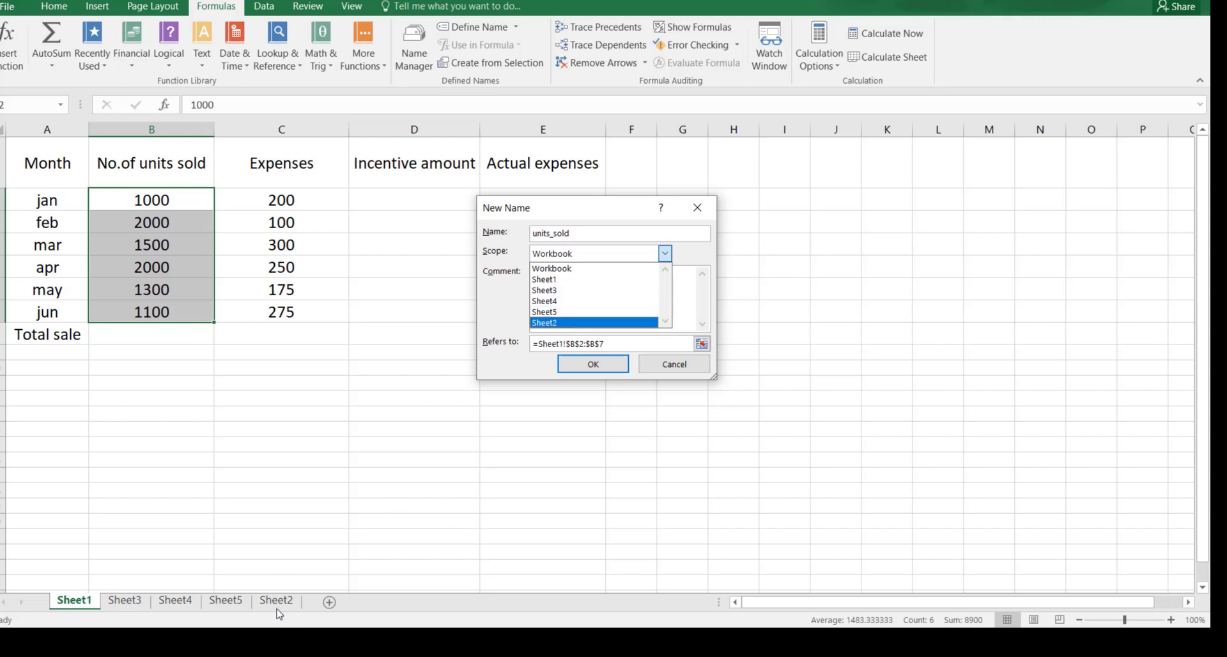
pyautogui.click(554, 279)
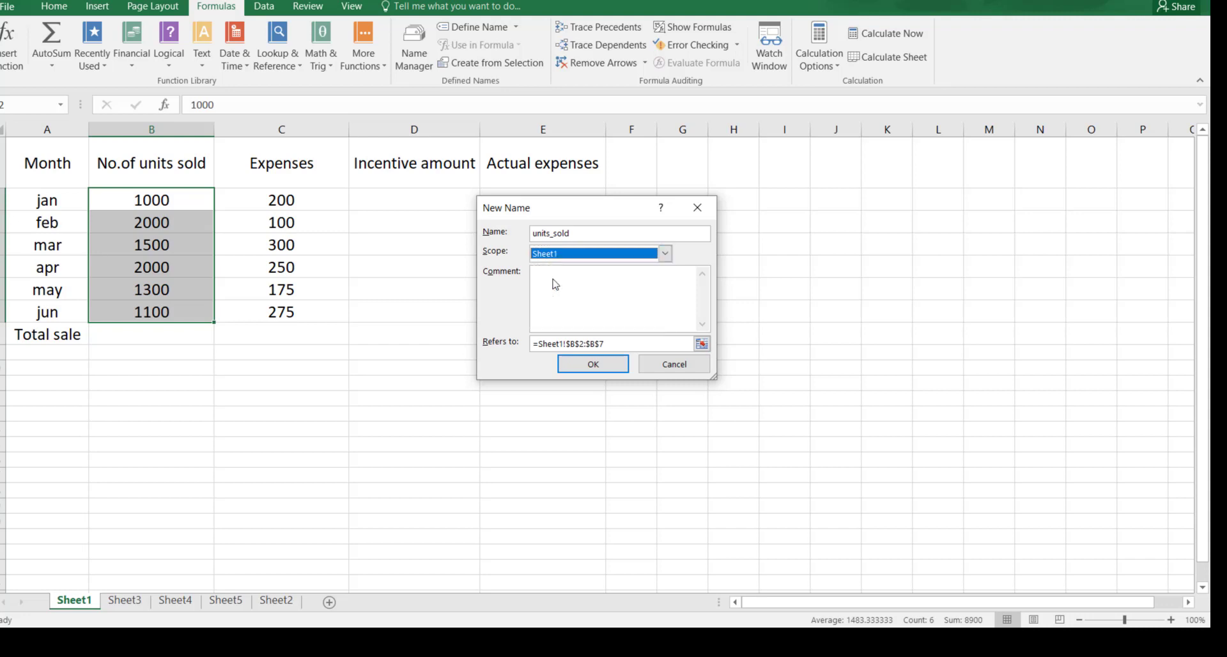
pyautogui.click(666, 254)
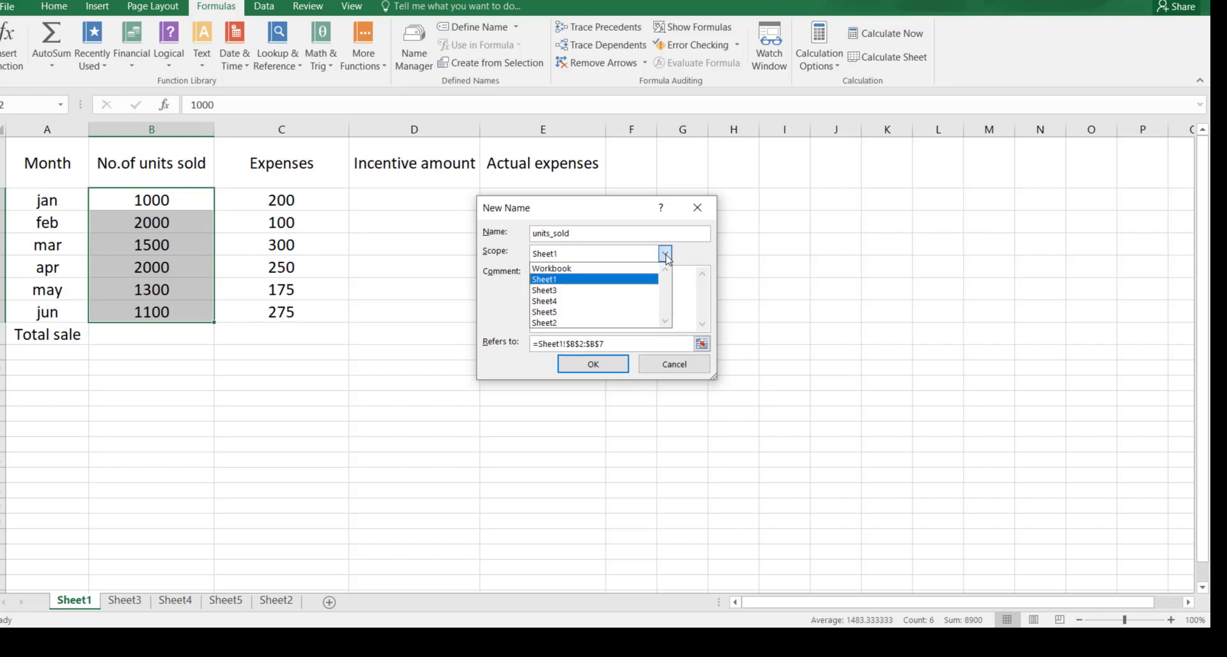
pyautogui.click(642, 276)
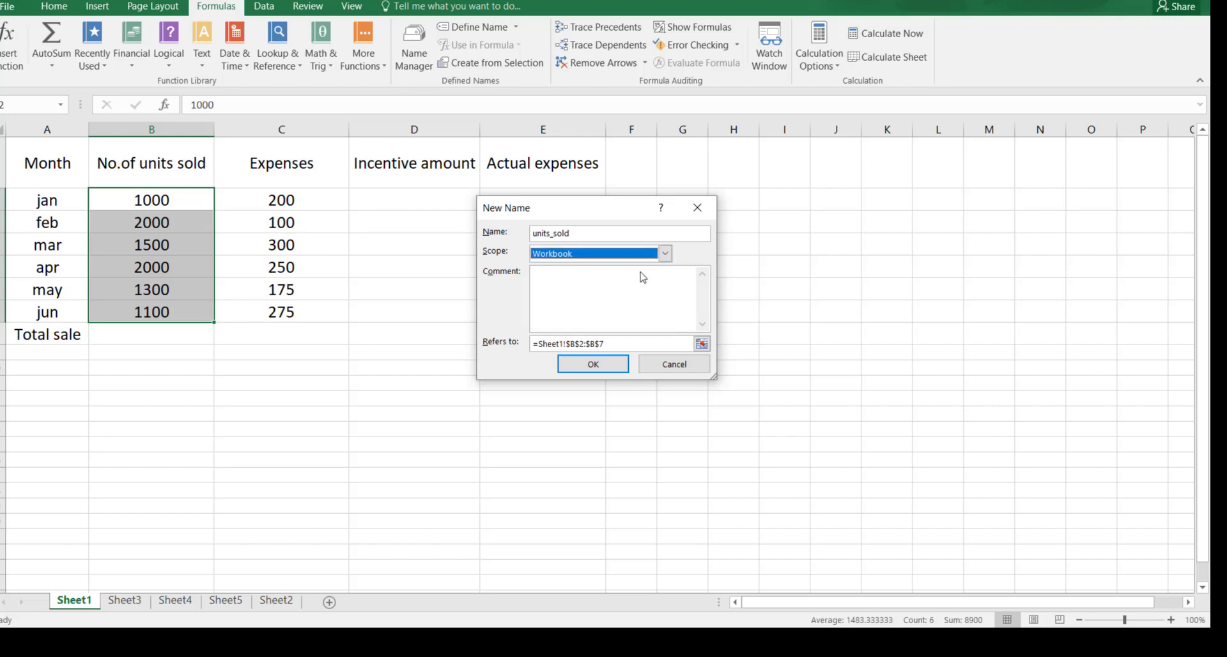
pyautogui.click(594, 364)
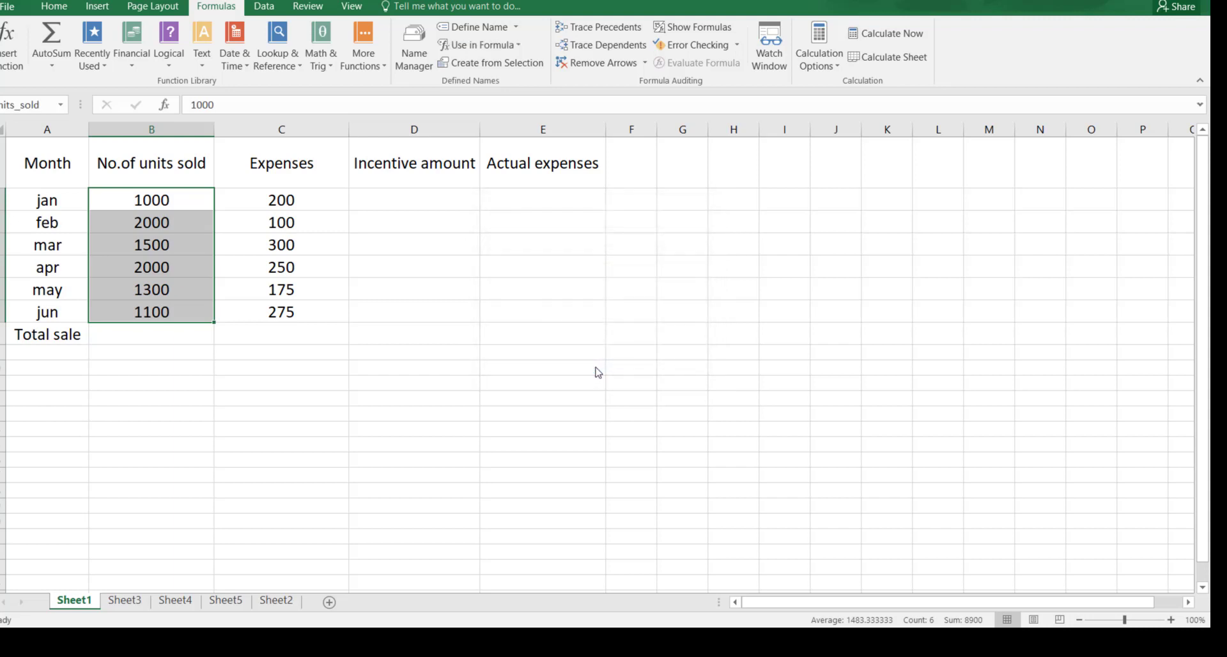
# - Enter =sum(units_sold) in the Total sale cell B8, inserting the defined name into the formula
pyautogui.click(115, 336)
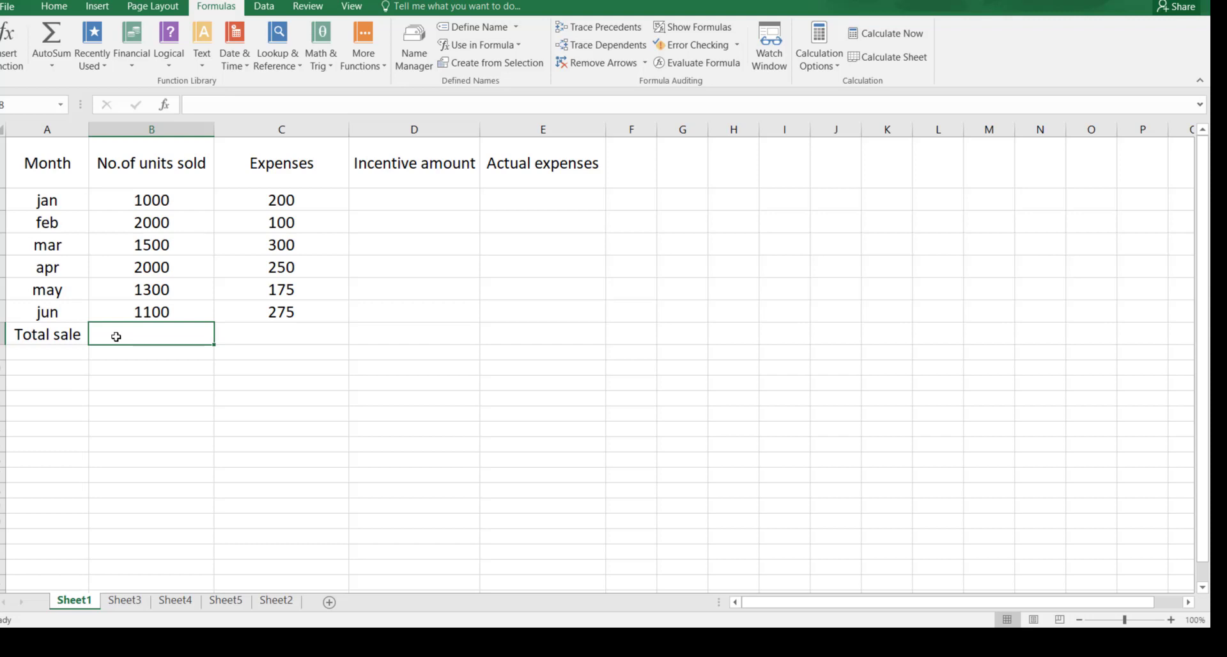
pyautogui.write('=')
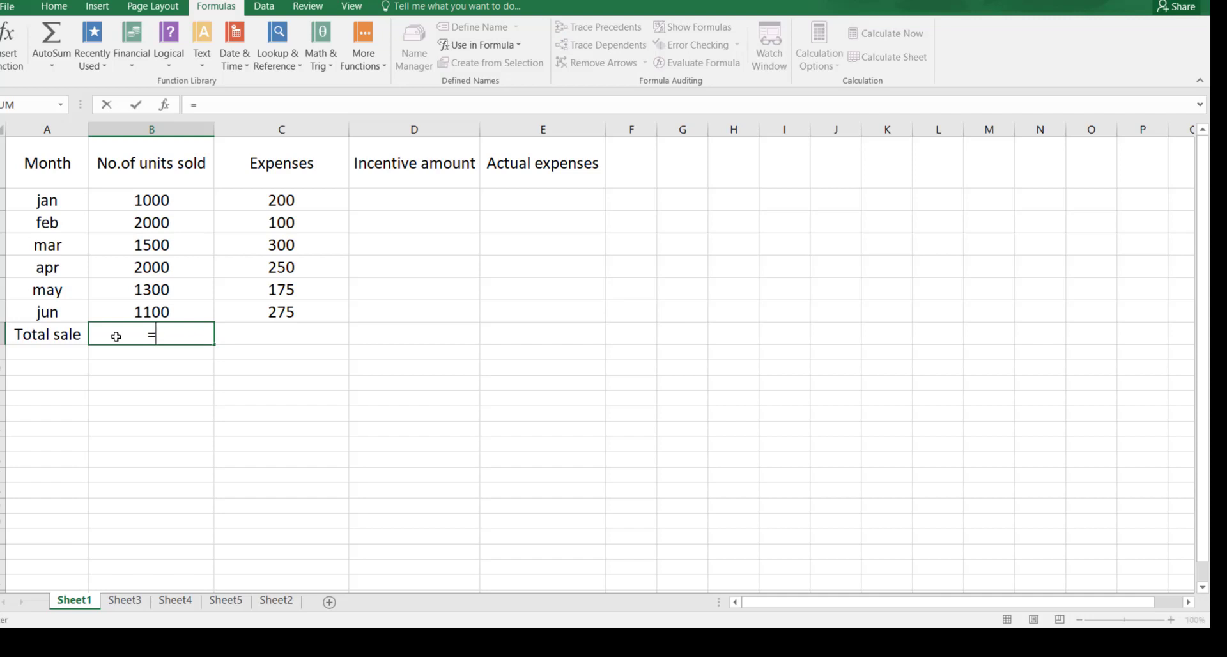
pyautogui.write('sum(')
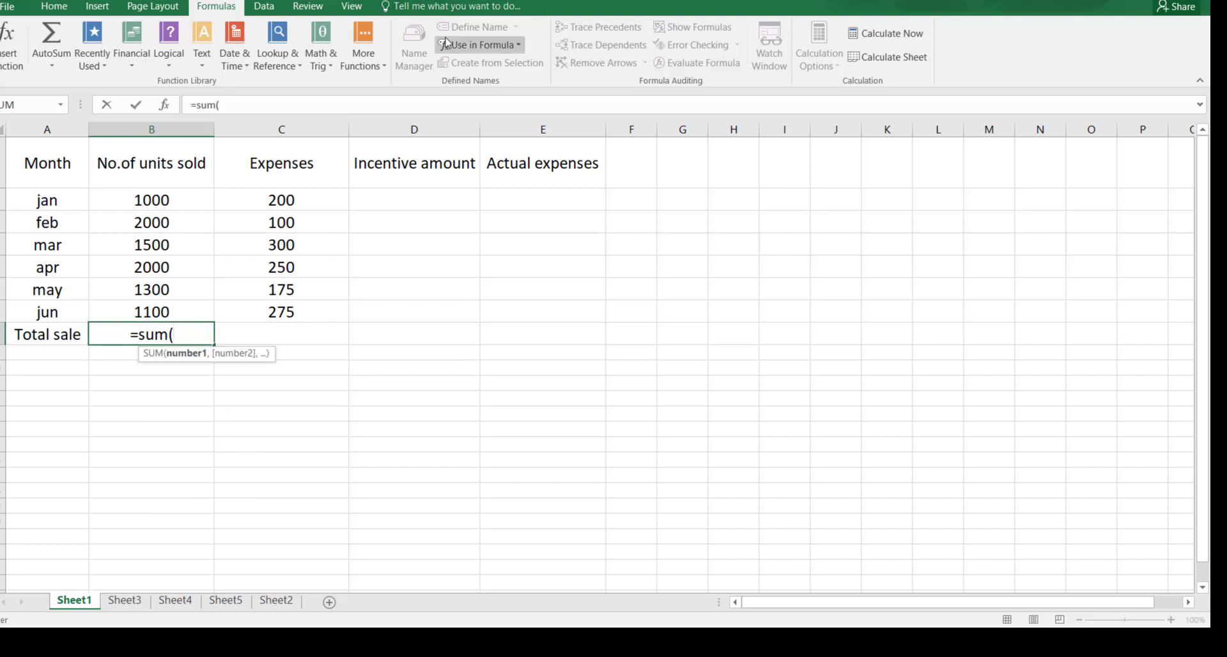
pyautogui.click(518, 45)
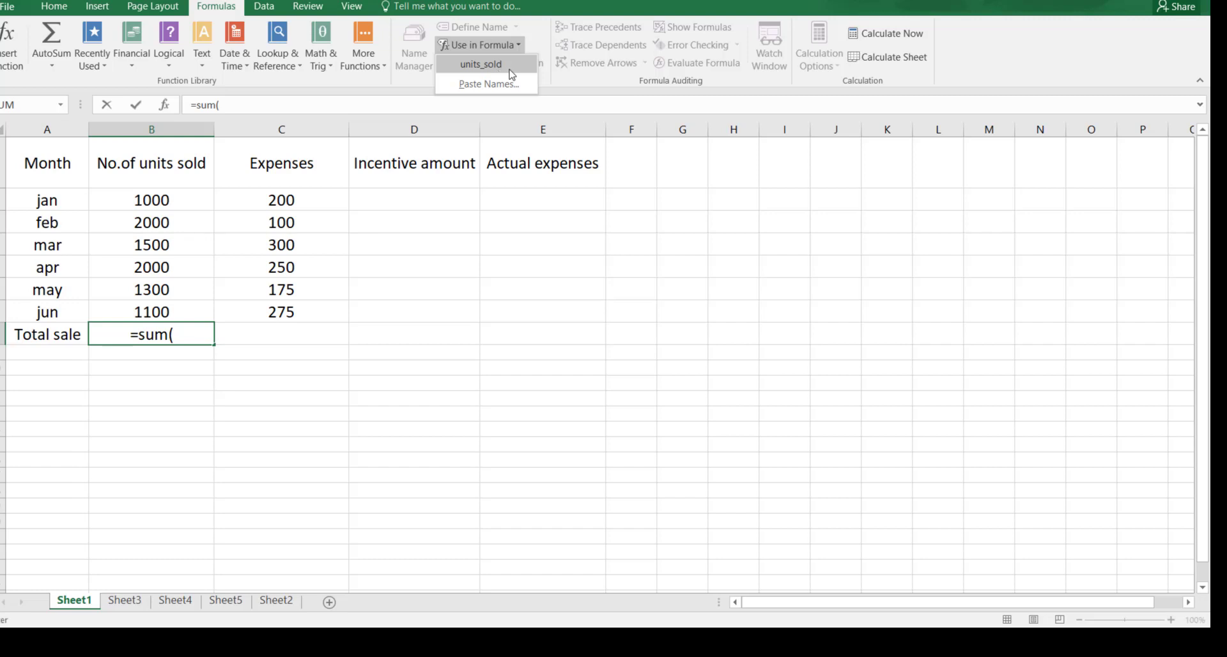
pyautogui.click(510, 68)
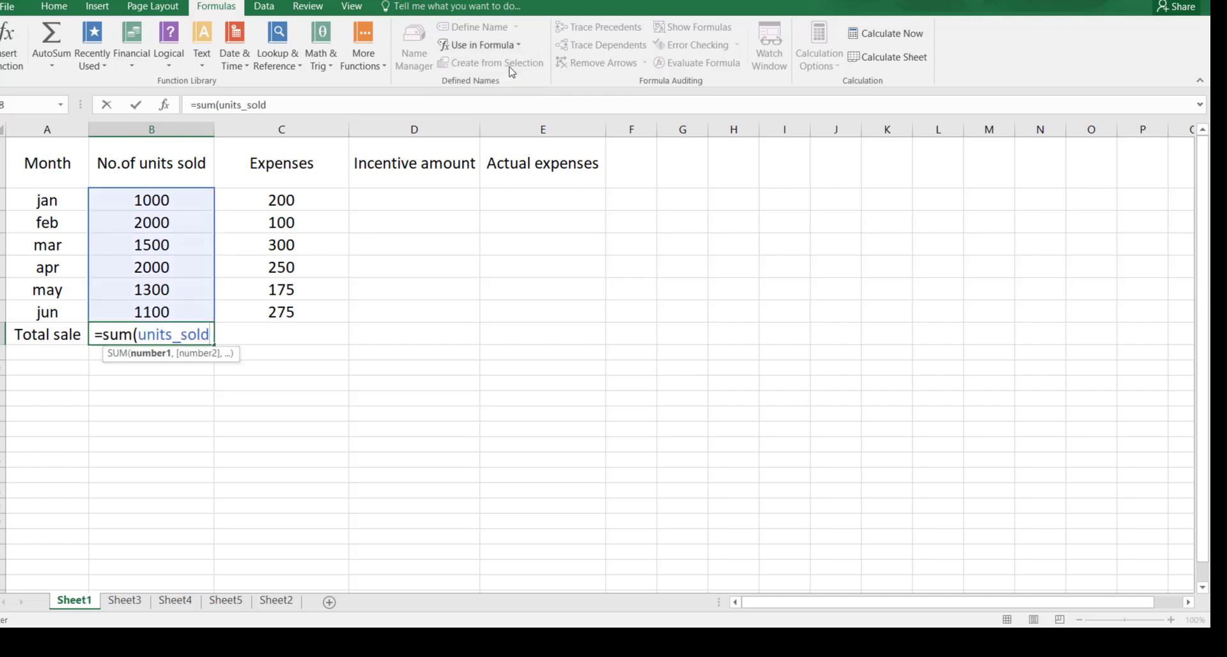
pyautogui.write(')')
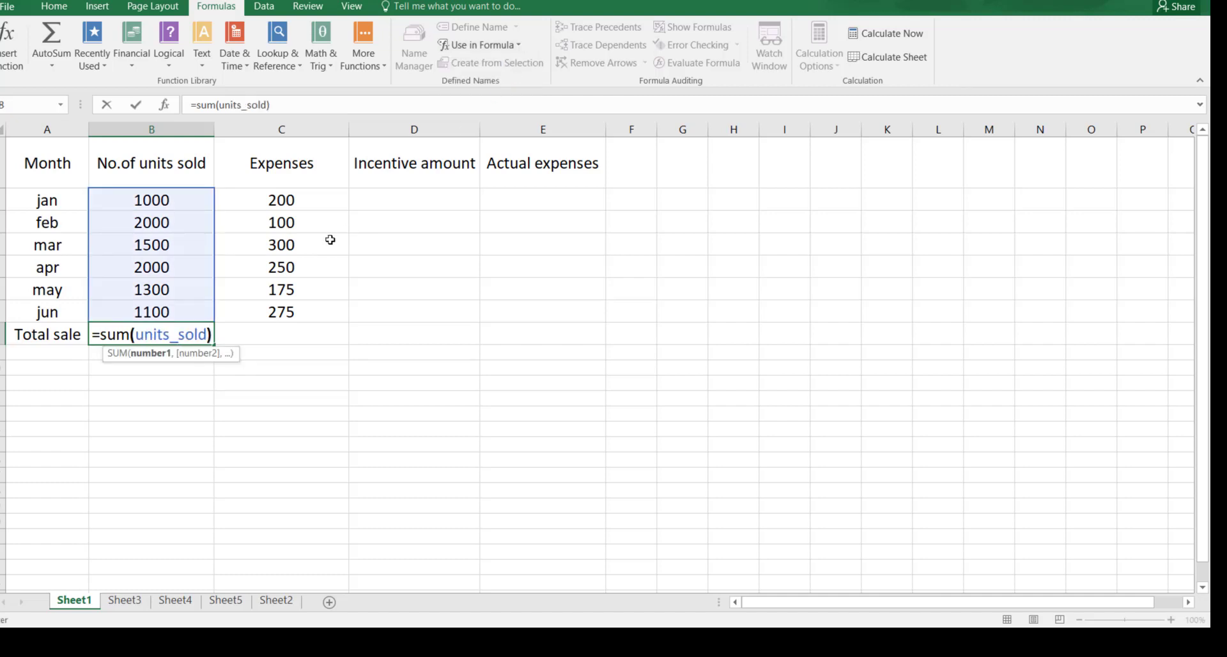
pyautogui.press('Return')
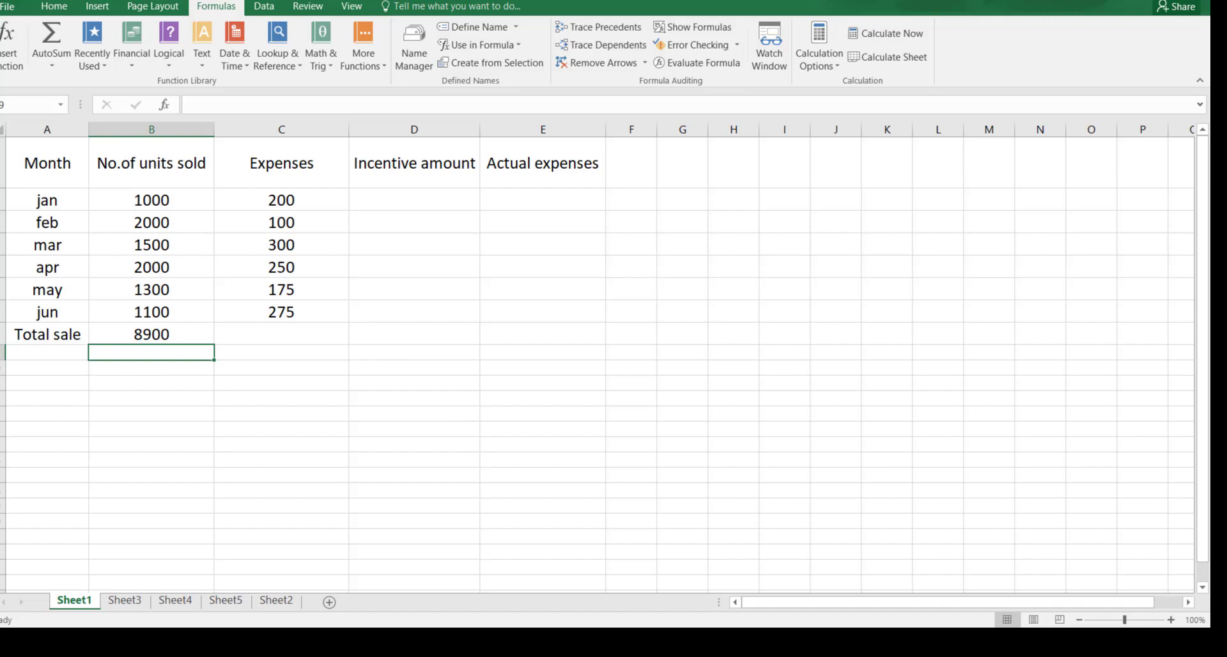
# - Switch to the textbook photos, go to the following page and read the section on cell references and relative reference
pyautogui.hotkey('alt', 'Tab')
pyautogui.doubleClick(649, 490)
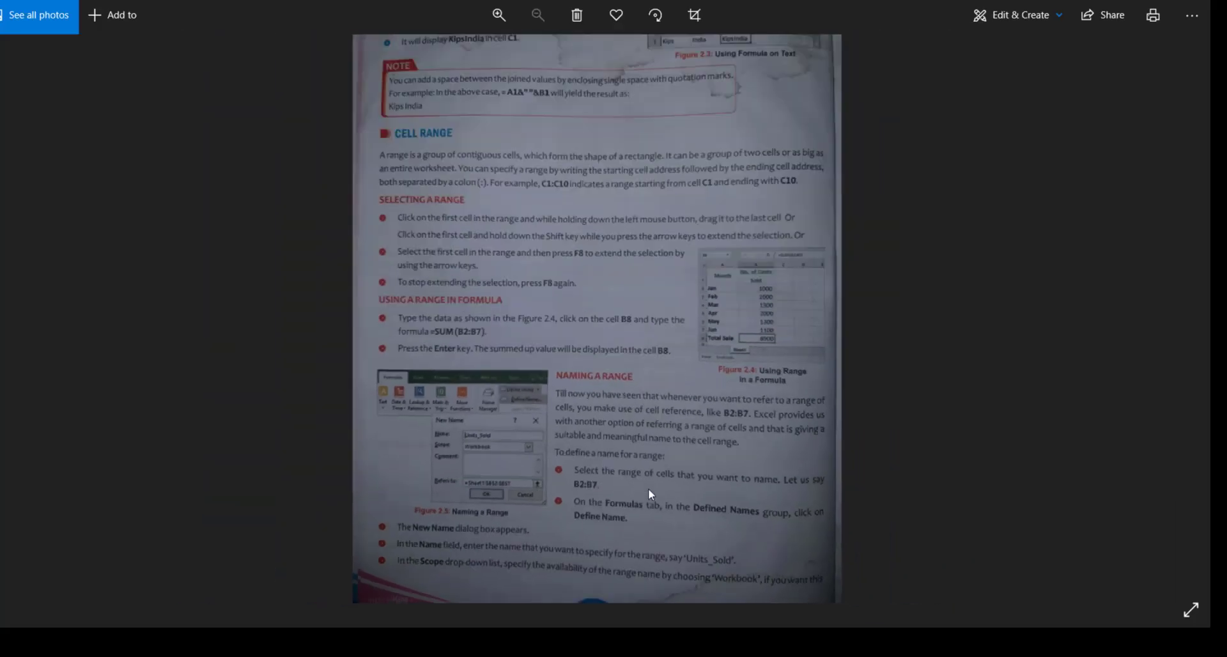
pyautogui.press('Right')
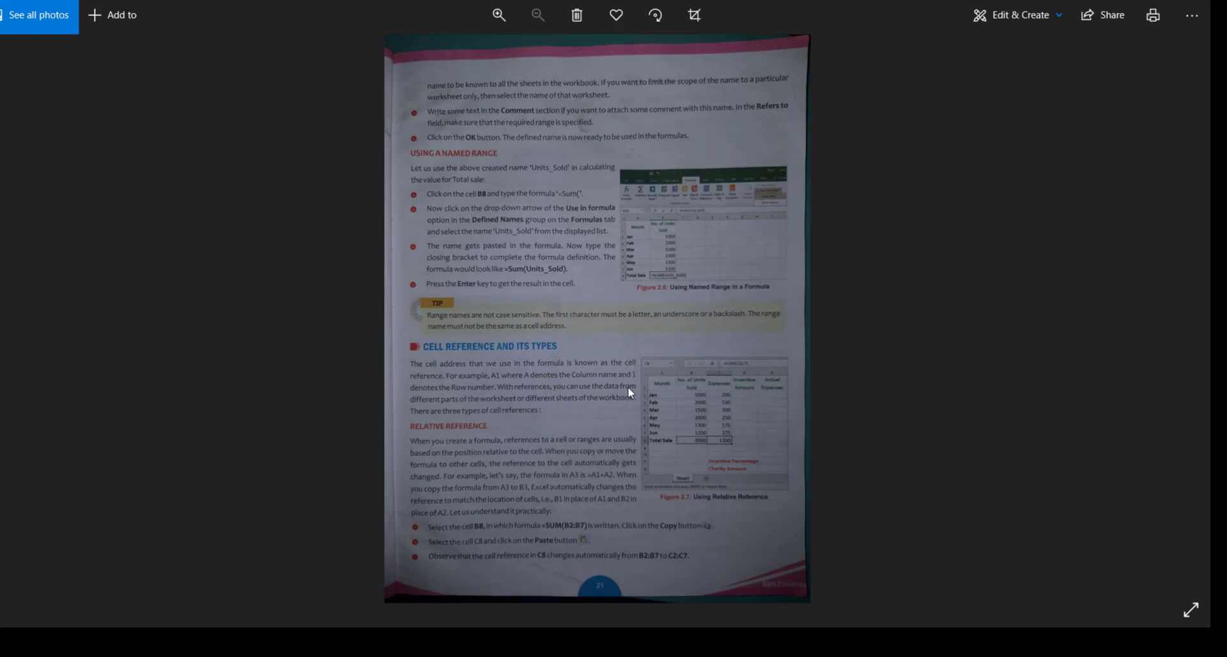
pyautogui.doubleClick(597, 503)
pyautogui.moveTo(596, 503); pyautogui.dragTo(598, 438)
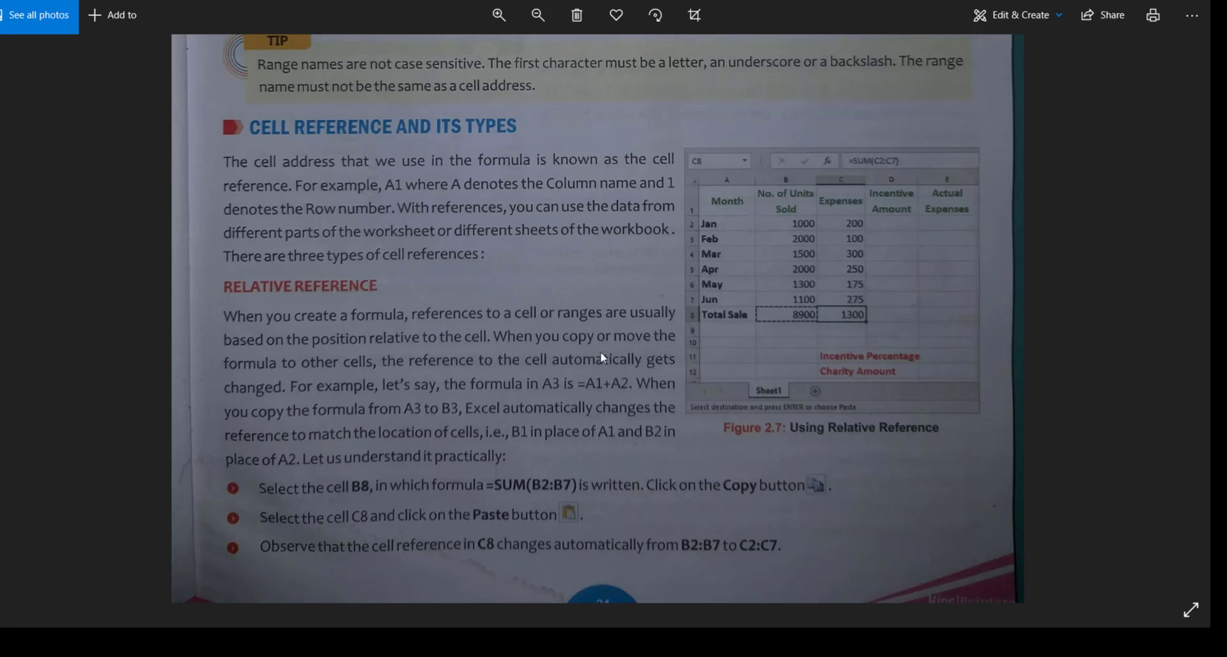
pyautogui.moveTo(886, 566)
# - Switch back to Excel and examine the Total sale formula in B8 and the neighbouring cell C8
pyautogui.hotkey('alt', 'Tab')
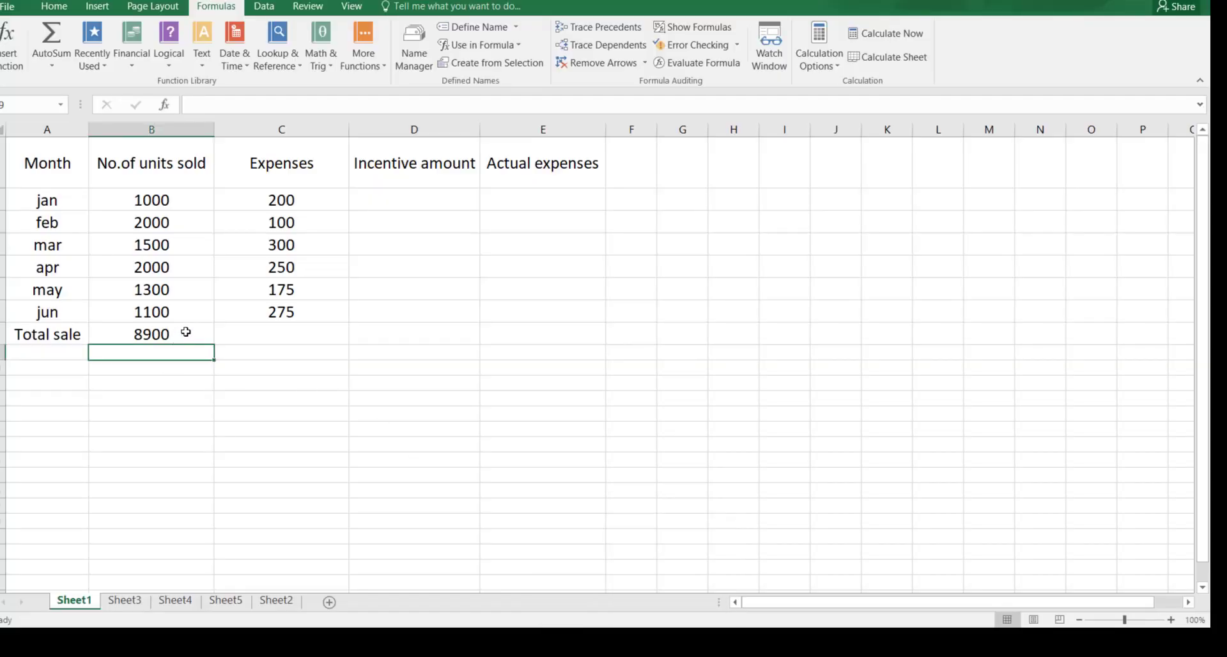
pyautogui.click(186, 331)
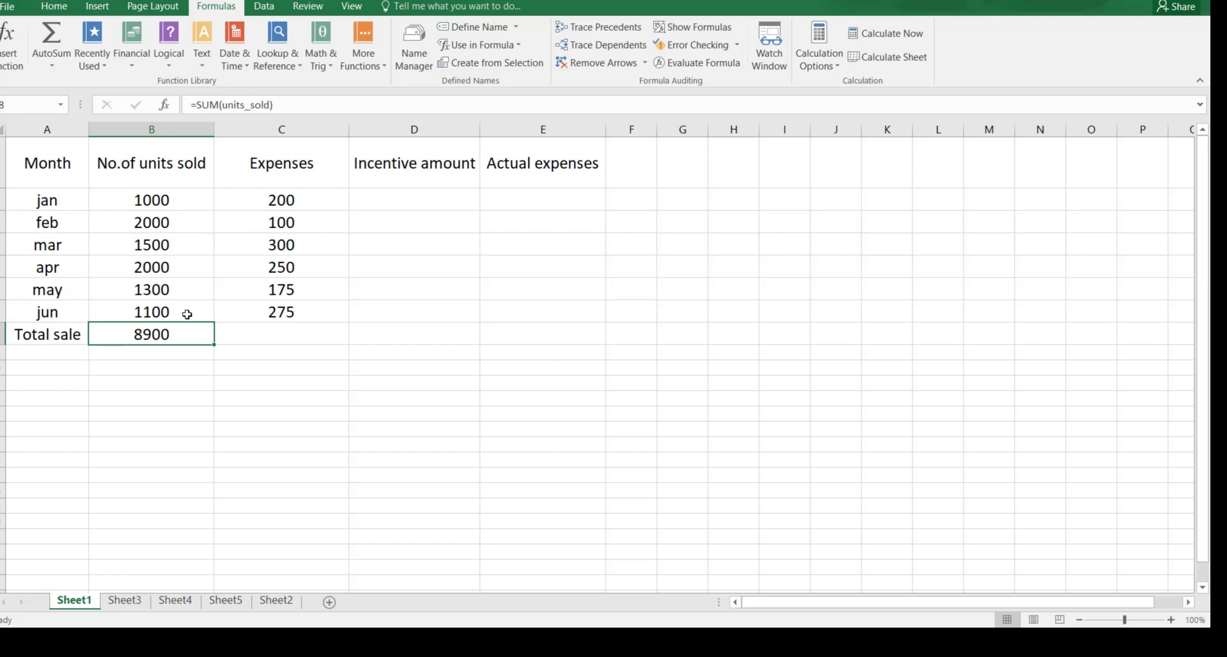
pyautogui.click(270, 347)
pyautogui.click(282, 337)
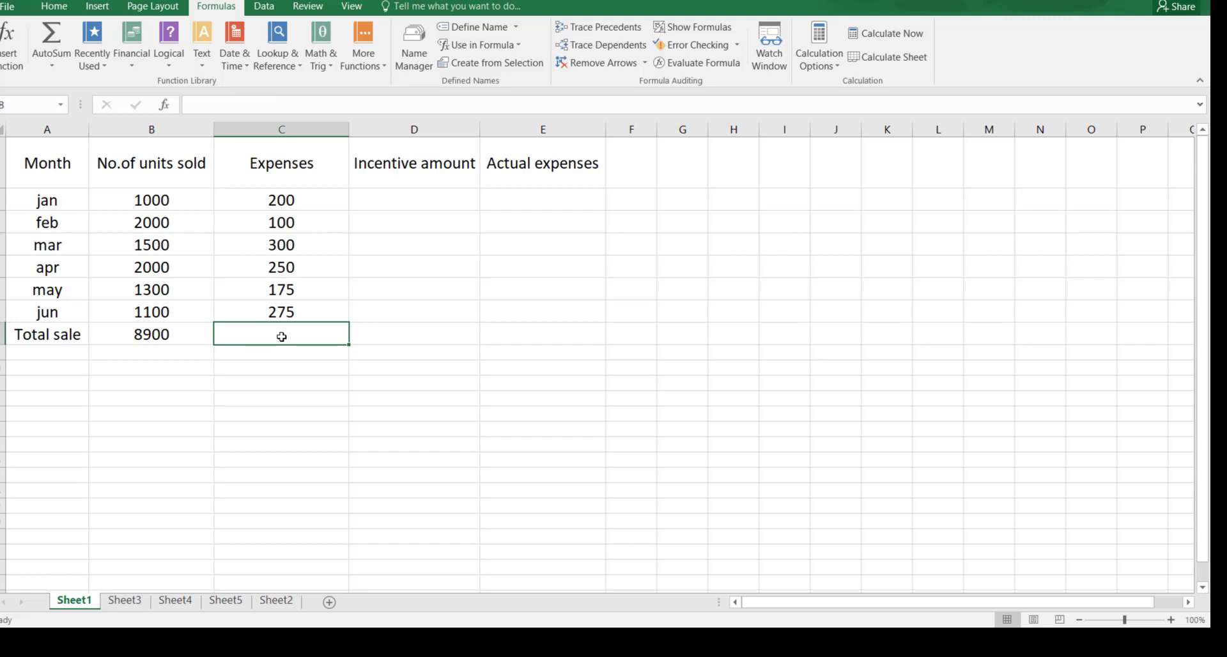
pyautogui.click(433, 447)
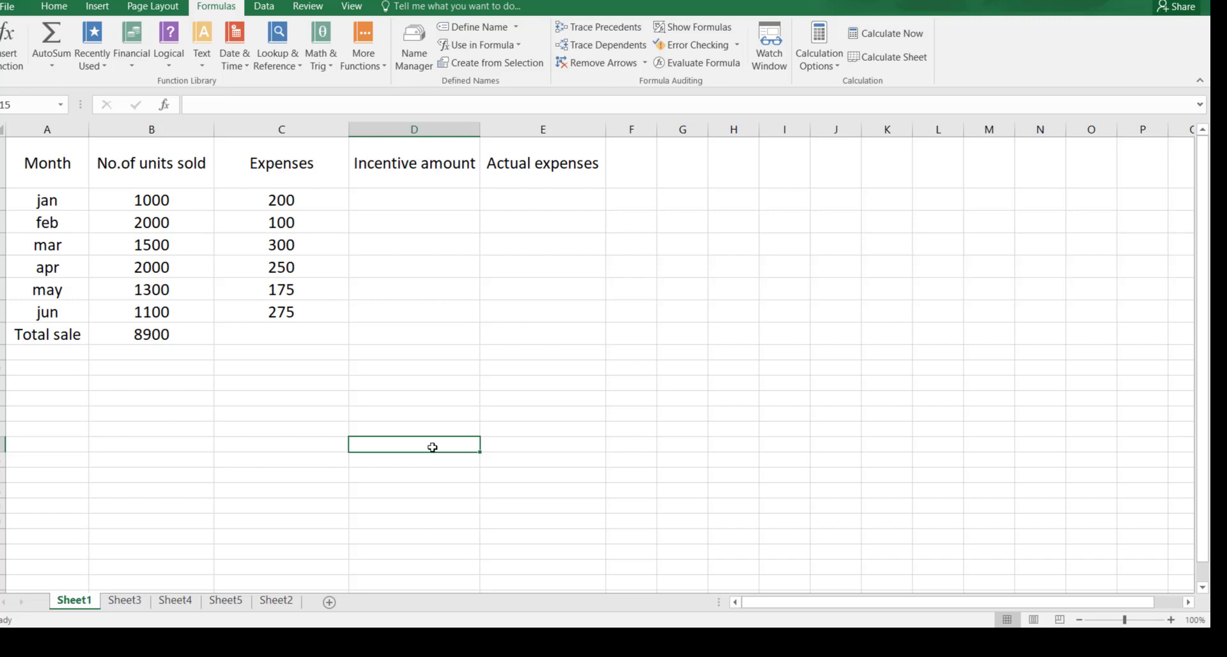
pyautogui.write('=')
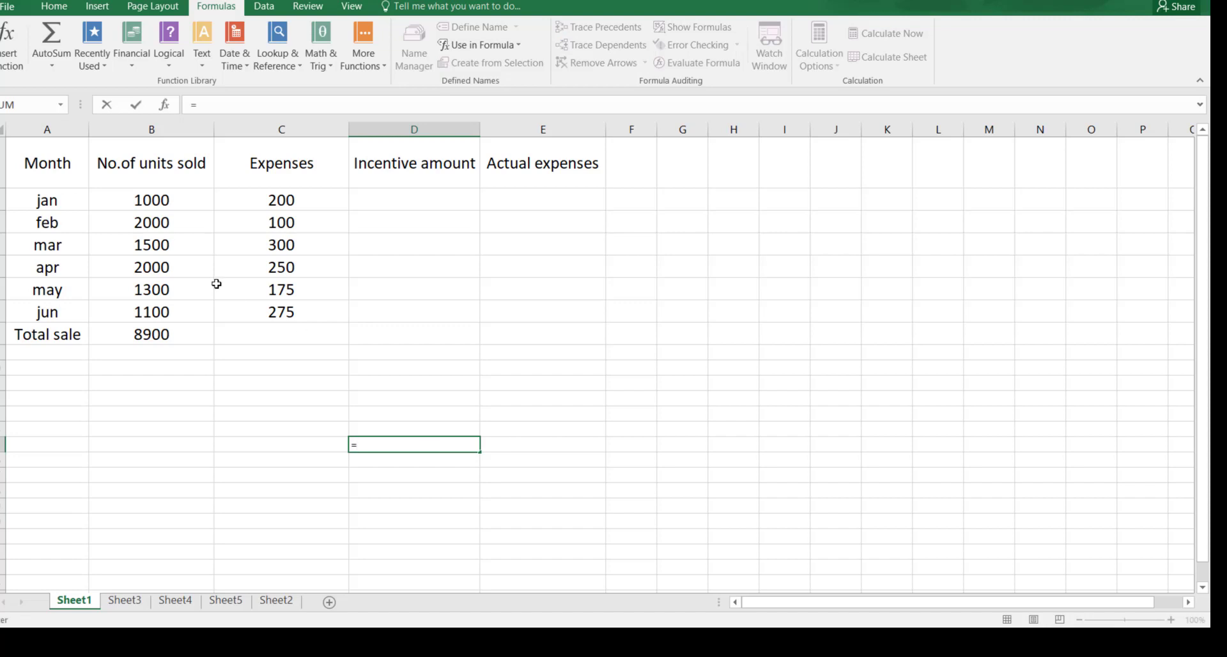
pyautogui.click(190, 203)
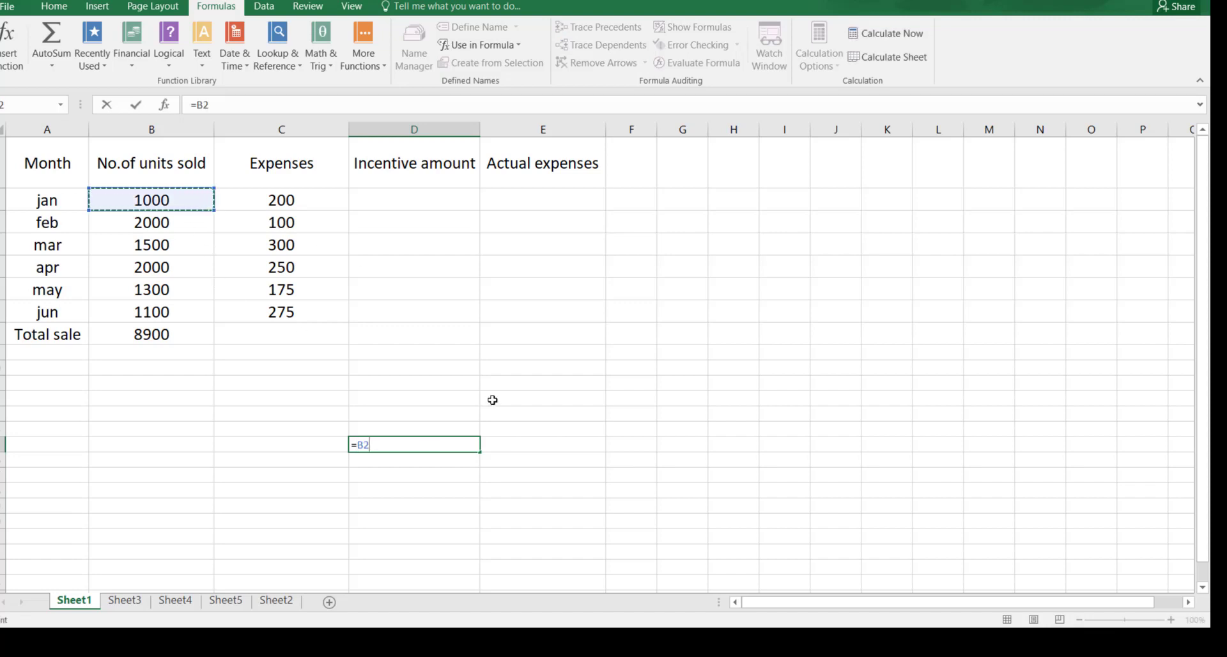
pyautogui.write('+')
pyautogui.click(165, 222)
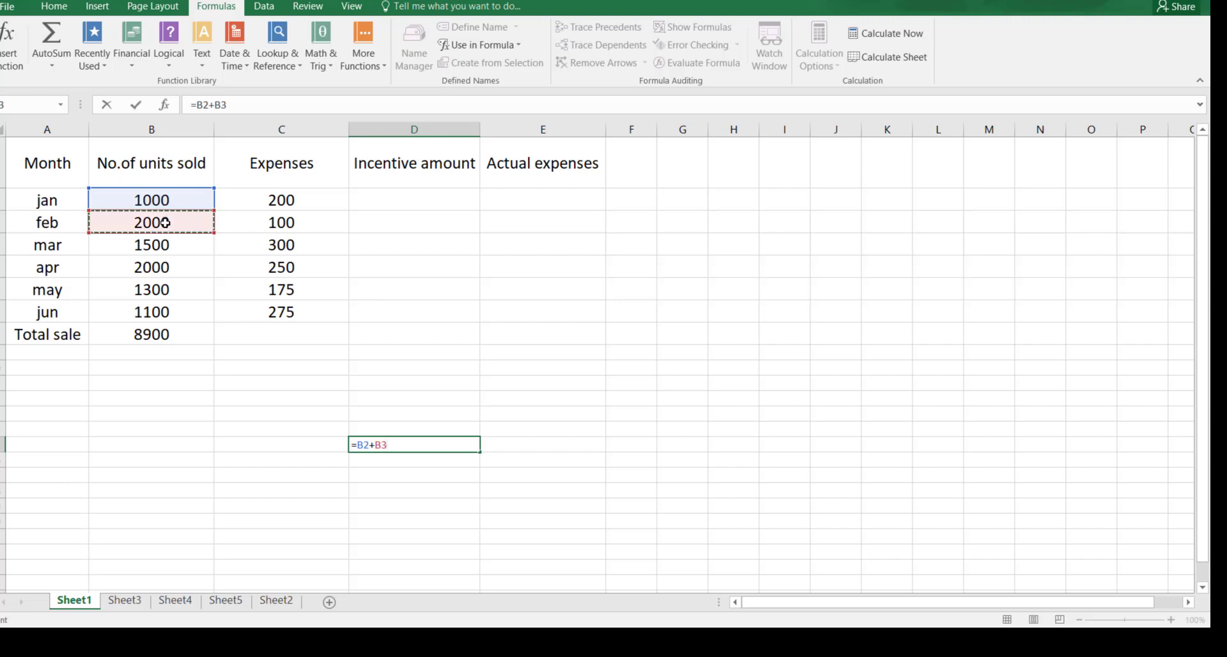
pyautogui.write('+')
pyautogui.click(195, 244)
pyautogui.write('+')
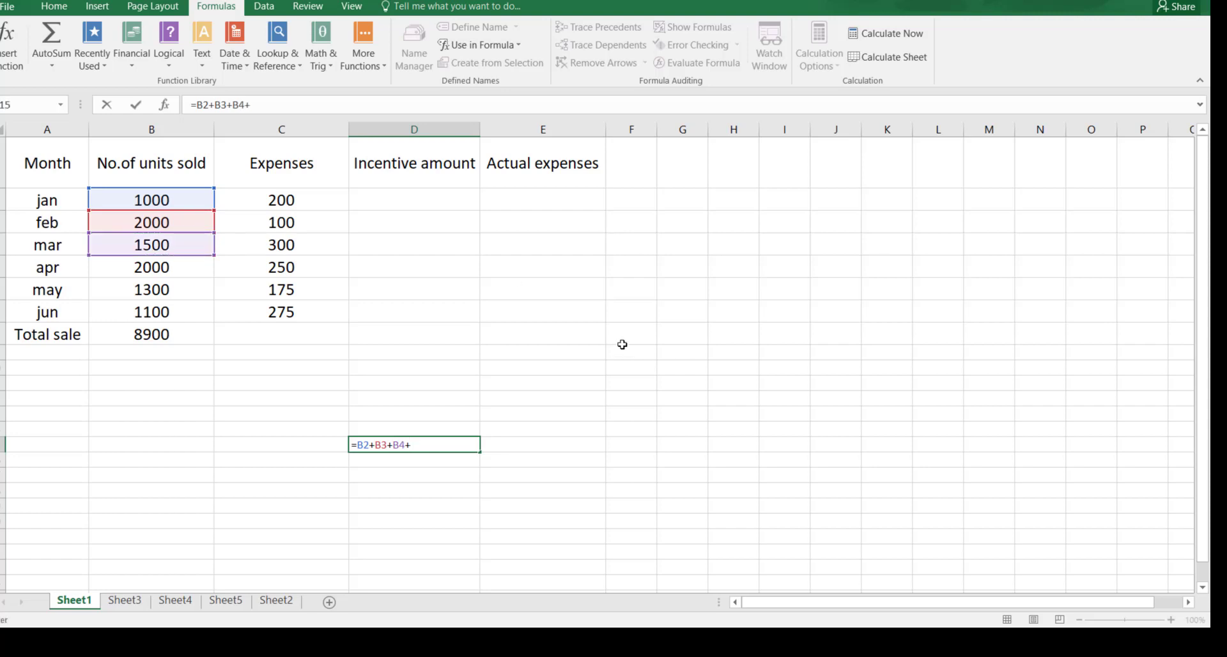
pyautogui.click(190, 268)
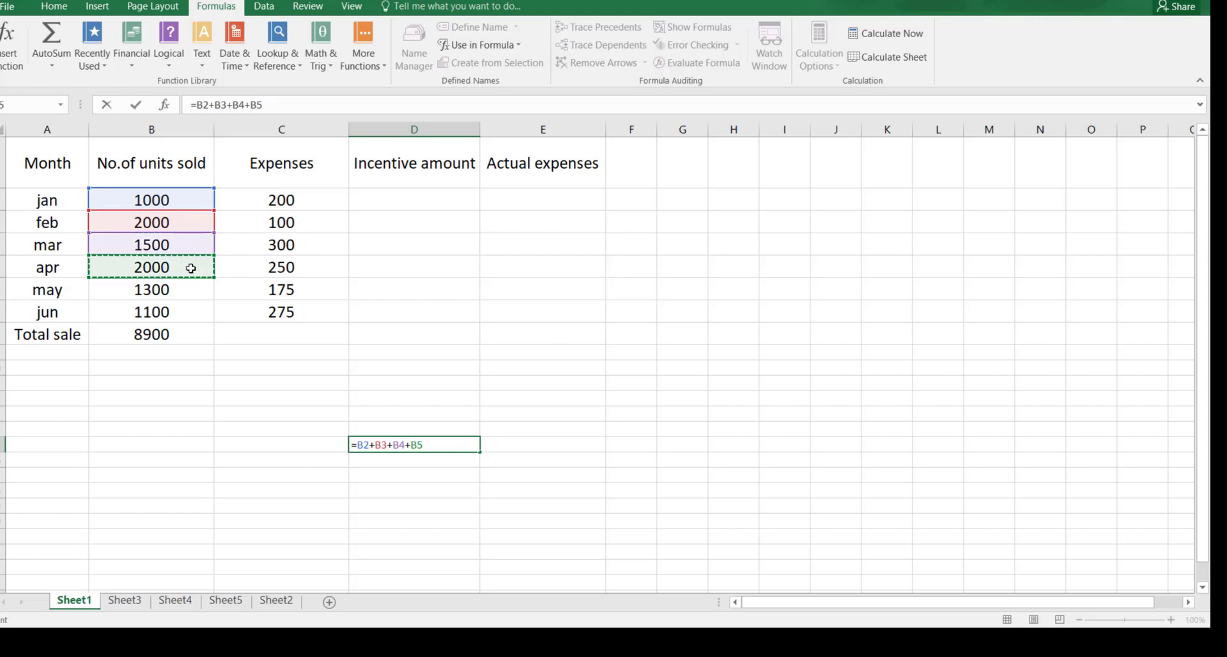
pyautogui.write('+')
pyautogui.click(185, 290)
pyautogui.write('+')
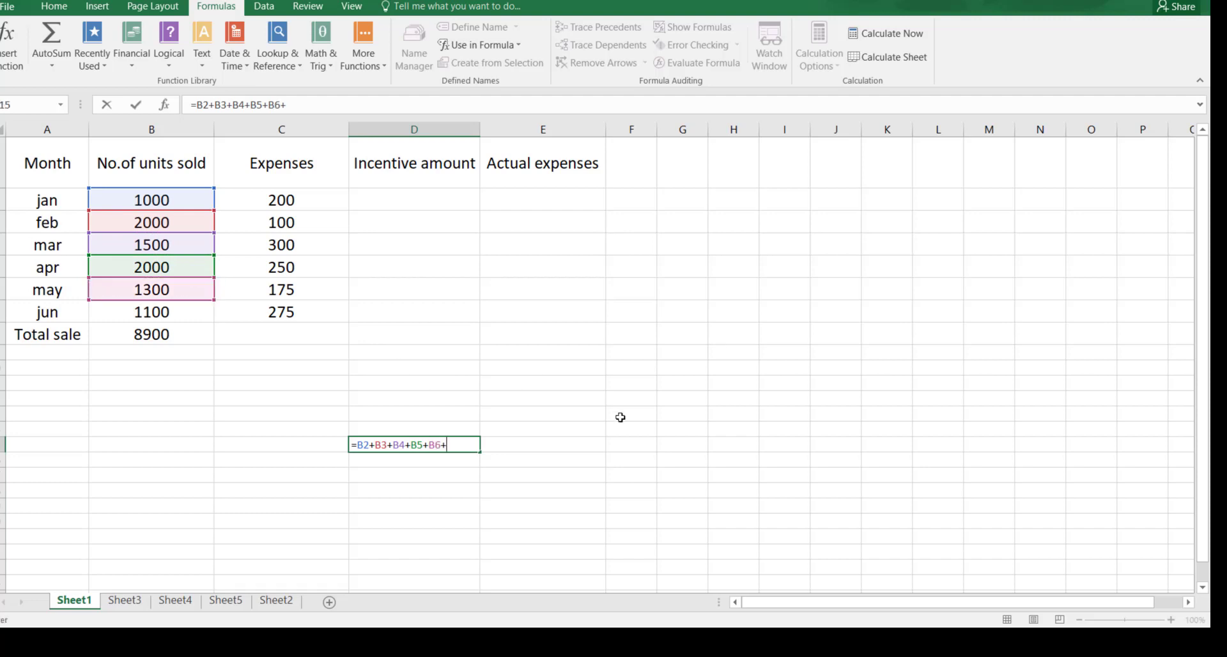
pyautogui.click(176, 311)
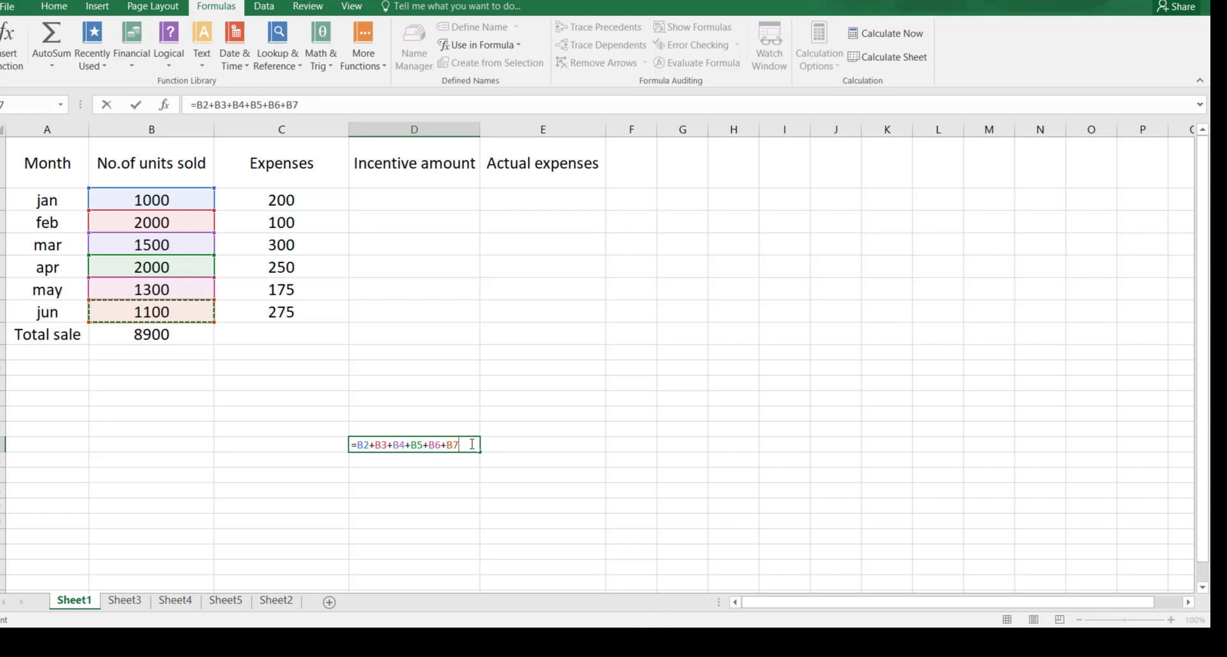
pyautogui.press('BackSpace')
pyautogui.press('BackSpace')
pyautogui.press('BackSpace')
pyautogui.press('BackSpace')
pyautogui.press('BackSpace')
pyautogui.press('BackSpace')
pyautogui.press('BackSpace')
pyautogui.press('BackSpace')
pyautogui.press('BackSpace')
pyautogui.press('BackSpace')
pyautogui.press('BackSpace')
pyautogui.press('BackSpace')
pyautogui.press('BackSpace')
pyautogui.press('BackSpace')
pyautogui.press('BackSpace')
pyautogui.press('BackSpace')
pyautogui.press('BackSpace')
pyautogui.press('BackSpace')
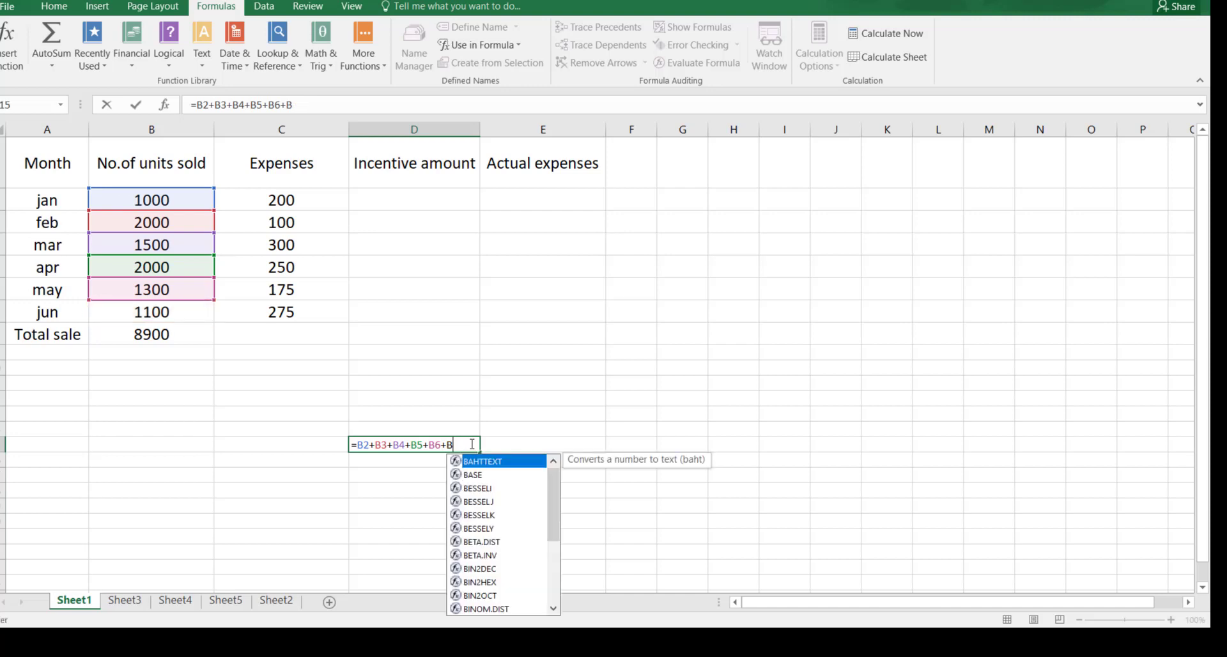
# - Replace the Total sale formula in B8 with =B2+B3+B4+B5+B6+B7, adding the units sold cell by cell
pyautogui.click(173, 332)
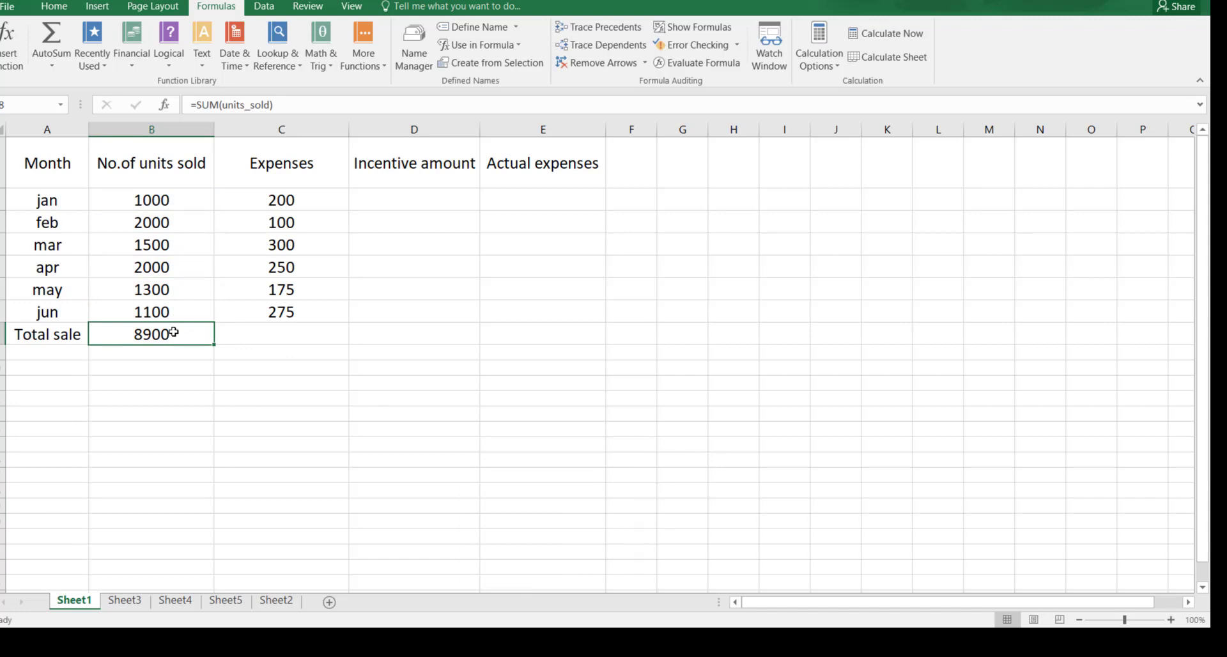
pyautogui.press('BackSpace')
pyautogui.write('=')
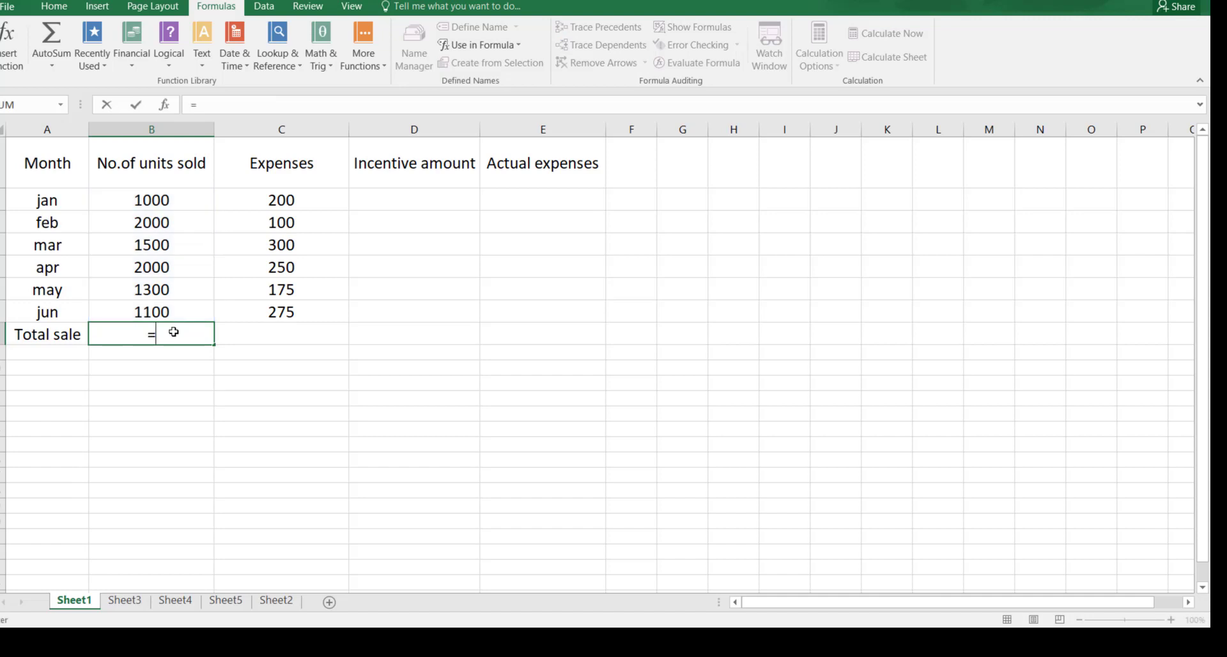
pyautogui.click(172, 201)
pyautogui.write('+')
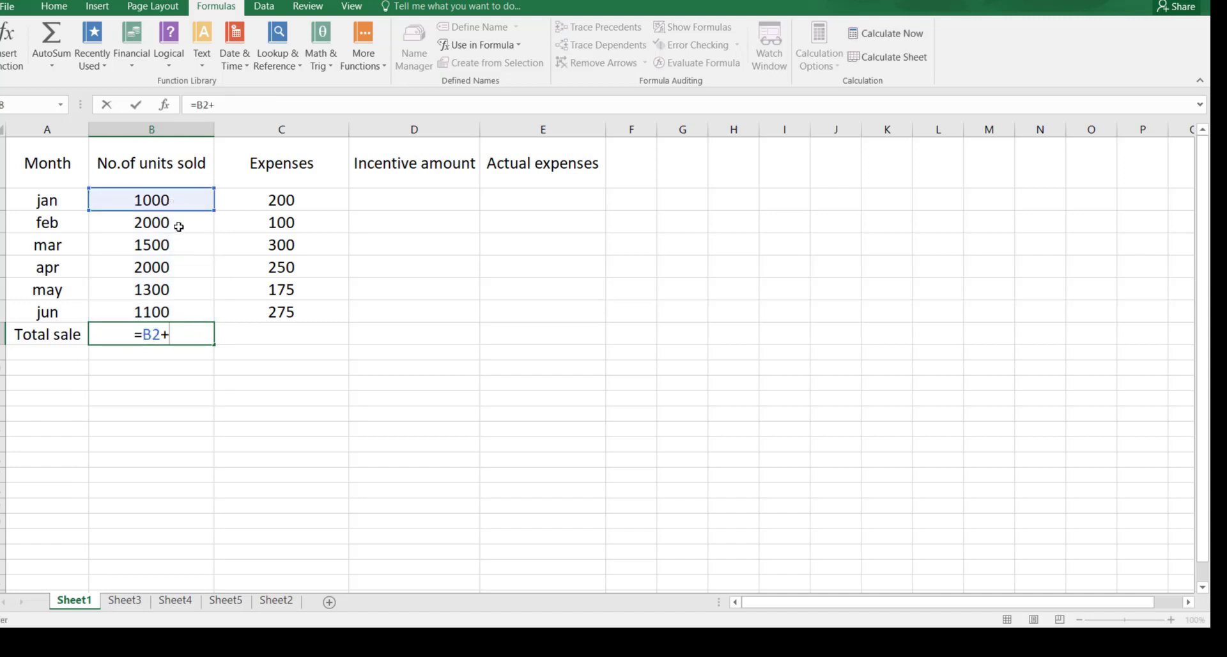
pyautogui.click(178, 226)
pyautogui.write('+')
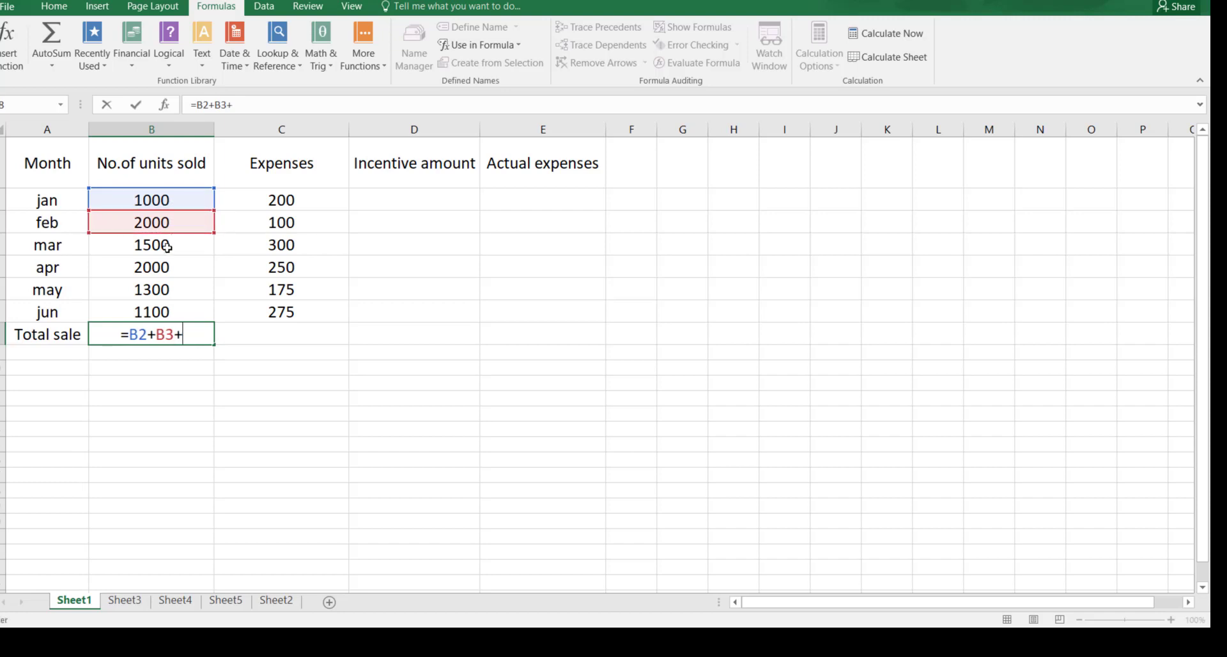
pyautogui.click(165, 247)
pyautogui.write('+')
pyautogui.click(165, 270)
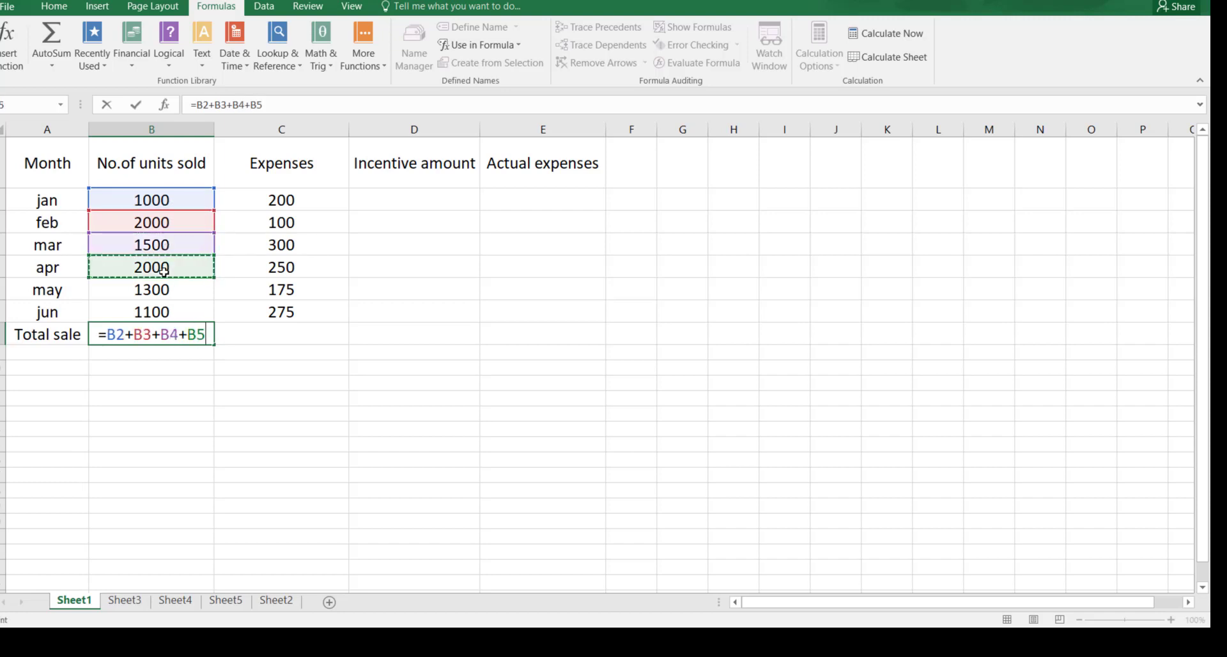
pyautogui.write('+')
pyautogui.click(165, 289)
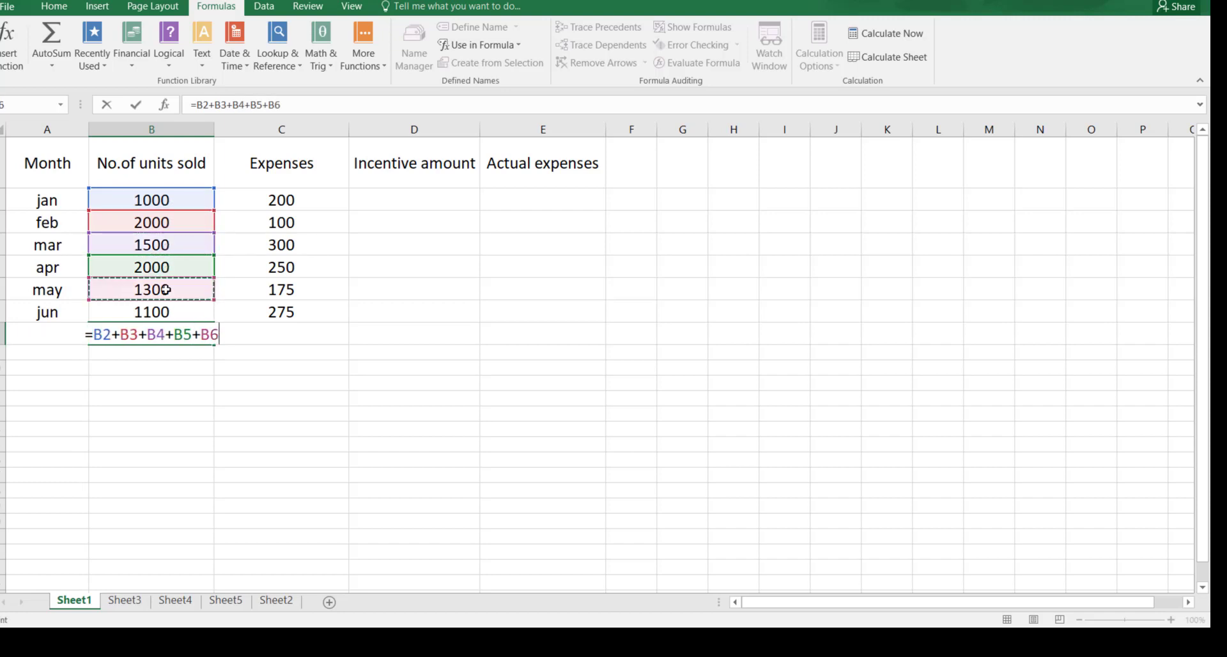
pyautogui.write('+')
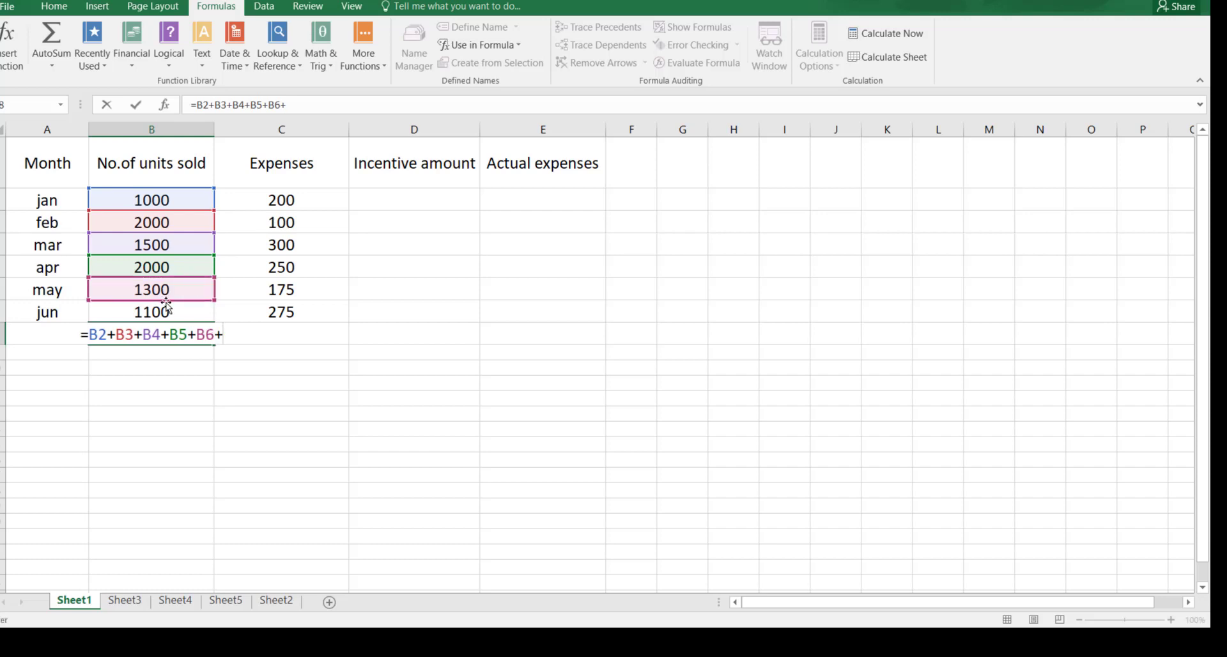
pyautogui.click(167, 311)
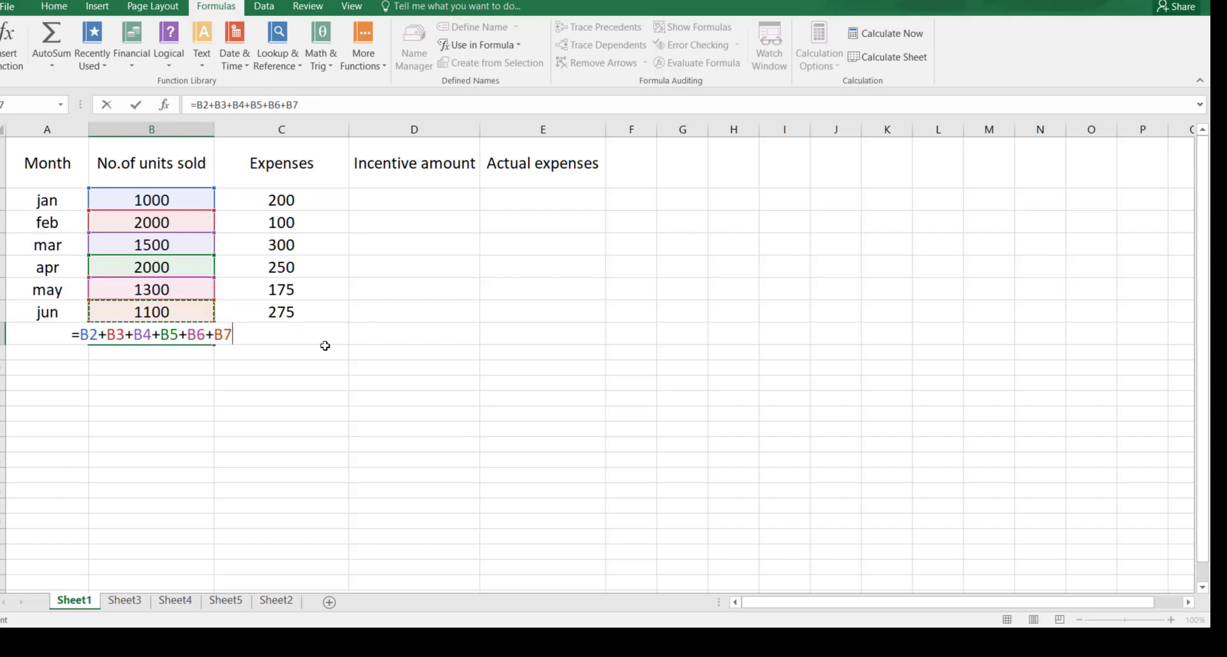
pyautogui.press('Return')
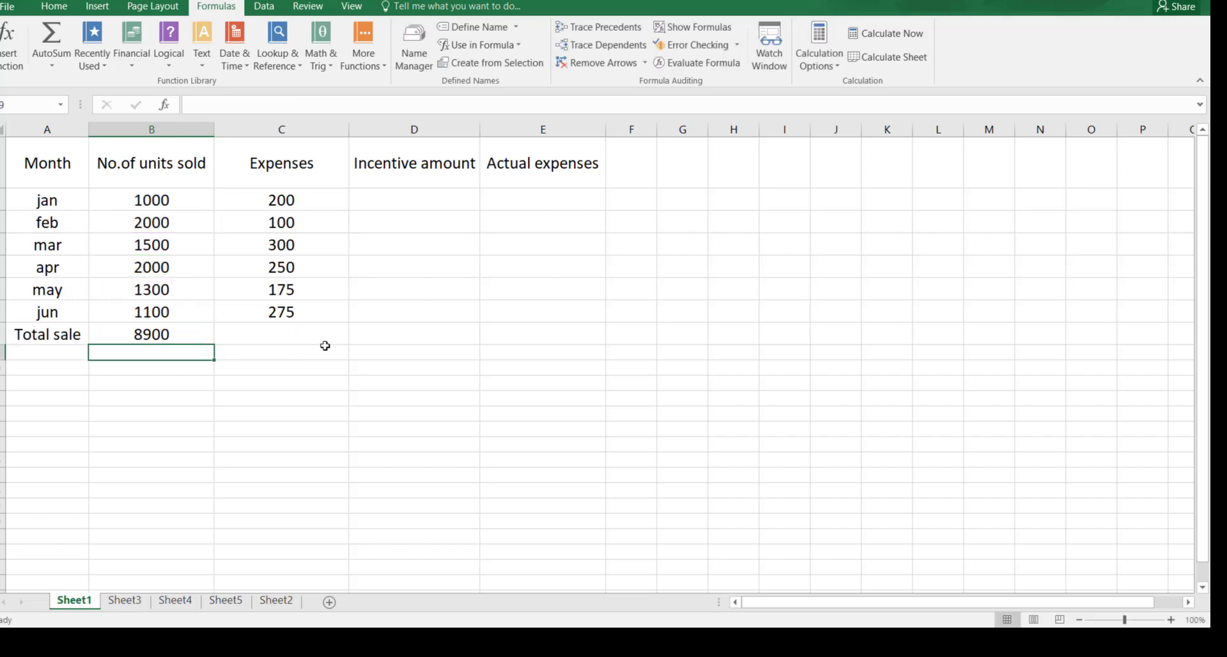
# - Fill the Total sale formula from B8 across to C8 and undo the fill
pyautogui.click(195, 339)
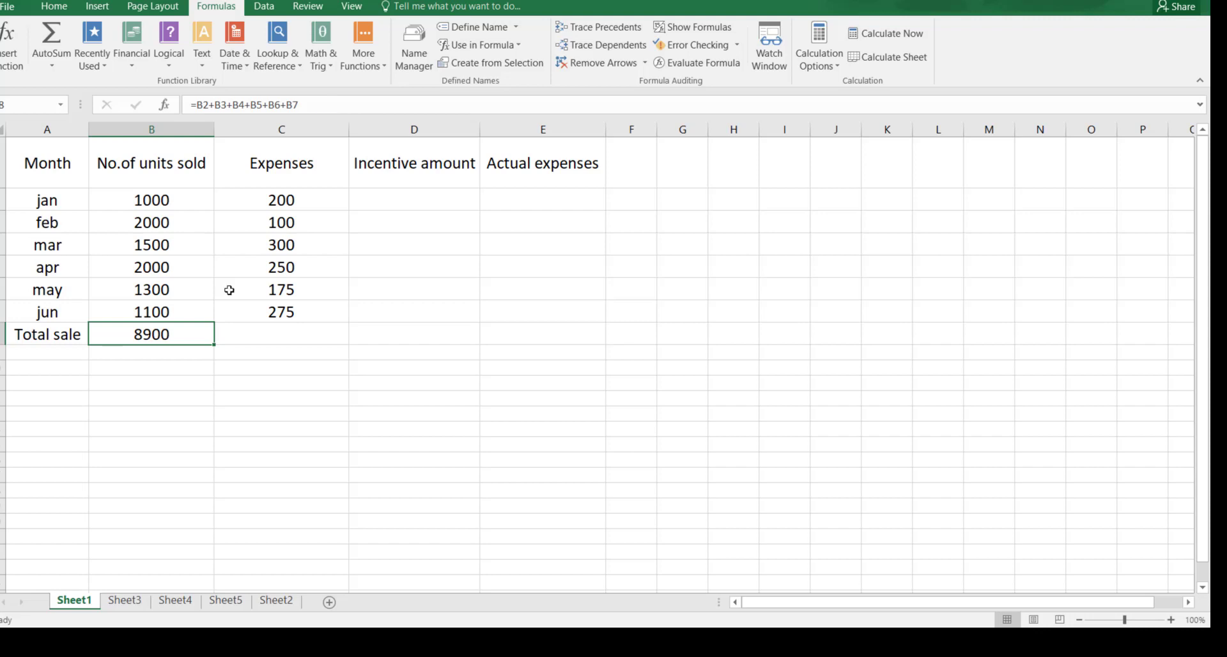
pyautogui.moveTo(213, 343); pyautogui.dragTo(306, 339)
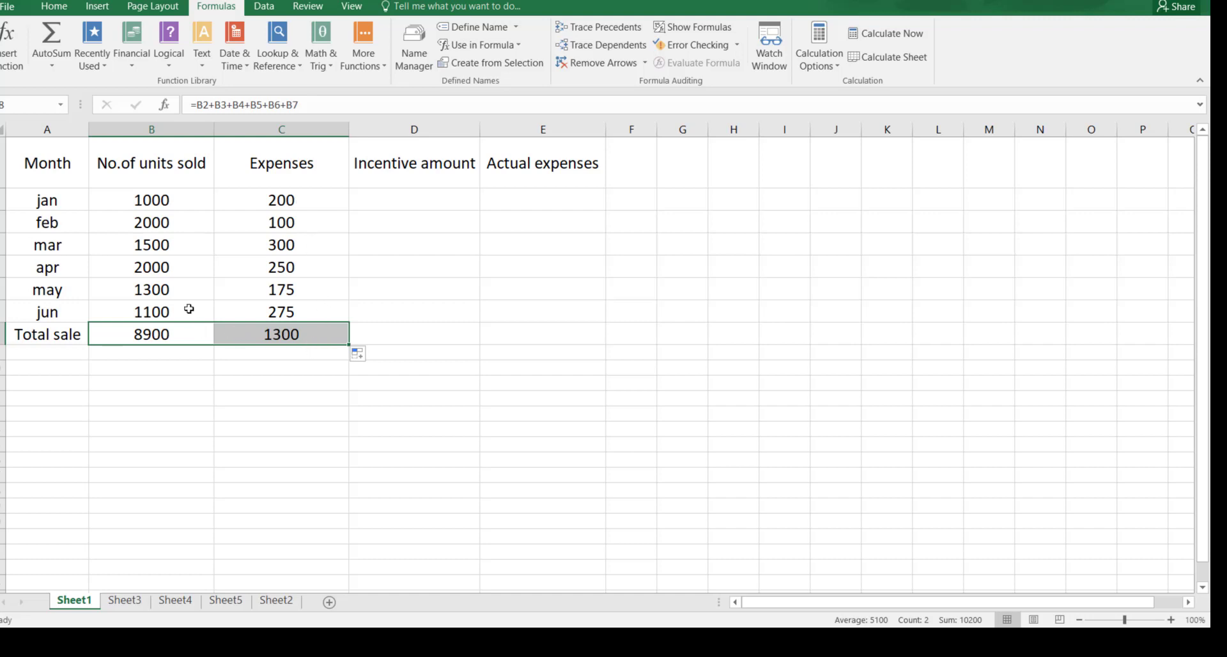
pyautogui.hotkey('ctrl', 'z')
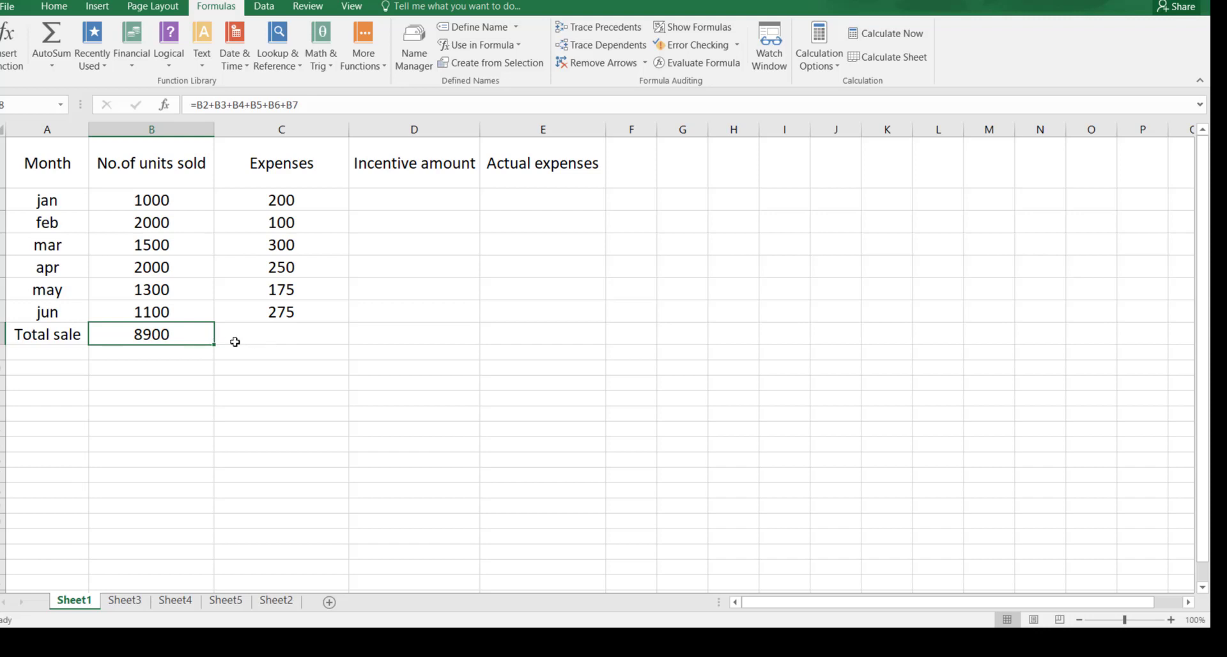
# - Move the Total sale formula from B8 to C8 and undo the move
pyautogui.moveTo(206, 339); pyautogui.dragTo(274, 342)
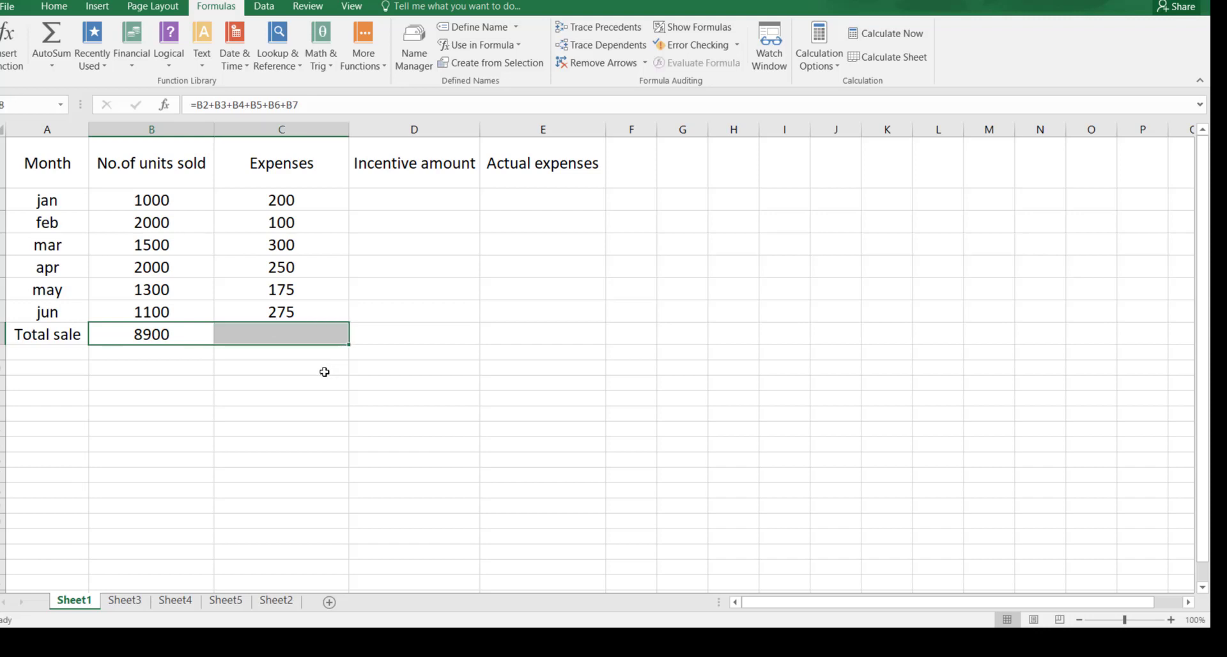
pyautogui.click(364, 331)
pyautogui.click(191, 336)
pyautogui.moveTo(192, 337); pyautogui.dragTo(252, 342)
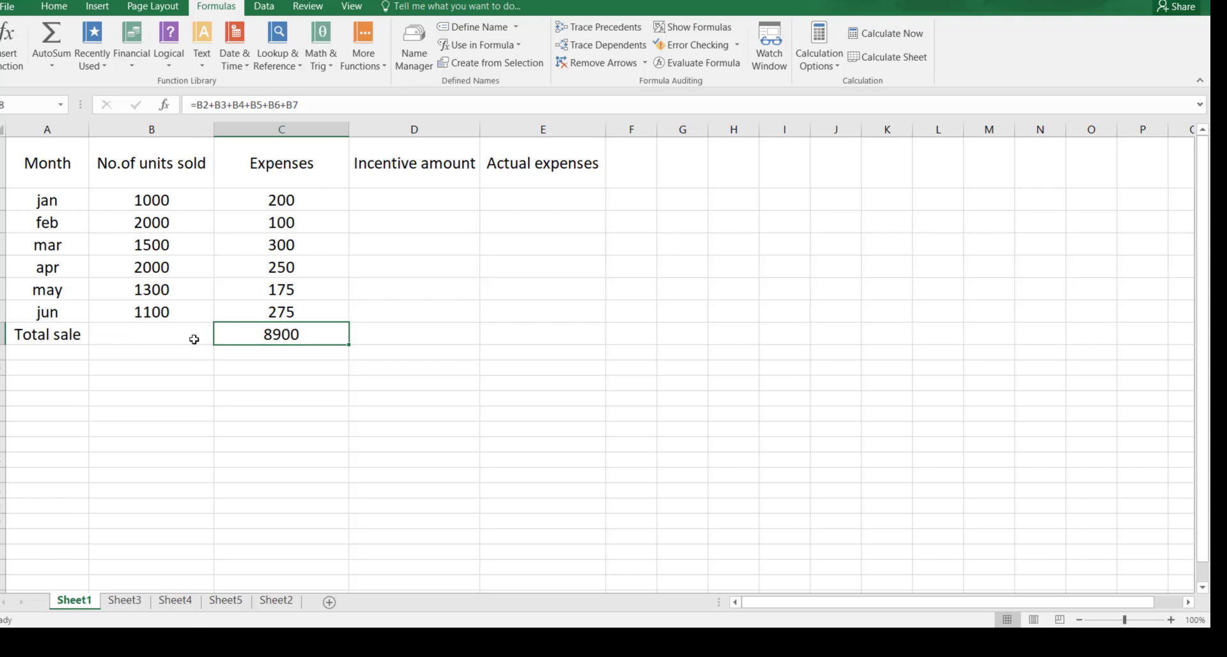
pyautogui.hotkey('ctrl', 'z')
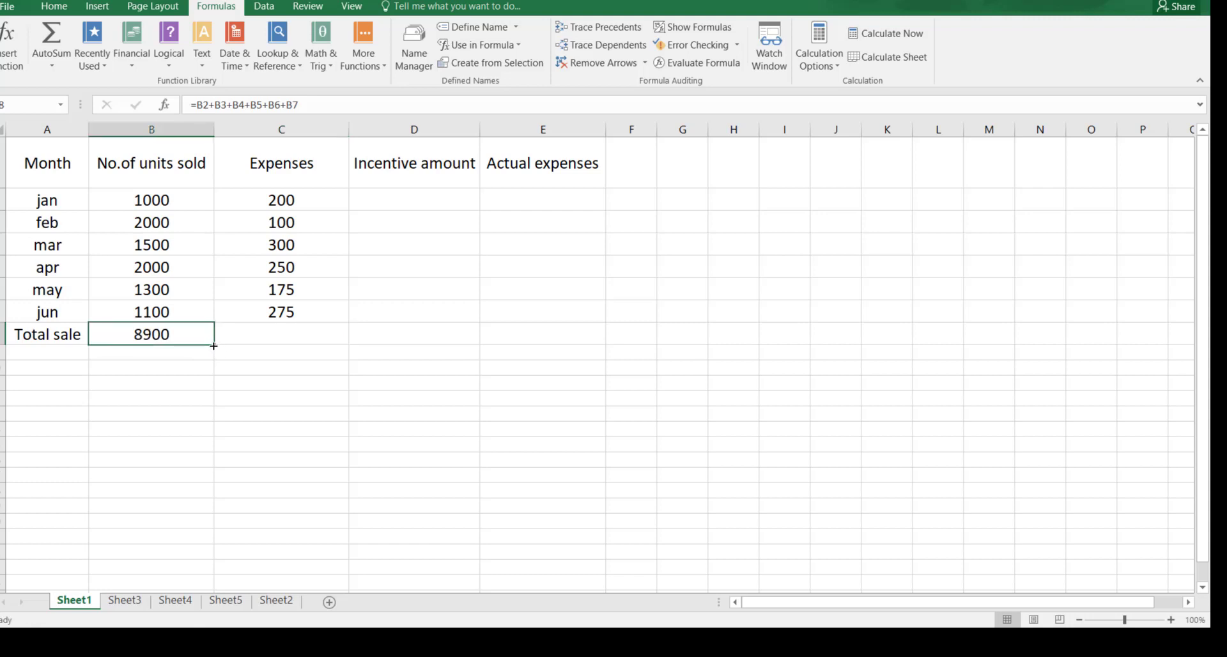
# - Fill the B8 formula into C8 under Expenses two more times, undoing the fill each time
pyautogui.moveTo(213, 345); pyautogui.dragTo(351, 347)
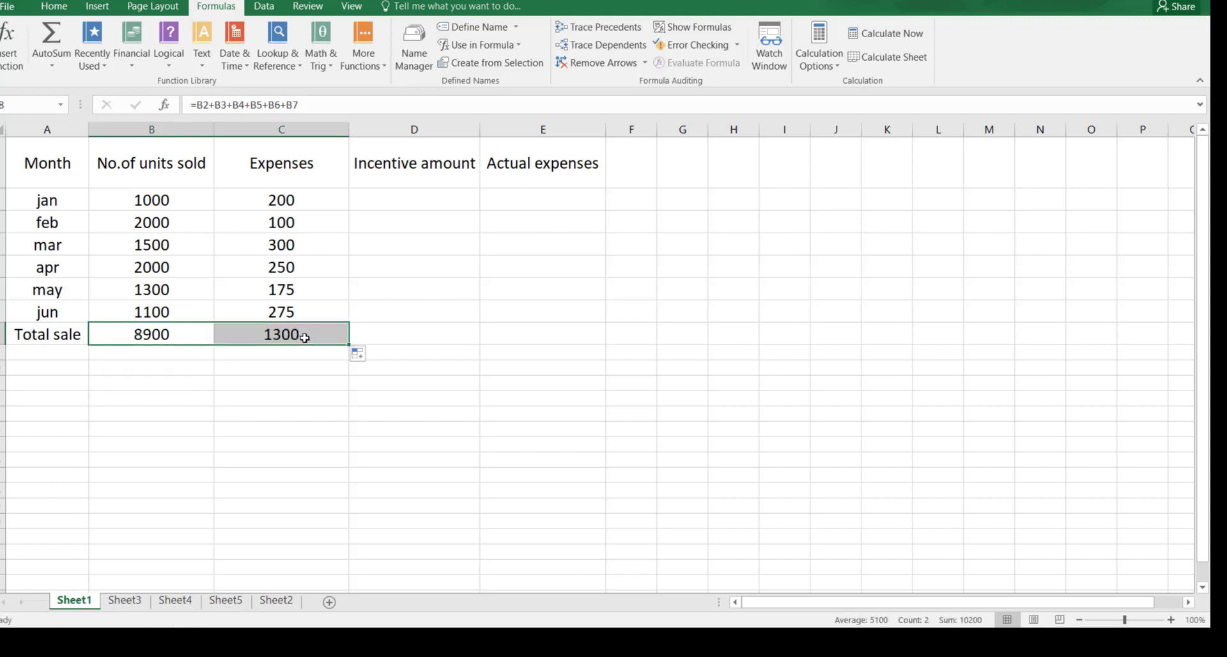
pyautogui.click(431, 352)
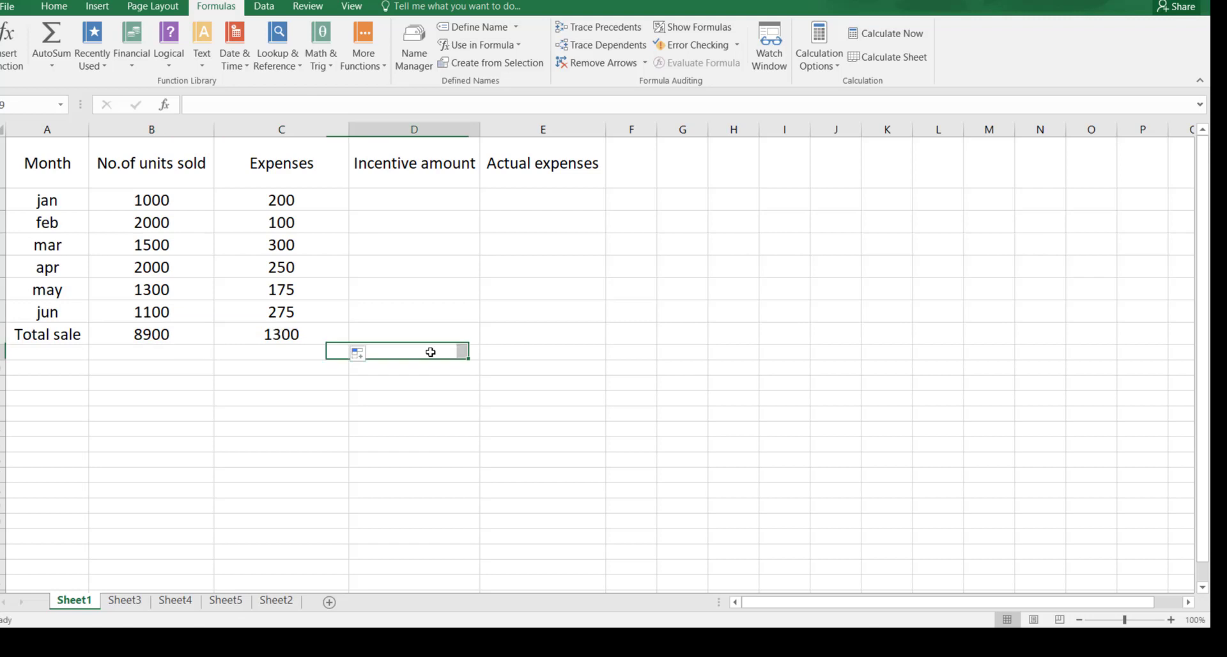
pyautogui.click(200, 334)
pyautogui.hotkey('ctrl', 'z')
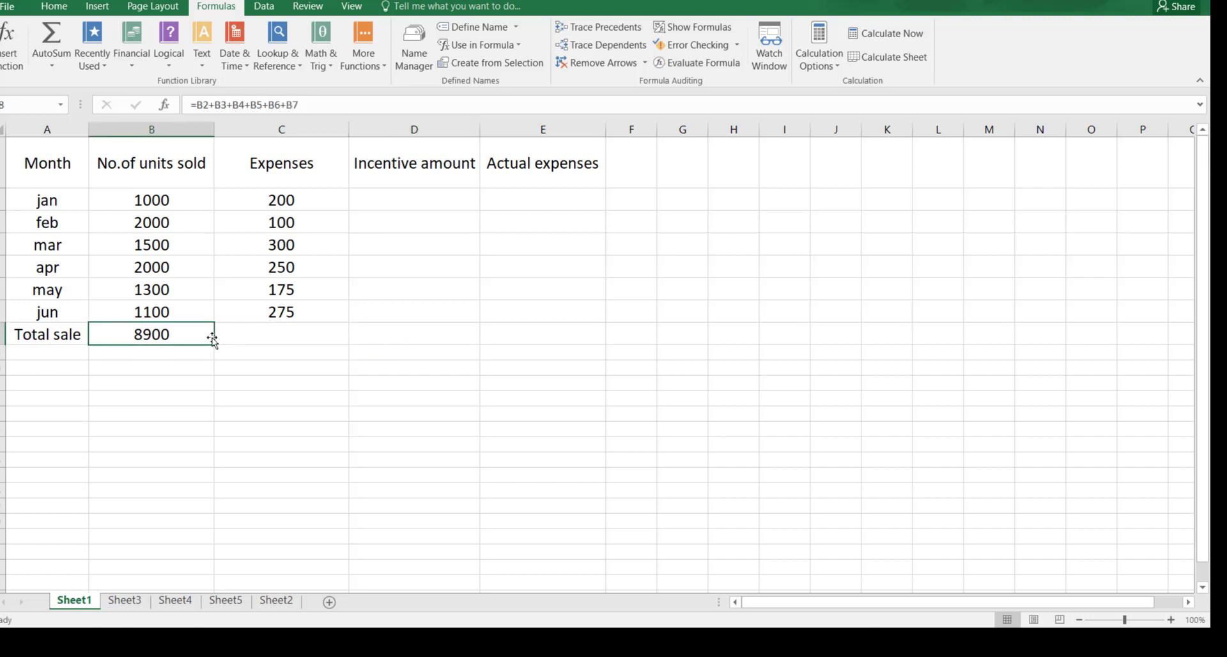
pyautogui.moveTo(217, 345); pyautogui.dragTo(309, 337)
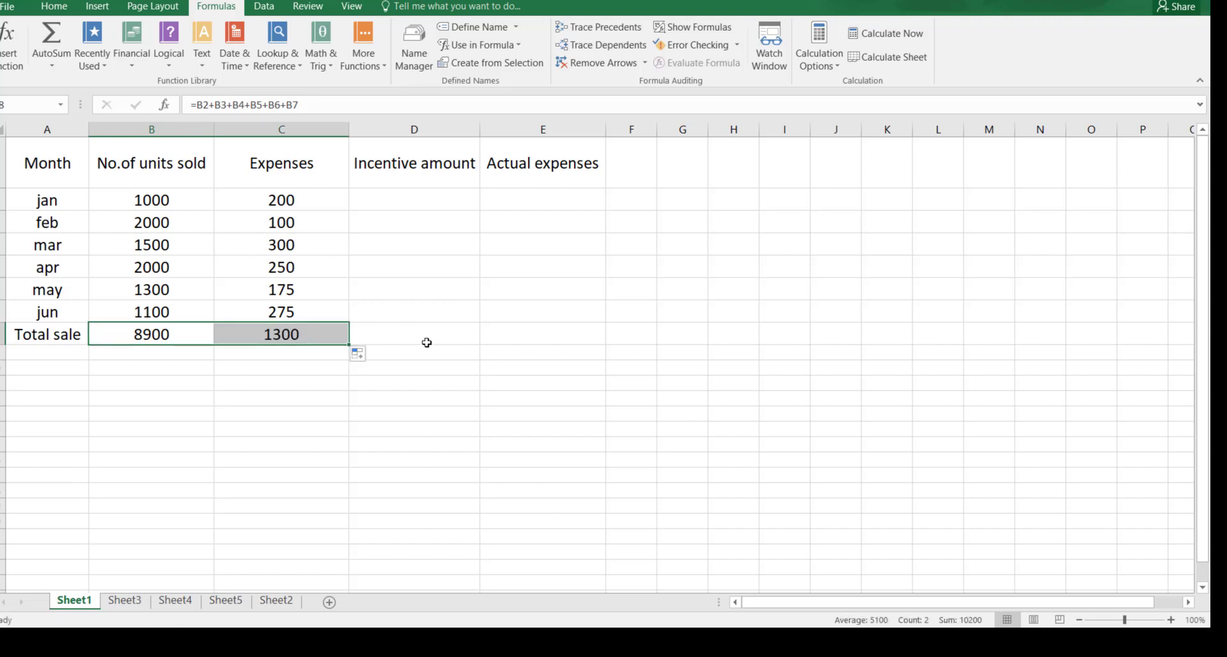
pyautogui.click(408, 332)
pyautogui.click(192, 342)
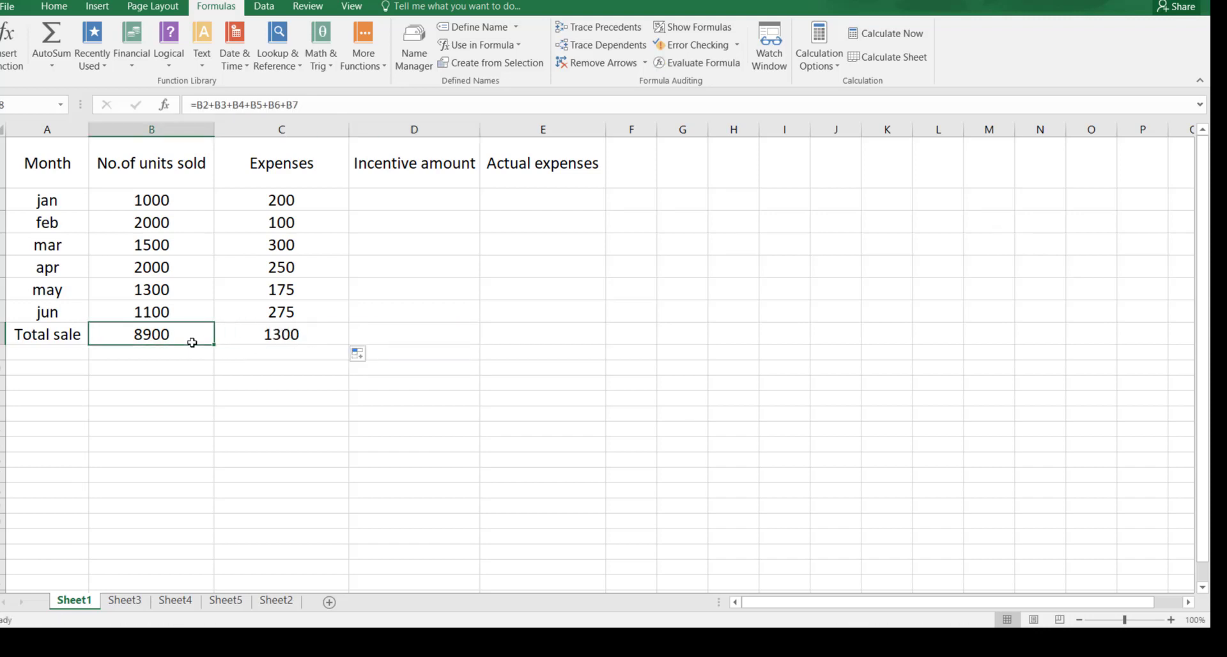
pyautogui.hotkey('ctrl', 'z')
# - Fill the Total sale formula from B8 across to C8 and examine the relative references in the copied formula
pyautogui.moveTo(214, 345); pyautogui.dragTo(306, 346)
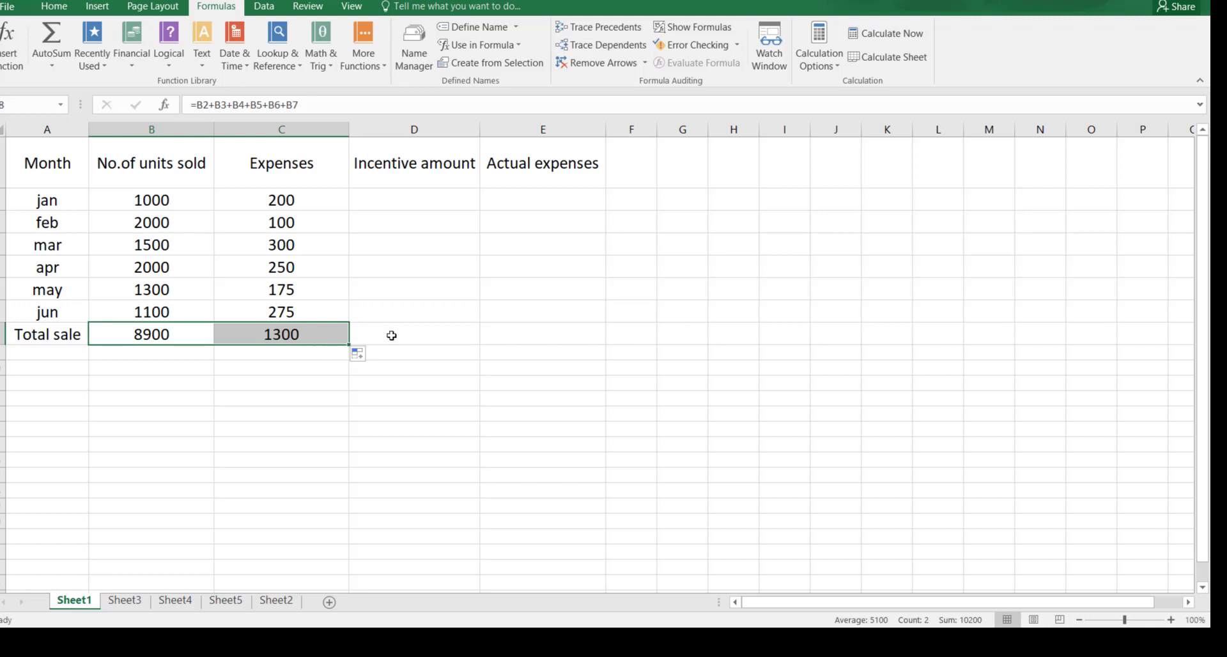
pyautogui.click(391, 334)
pyautogui.click(325, 334)
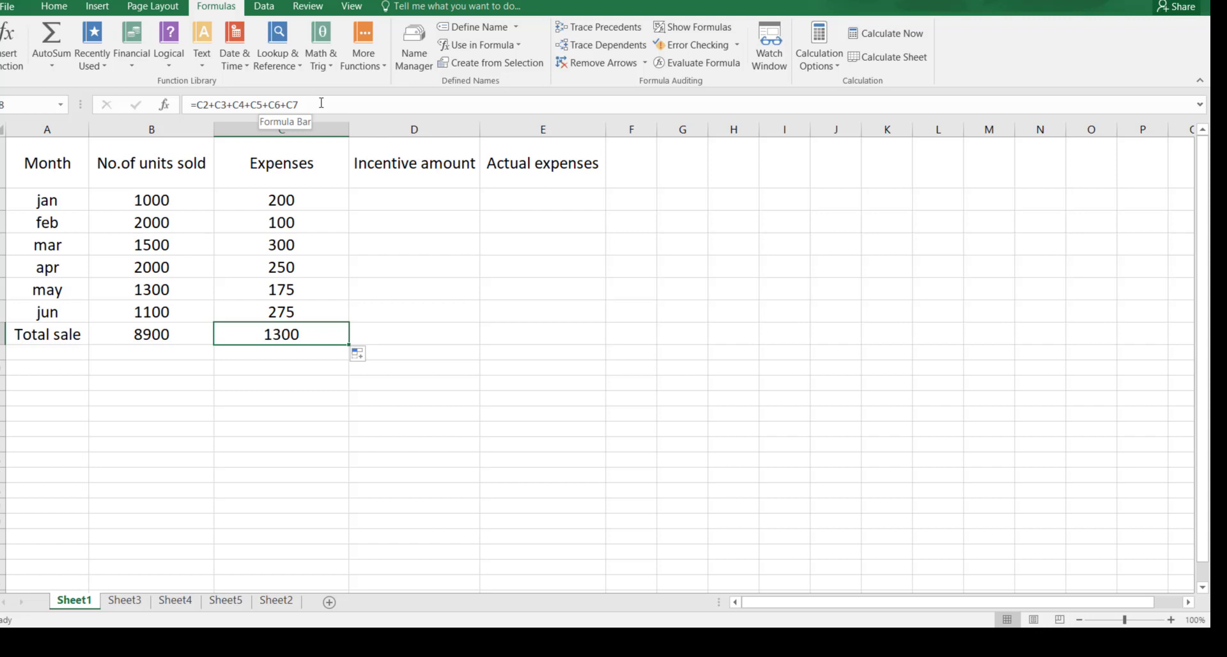
# - Overwrite the whole formula in C8 with =D28
pyautogui.moveTo(300, 104); pyautogui.dragTo(191, 105)
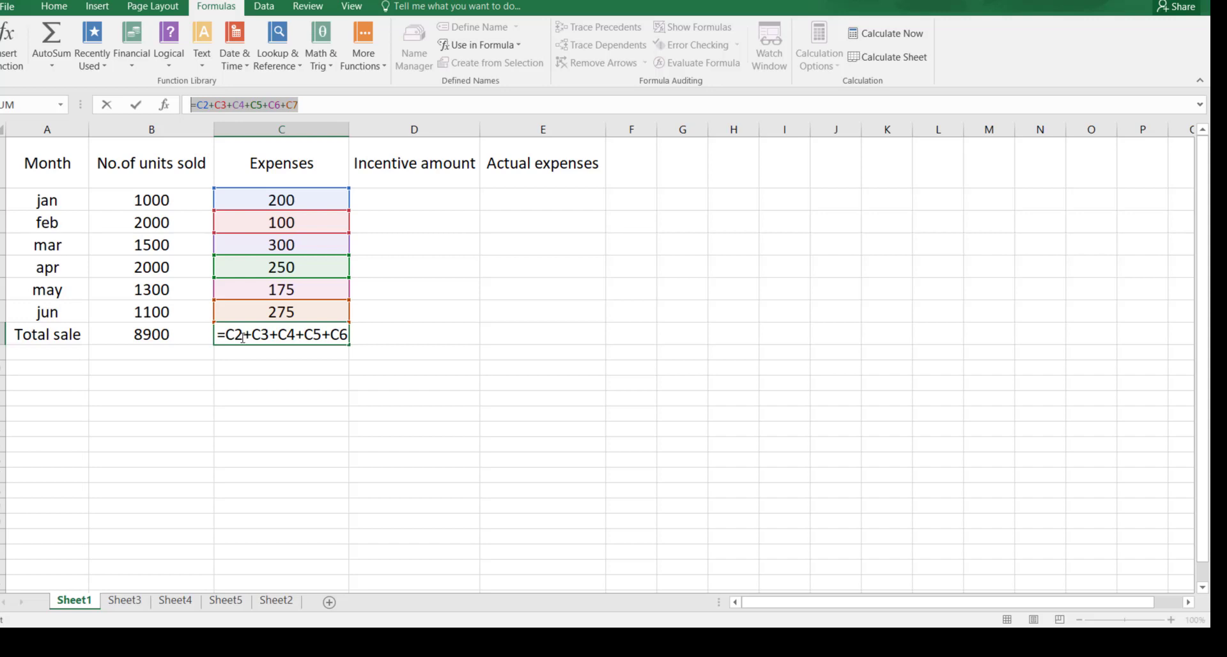
pyautogui.write('=')
pyautogui.click(389, 198)
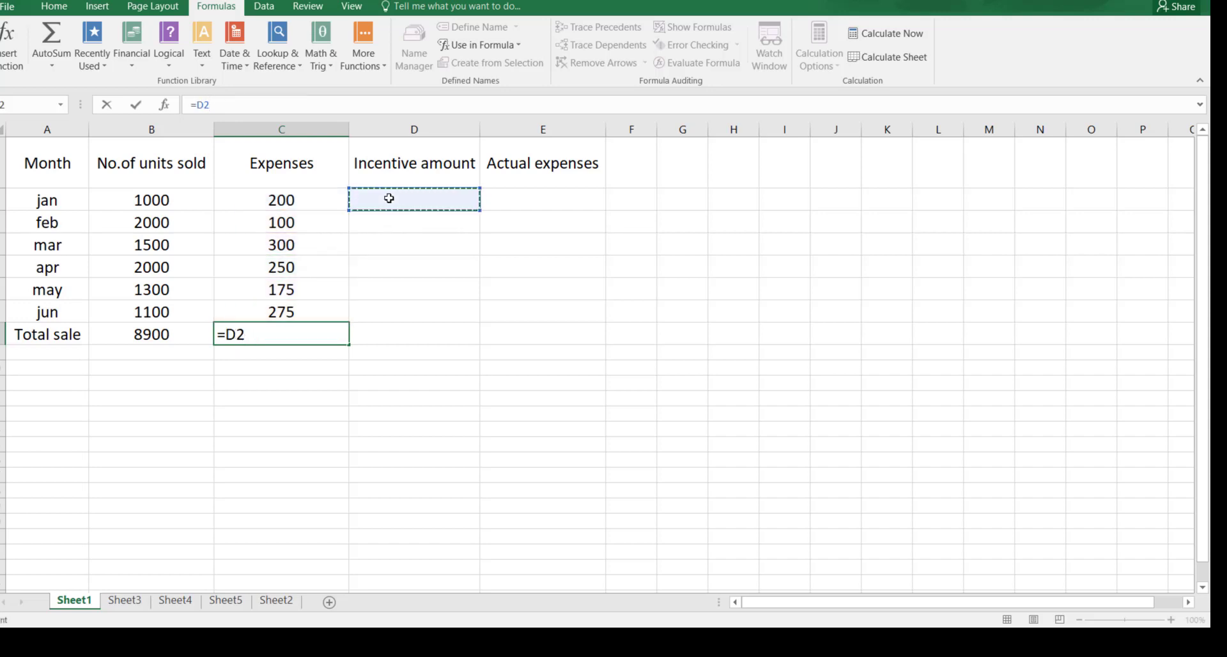
pyautogui.write('8')
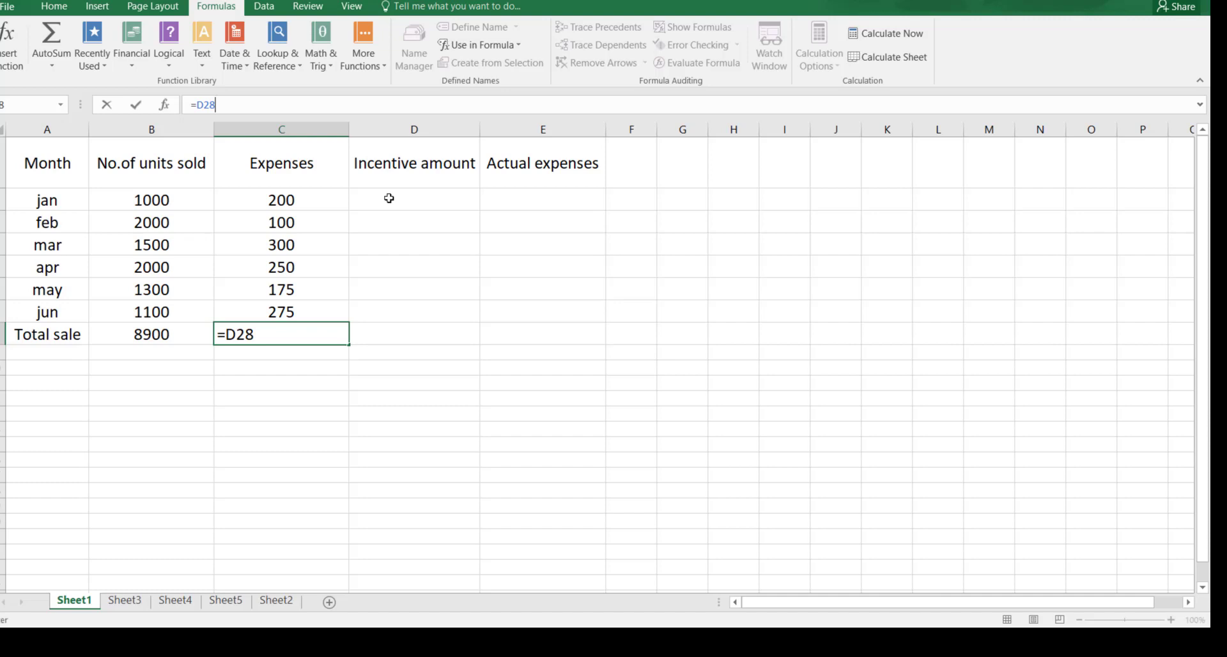
# - Enter 8, 9, 6, 5, 3 and 2 as the Incentive amounts for jan to jun in D2:D7
pyautogui.click(389, 198)
pyautogui.write('8')
pyautogui.hotkey('ctrl', 'Return')
pyautogui.press('Return')
pyautogui.write('9')
pyautogui.press('Return')
pyautogui.write('6')
pyautogui.press('Return')
pyautogui.write('5')
pyautogui.press('Return')
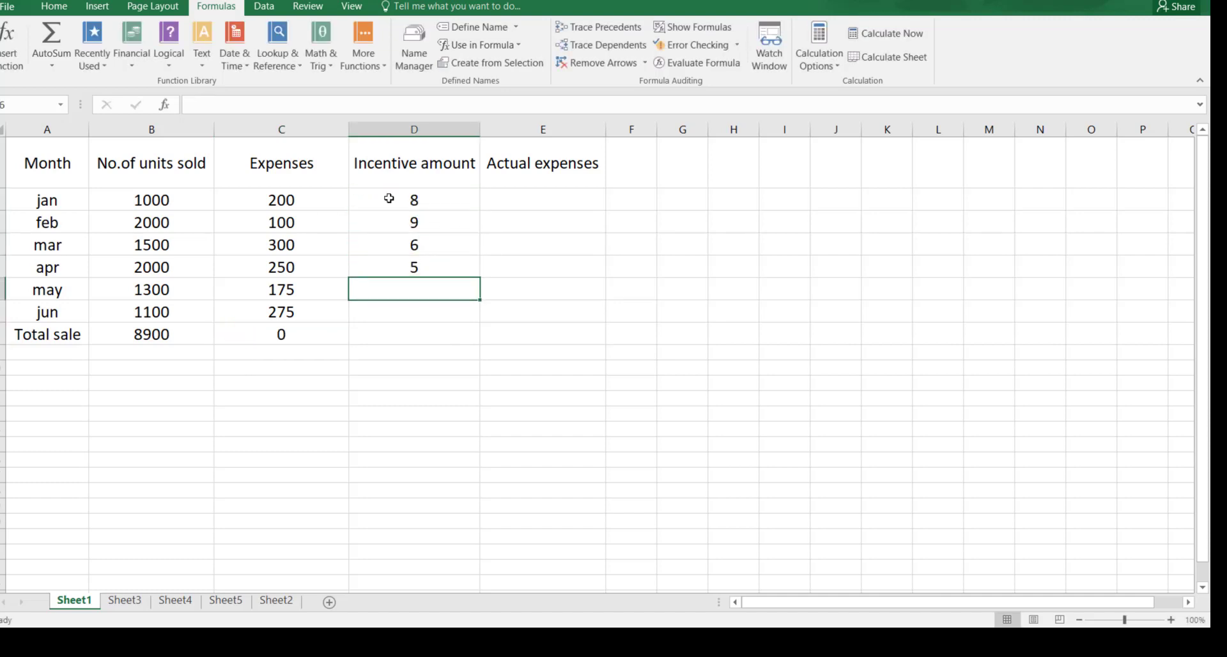
pyautogui.write('3')
pyautogui.press('Return')
pyautogui.write('2')
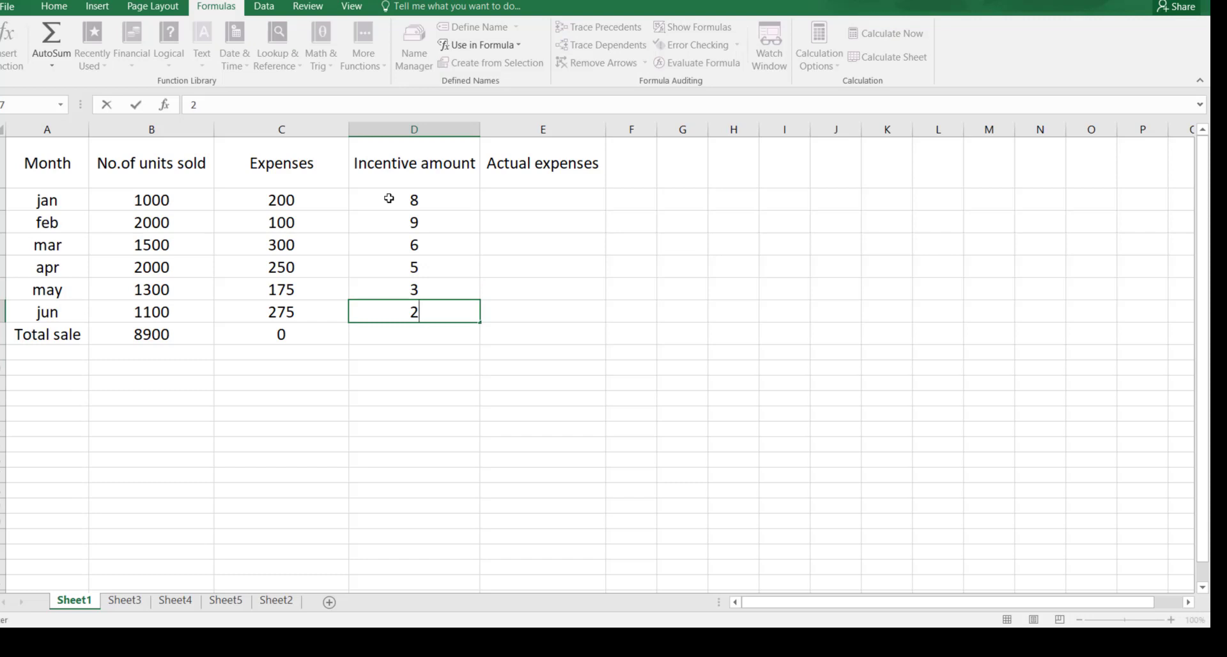
# - Fill the Total sale formula from B8 into C8, replacing the =D28 formula
pyautogui.click(322, 336)
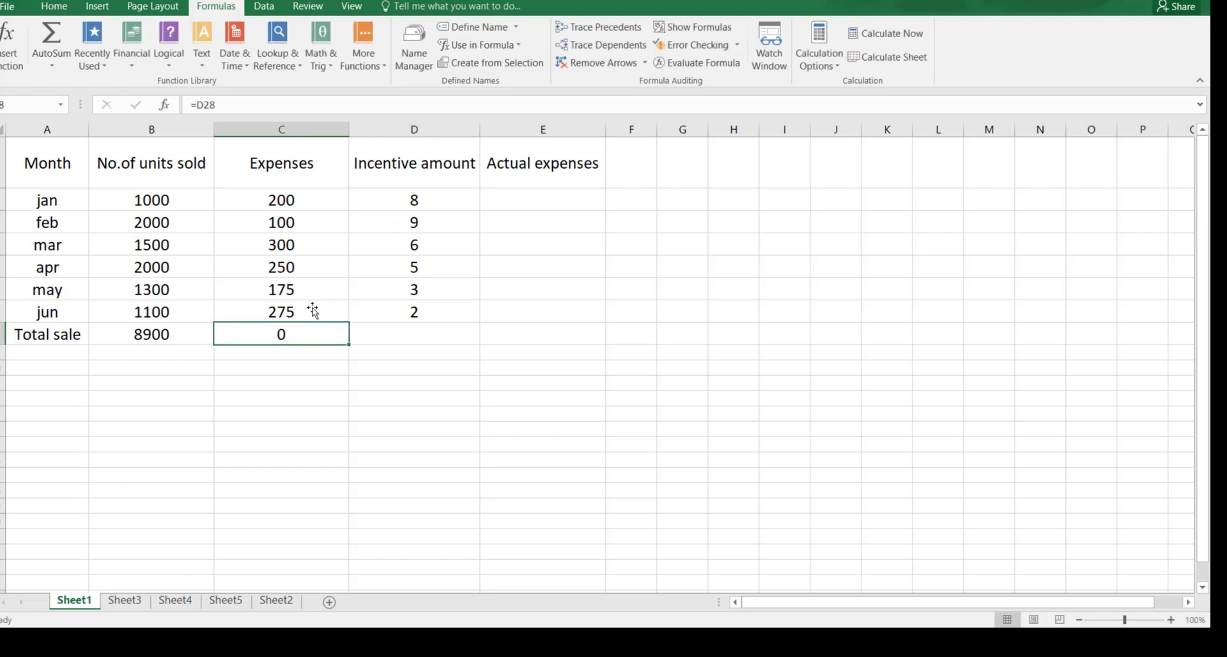
pyautogui.click(163, 333)
pyautogui.moveTo(214, 345); pyautogui.dragTo(352, 349)
pyautogui.click(446, 338)
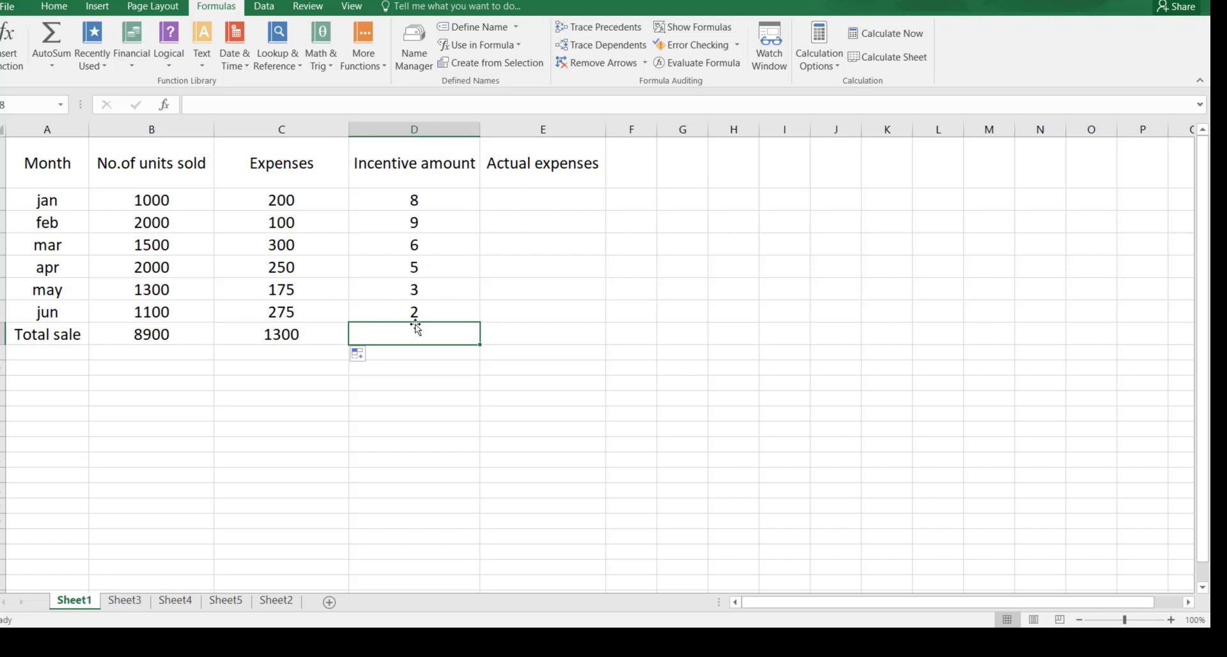
# - Fill the Total sale formula from C8 into D8 and examine the relative references in the copy
pyautogui.click(310, 337)
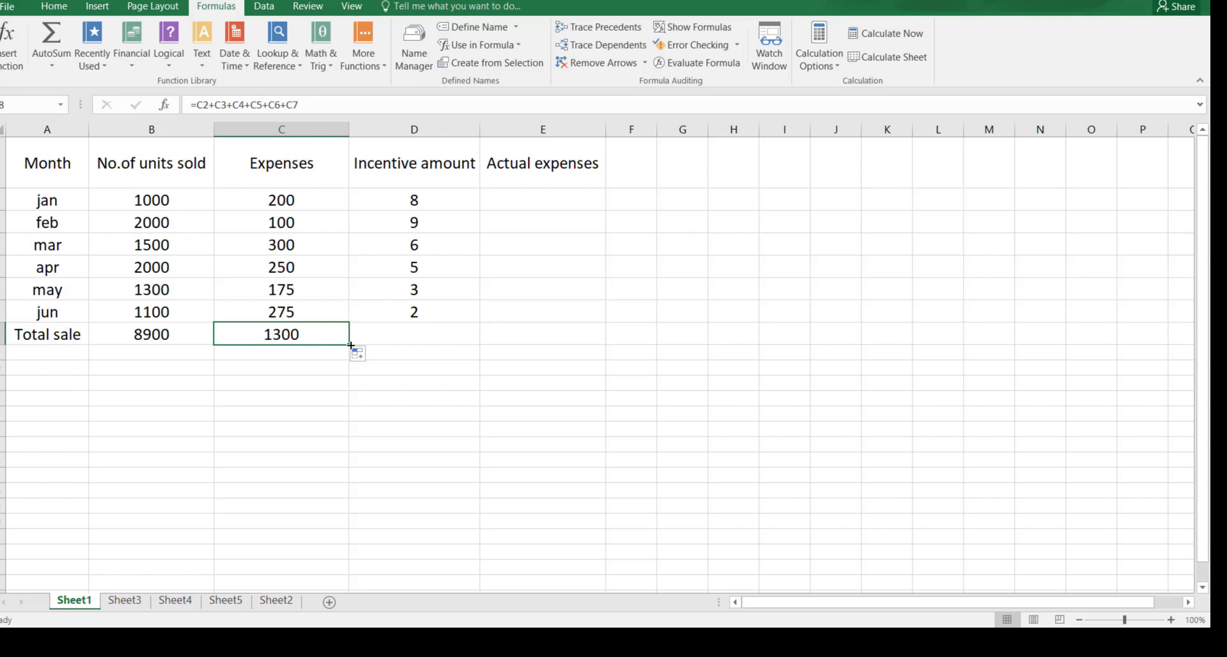
pyautogui.moveTo(350, 345); pyautogui.dragTo(441, 342)
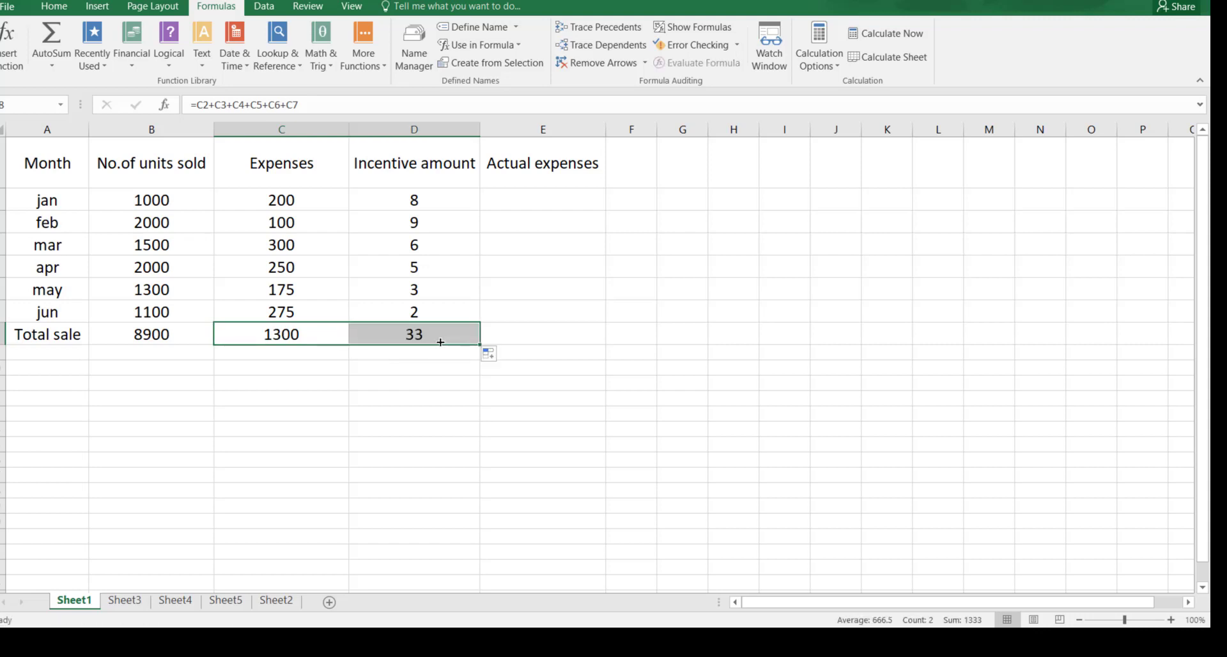
pyautogui.click(451, 335)
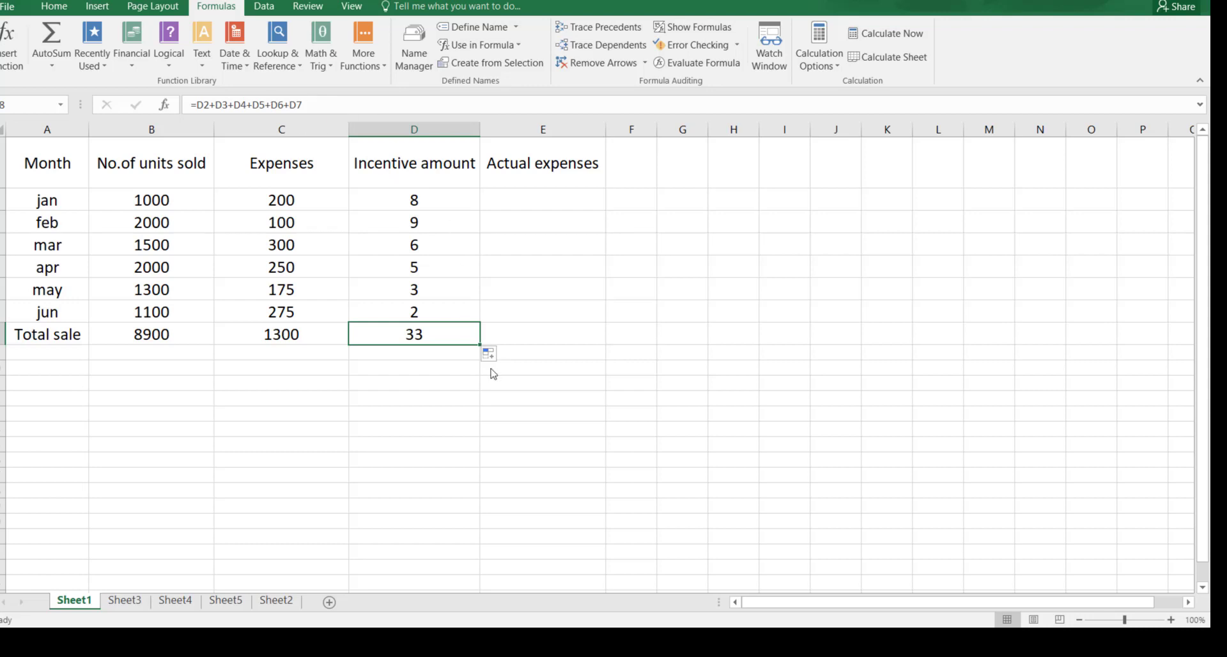
pyautogui.click(821, 640)
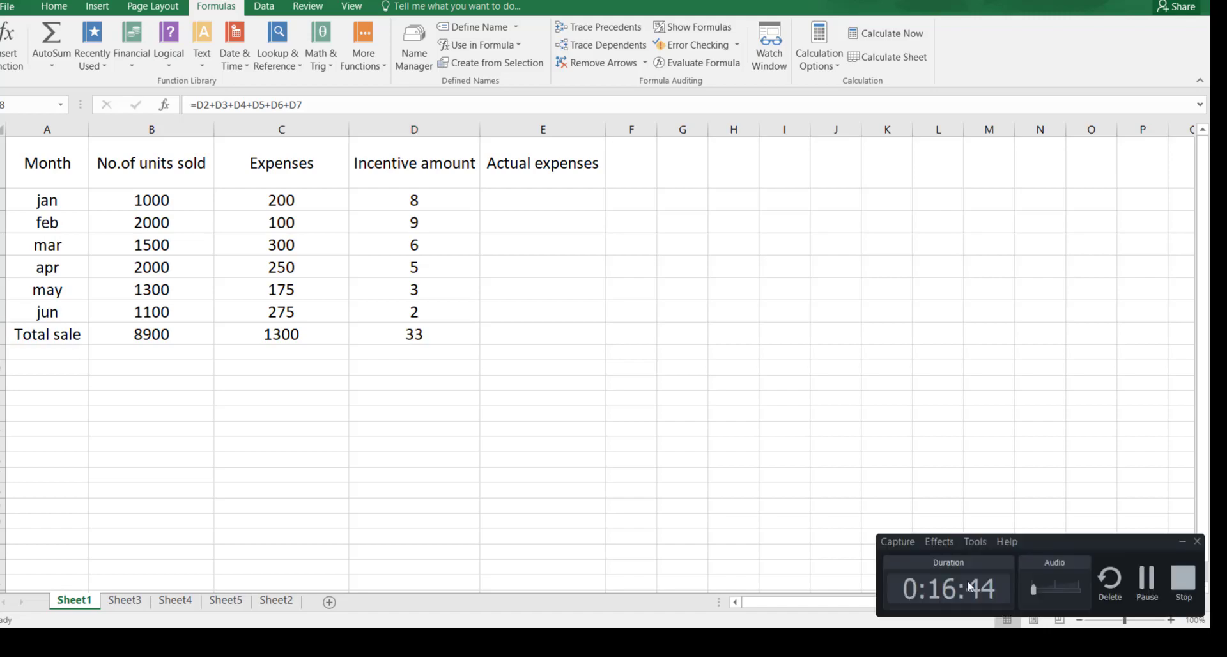
pyautogui.click(1147, 578)
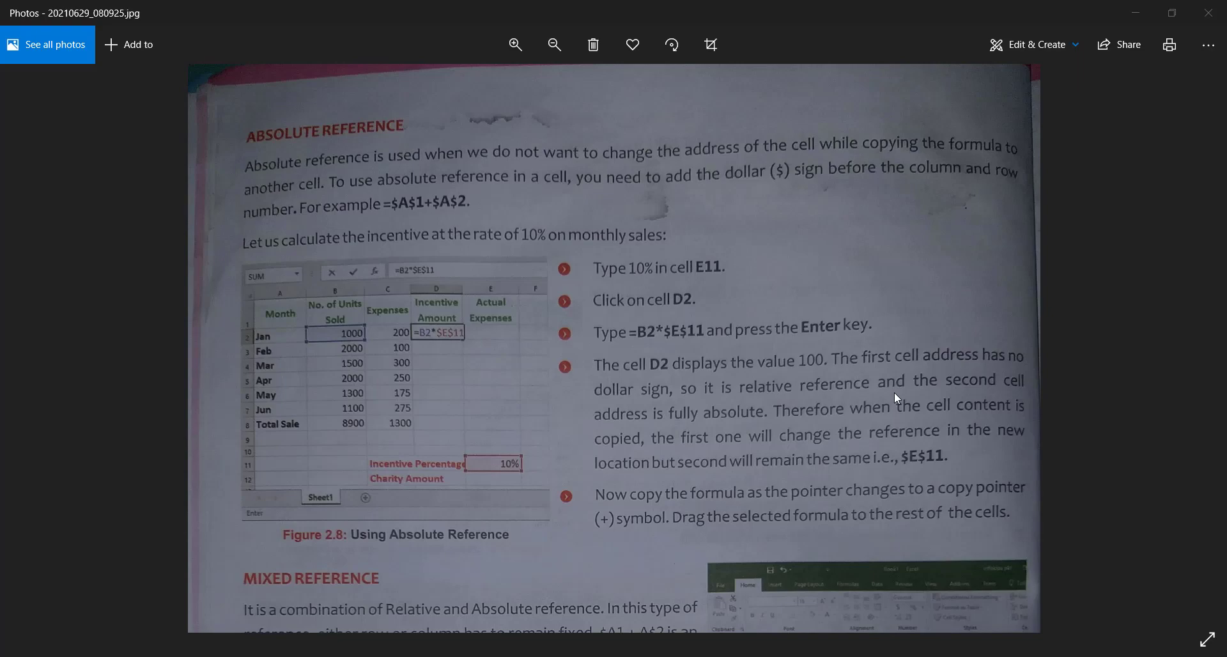
# - Switch to the Excel workbook and review the Total sale formulas in B8 and C8
pyautogui.hotkey('alt', 'Tab')
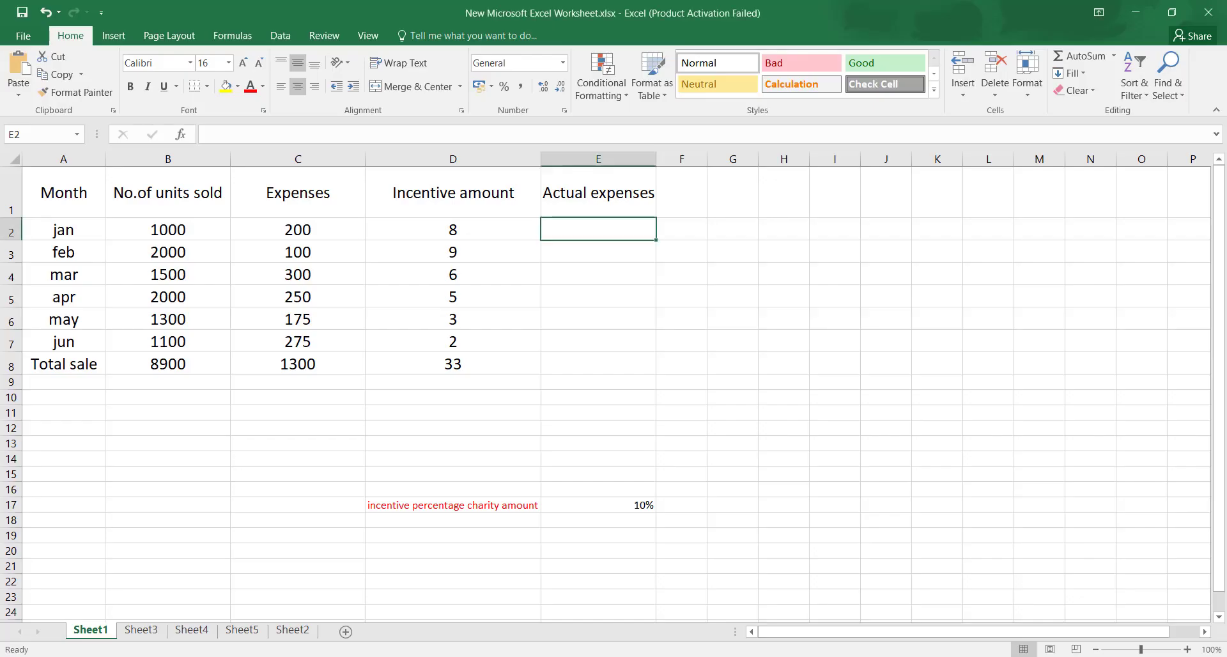
pyautogui.click(165, 363)
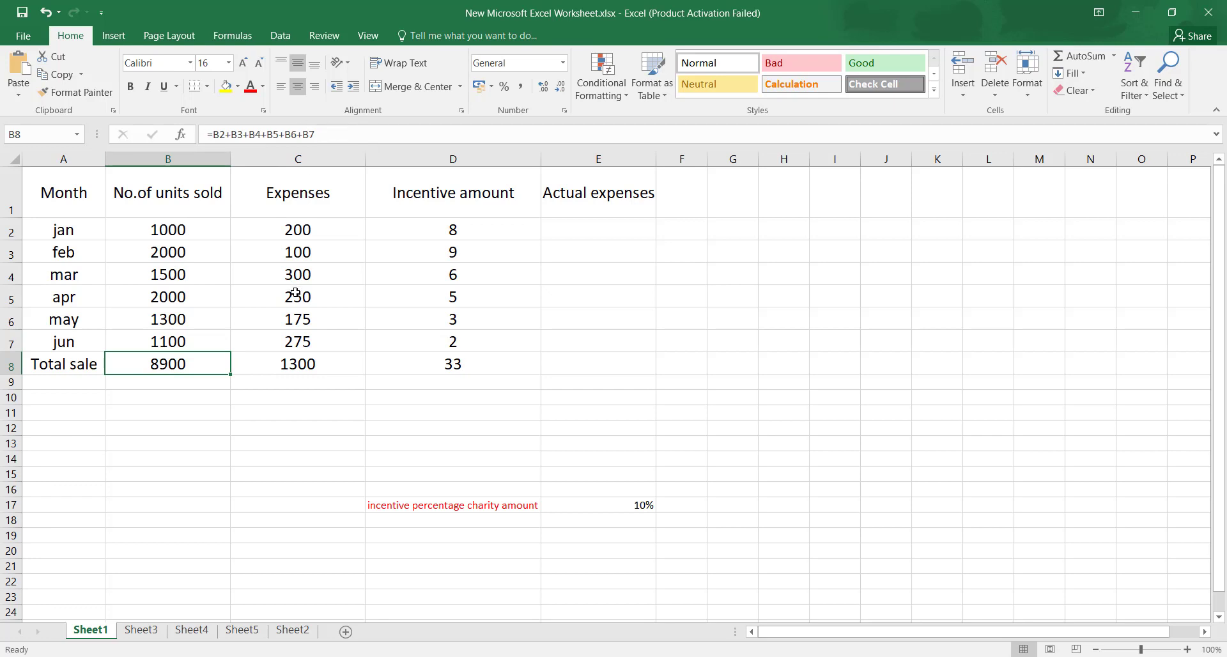
pyautogui.click(293, 365)
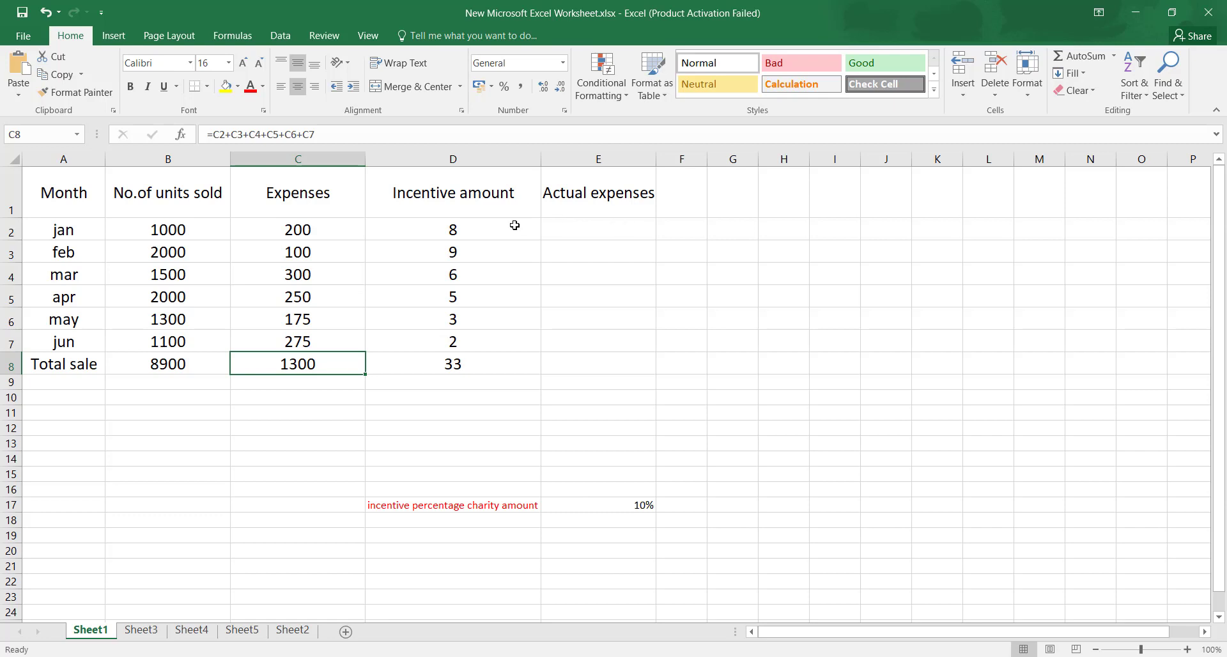
# - Clear the Incentive amount values and their total in D2:D8
pyautogui.moveTo(488, 236); pyautogui.dragTo(483, 368)
pyautogui.press('Delete')
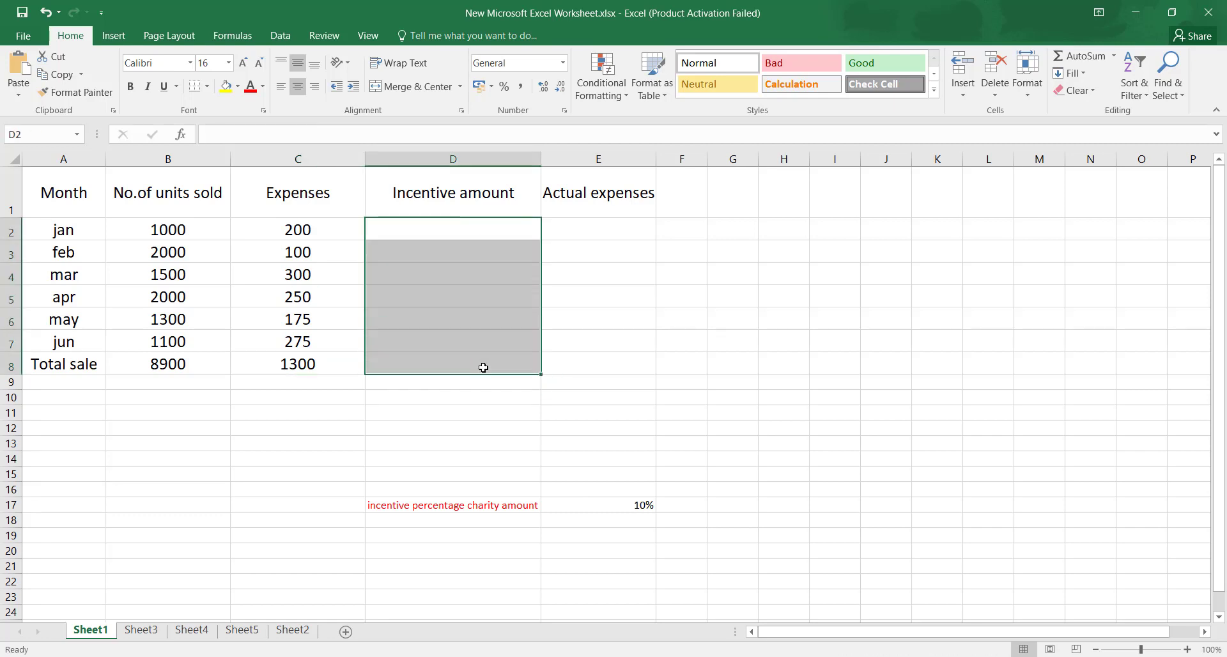
# - Enter 100 for jan in D2 and 200 for feb in D3 as fixed Incentive amounts
pyautogui.click(444, 234)
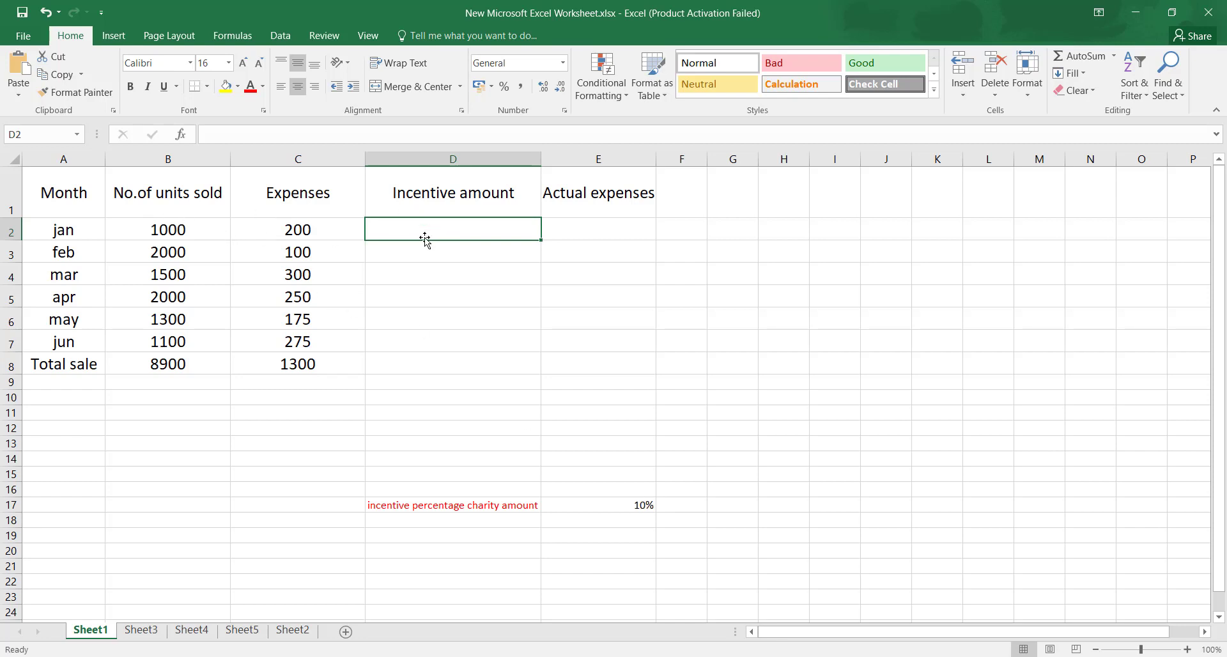
pyautogui.write('100')
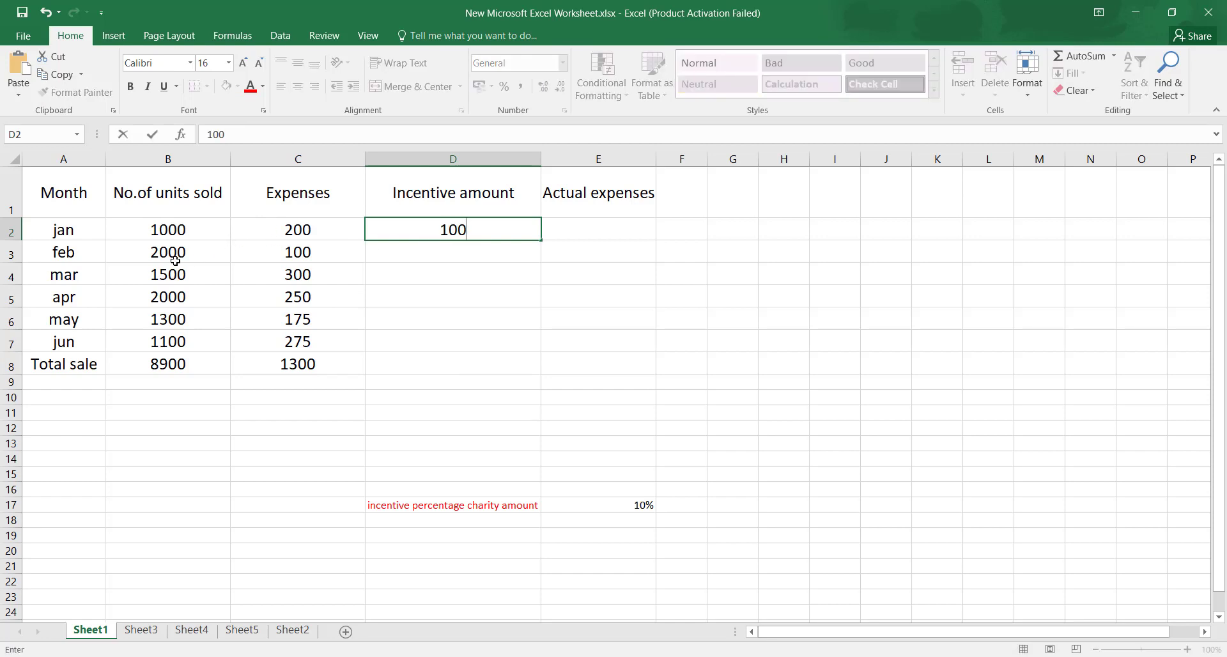
pyautogui.hotkey('ctrl', 'Return')
pyautogui.click(404, 255)
pyautogui.write('200')
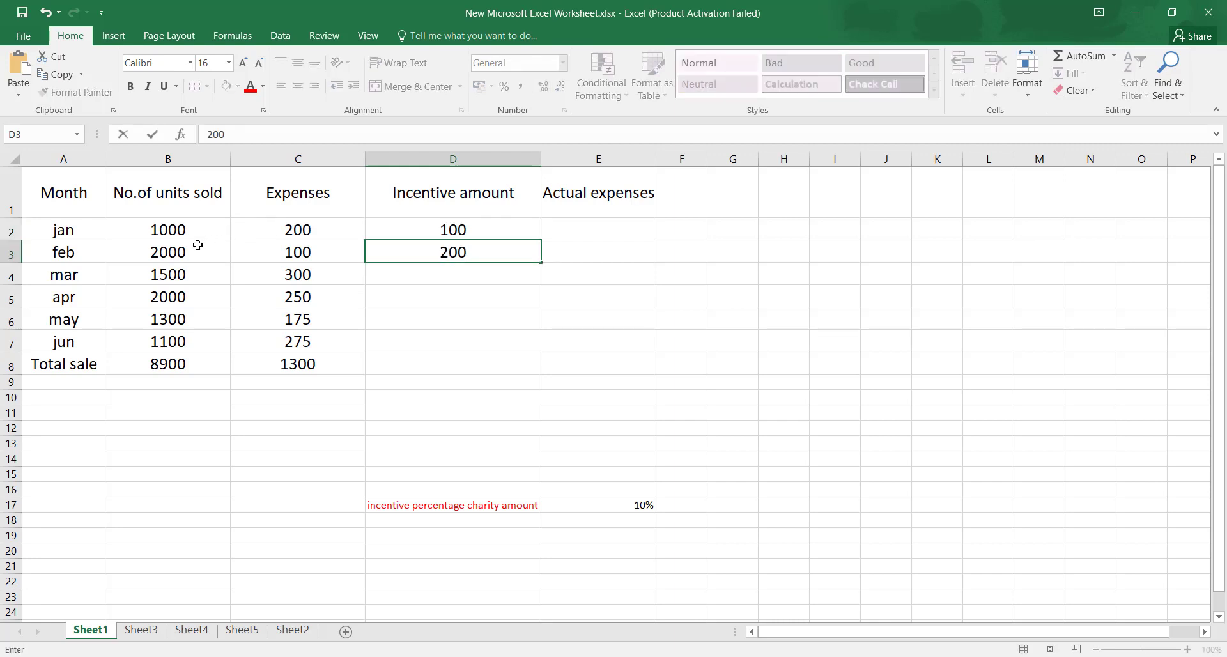
pyautogui.click(433, 268)
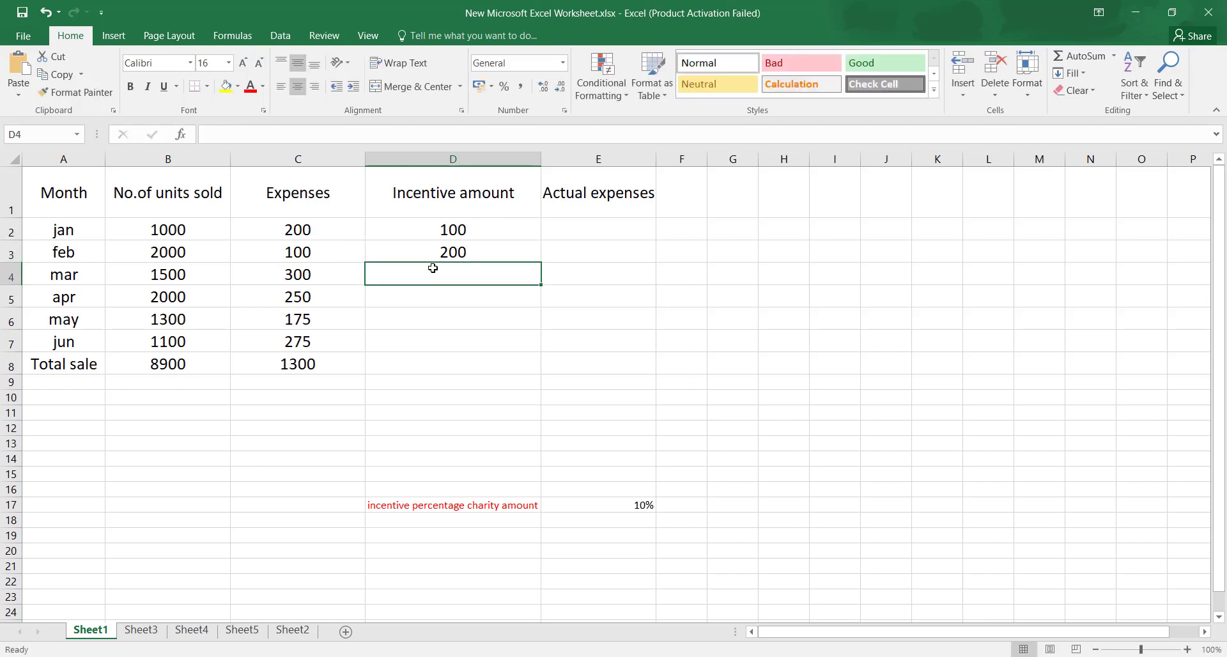
# - Review the units sold for mar and jan, and clear the manually entered Incentive amounts from D2 and D3
pyautogui.click(183, 274)
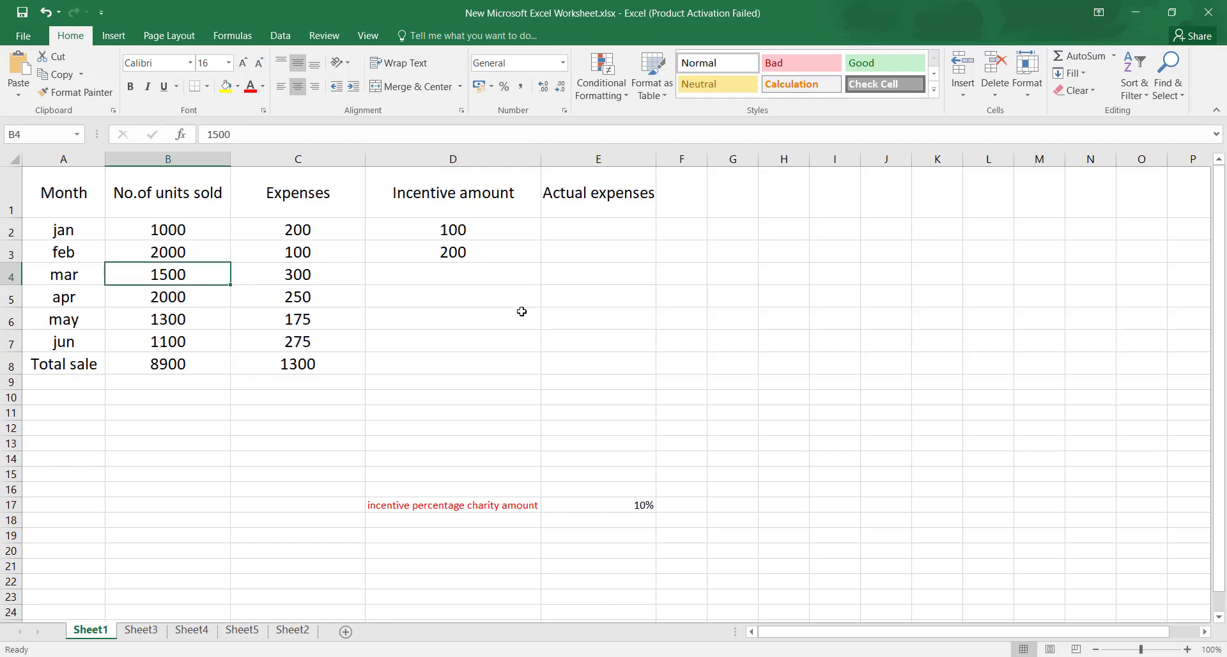
pyautogui.click(184, 230)
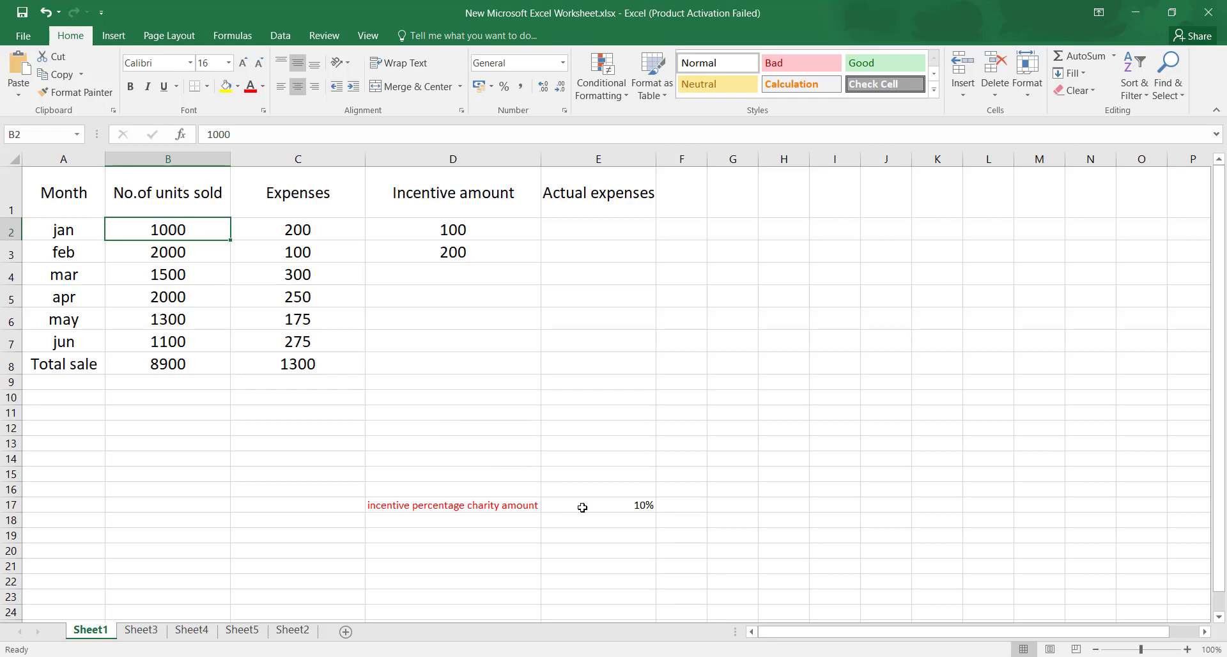
pyautogui.click(490, 252)
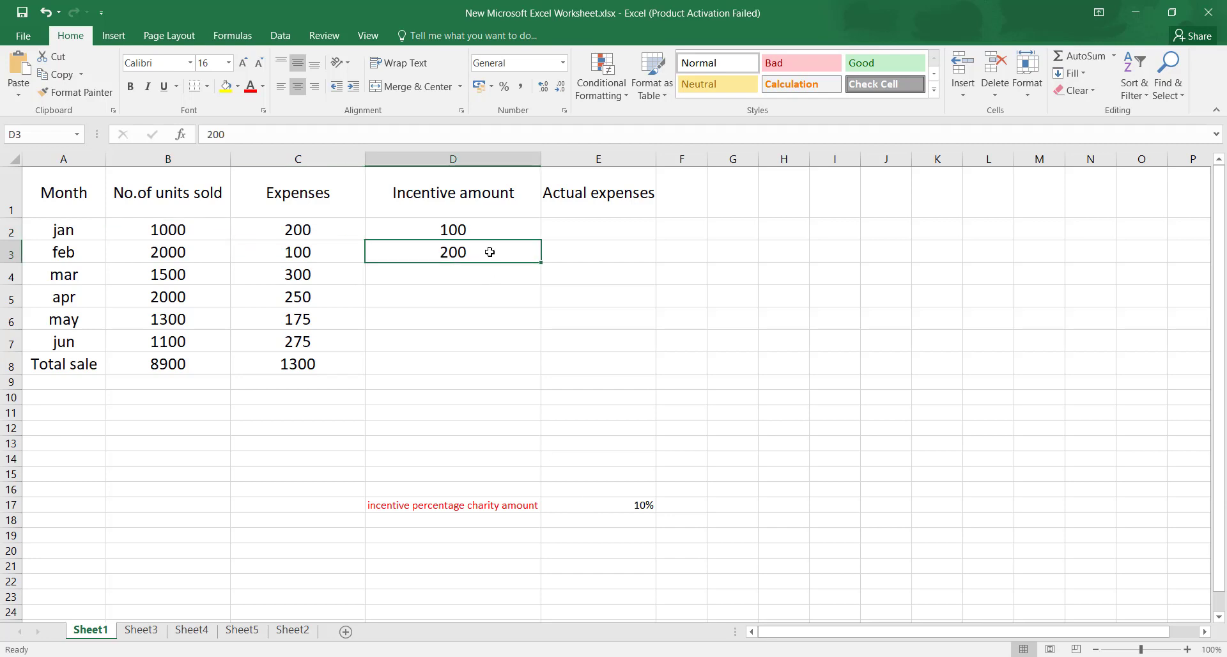
pyautogui.click(495, 227)
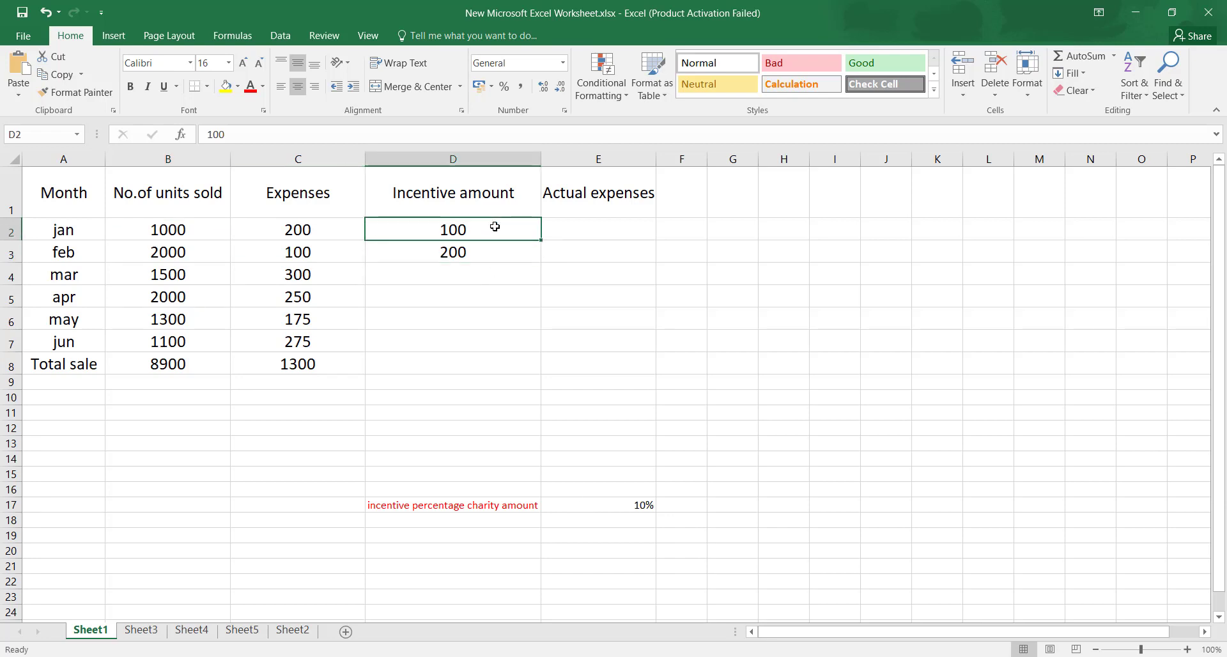
pyautogui.press('Delete')
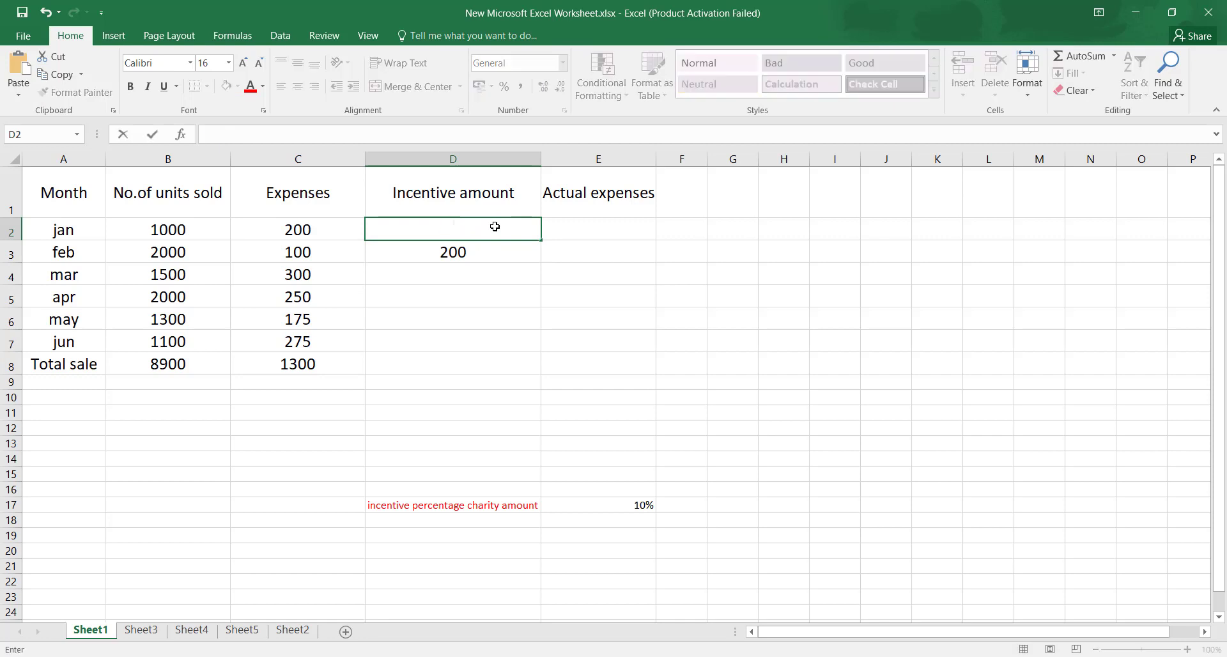
pyautogui.press('Down')
pyautogui.press('Delete')
# - Enter the formula =B2*E17 in D2 to calculate the jan Incentive amount
pyautogui.click(495, 227)
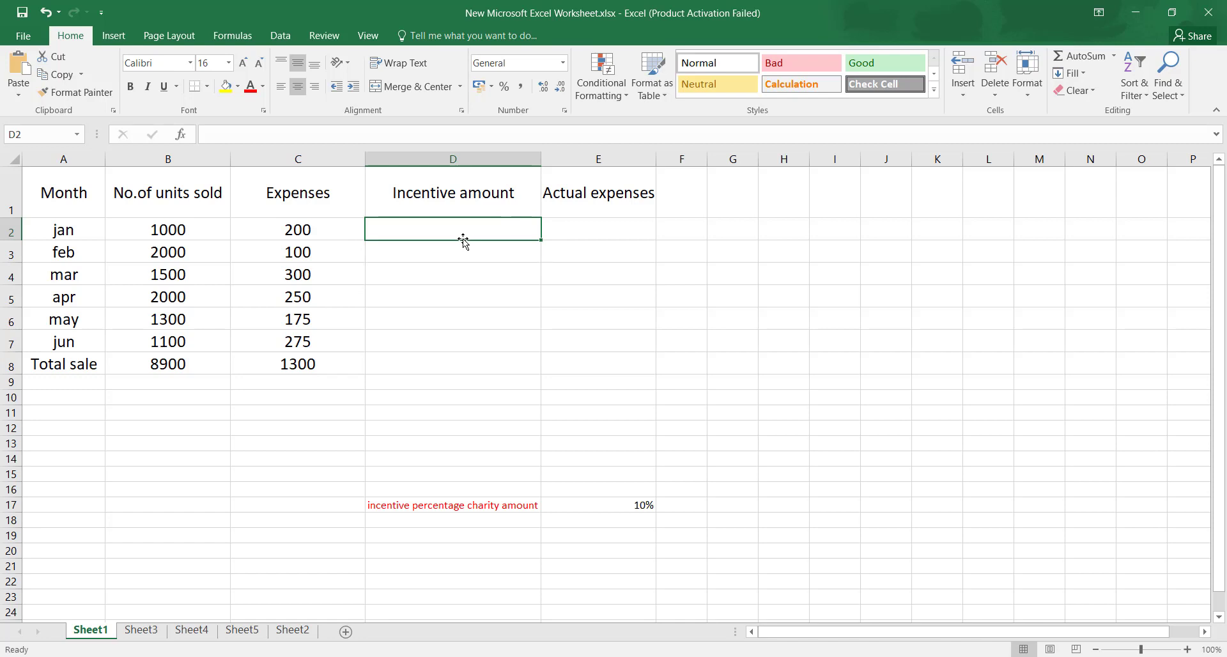
pyautogui.write('=')
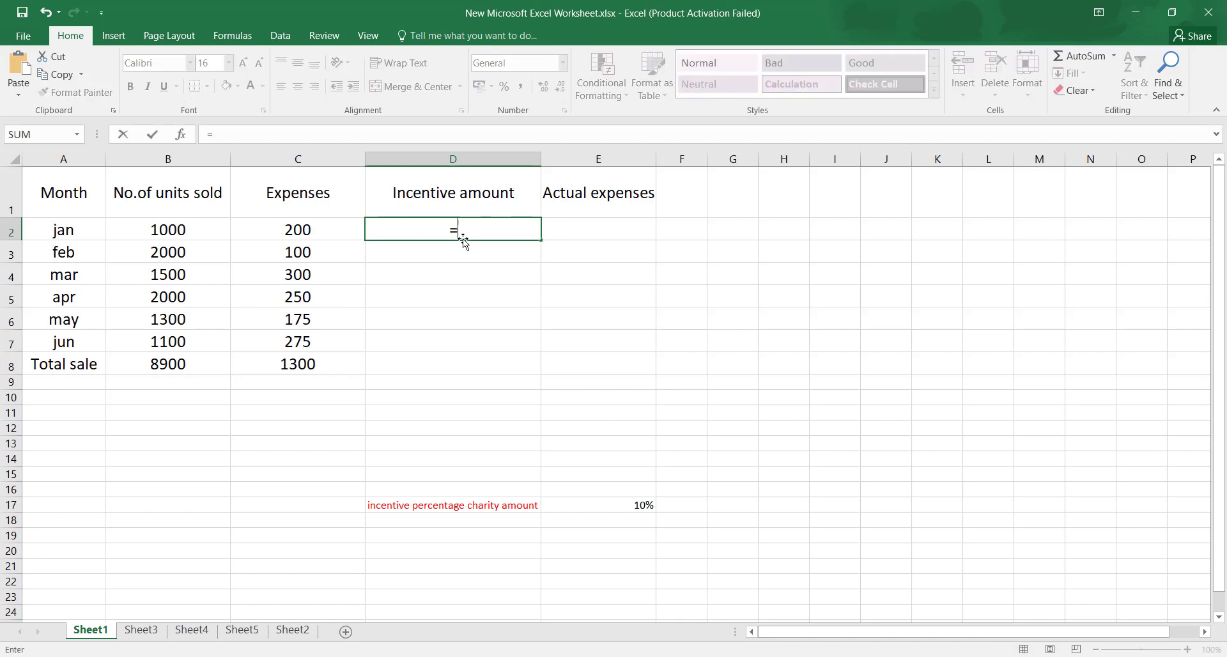
pyautogui.click(195, 231)
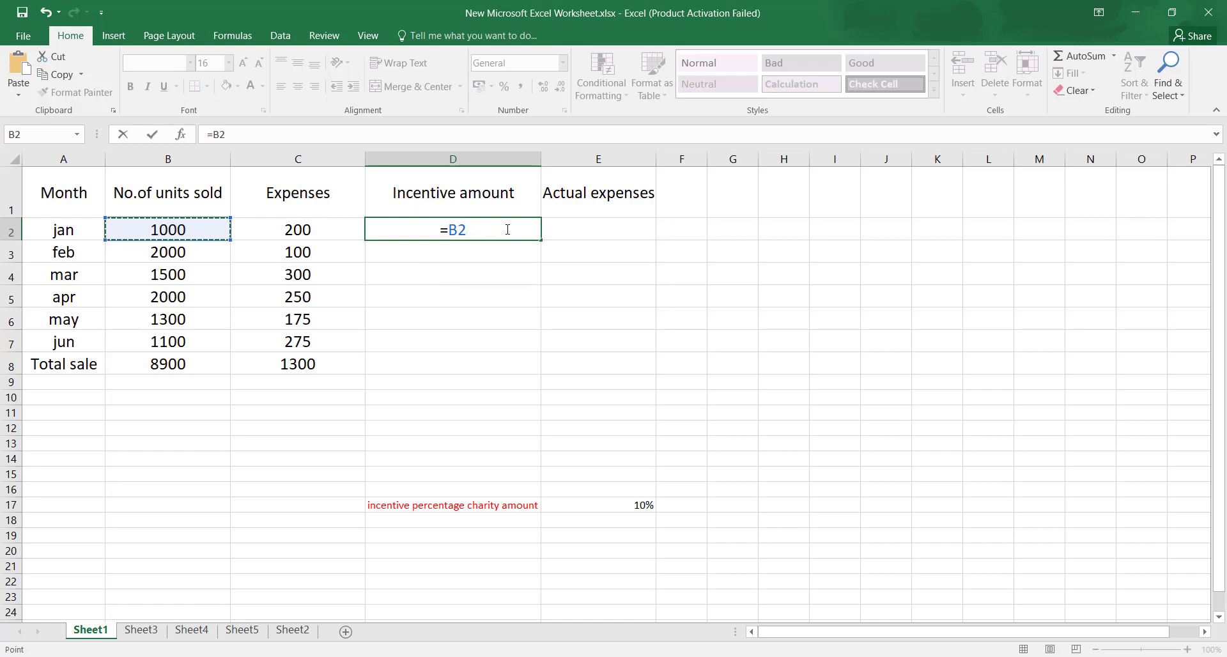
pyautogui.write('*')
pyautogui.click(636, 508)
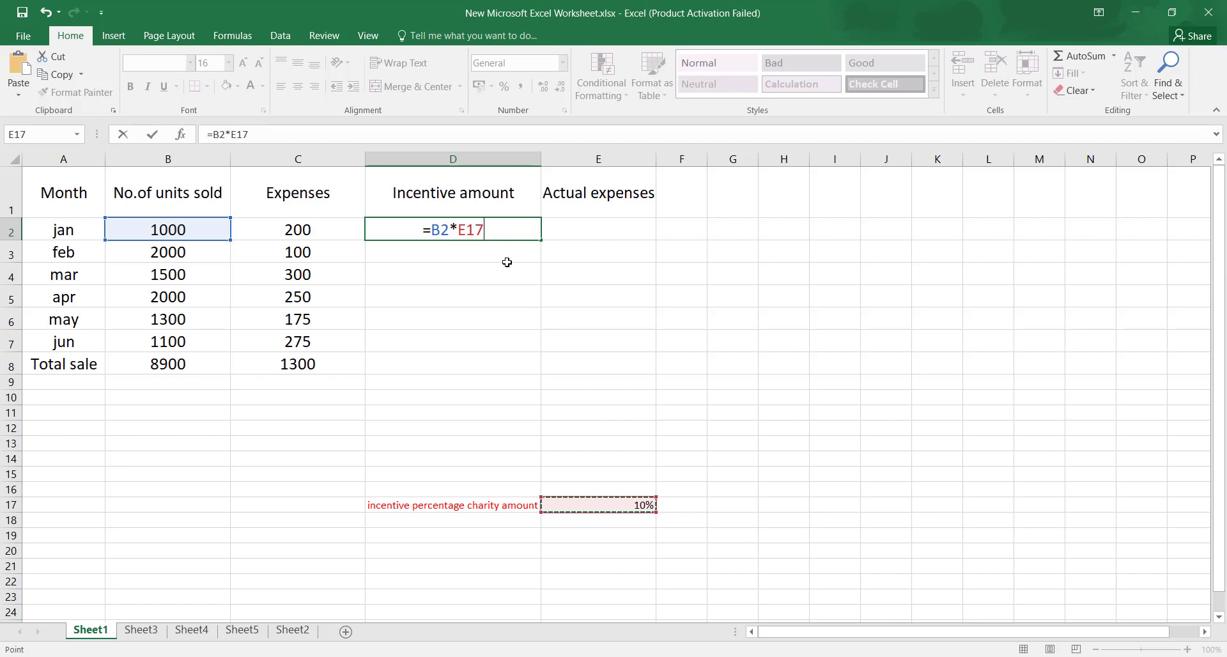
pyautogui.press('Return')
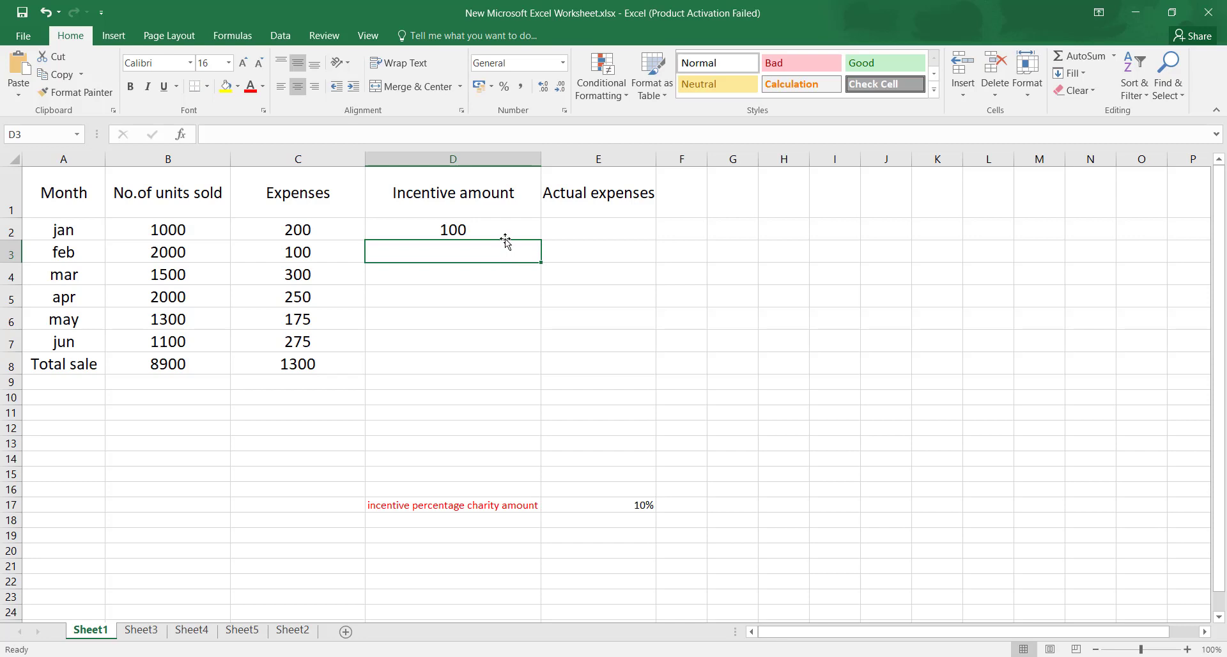
# - Fill the D2 incentive formula down to D8 and examine the references in the copies in D3, D4 and D5
pyautogui.click(504, 230)
pyautogui.moveTo(544, 243); pyautogui.dragTo(535, 372)
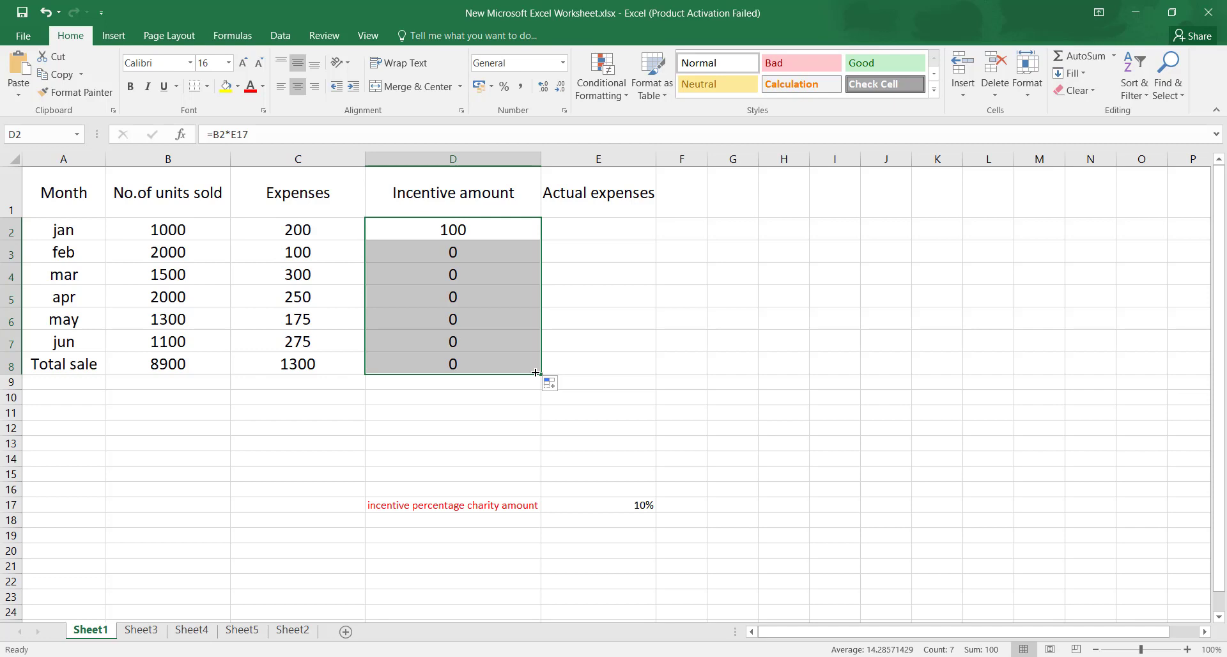
pyautogui.click(477, 256)
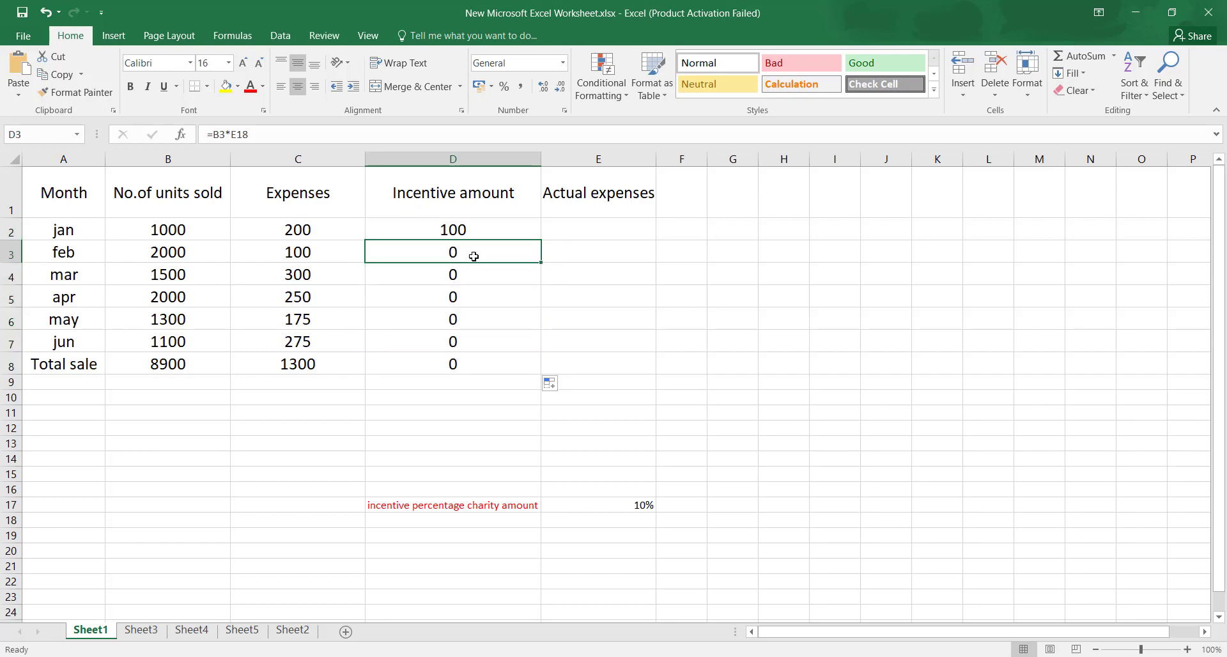
pyautogui.click(472, 278)
pyautogui.click(467, 298)
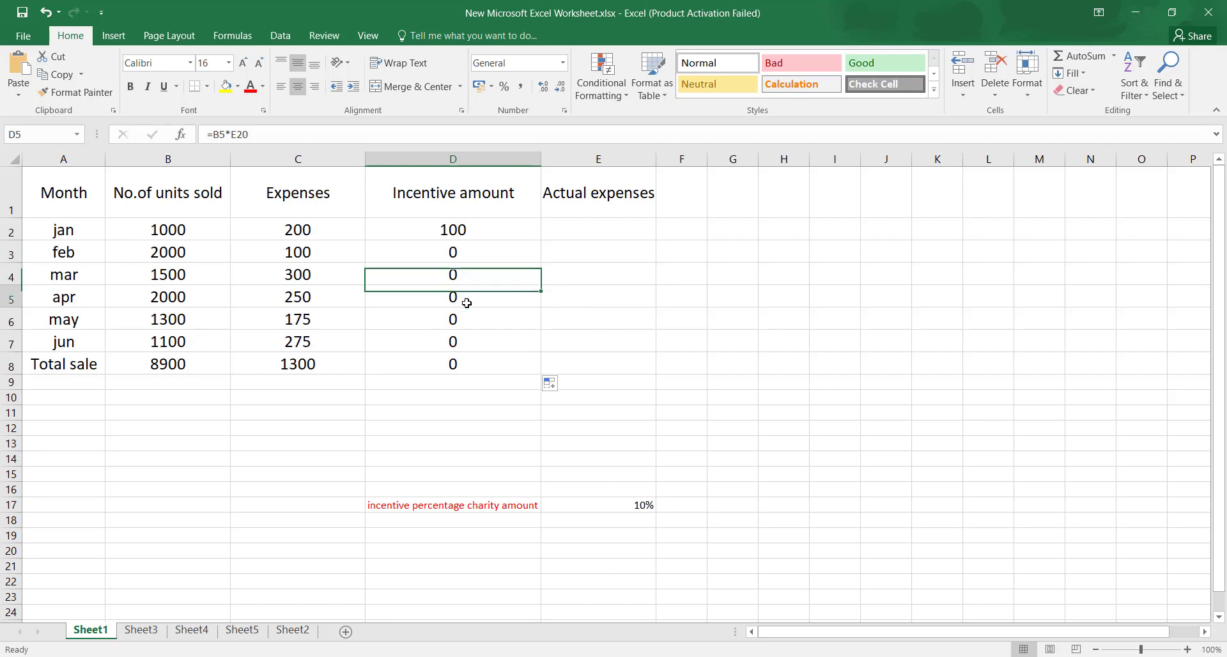
# - Compare the formula in D3 with the cells below the 10% rate, E18:E23, to which the copied formulas refer
pyautogui.click(602, 522)
pyautogui.click(606, 539)
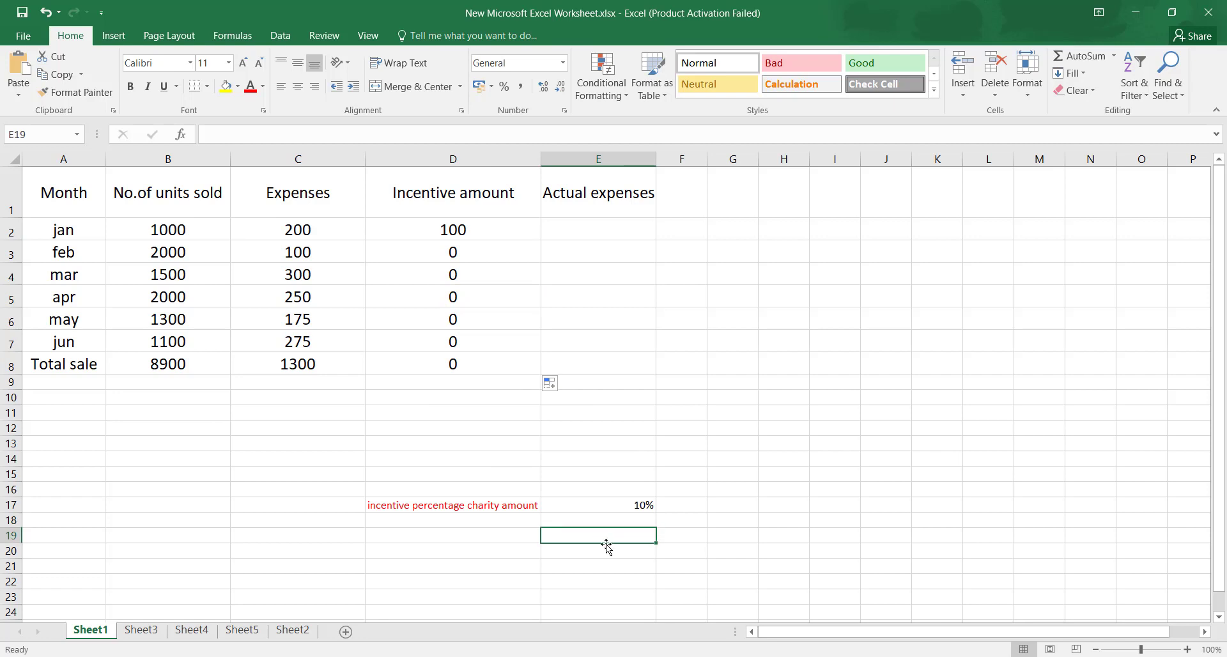
pyautogui.click(605, 555)
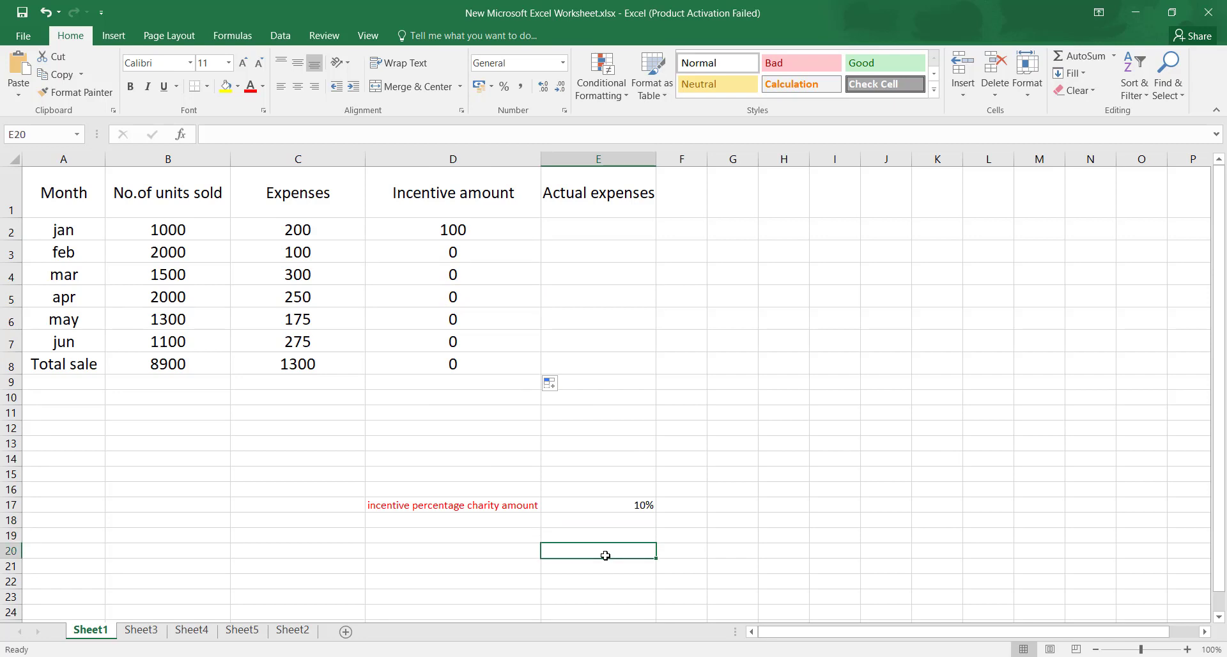
pyautogui.moveTo(610, 521); pyautogui.dragTo(611, 549)
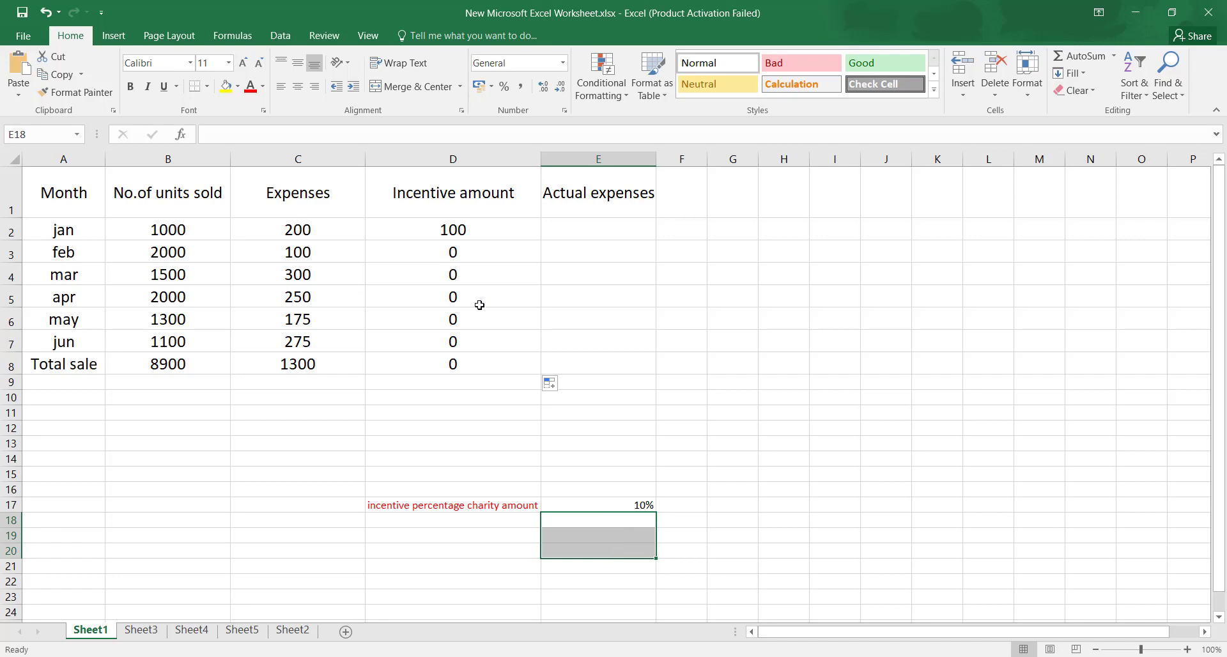
pyautogui.click(489, 247)
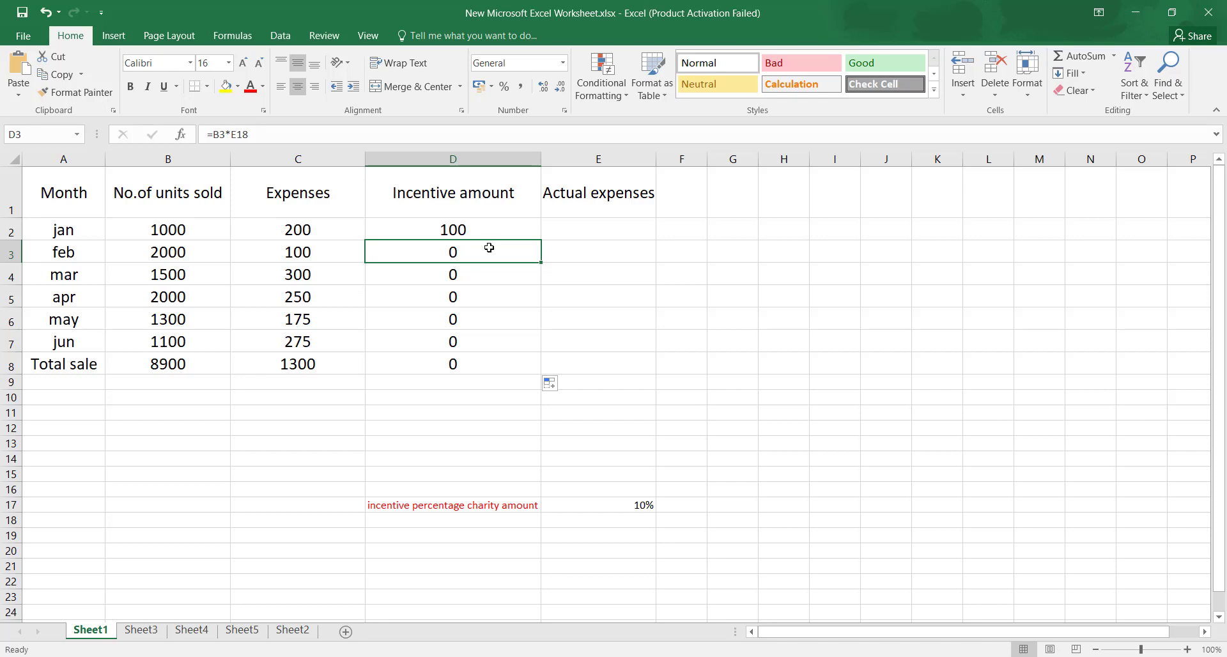
pyautogui.moveTo(648, 518); pyautogui.dragTo(647, 599)
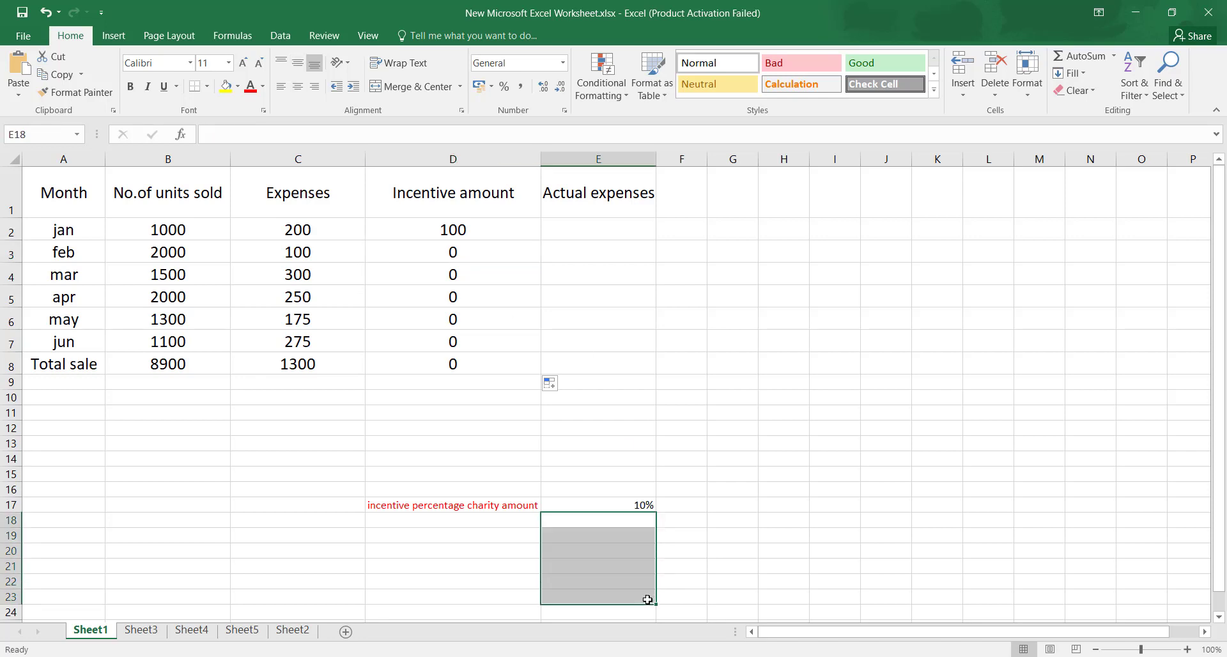
# - Compare the copied incentive formula in D3 with the original formula in D2
pyautogui.click(495, 246)
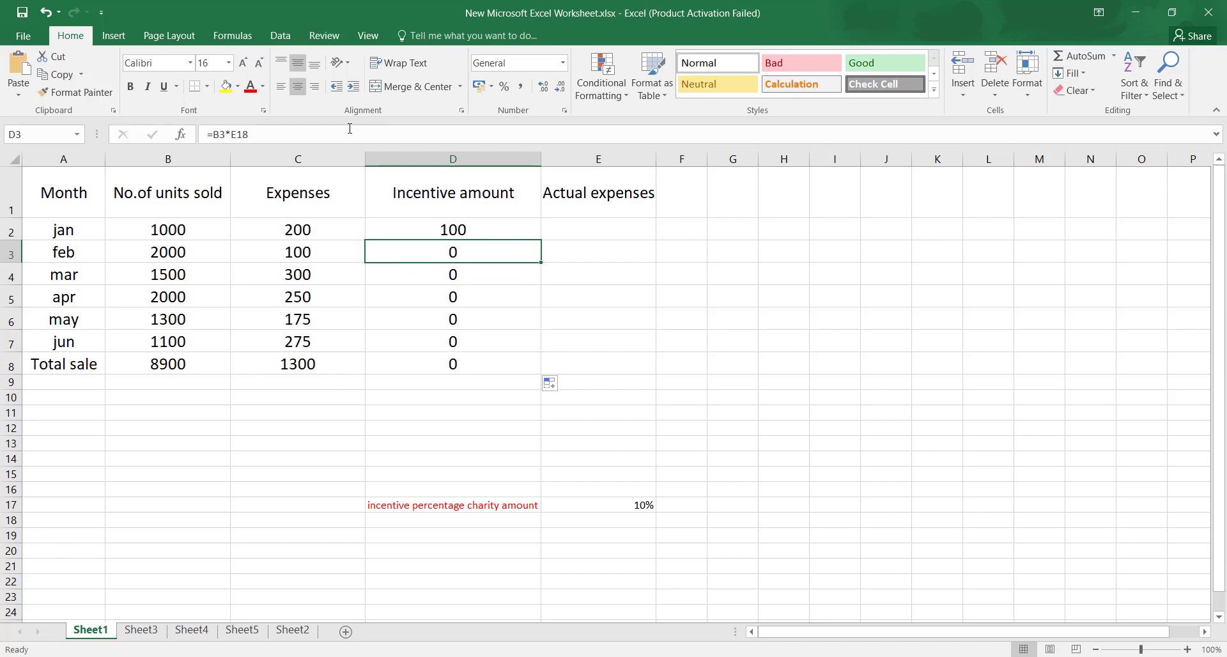
pyautogui.click(451, 230)
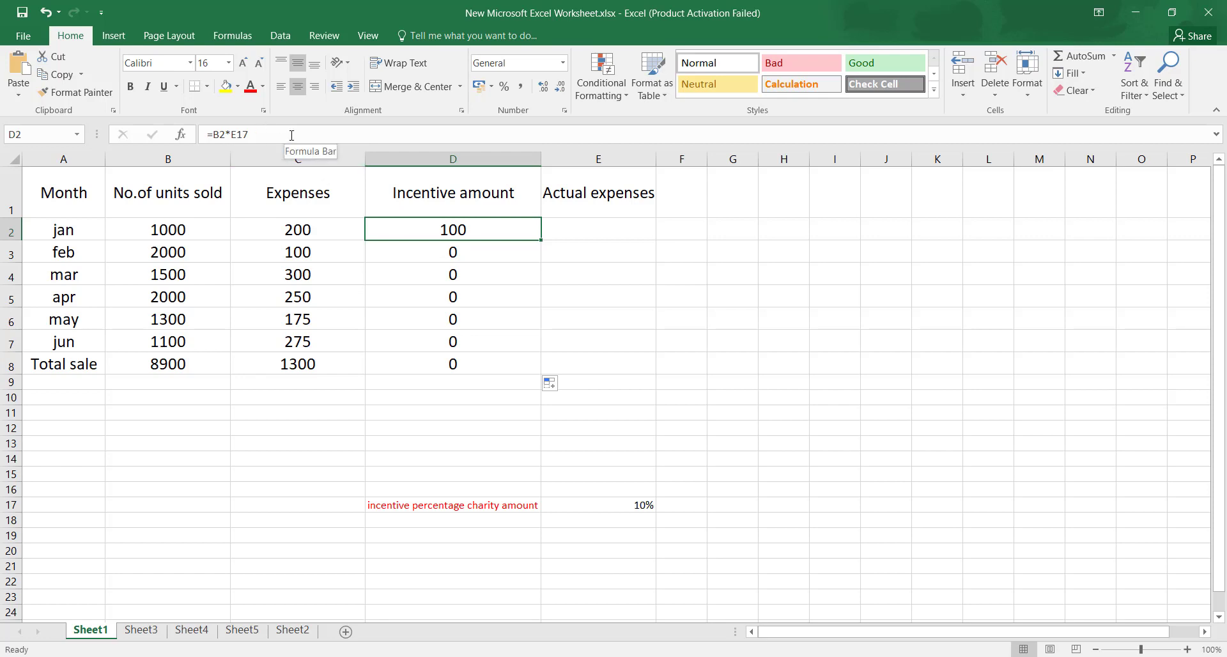
pyautogui.click(431, 259)
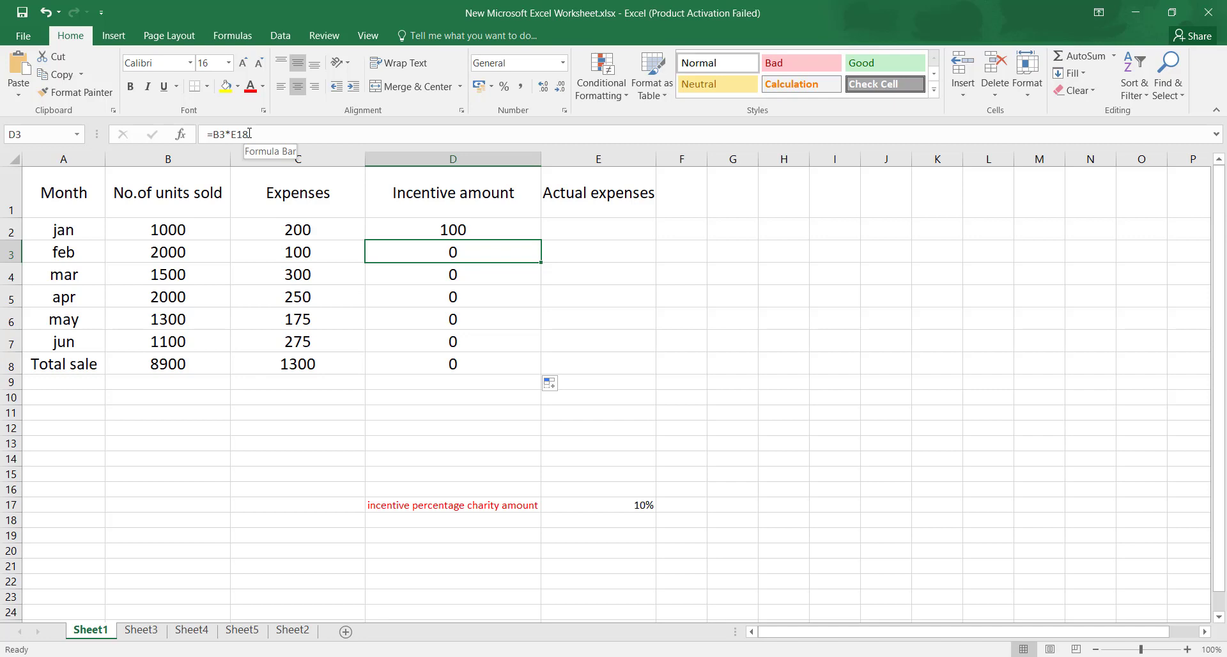
pyautogui.click(419, 232)
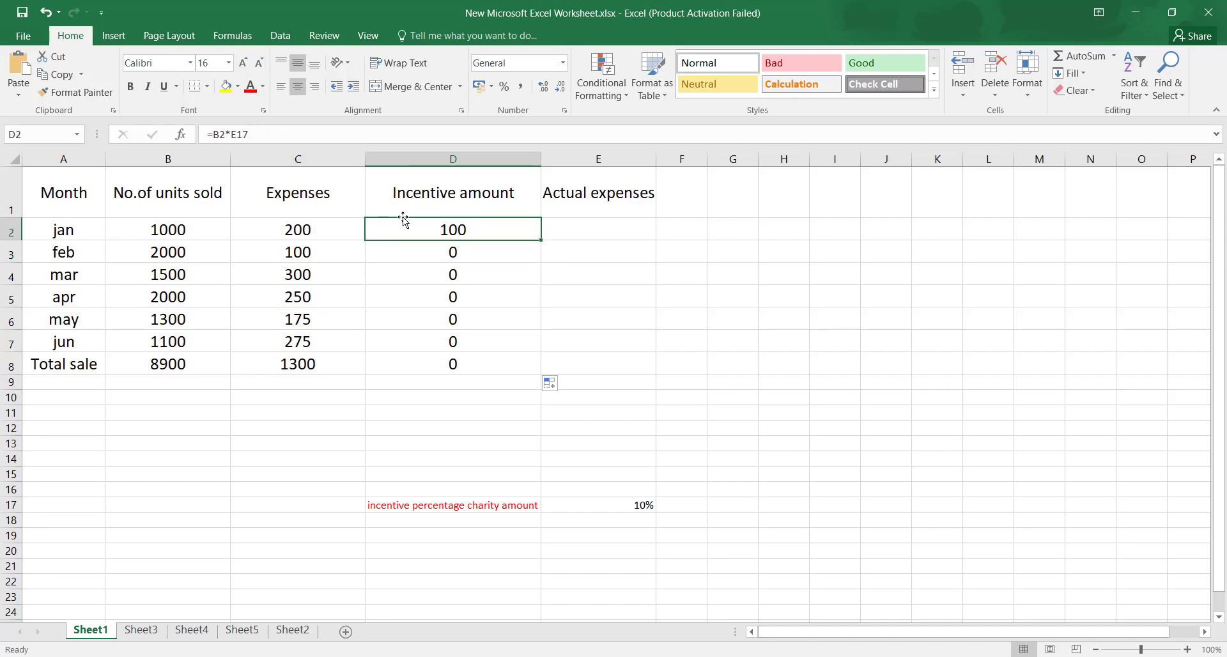
pyautogui.click(231, 134)
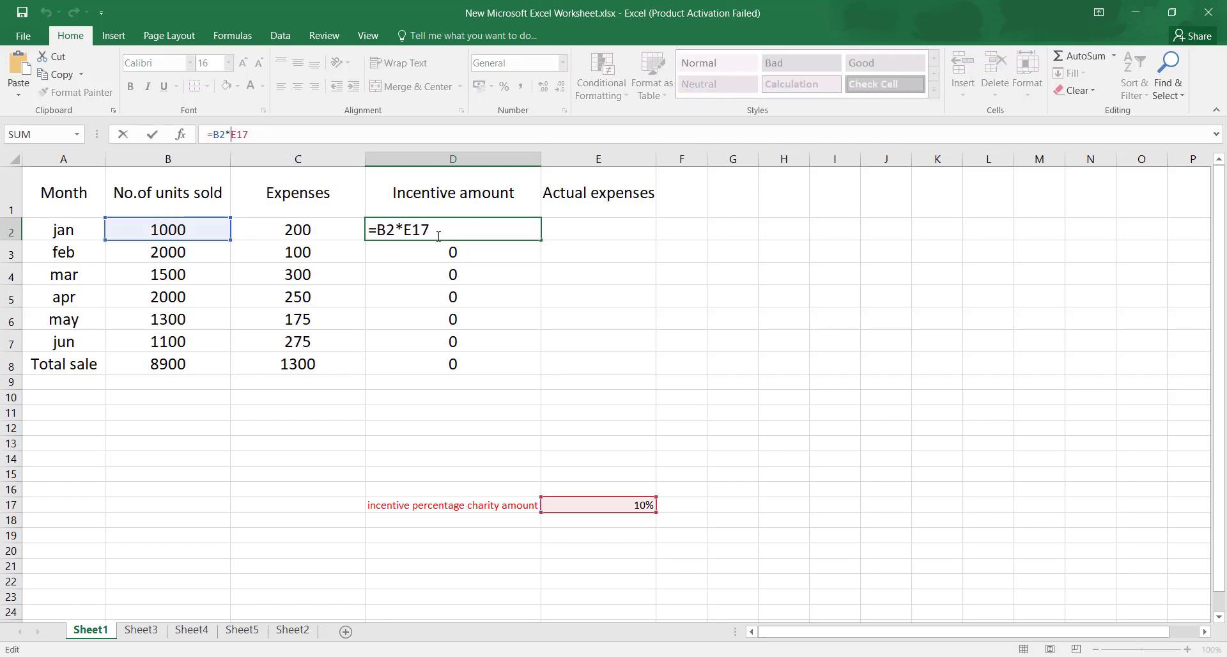
pyautogui.click(391, 254)
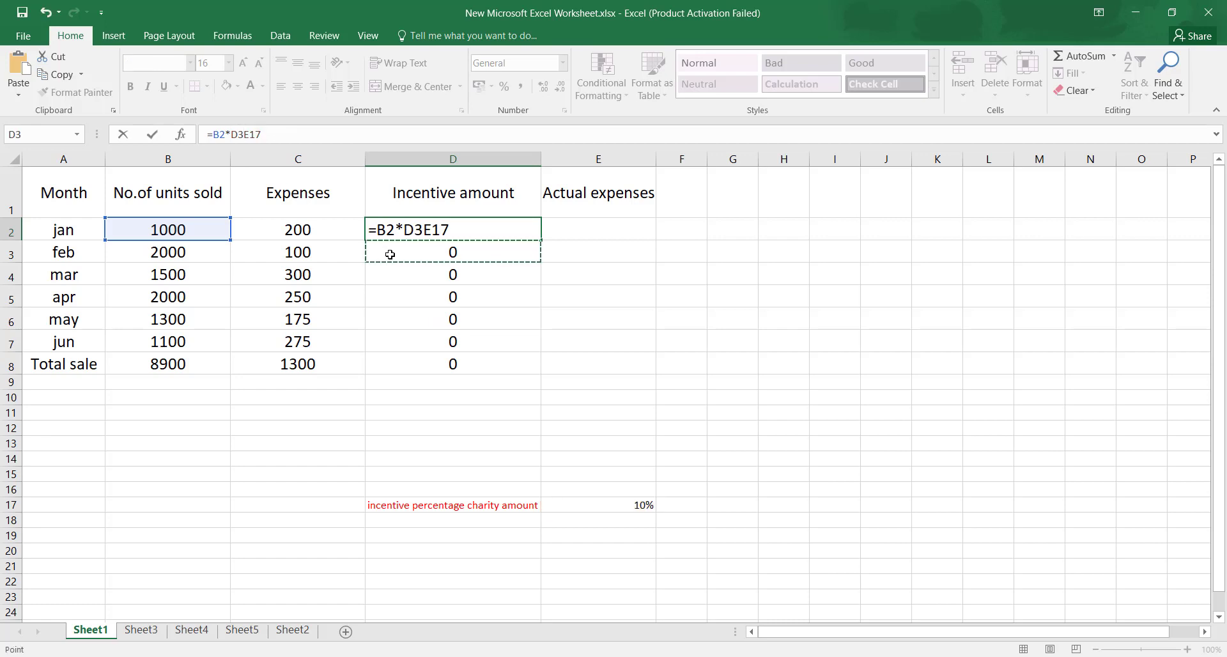
pyautogui.press('BackSpace')
pyautogui.press('BackSpace')
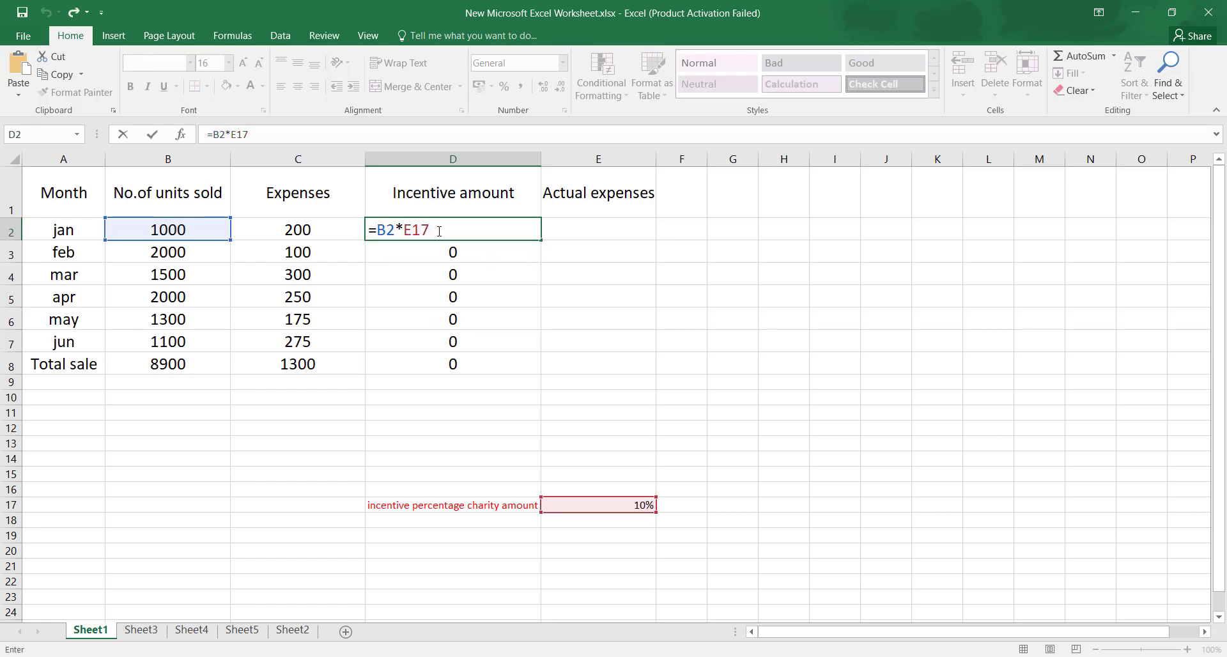
pyautogui.press('Return')
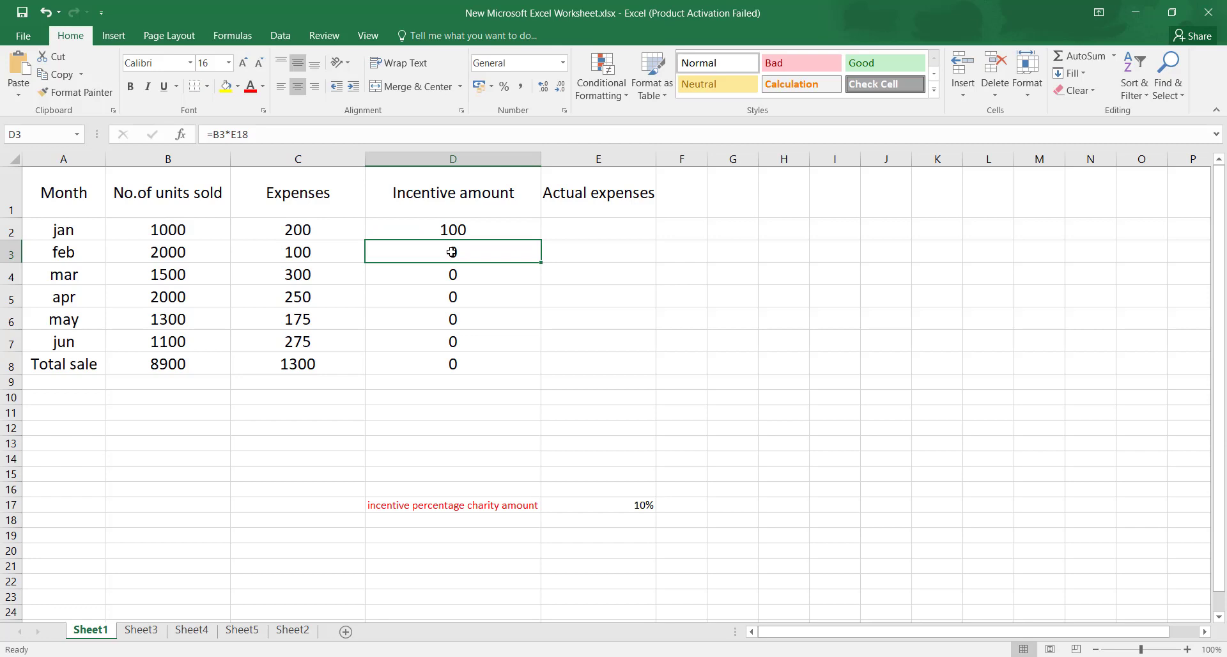
# - Examine how the rate reference shifts in the copied incentive formulas from D3 to D7
pyautogui.click(448, 278)
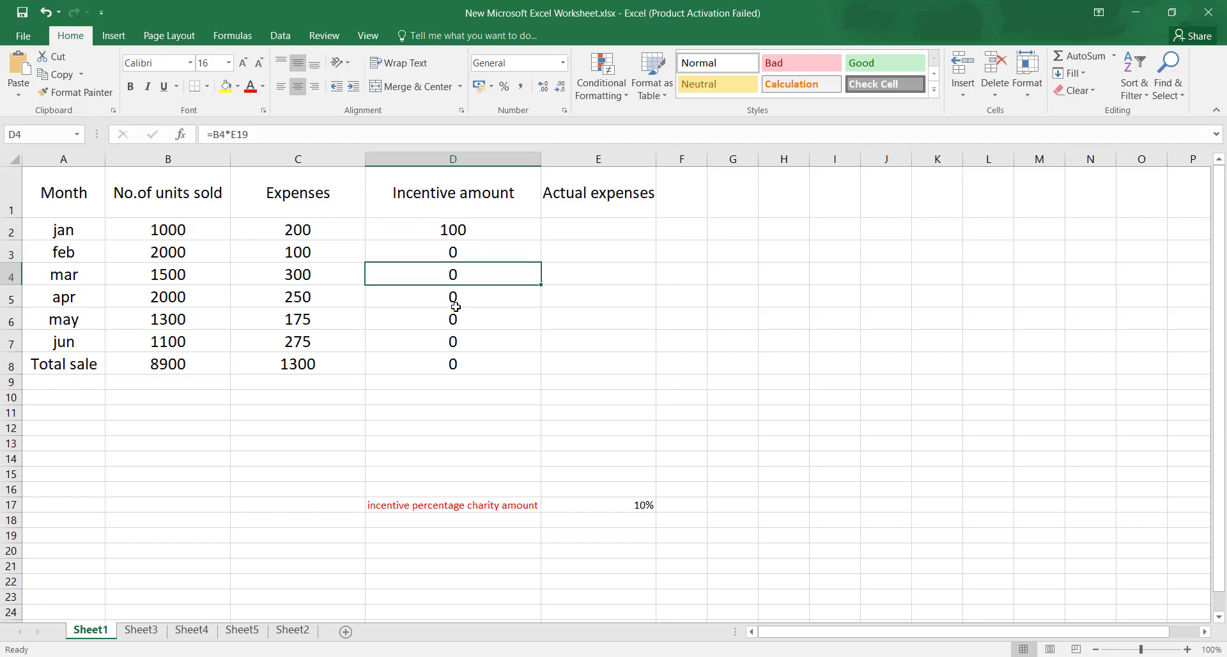
pyautogui.click(456, 307)
pyautogui.click(451, 327)
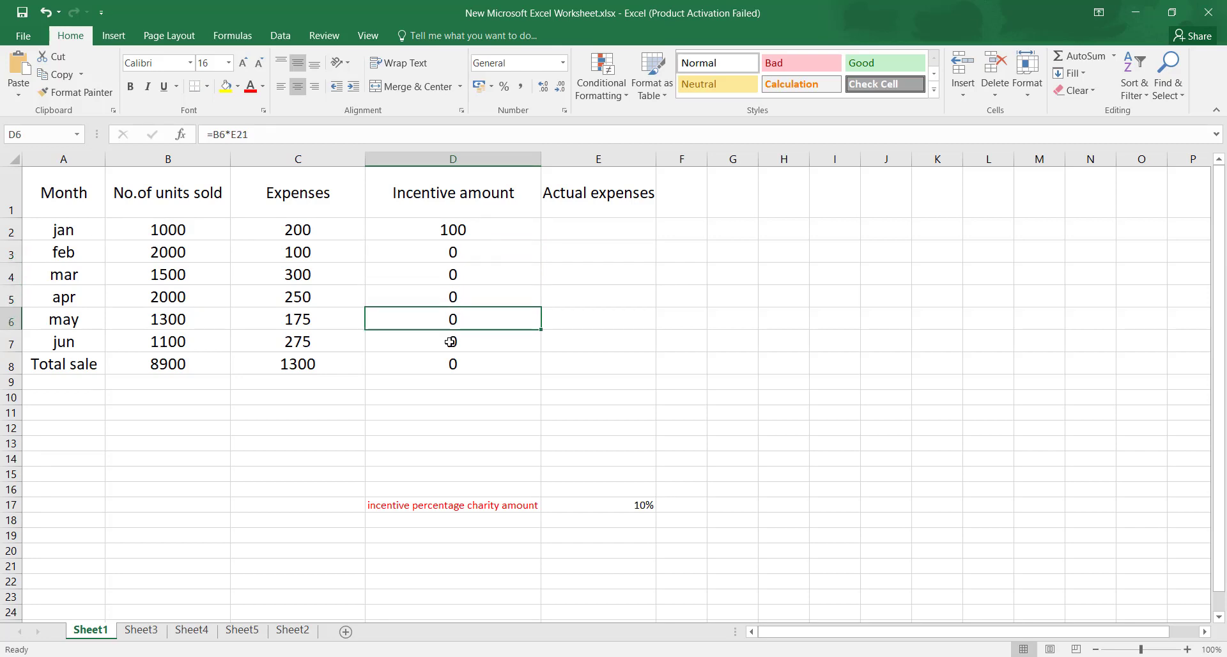
pyautogui.click(451, 344)
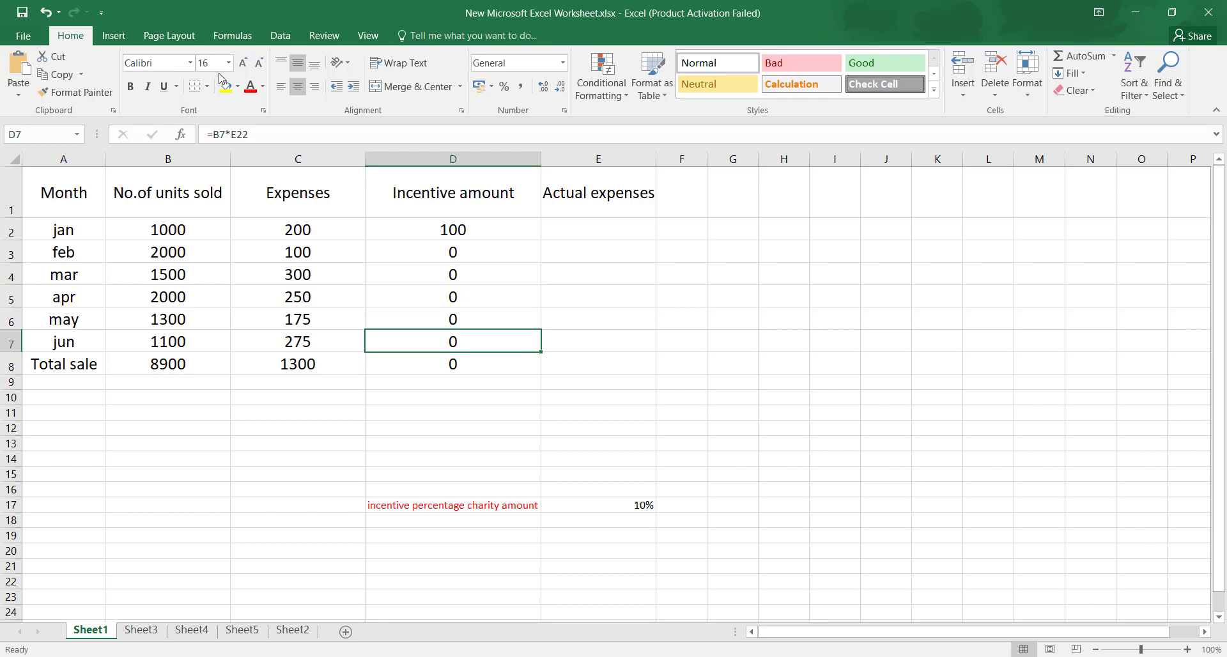
pyautogui.moveTo(250, 133); pyautogui.dragTo(237, 135)
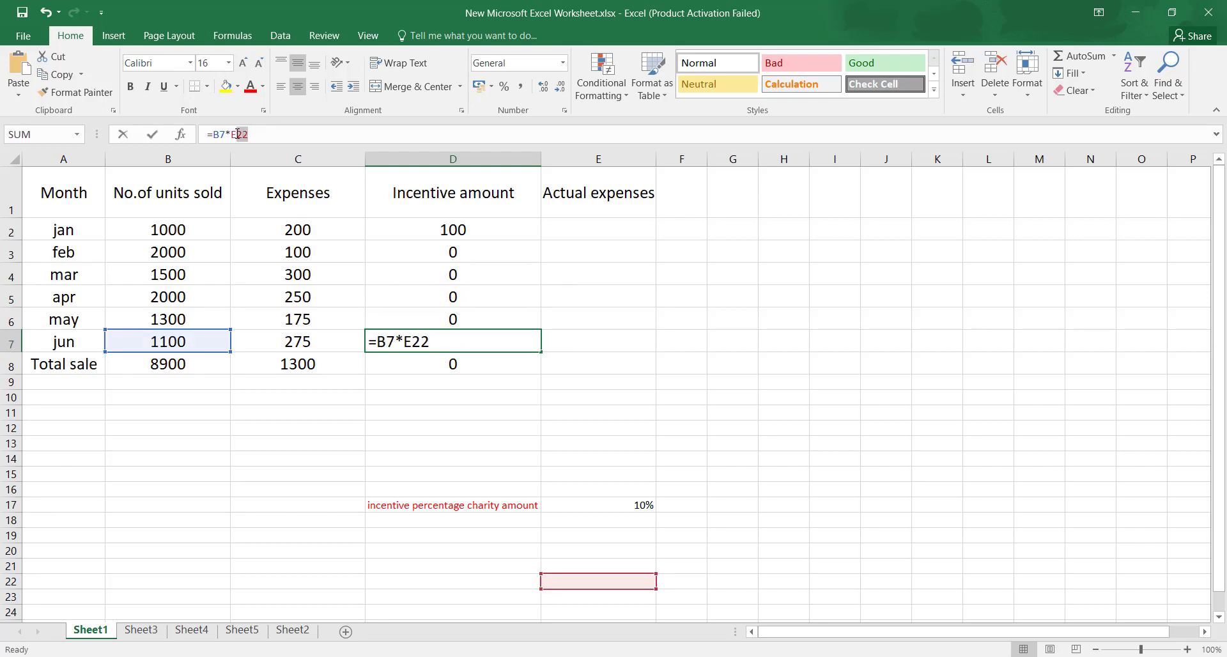
pyautogui.click(424, 325)
pyautogui.click(435, 297)
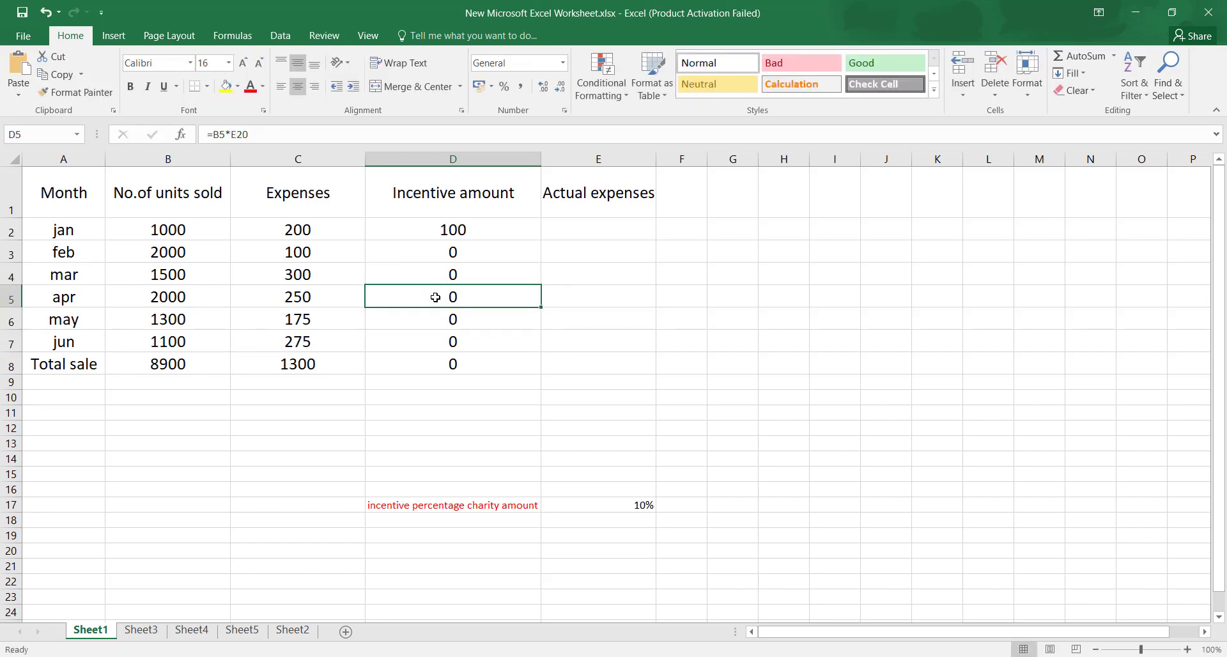
pyautogui.click(437, 275)
pyautogui.click(437, 253)
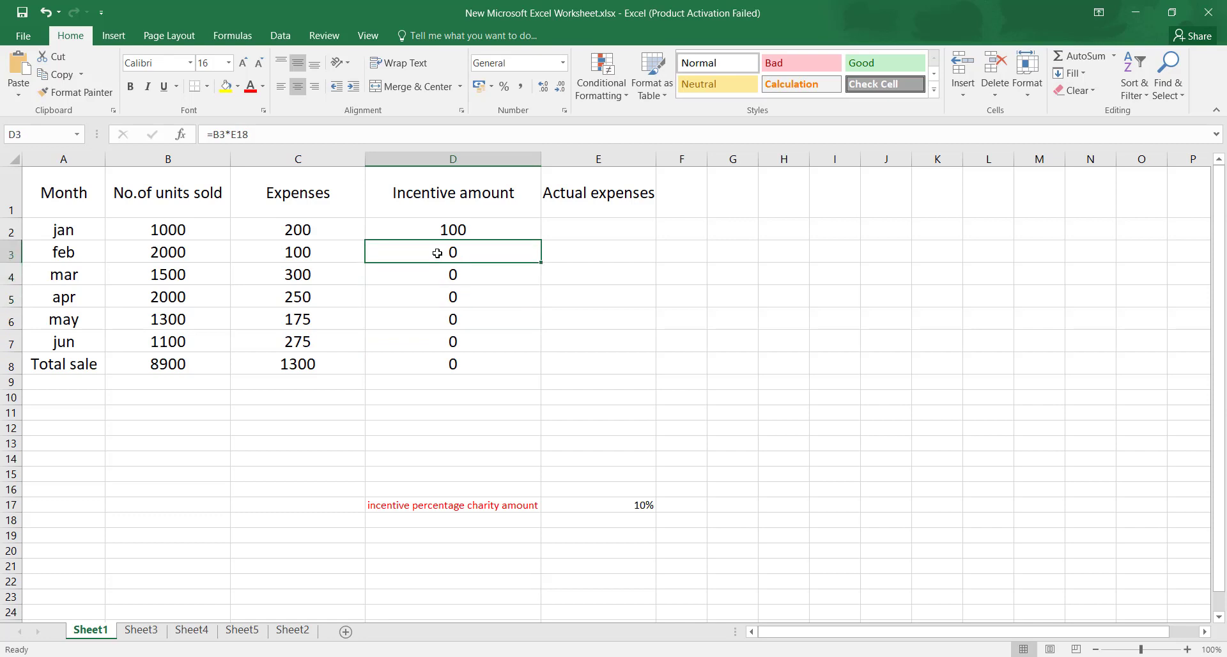
pyautogui.moveTo(449, 306); pyautogui.dragTo(449, 318)
pyautogui.click(450, 318)
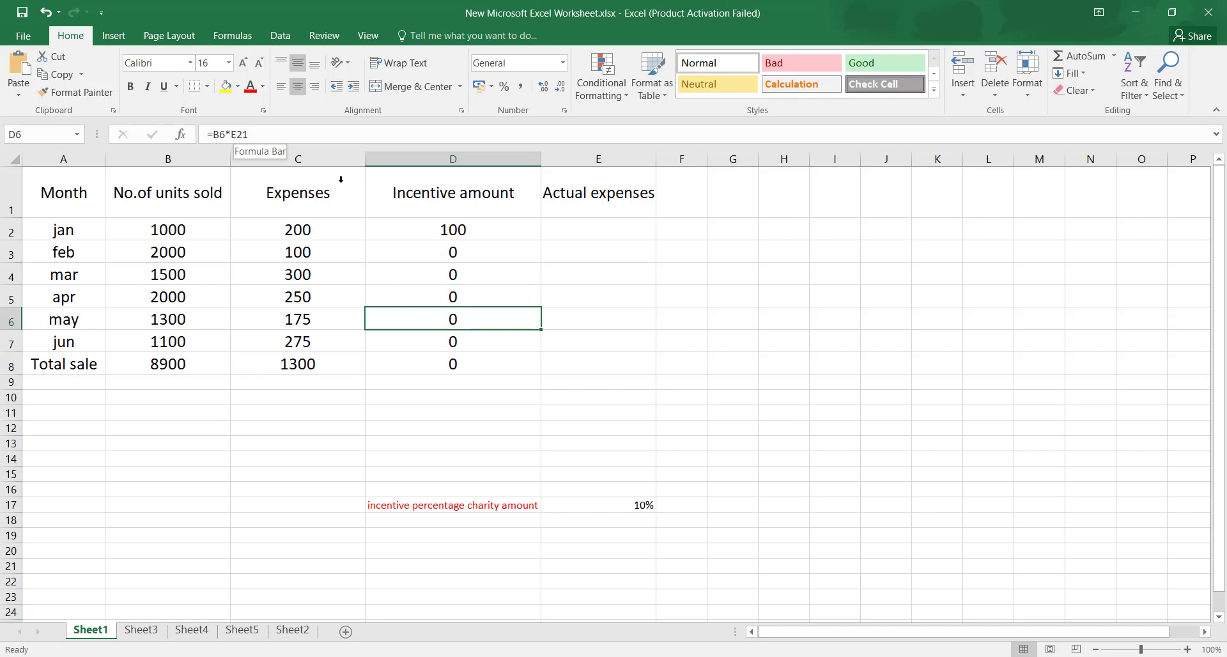
# - Change the jan incentive formula in D2 to =B2*E$17 and fill it down to D8
pyautogui.click(412, 231)
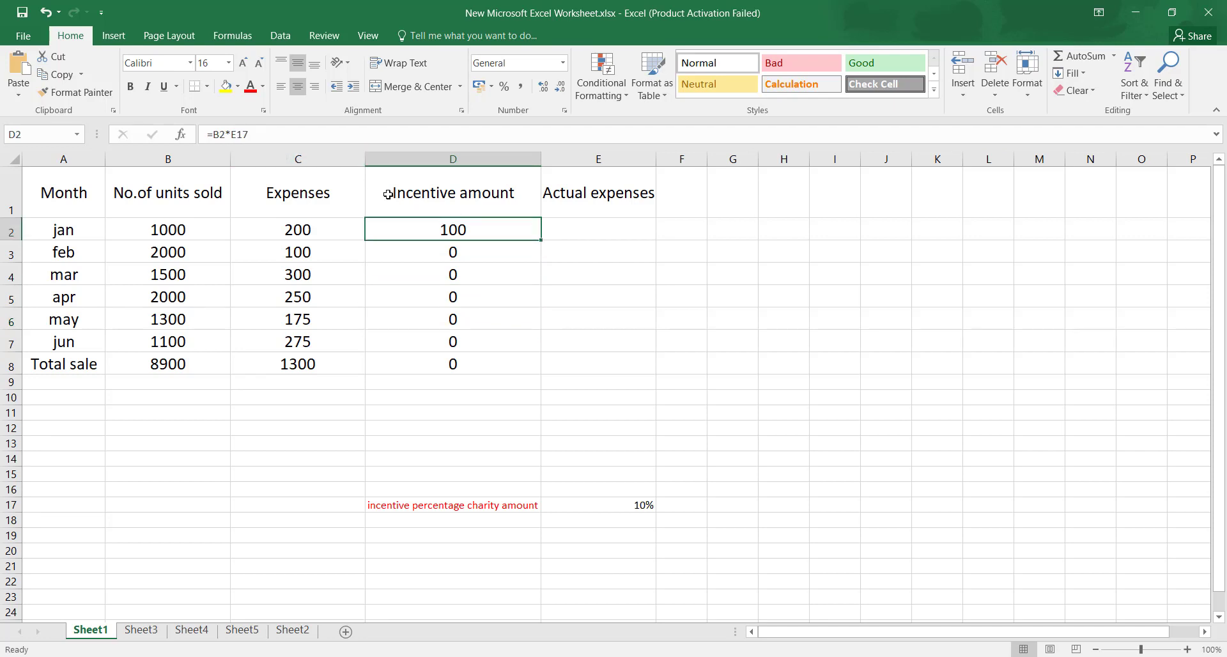
pyautogui.click(237, 135)
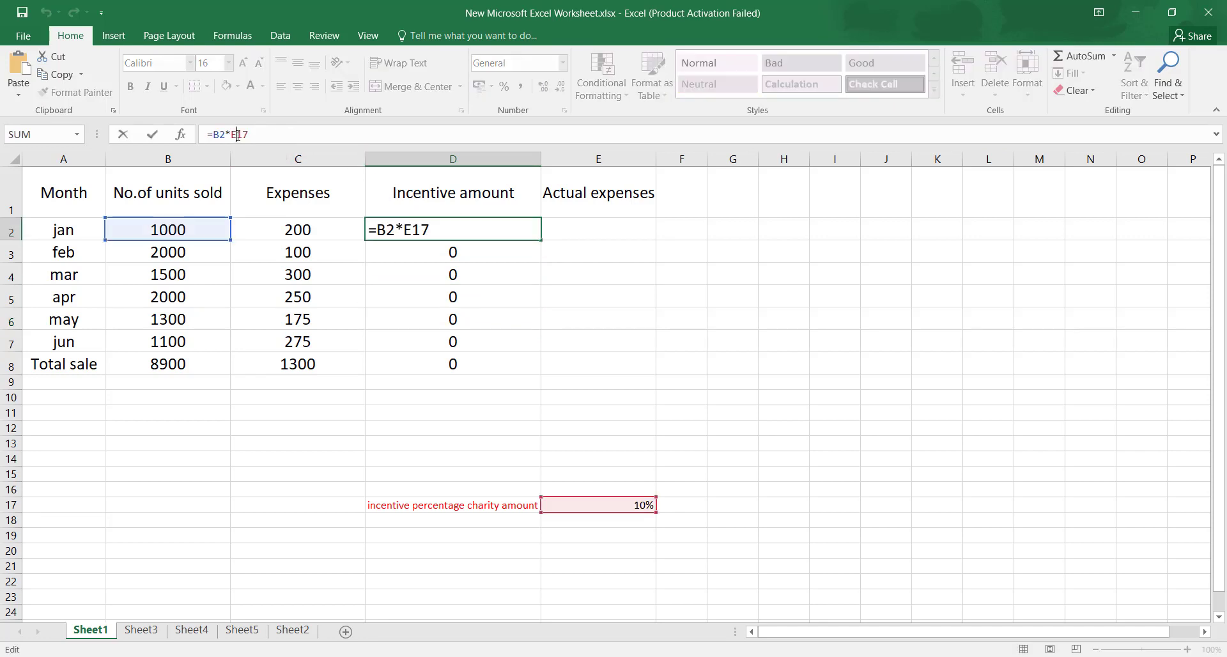
pyautogui.write('$')
pyautogui.click(488, 230)
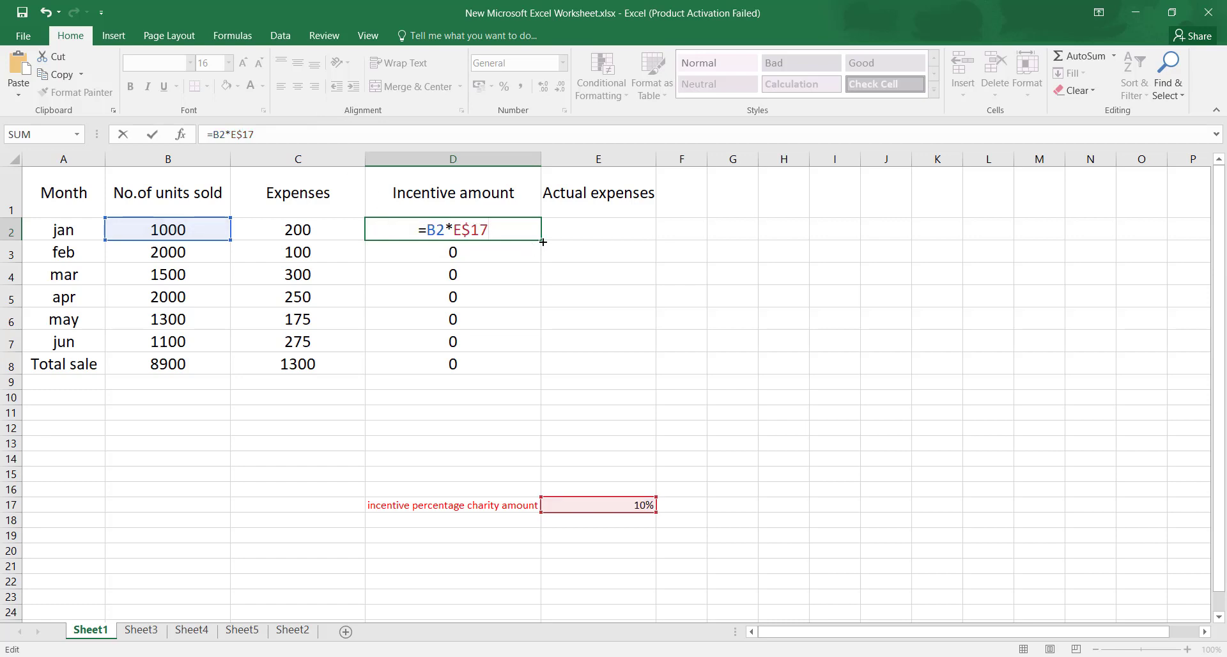
pyautogui.moveTo(543, 241); pyautogui.dragTo(543, 373)
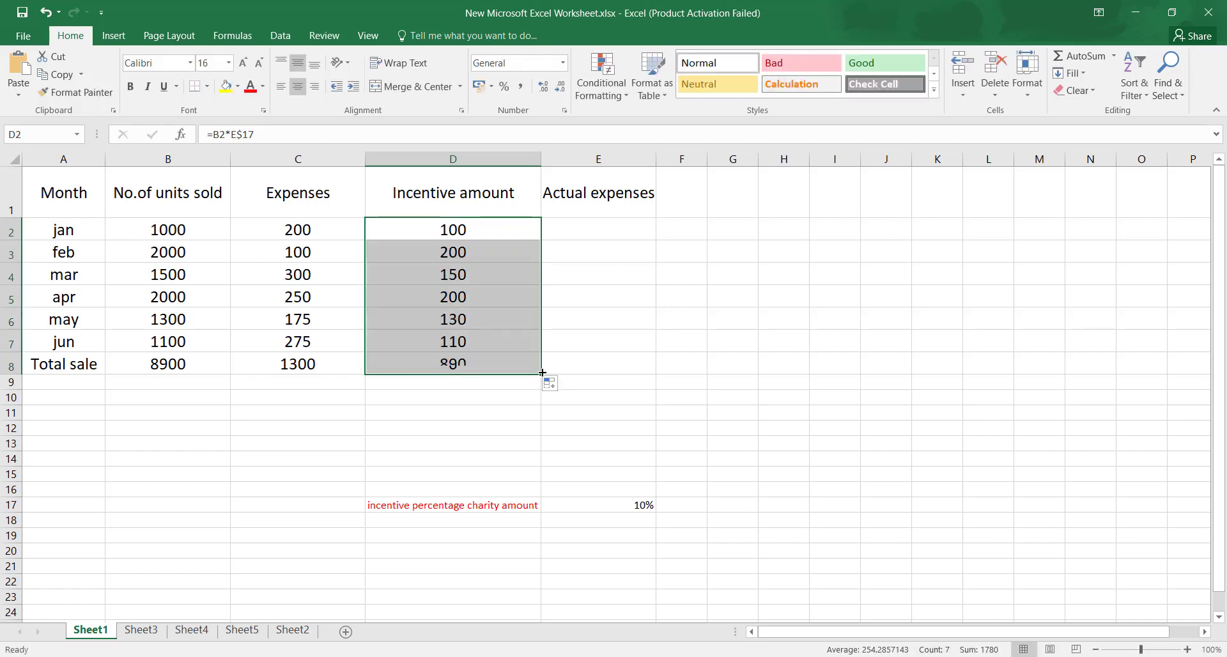
pyautogui.click(552, 230)
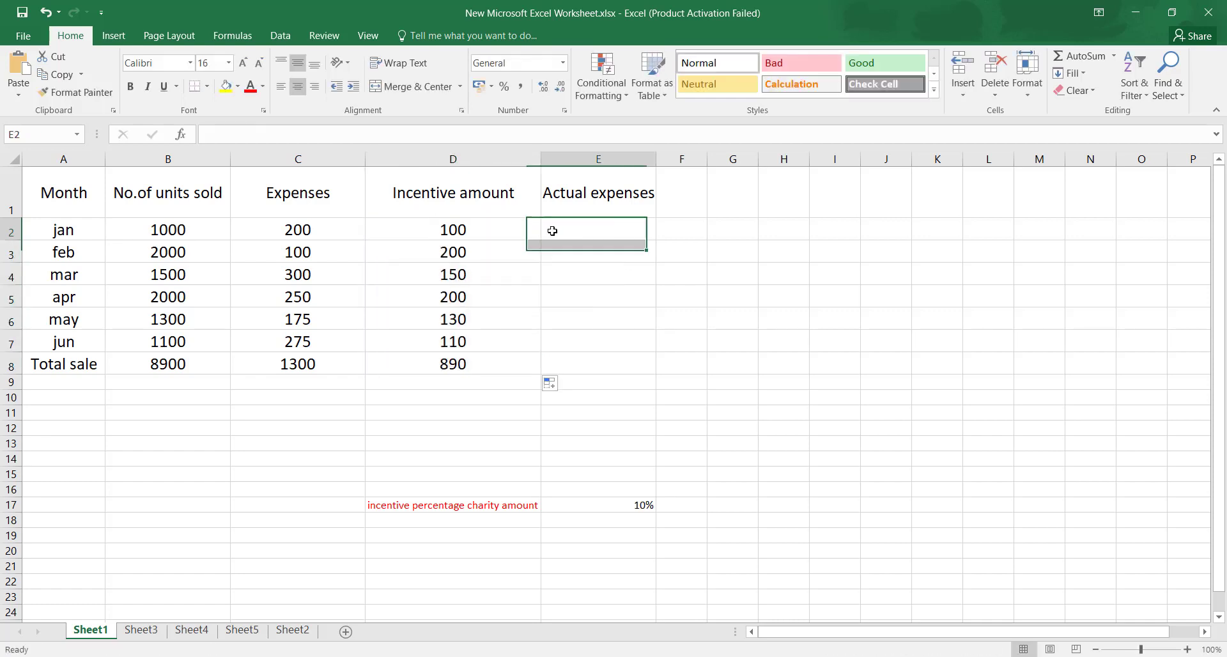
# - Check the incentive formulas in D2 and D8, and clear the Total sale row's incentive amount from D8
pyautogui.click(478, 230)
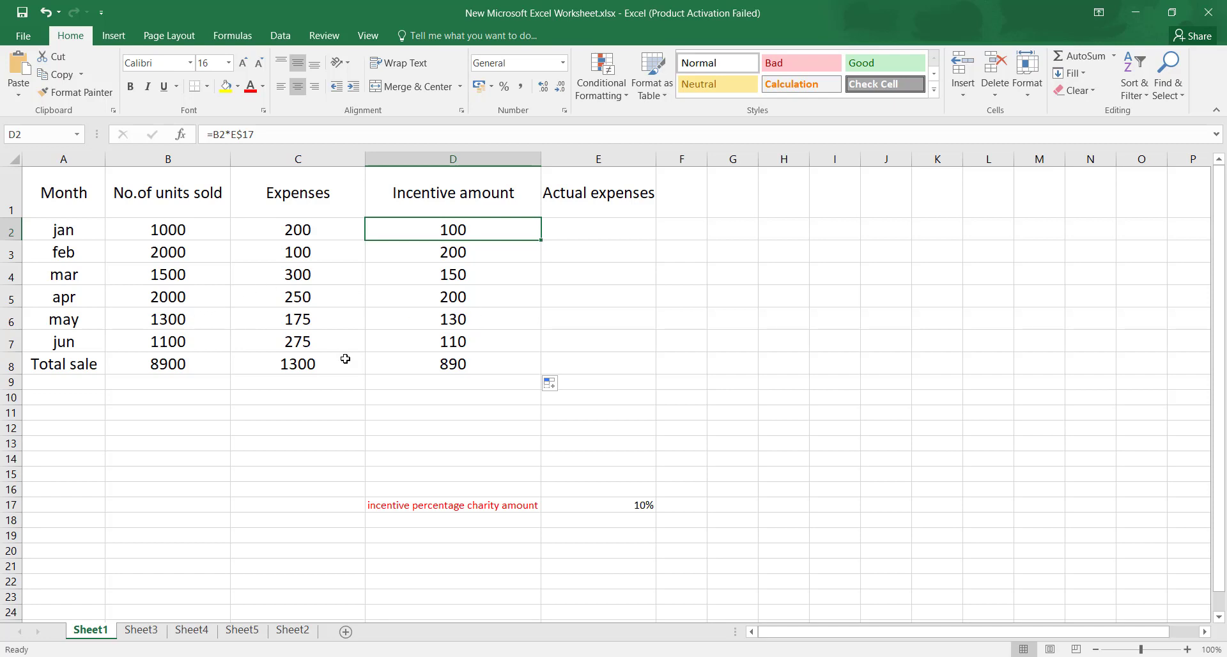
pyautogui.click(455, 285)
pyautogui.click(473, 365)
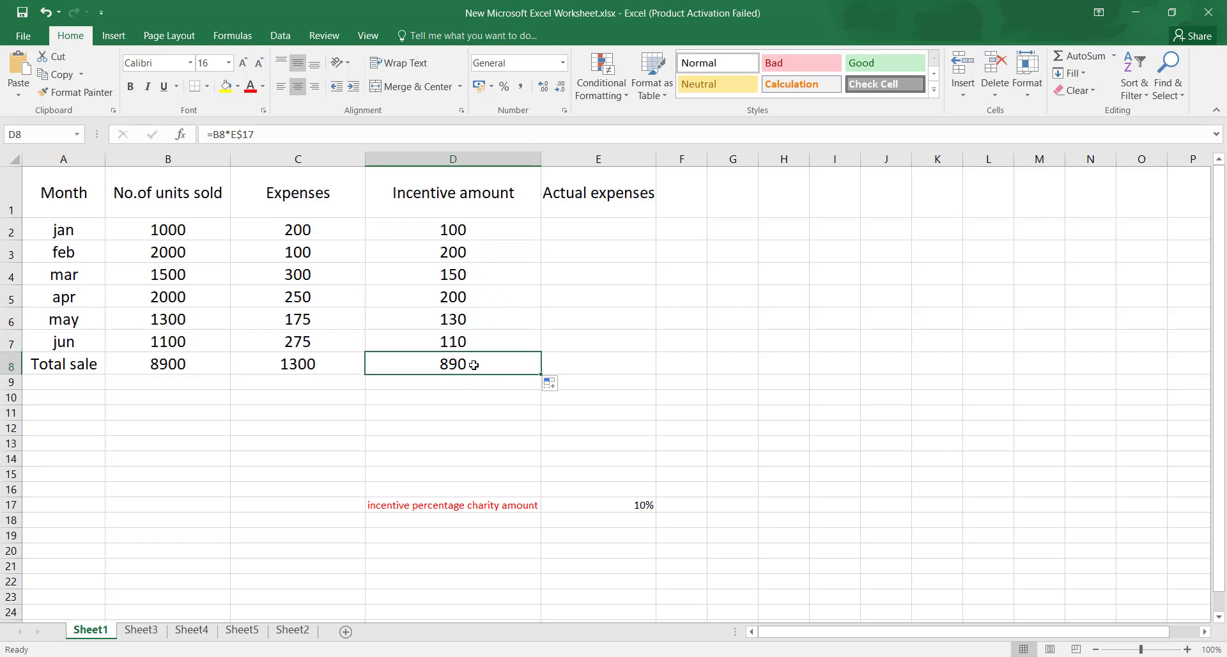
pyautogui.press('Delete')
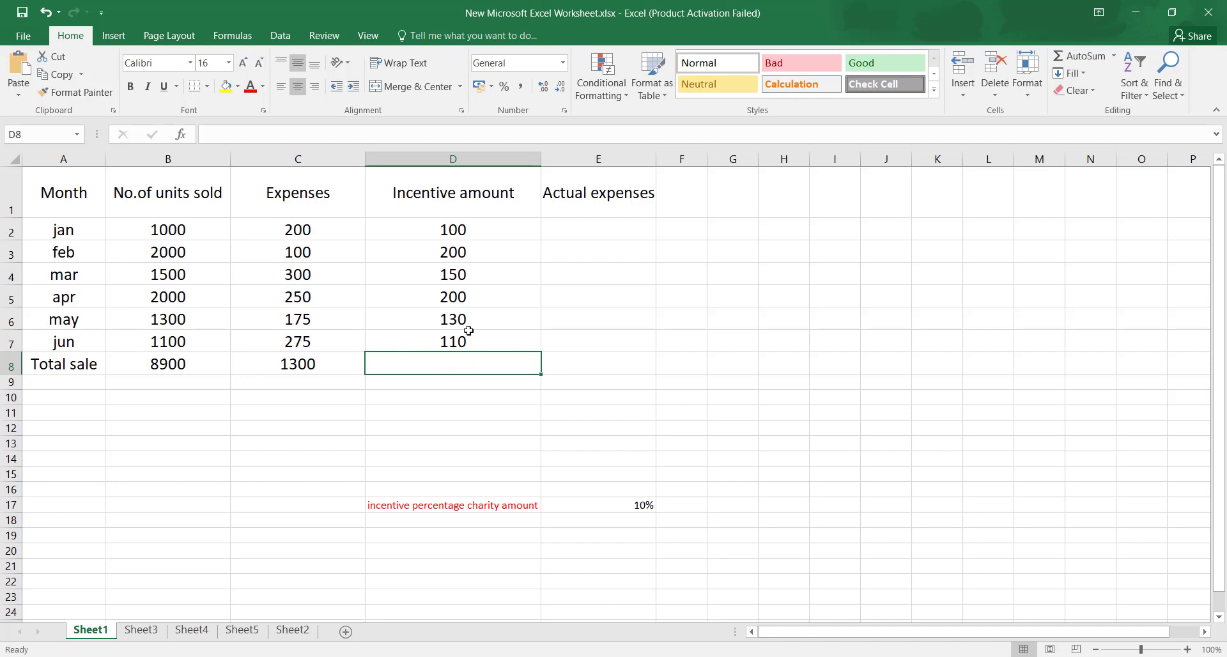
# - Examine the incentive formulas from D2 to D7 to compare their unit references and the fixed rate reference
pyautogui.click(448, 250)
pyautogui.click(447, 232)
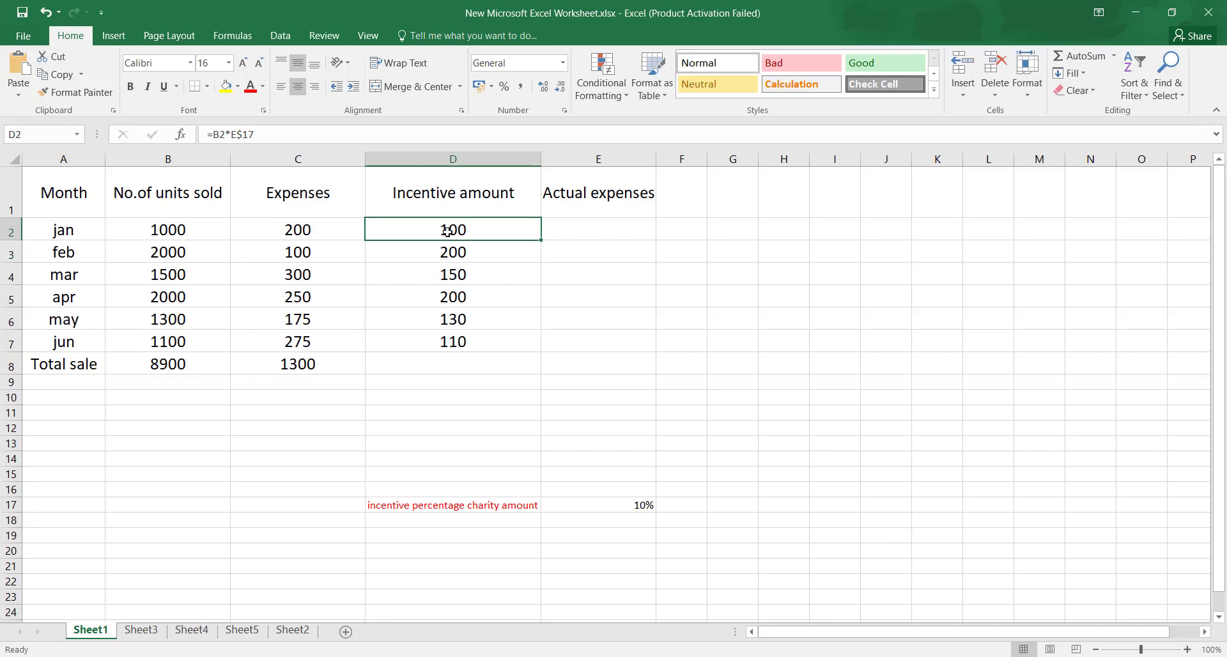
pyautogui.click(452, 252)
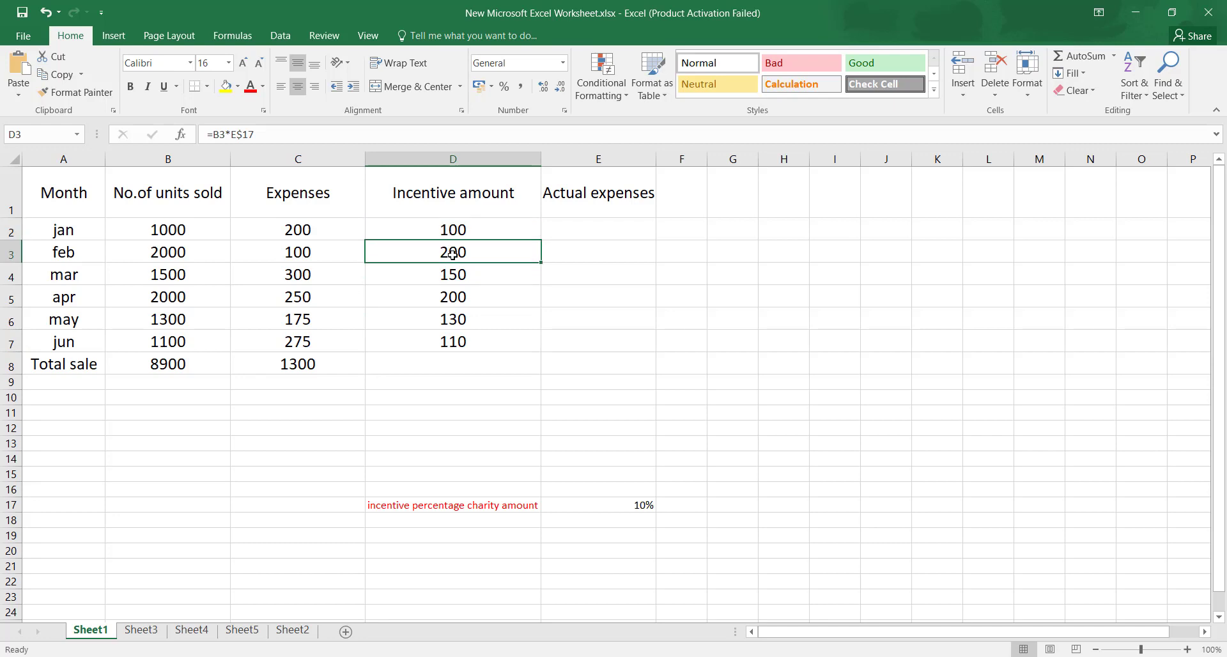
pyautogui.click(462, 274)
pyautogui.click(467, 298)
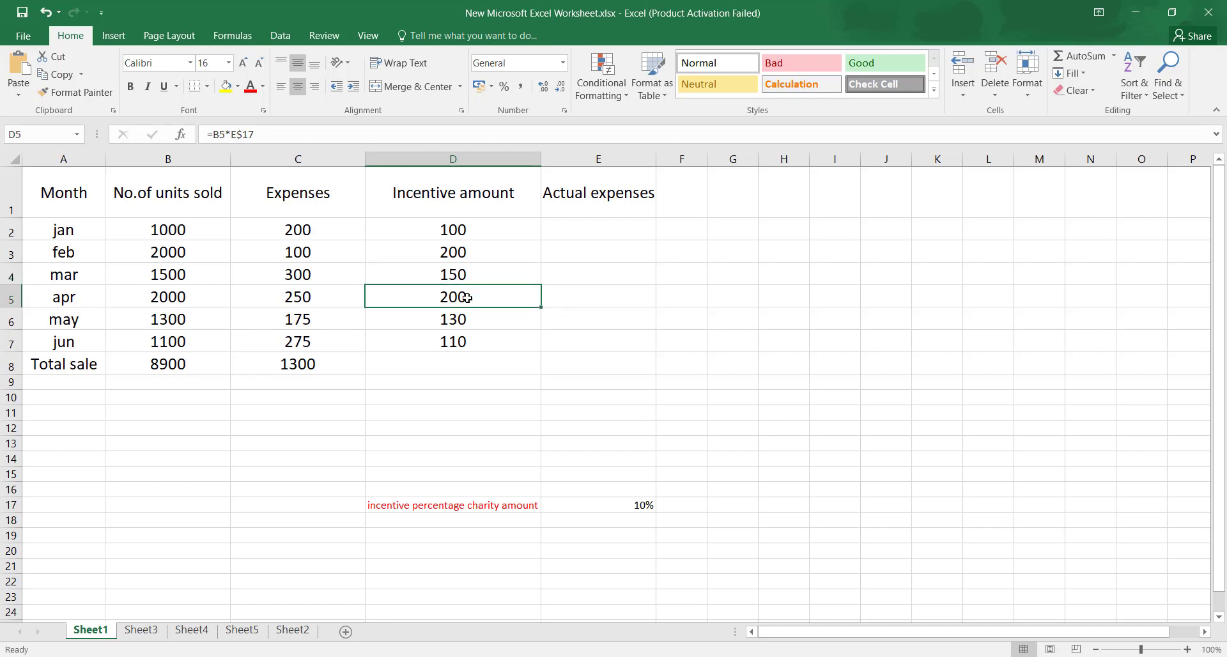
pyautogui.click(470, 318)
pyautogui.click(473, 342)
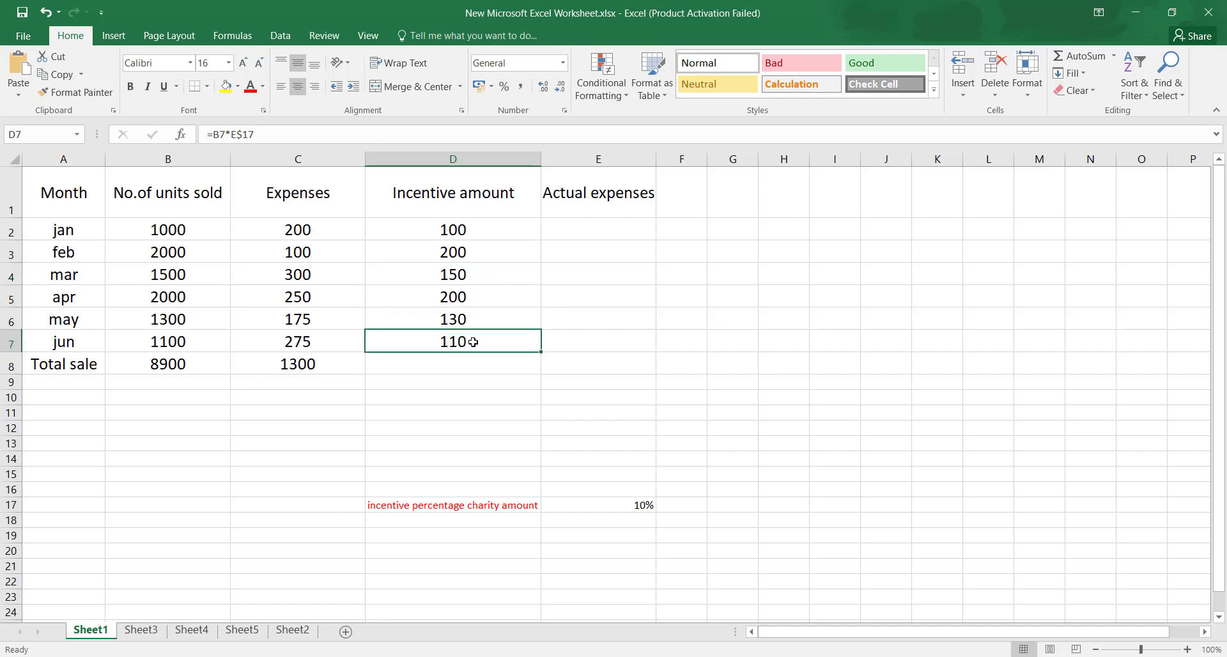
pyautogui.click(473, 319)
pyautogui.moveTo(473, 319); pyautogui.dragTo(473, 301)
pyautogui.click(473, 303)
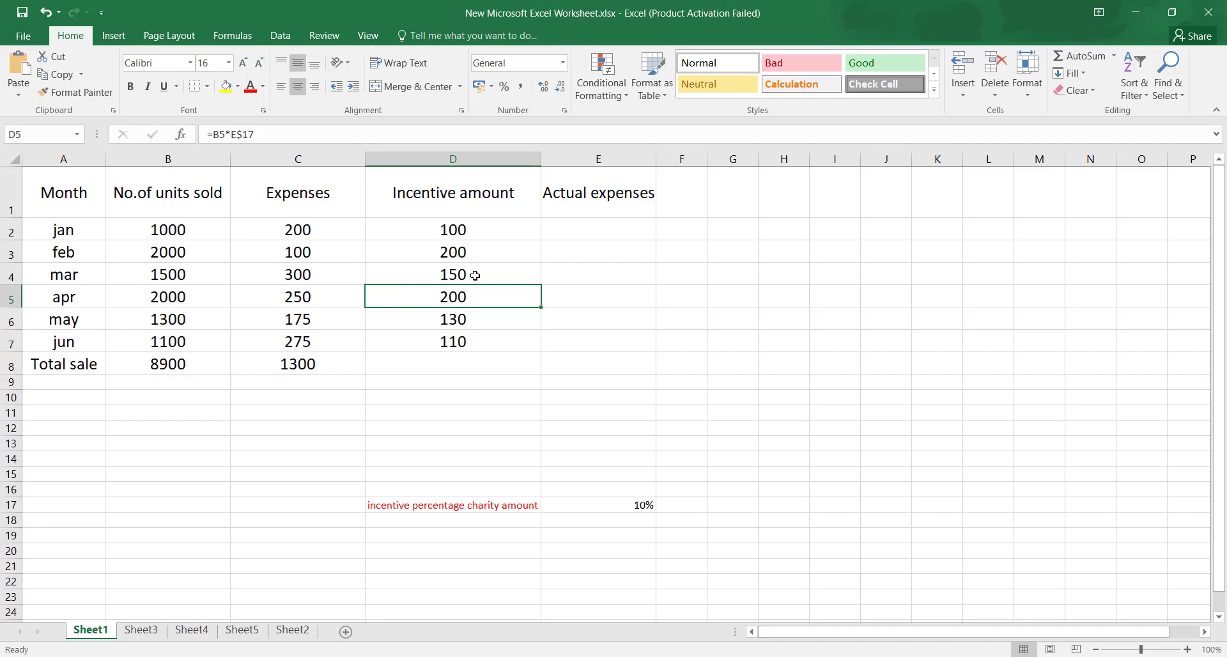
pyautogui.click(478, 357)
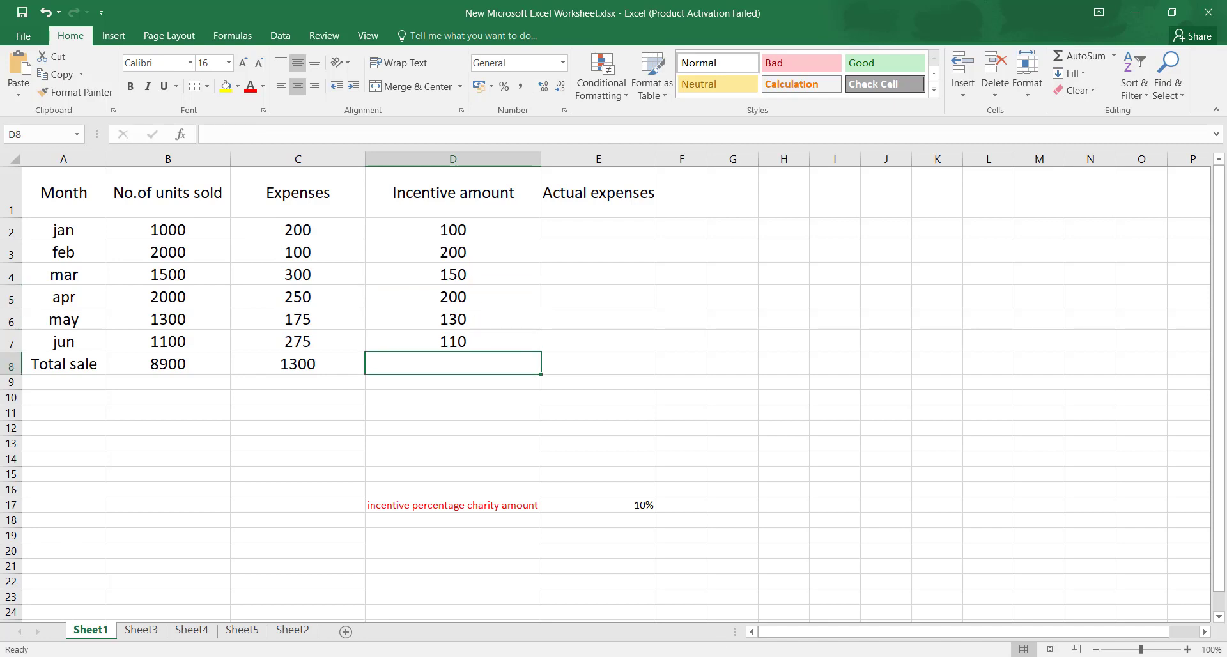
# - Switch to the textbook page in Photos, read the Mixed Reference instructions and Figure 2.9, and return to the Excel worksheet
pyautogui.hotkey('alt', 'Tab')
pyautogui.doubleClick(624, 465)
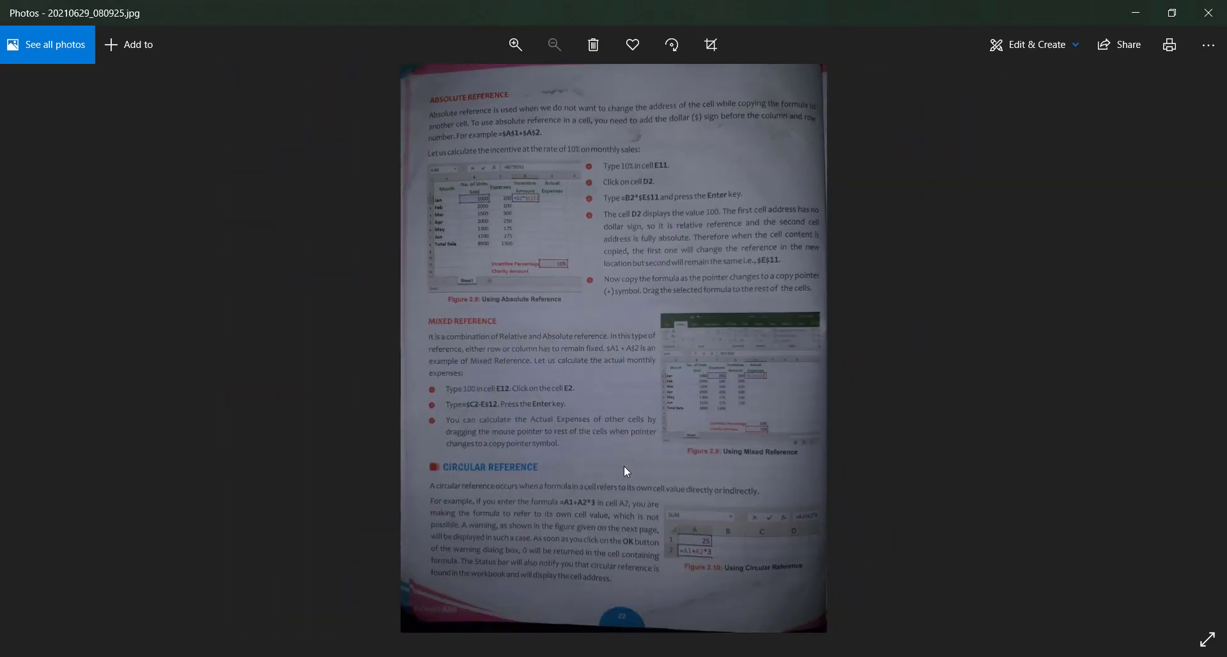
pyautogui.doubleClick(625, 498)
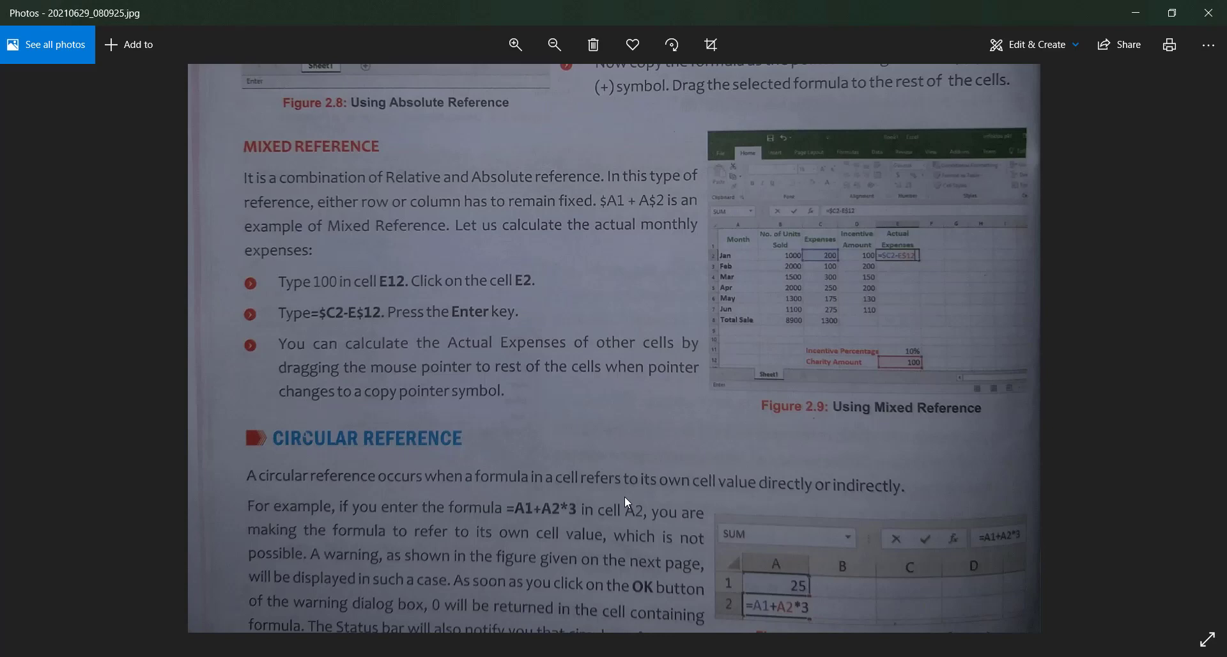
pyautogui.doubleClick(895, 261)
pyautogui.doubleClick(803, 355)
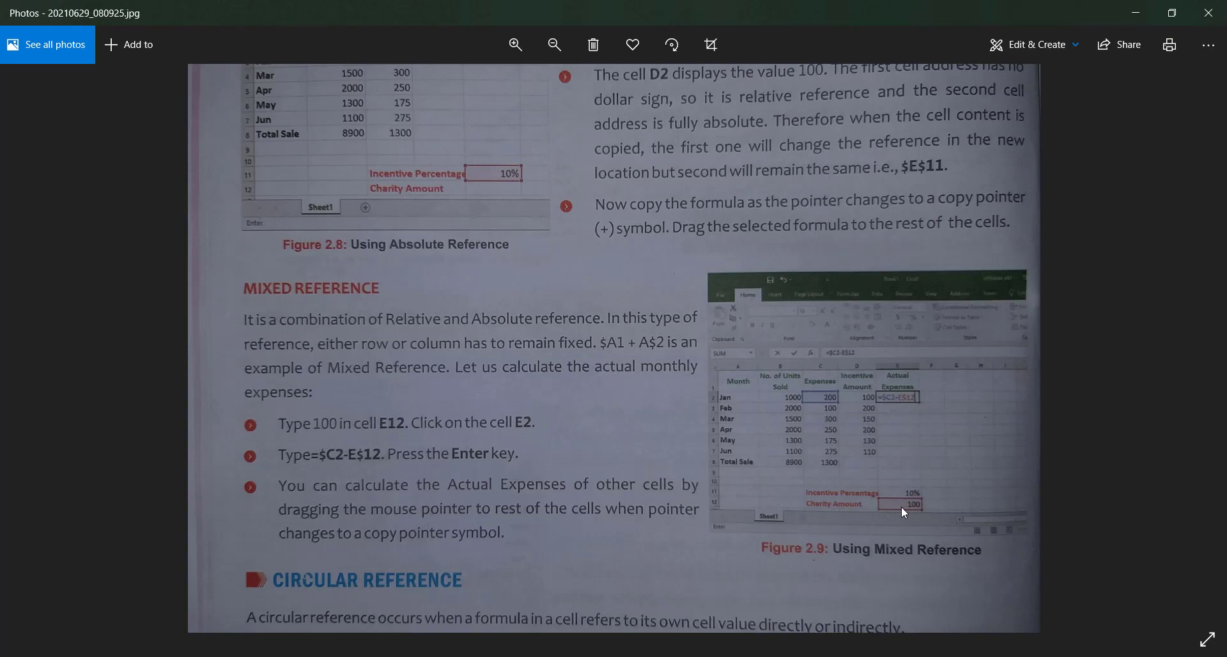
pyautogui.hotkey('alt', 'Tab')
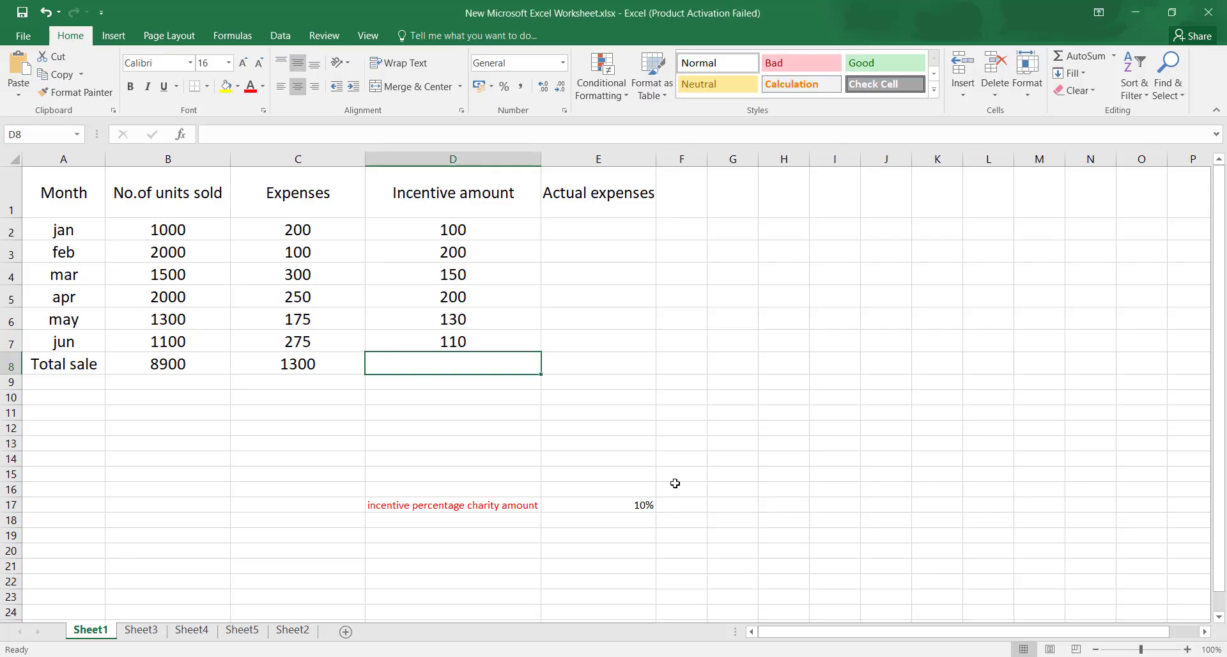
# - Move the "charity amount" text out of the D17 label into cell D18, leaving "incentive percentage" in D17
pyautogui.click(489, 508)
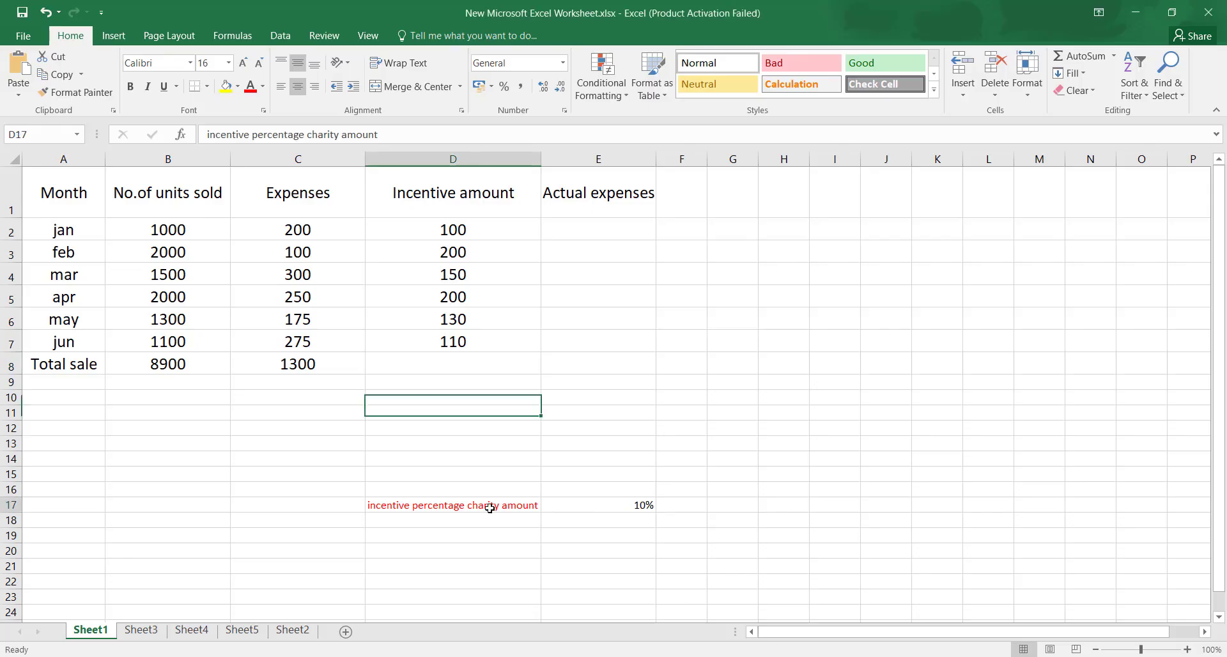
pyautogui.doubleClick(536, 506)
pyautogui.moveTo(538, 505); pyautogui.dragTo(467, 509)
pyautogui.hotkey('ctrl', 'c')
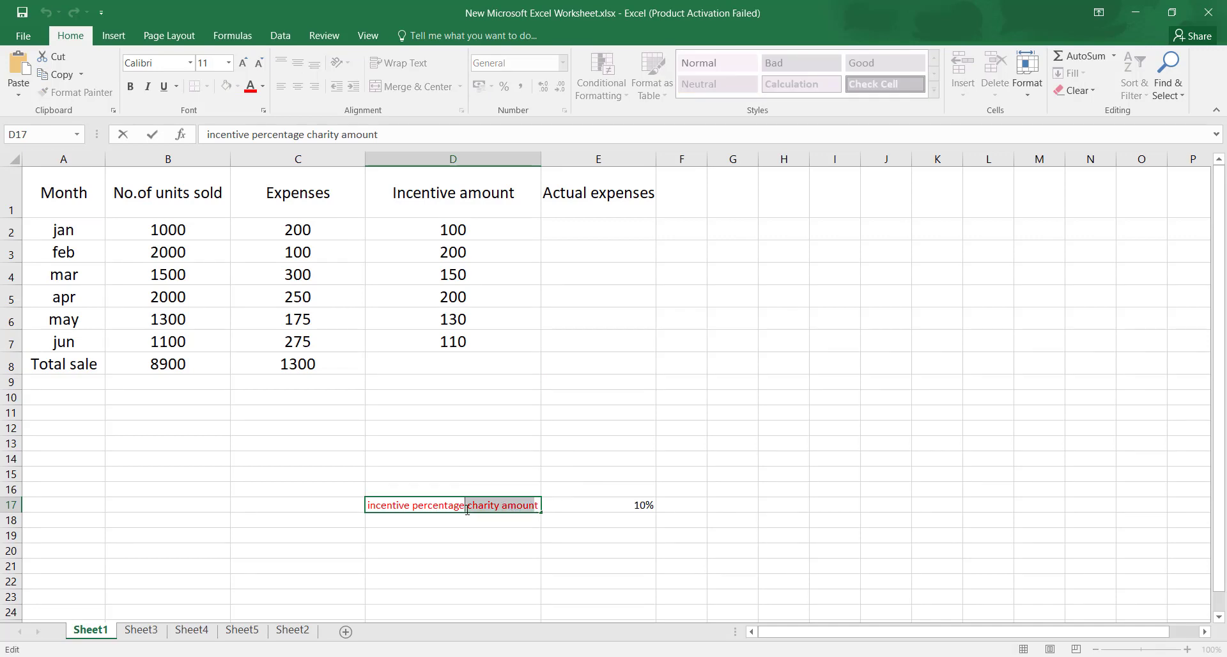
pyautogui.write('t')
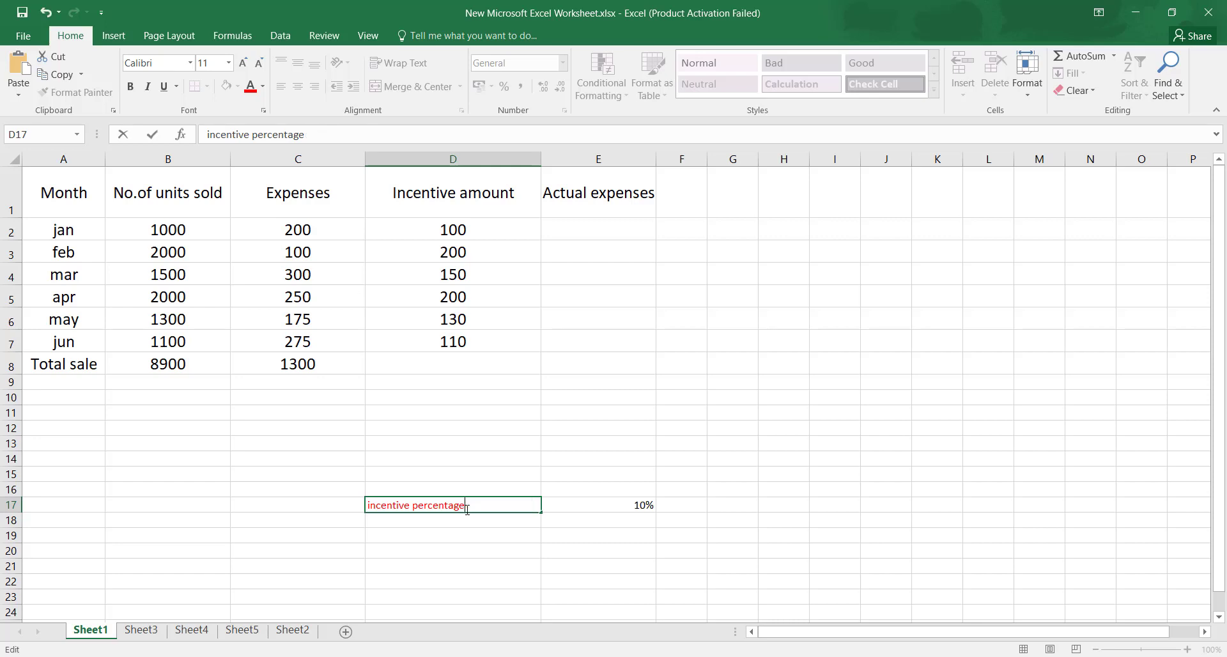
pyautogui.click(454, 515)
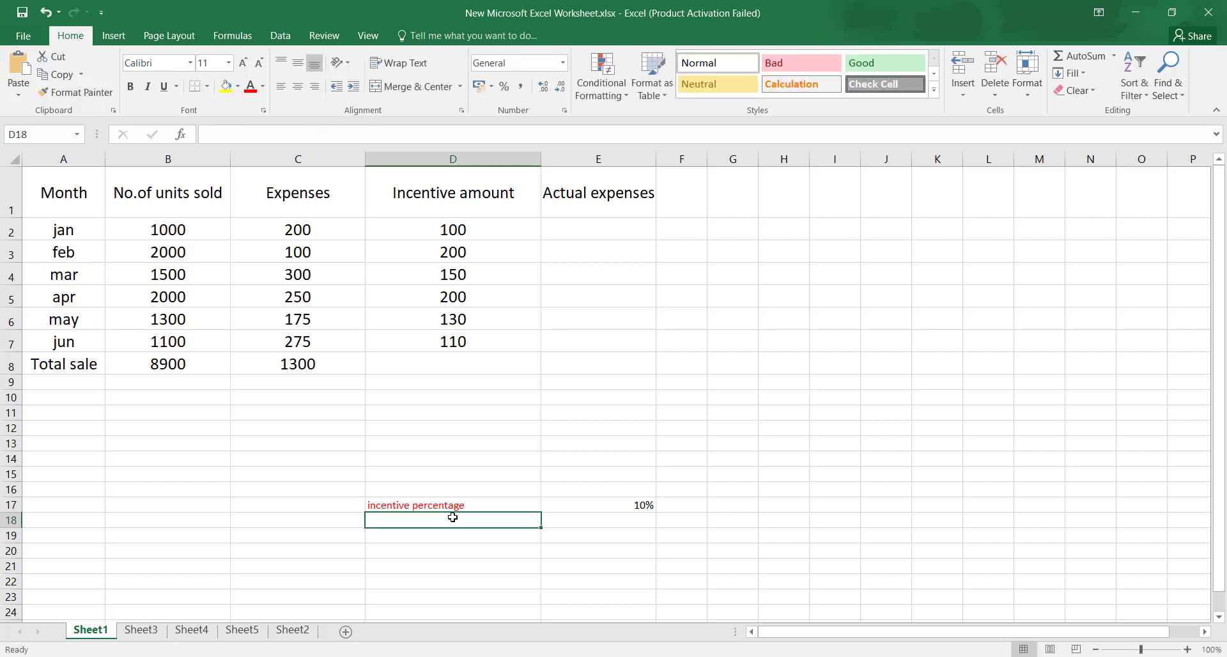
pyautogui.hotkey('ctrl', 'v')
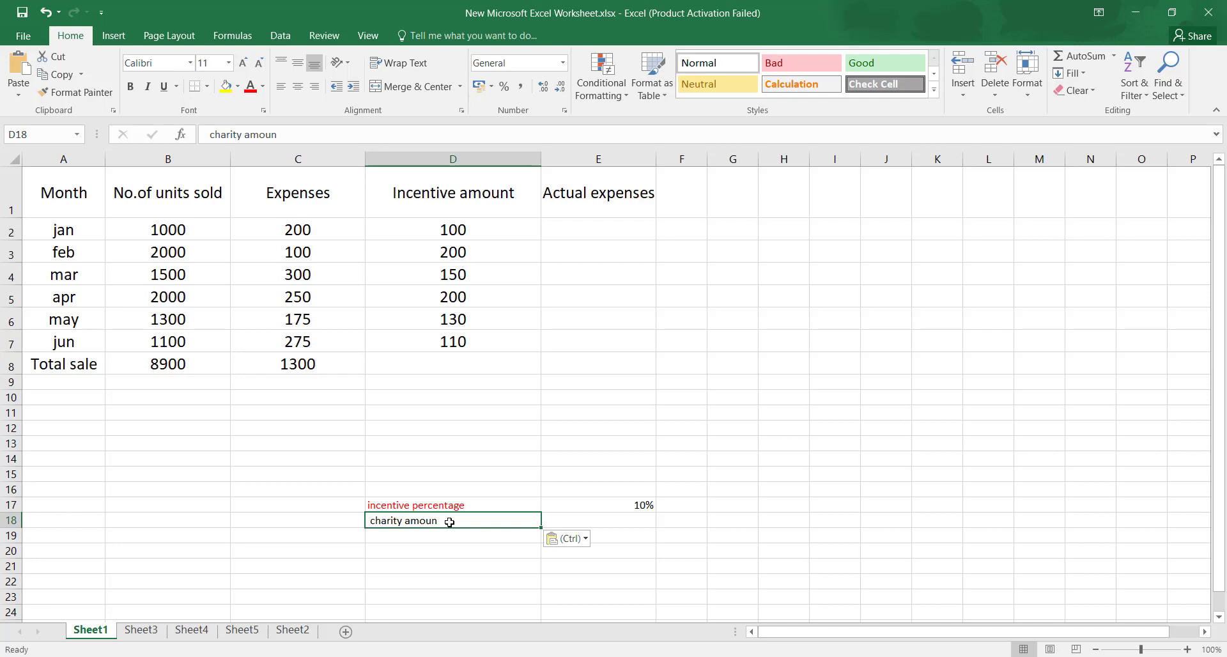
# - Complete the D18 label as "charity amount" and make its text red
pyautogui.doubleClick(450, 522)
pyautogui.write('t')
pyautogui.moveTo(379, 522); pyautogui.dragTo(458, 522)
pyautogui.click(498, 509)
# - Enter 100 as the charity amount in E18
pyautogui.click(604, 525)
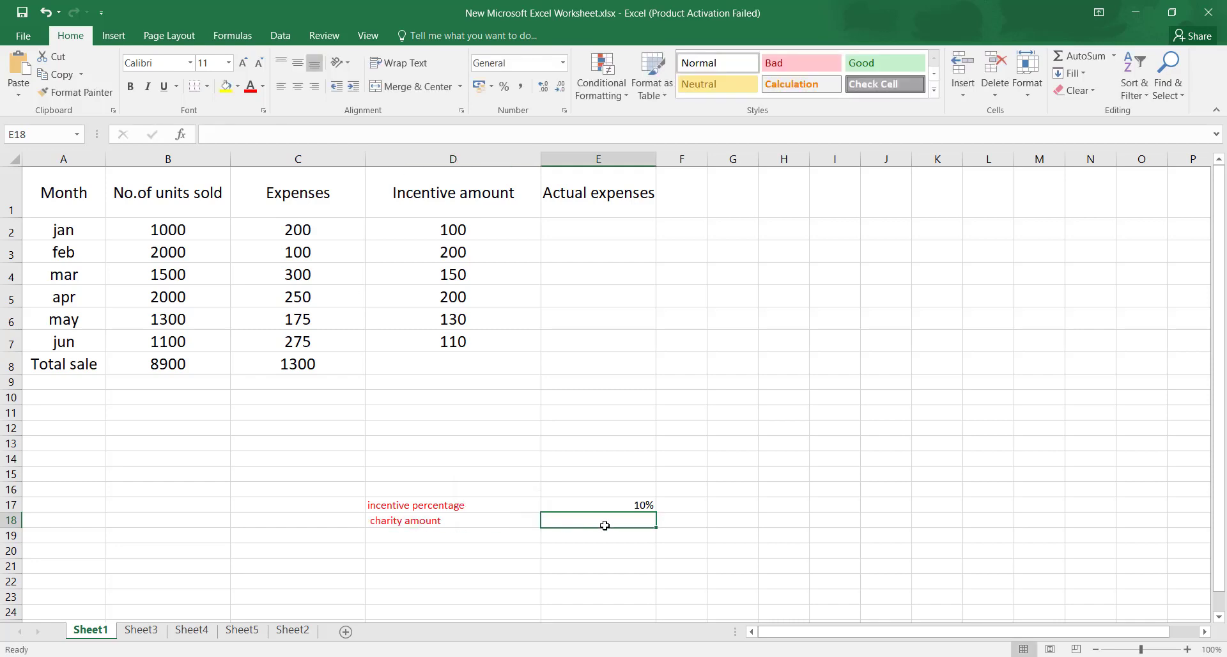
pyautogui.write('100')
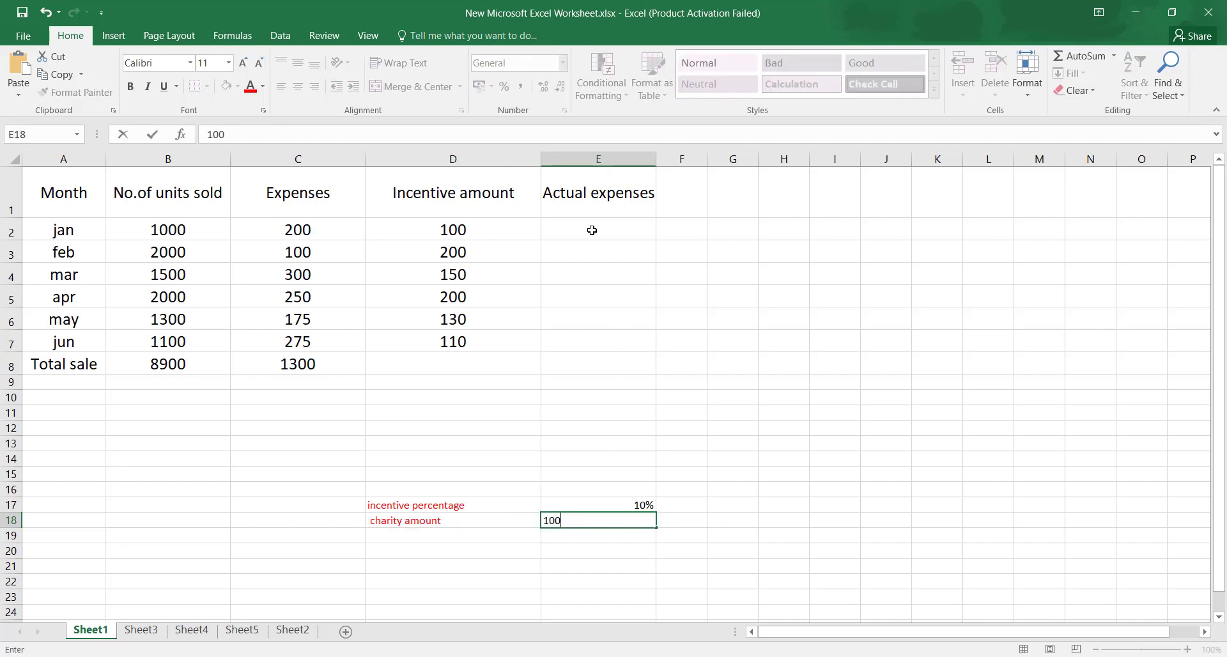
pyautogui.click(592, 230)
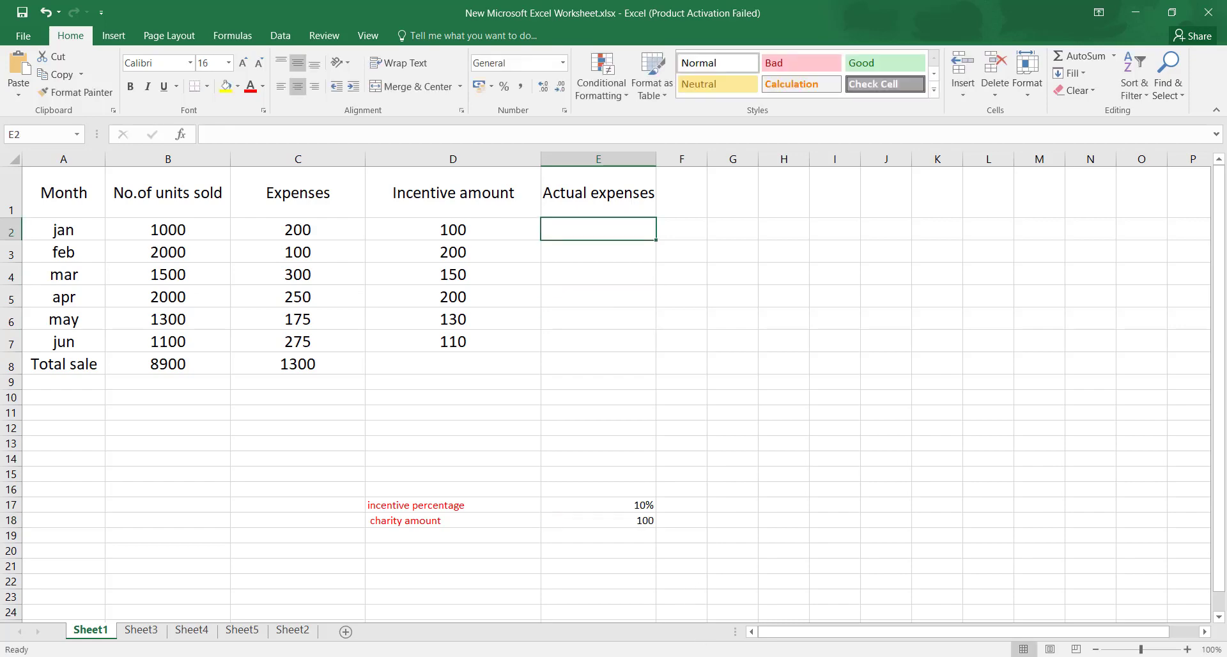
# - Switch to the textbook page in Photos, read the mixed reference formula instructions up close, and return to the Excel worksheet
pyautogui.hotkey('alt', 'Tab')
pyautogui.doubleClick(897, 391)
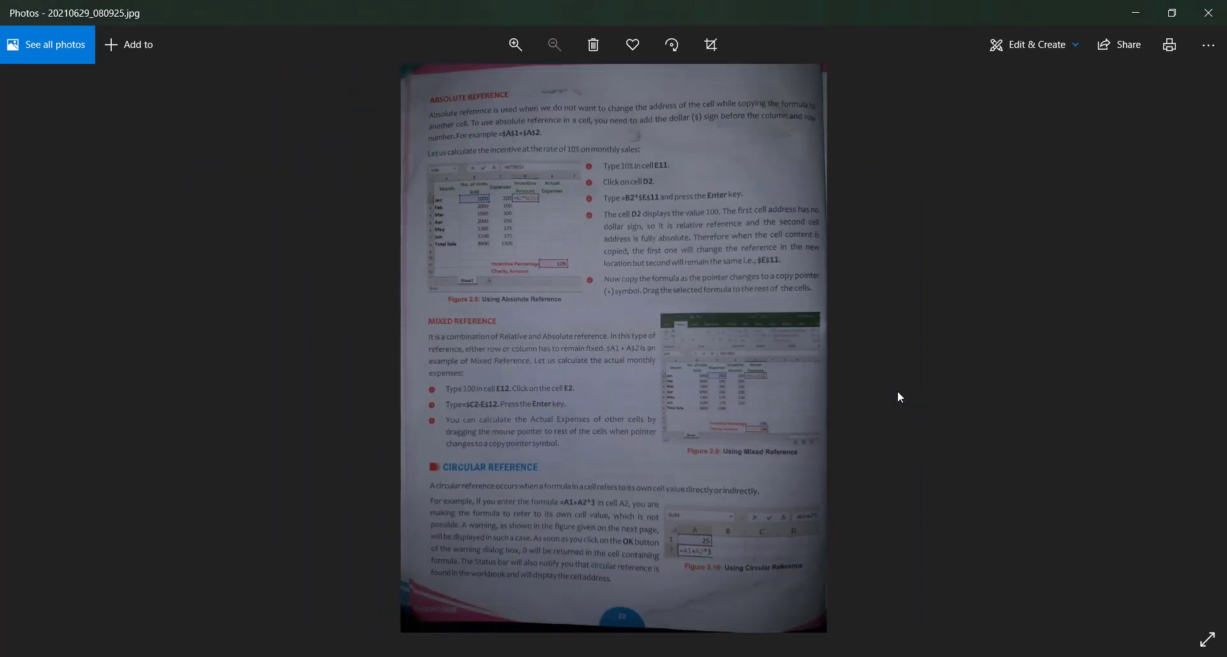
pyautogui.doubleClick(897, 391)
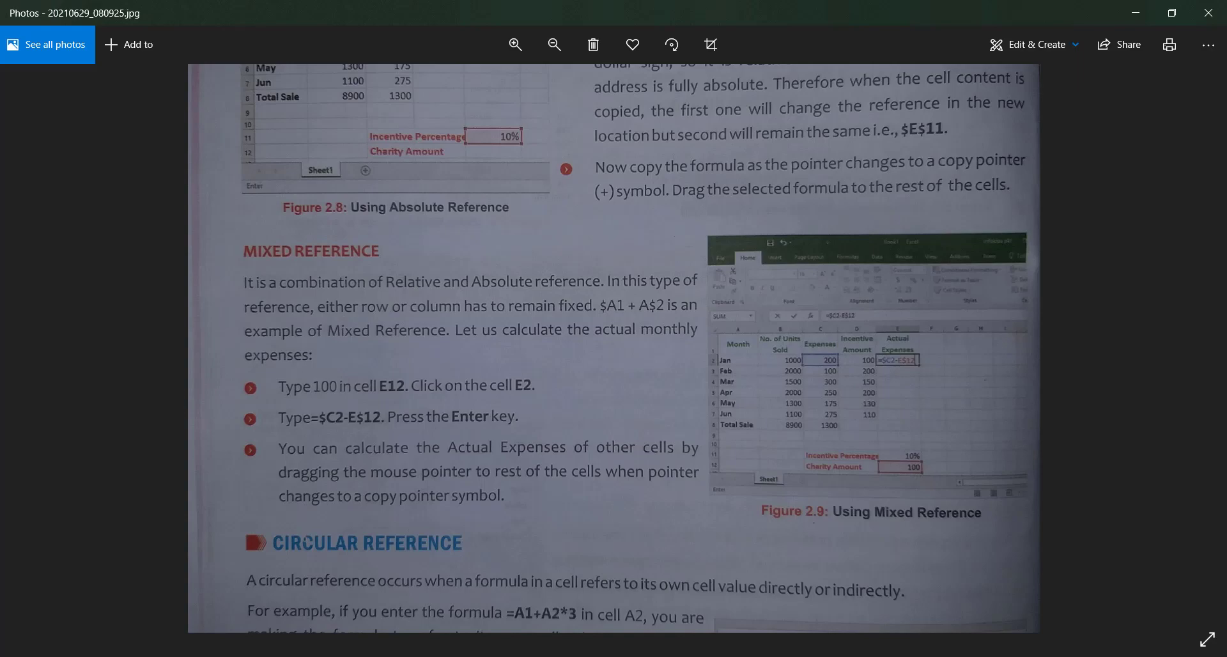
pyautogui.hotkey('alt', 'Tab')
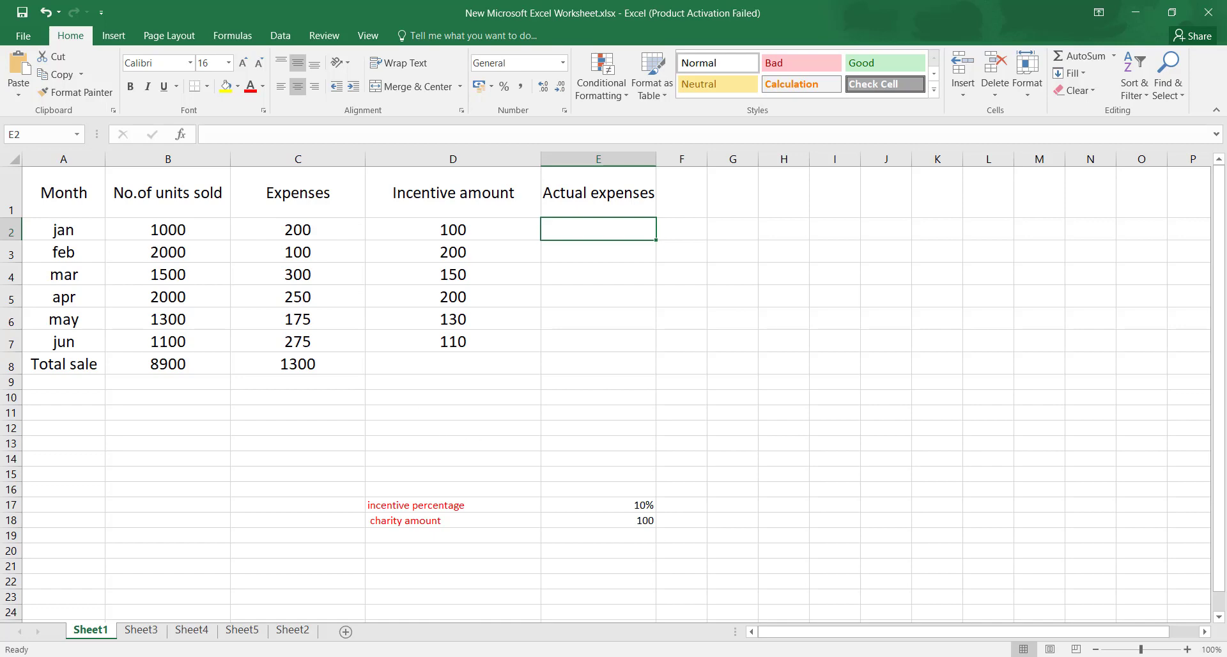
pyautogui.hotkey('alt', 'Tab')
pyautogui.hotkey('alt', 'Tab')
# - Enter the jan actual expenses formula =C2-E18 in E2 and fill it down to E7
pyautogui.click(340, 230)
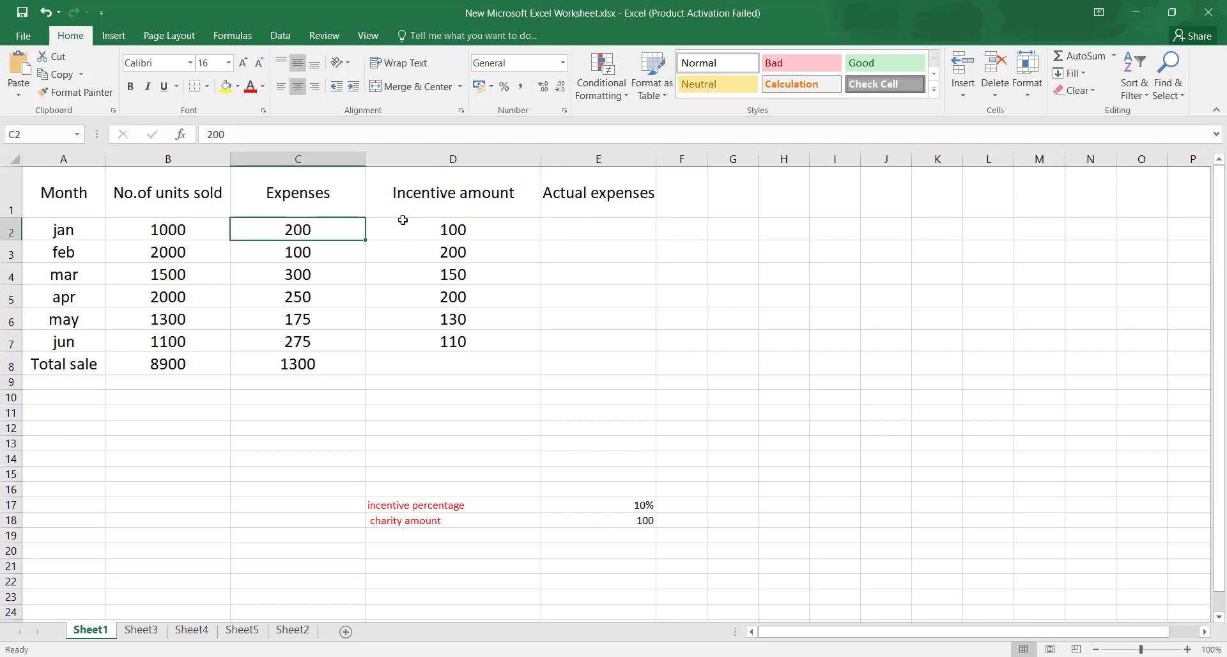
pyautogui.click(561, 227)
pyautogui.write('=')
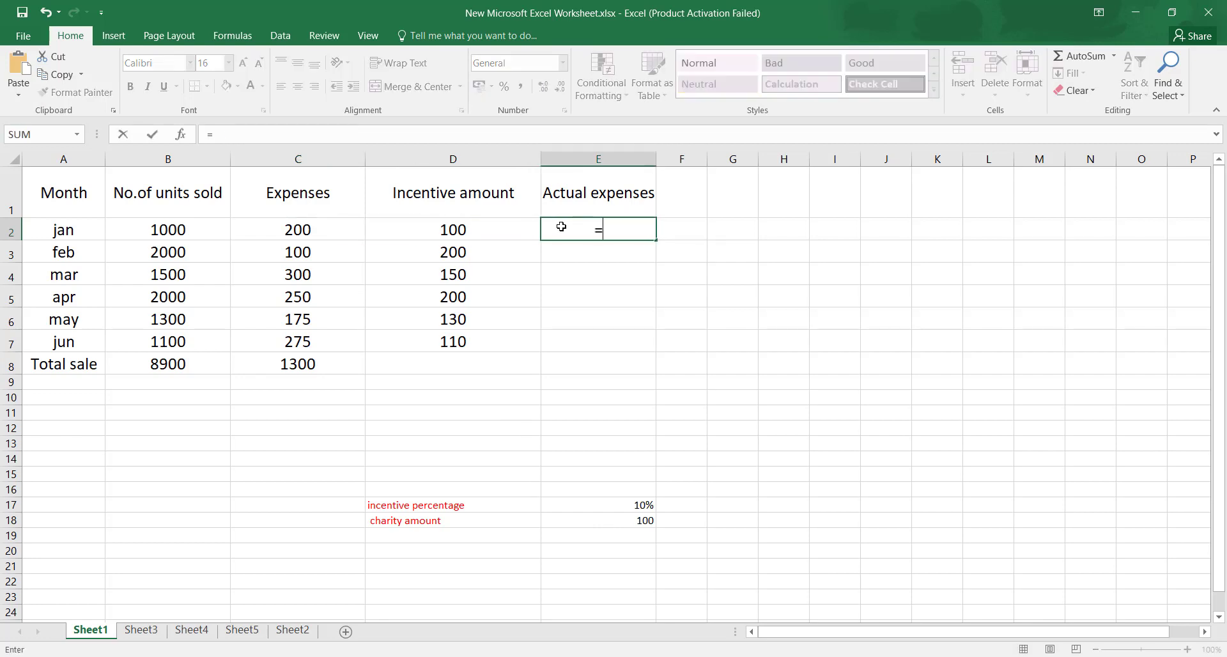
pyautogui.click(279, 231)
pyautogui.write('-')
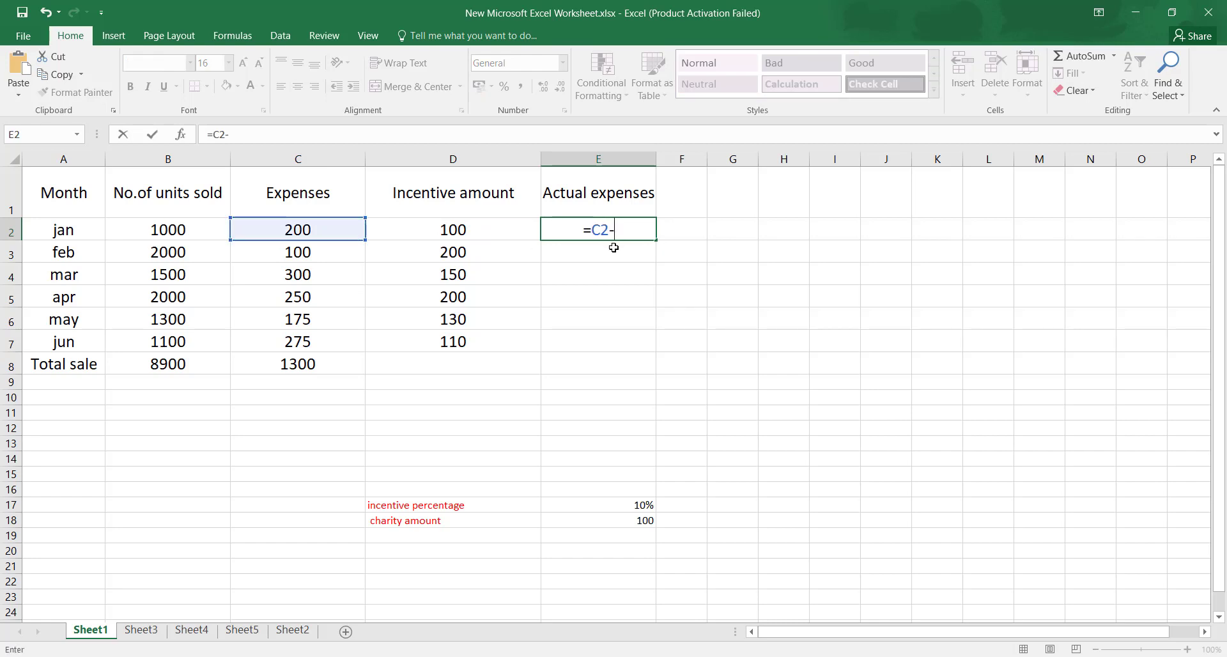
pyautogui.click(620, 523)
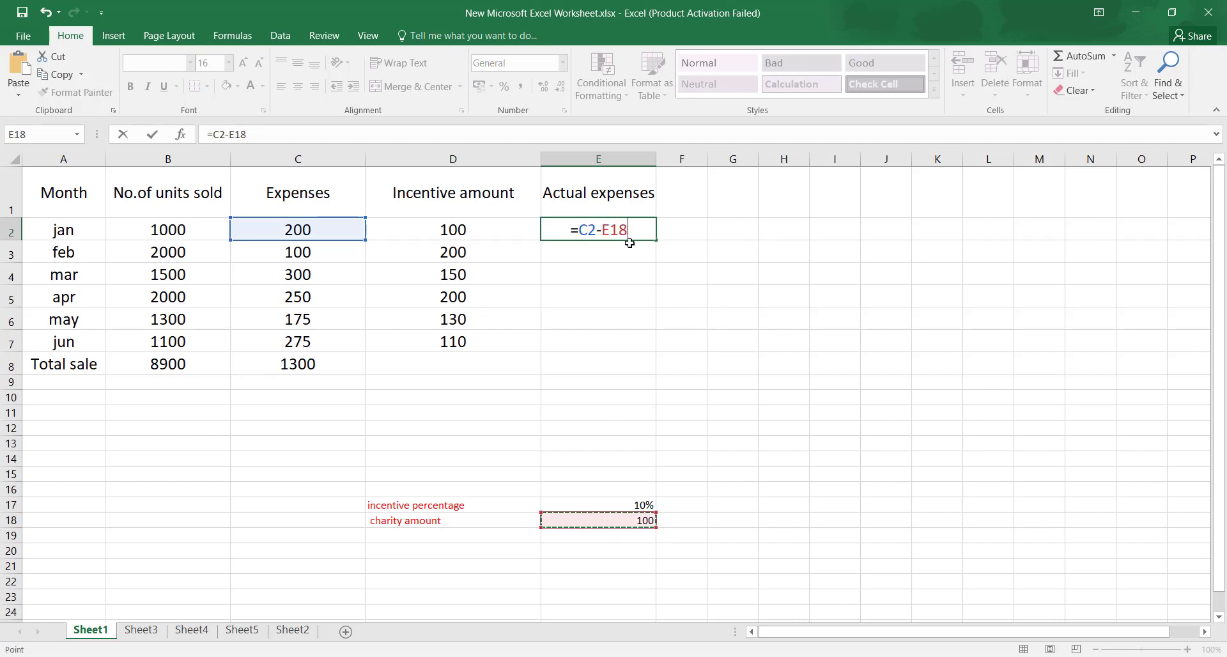
pyautogui.press('Return')
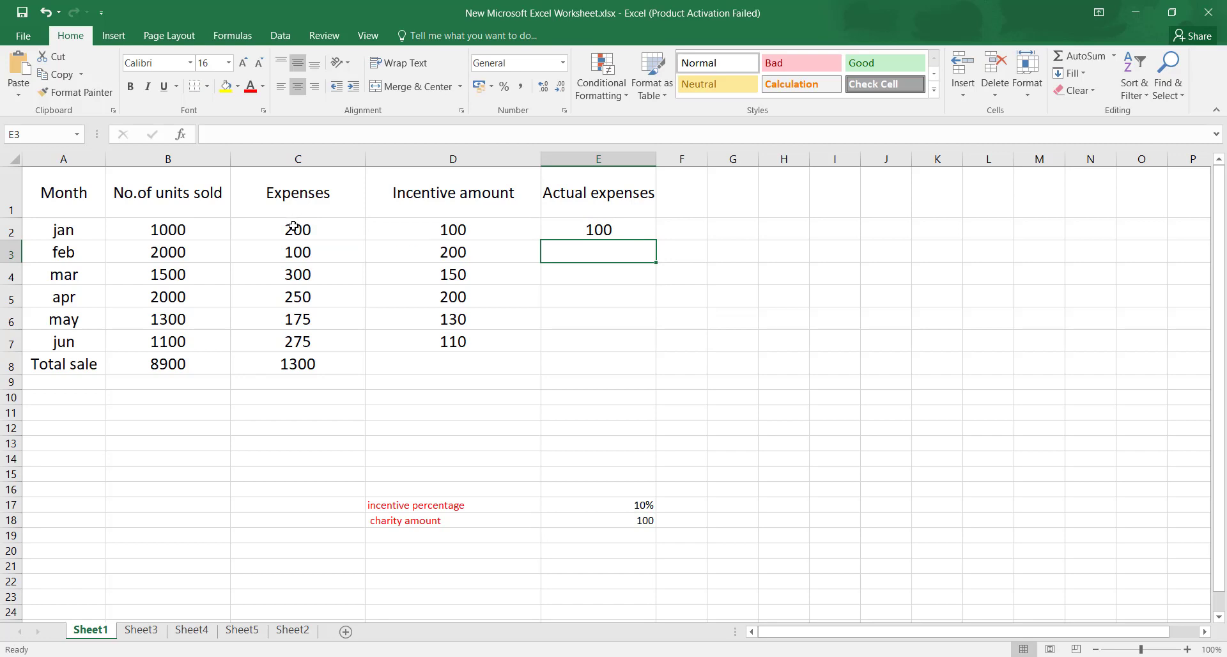
pyautogui.click(623, 231)
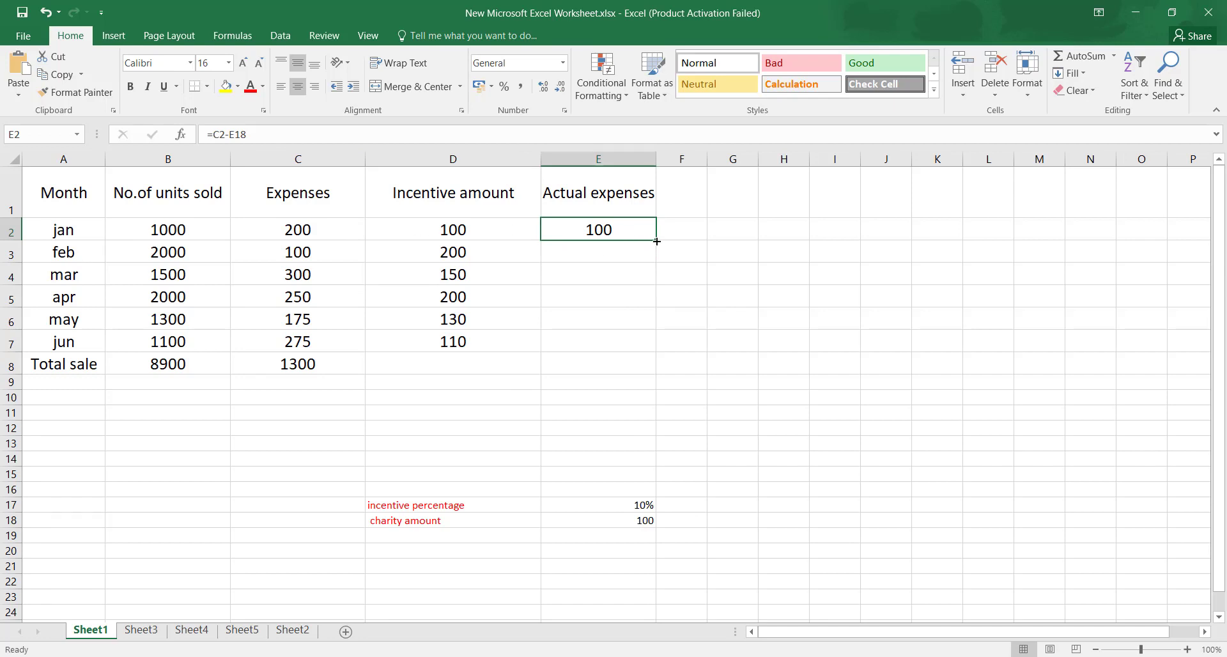
pyautogui.moveTo(657, 240); pyautogui.dragTo(649, 351)
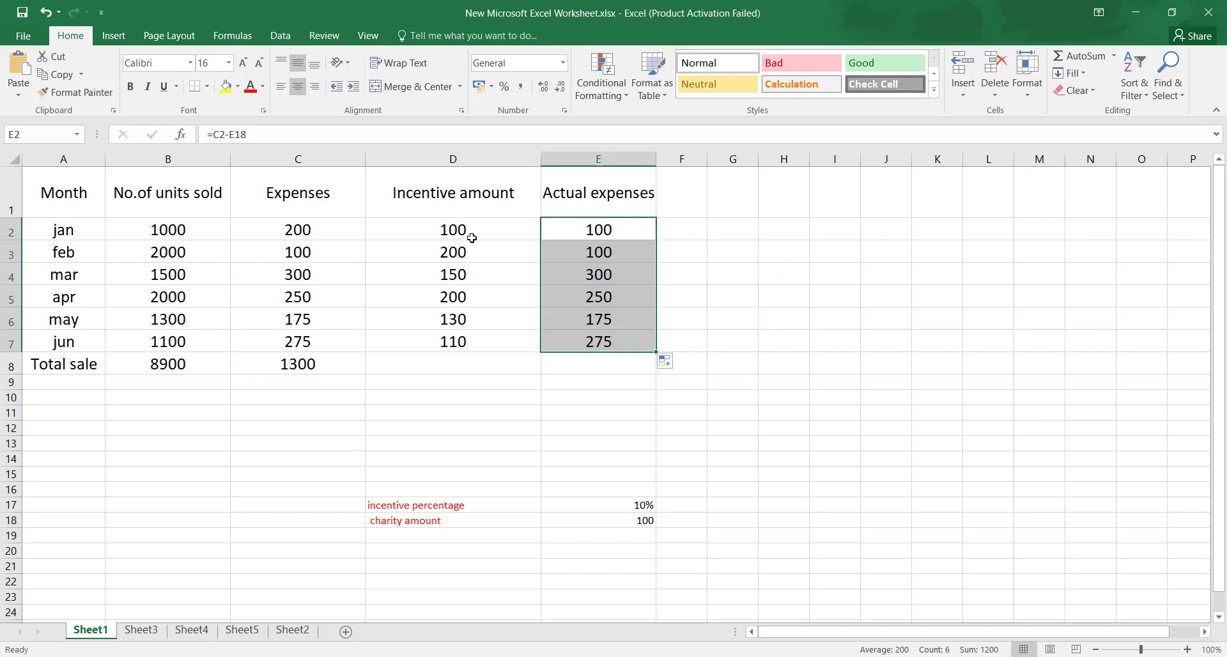
# - Check feb's expenses in C3, the charity amount in E18 and the cells referenced by the formula in E3
pyautogui.click(331, 255)
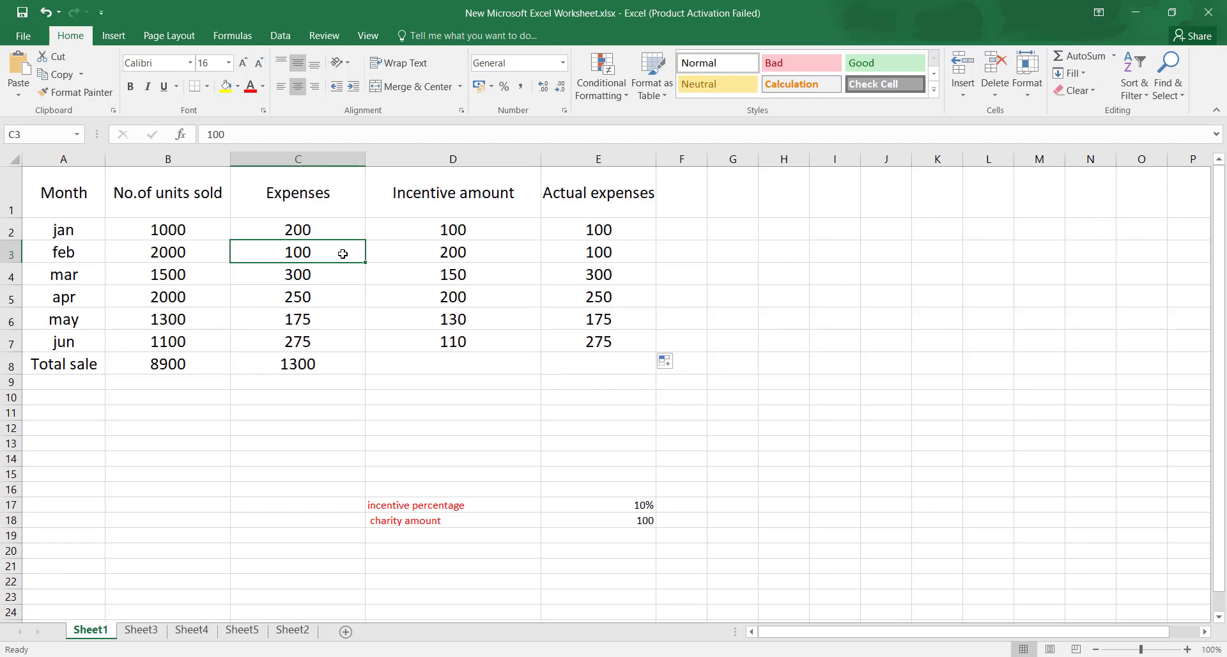
pyautogui.click(628, 522)
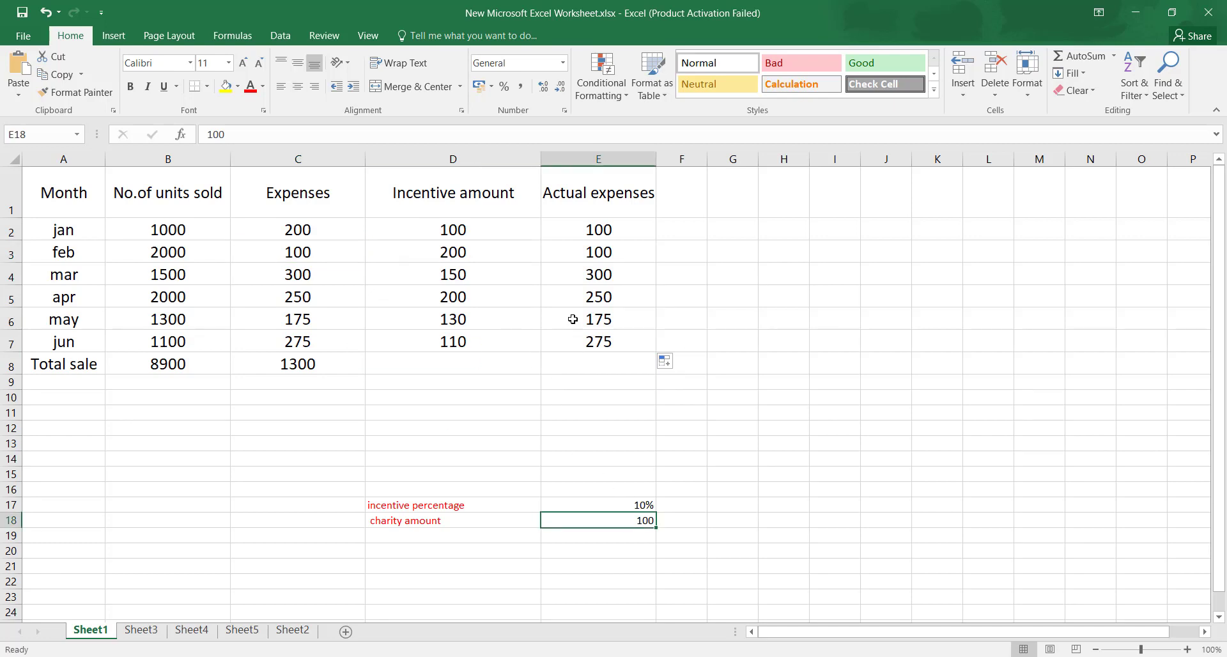
pyautogui.doubleClick(593, 251)
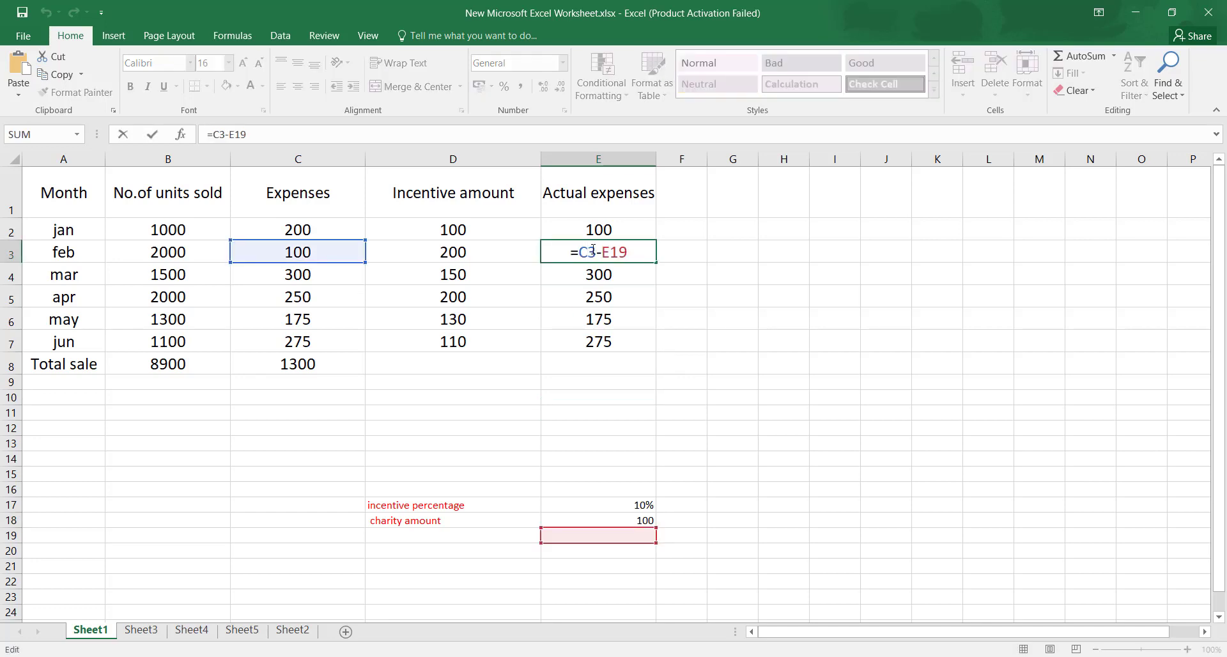
pyautogui.click(678, 248)
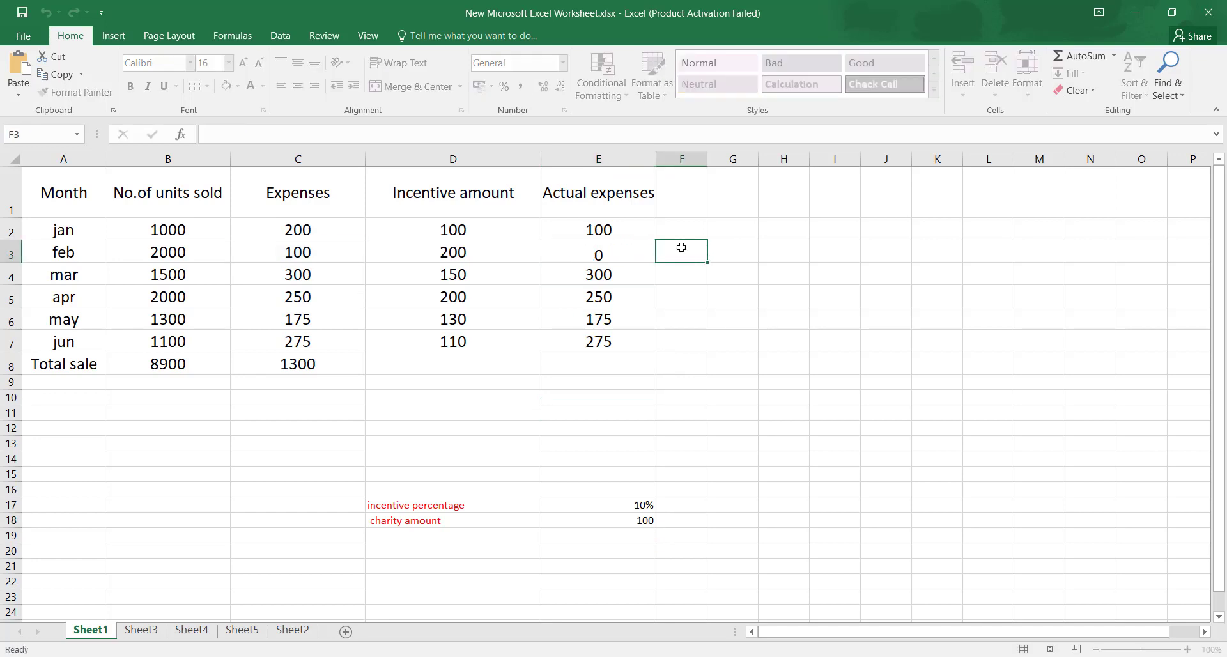
# - Compare the filled actual expenses formulas for feb and mar in E3 and E4
pyautogui.click(608, 251)
pyautogui.click(606, 276)
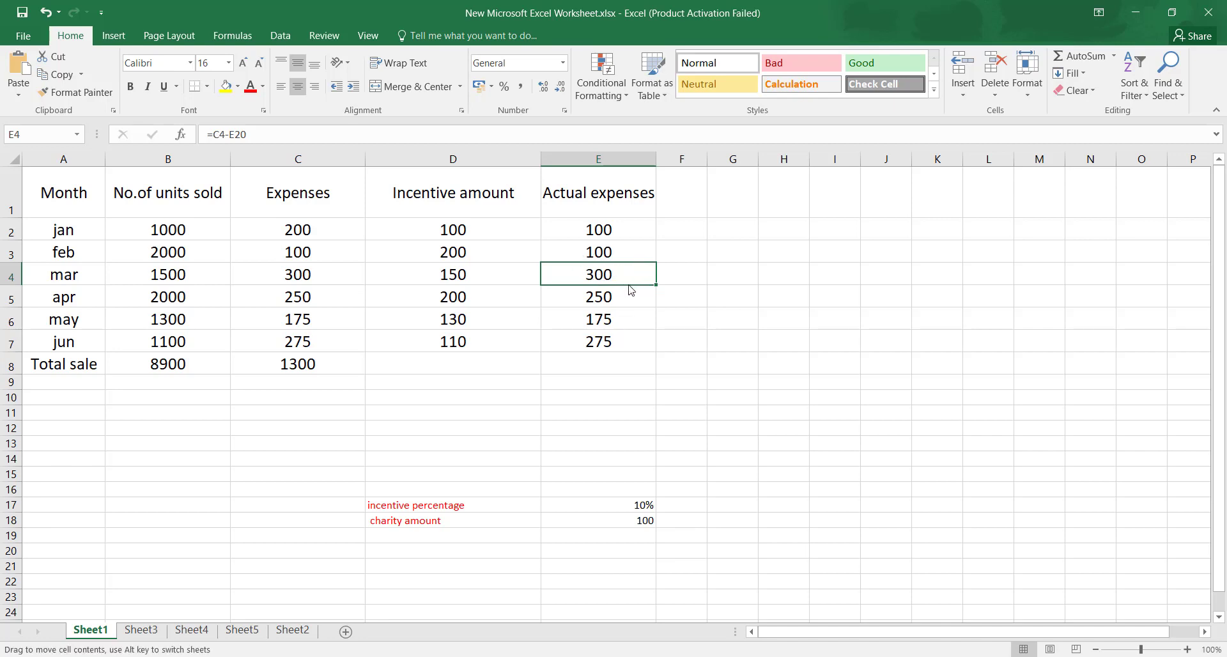
pyautogui.moveTo(629, 248); pyautogui.dragTo(630, 339)
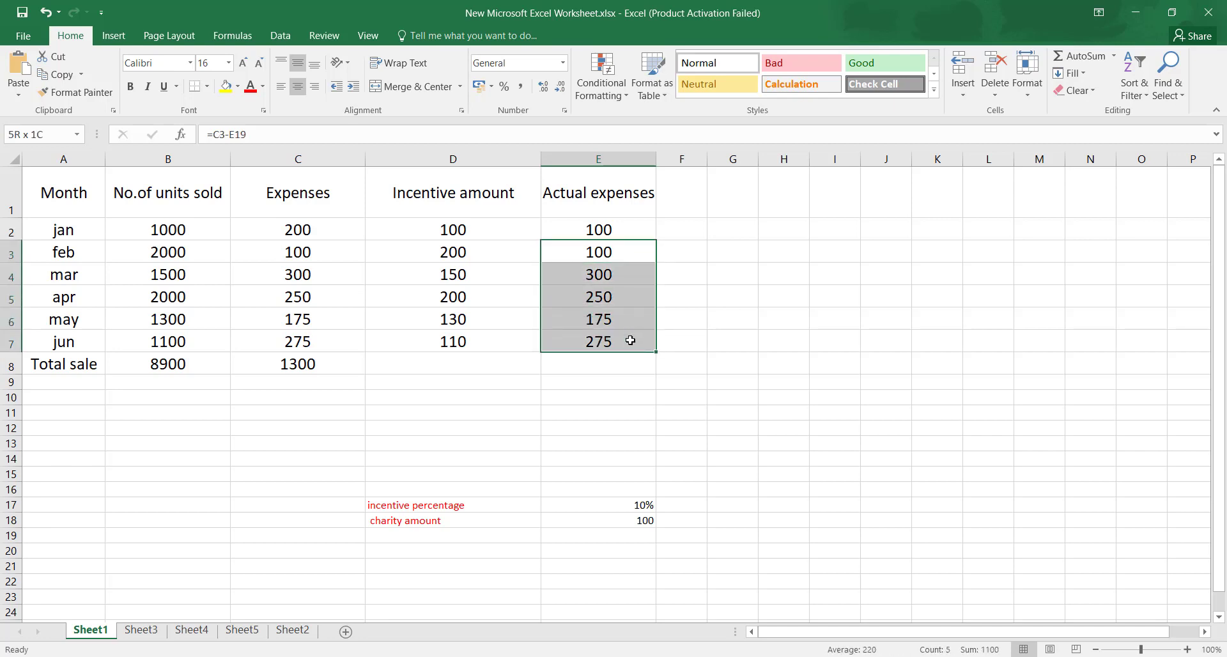
pyautogui.click(717, 318)
pyautogui.click(618, 253)
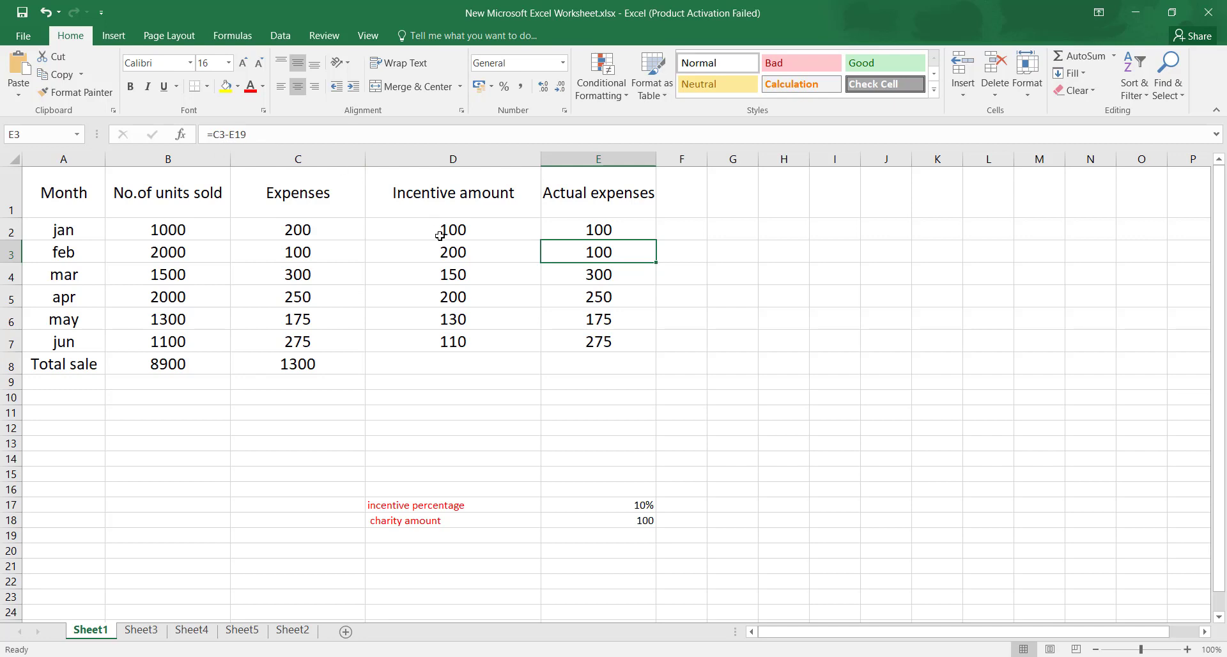
pyautogui.click(602, 275)
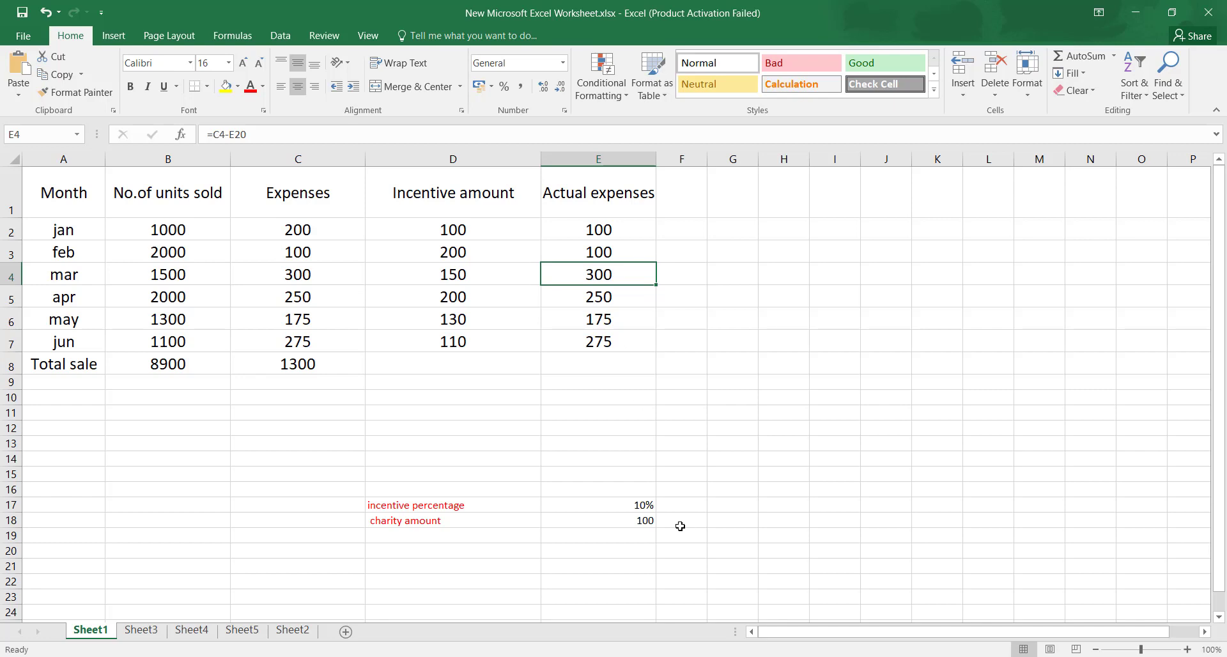
# - Compare the feb to jun expenses and actual expenses with the cells beneath the charity amount, E19 to E23
pyautogui.click(633, 557)
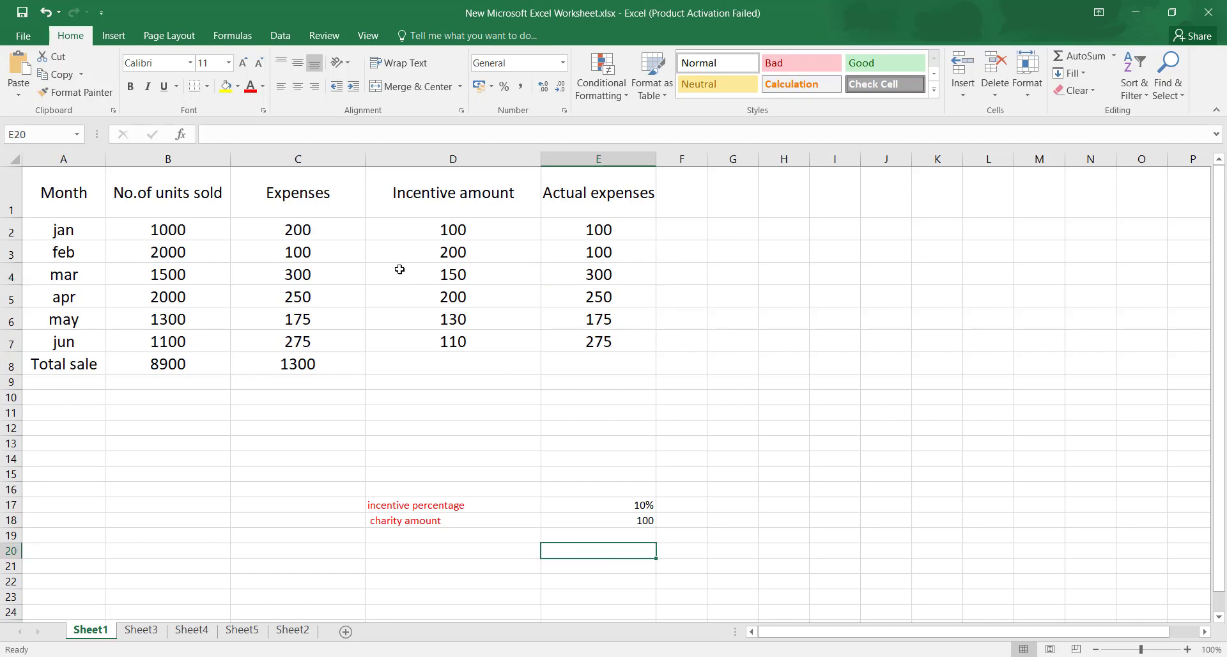
pyautogui.moveTo(313, 257); pyautogui.dragTo(340, 337)
pyautogui.moveTo(615, 250); pyautogui.dragTo(618, 333)
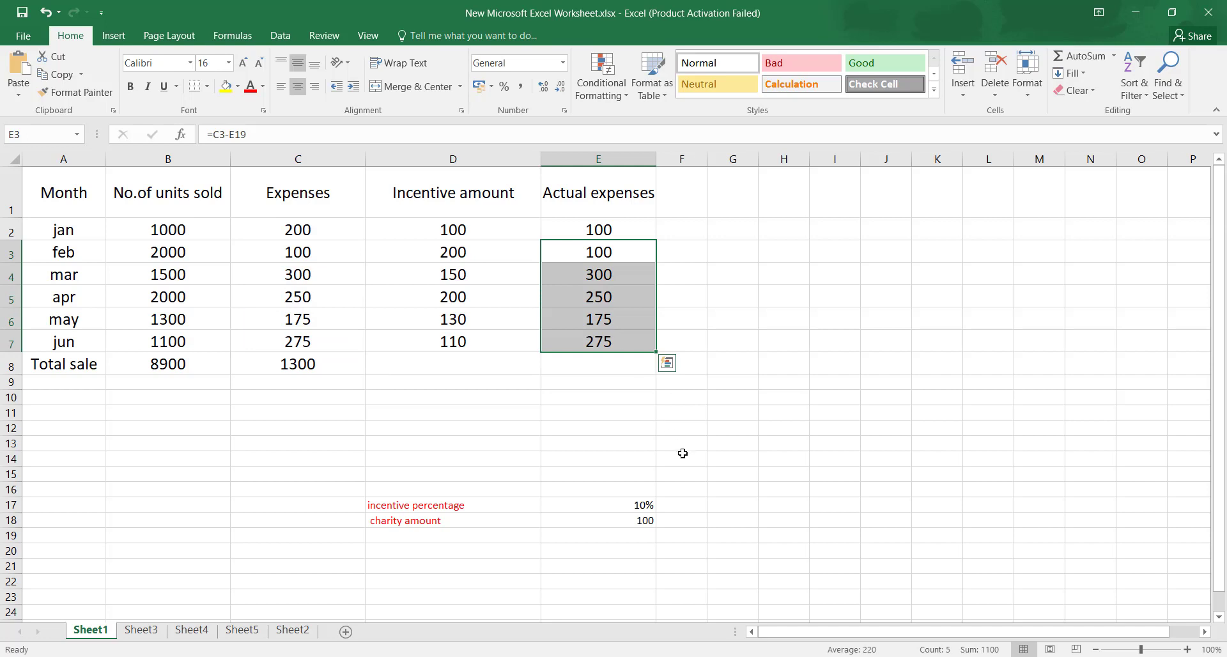
pyautogui.moveTo(646, 540); pyautogui.dragTo(647, 601)
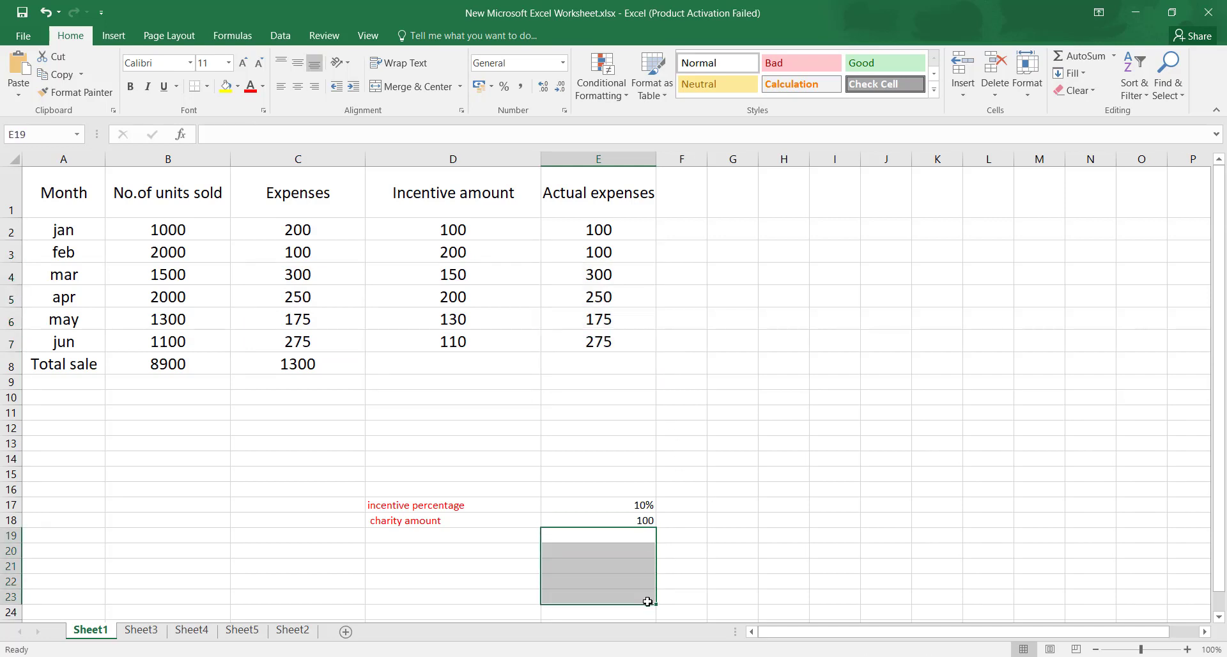
pyautogui.click(594, 254)
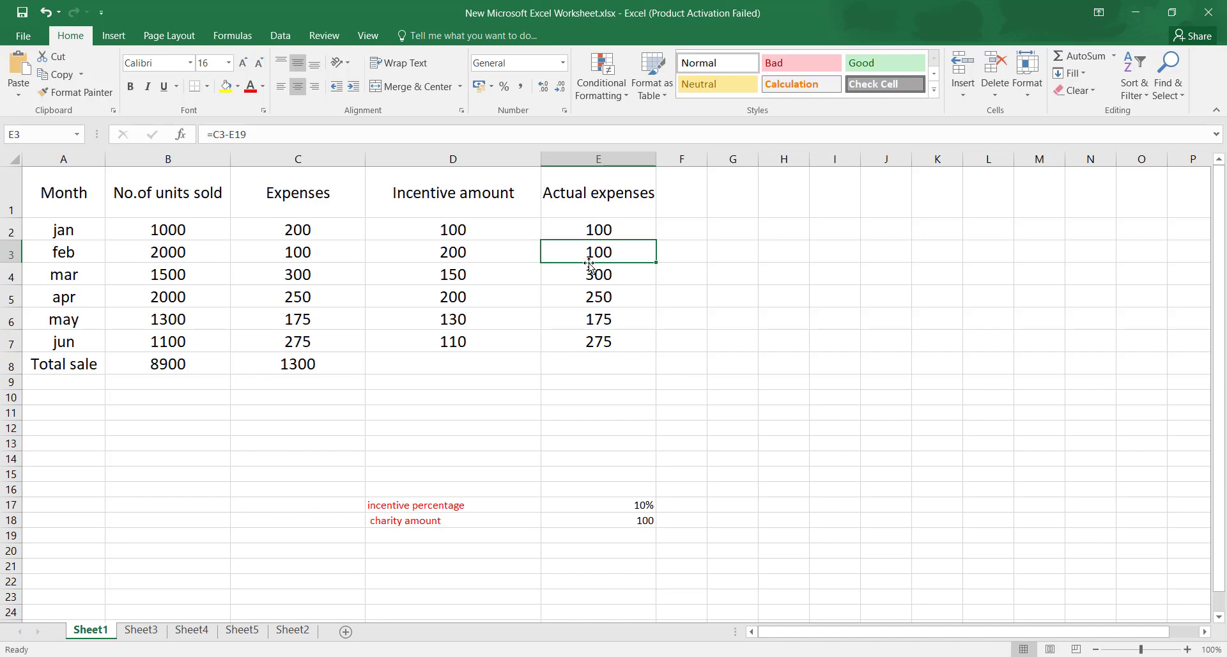
pyautogui.click(635, 522)
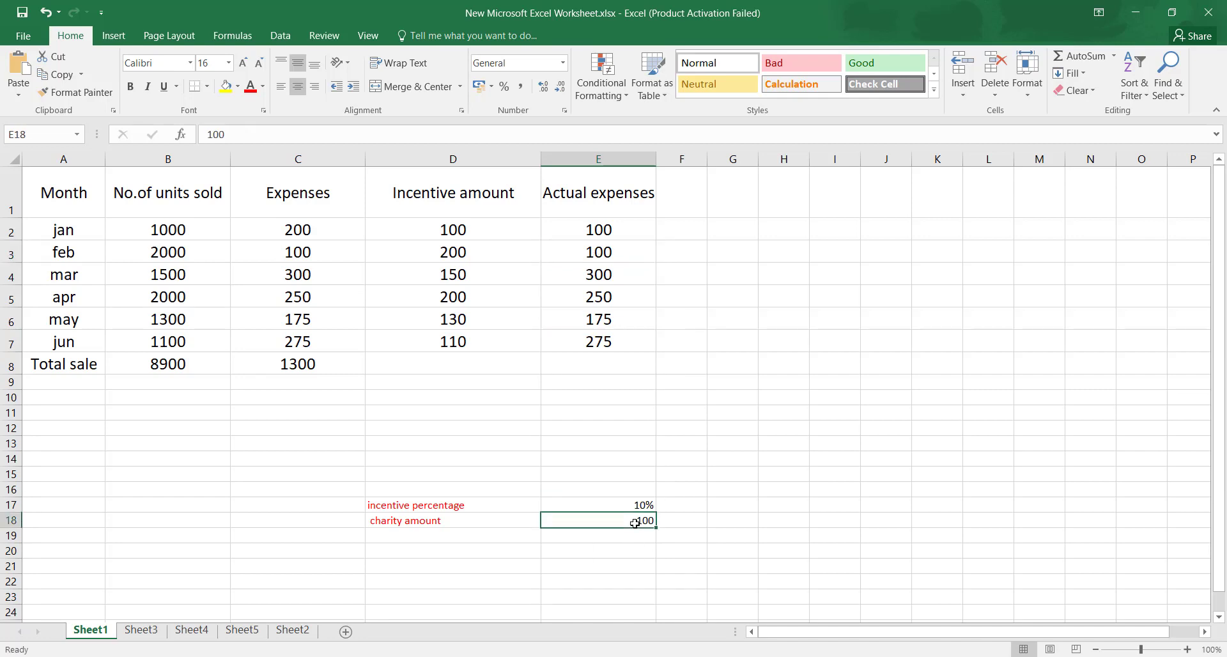
pyautogui.click(625, 534)
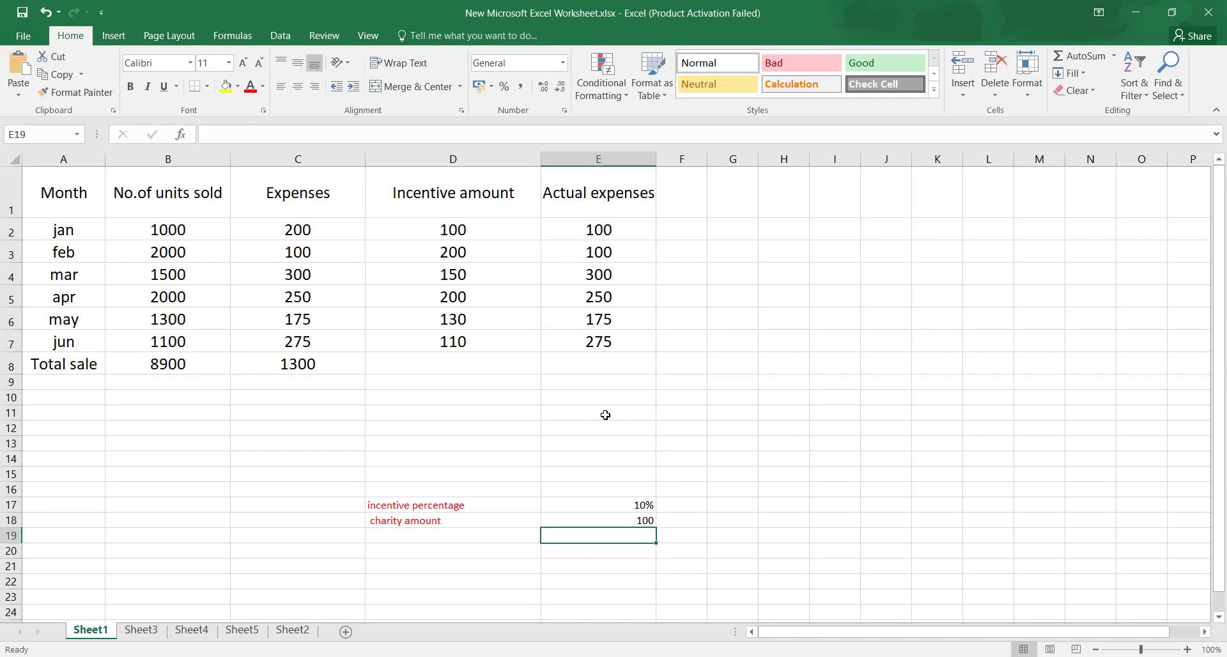
# - Try changing mar's actual expenses formula in E4 to =C4-E$2
pyautogui.click(603, 275)
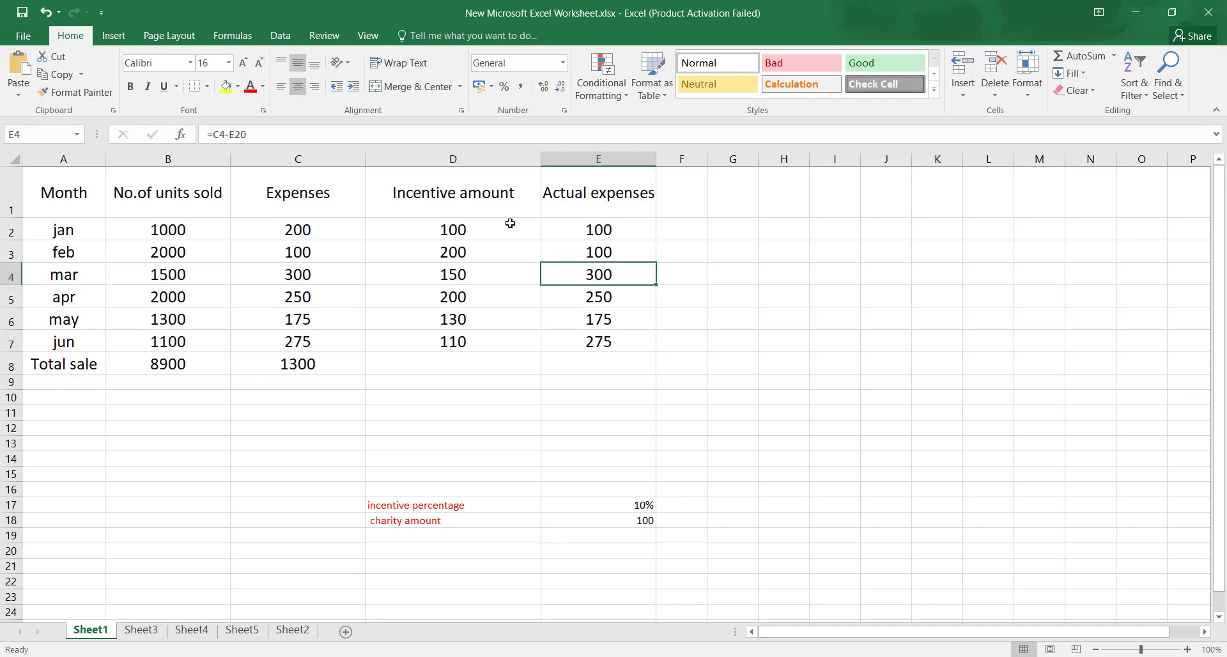
pyautogui.click(246, 134)
pyautogui.moveTo(247, 134); pyautogui.dragTo(235, 135)
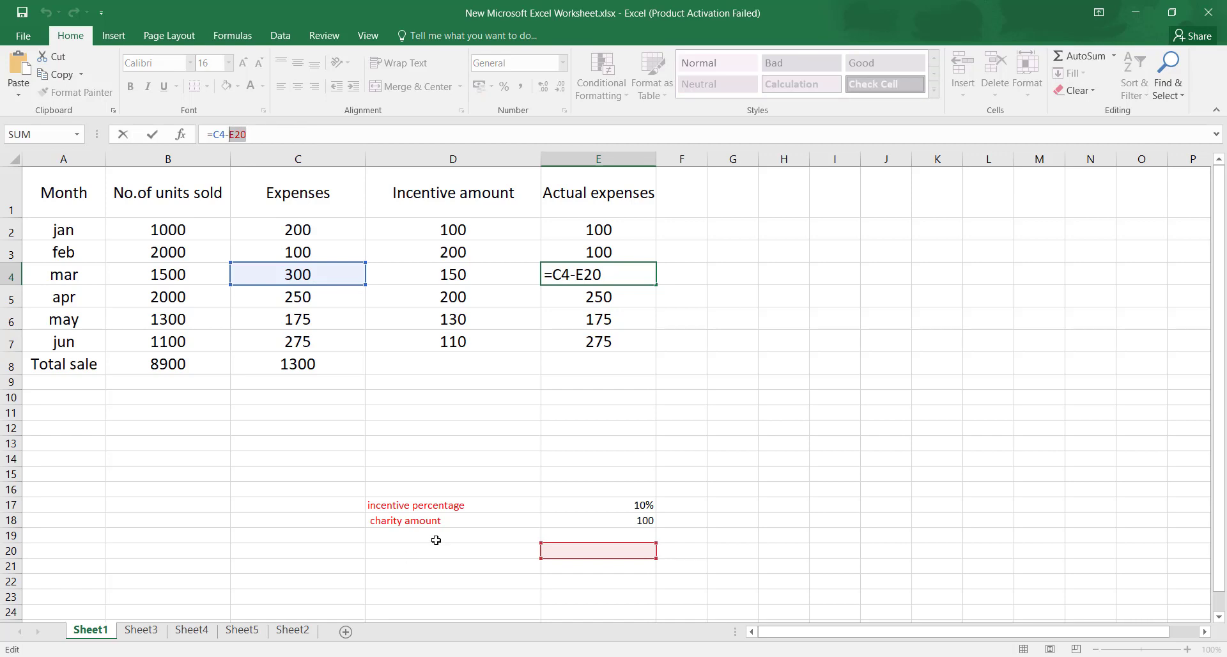
pyautogui.click(647, 550)
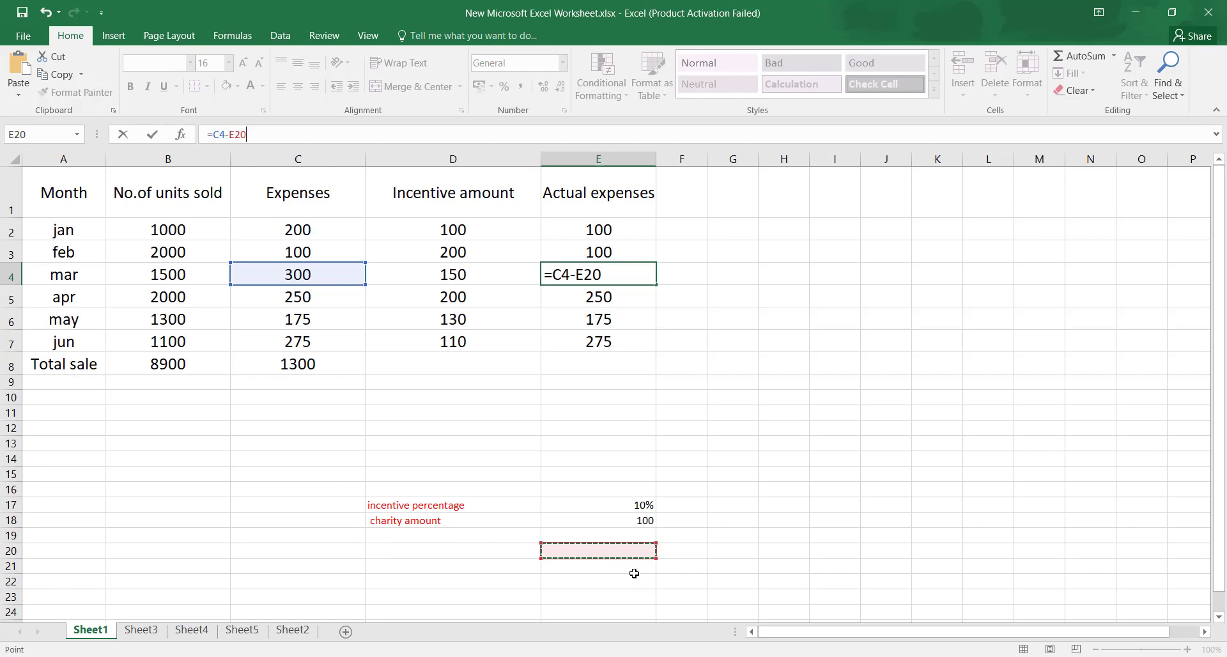
pyautogui.click(634, 566)
pyautogui.click(628, 584)
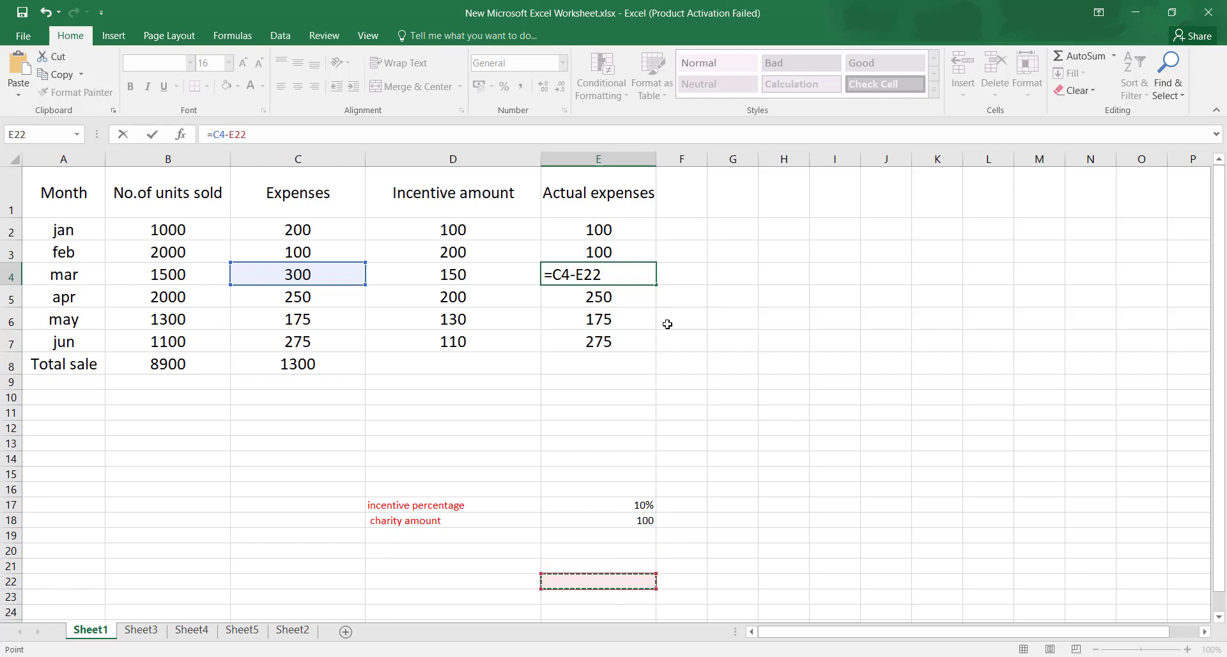
pyautogui.click(571, 228)
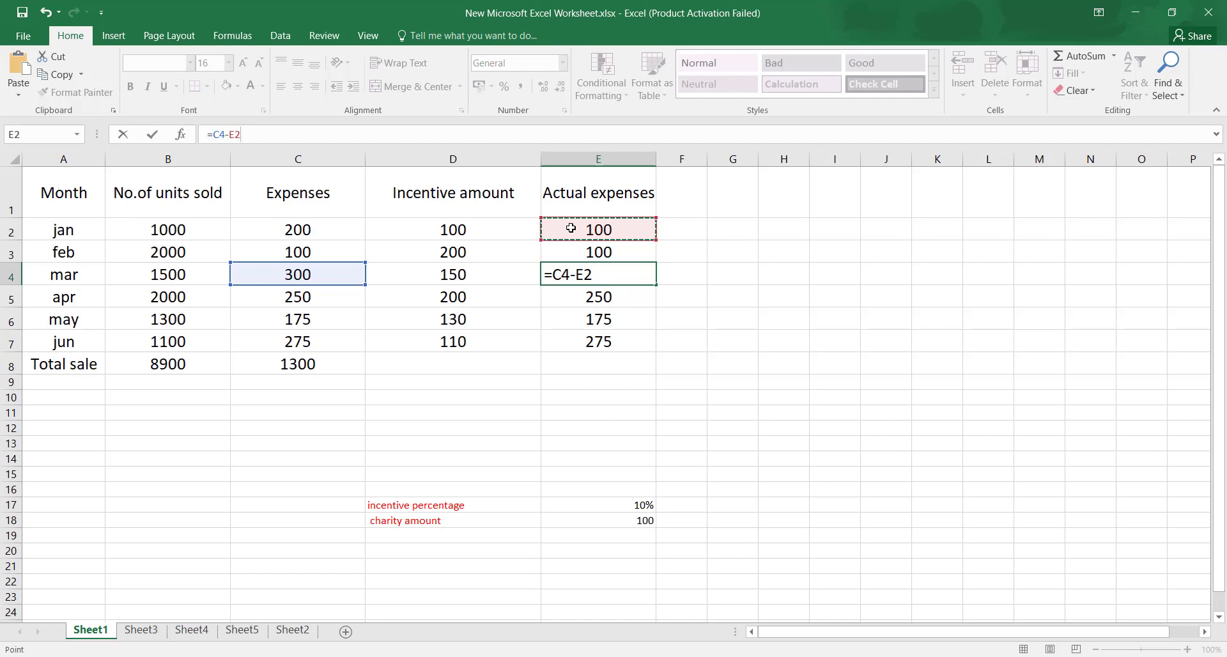
pyautogui.click(236, 134)
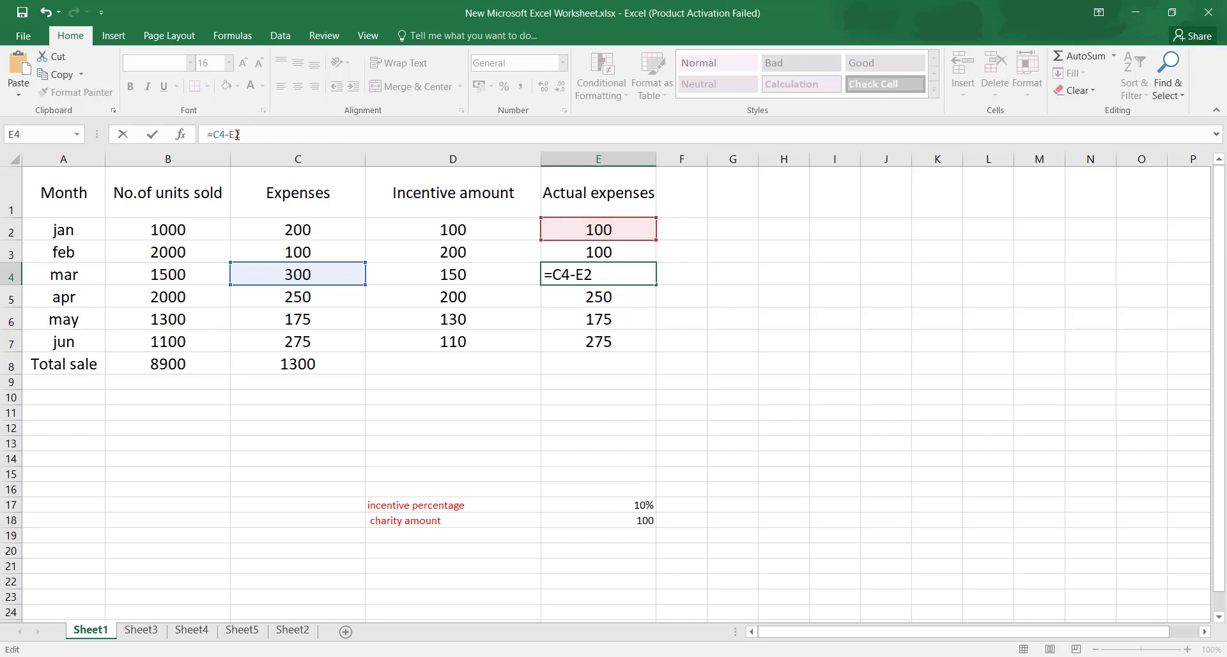
pyautogui.write('$')
pyautogui.click(621, 521)
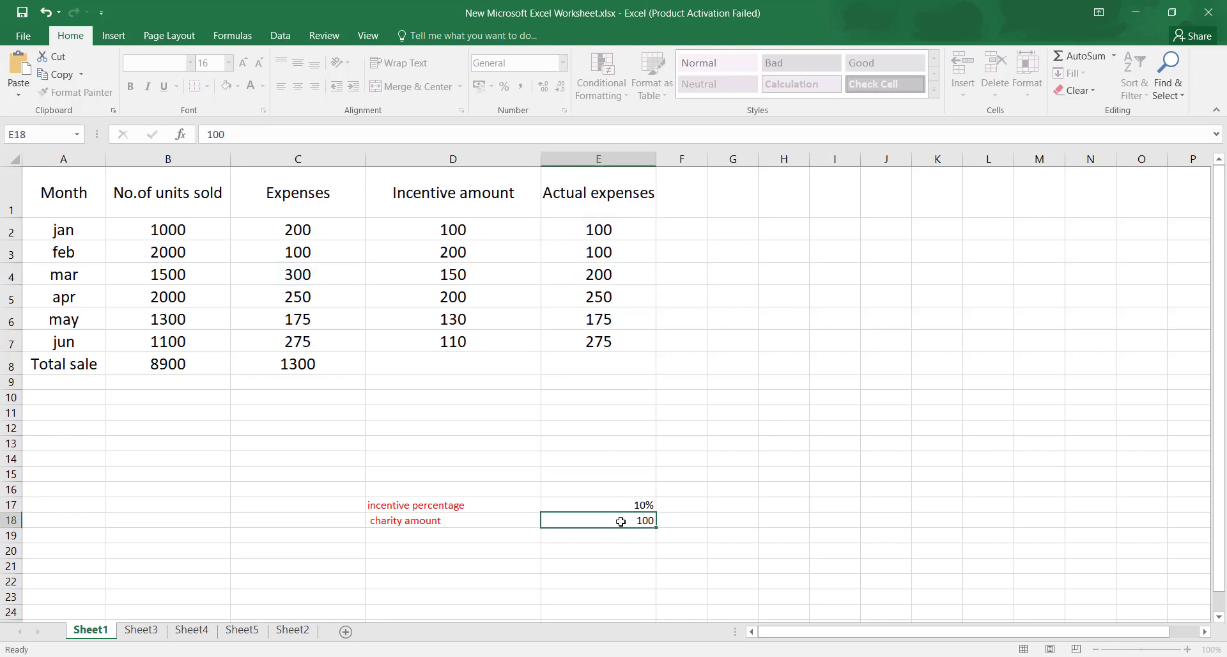
# - Compare jan's incentive and actual expenses formulas in D2 and E2, and check the charity amount in E18
pyautogui.click(585, 229)
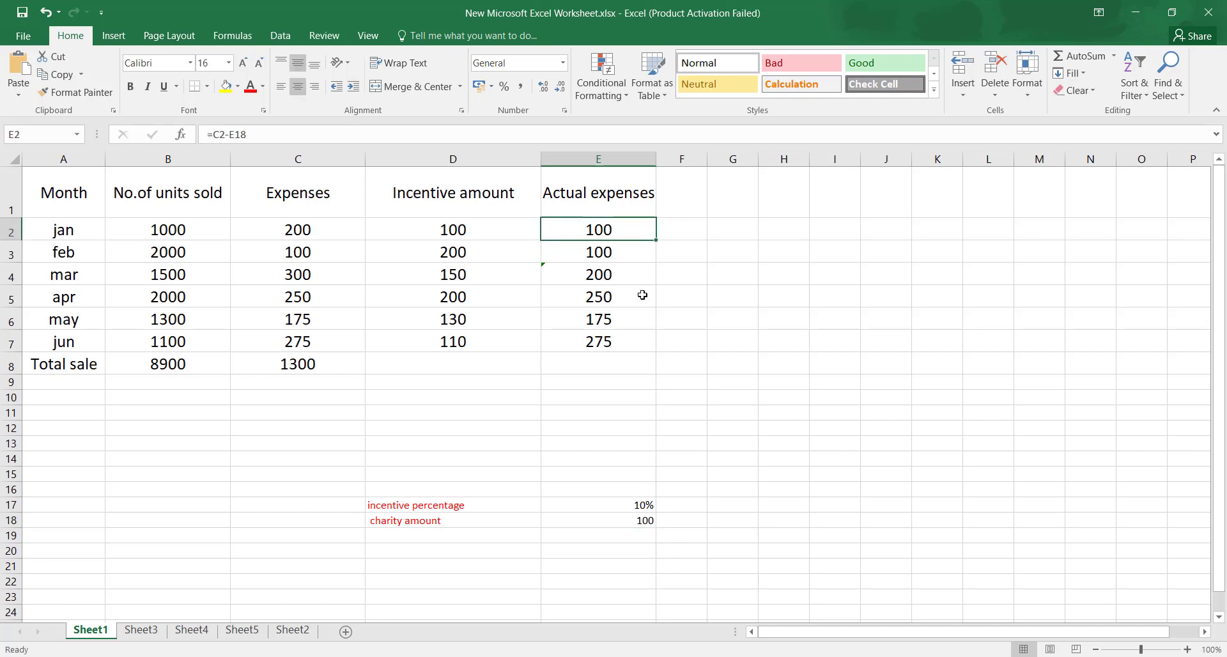
pyautogui.click(536, 219)
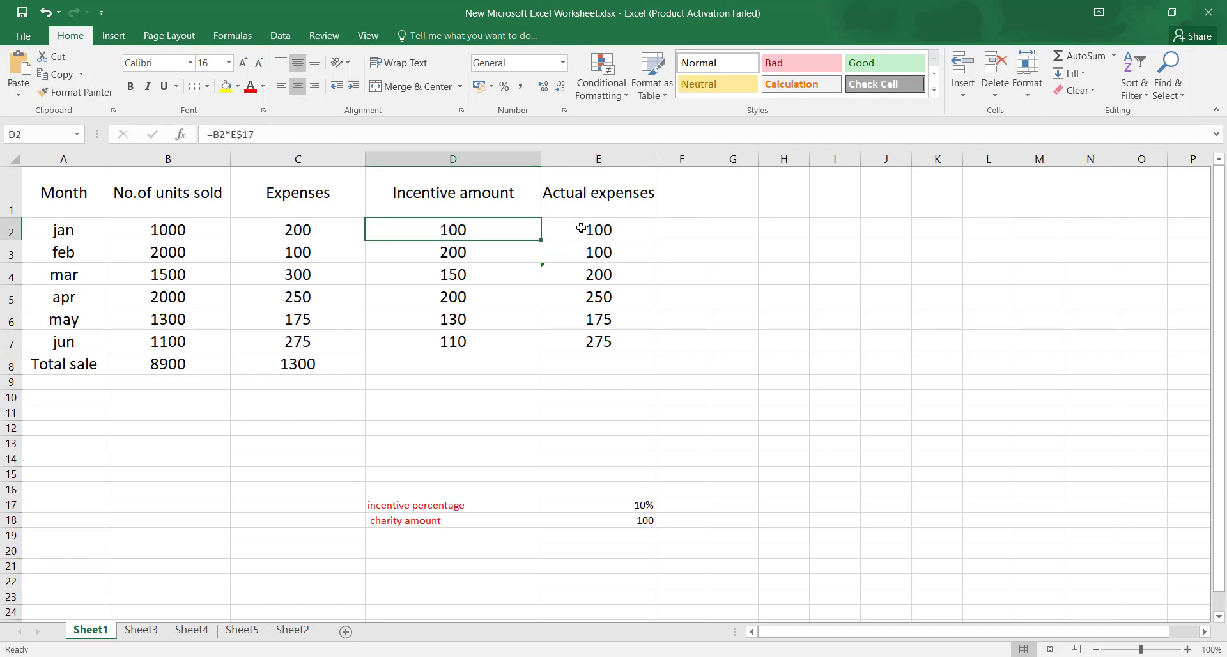
pyautogui.click(581, 228)
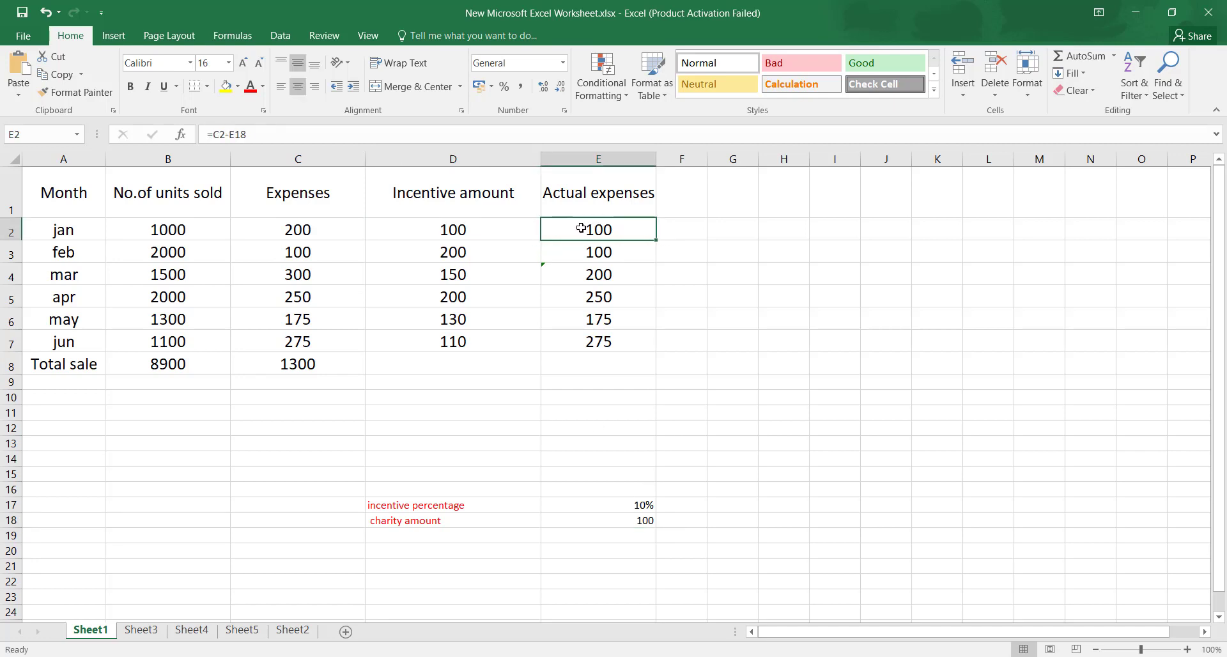
pyautogui.click(629, 521)
pyautogui.click(594, 231)
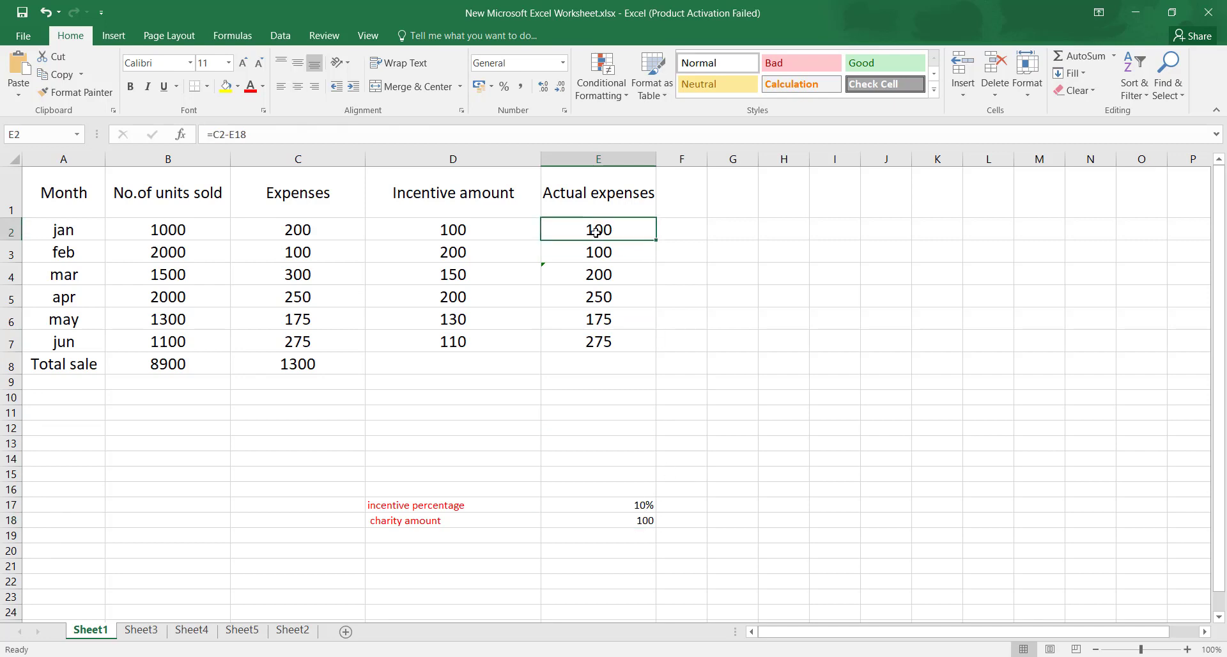
pyautogui.doubleClick(596, 230)
pyautogui.moveTo(596, 230); pyautogui.dragTo(598, 315)
pyautogui.moveTo(568, 224); pyautogui.dragTo(598, 230)
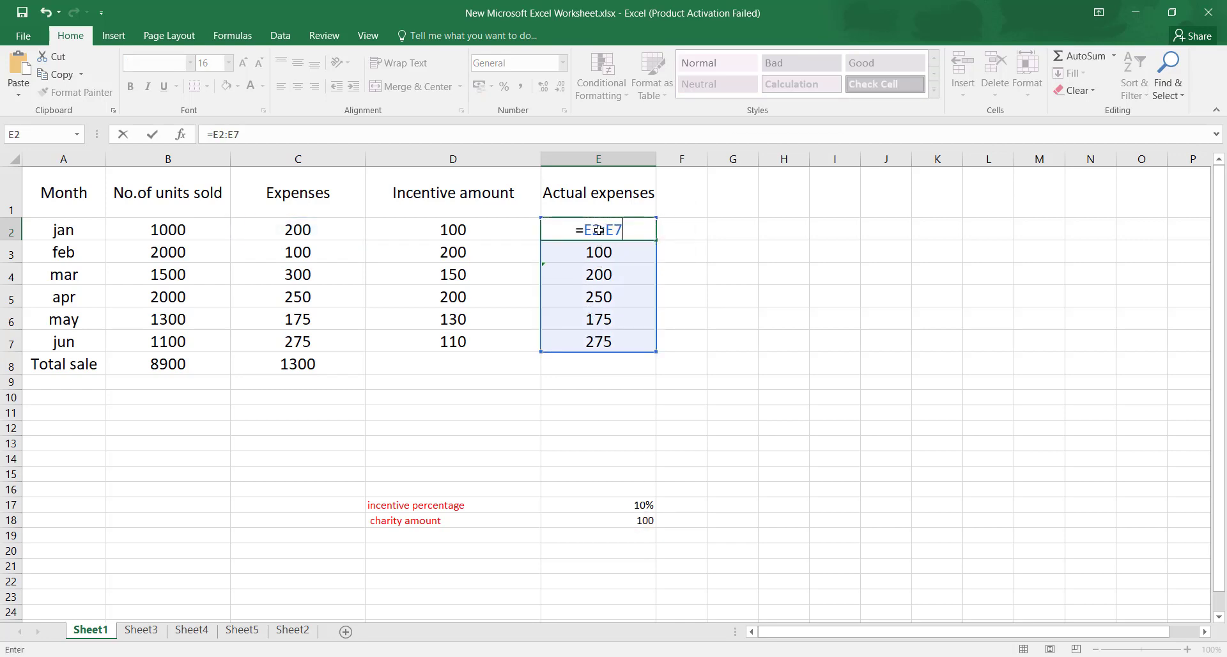
pyautogui.click(611, 274)
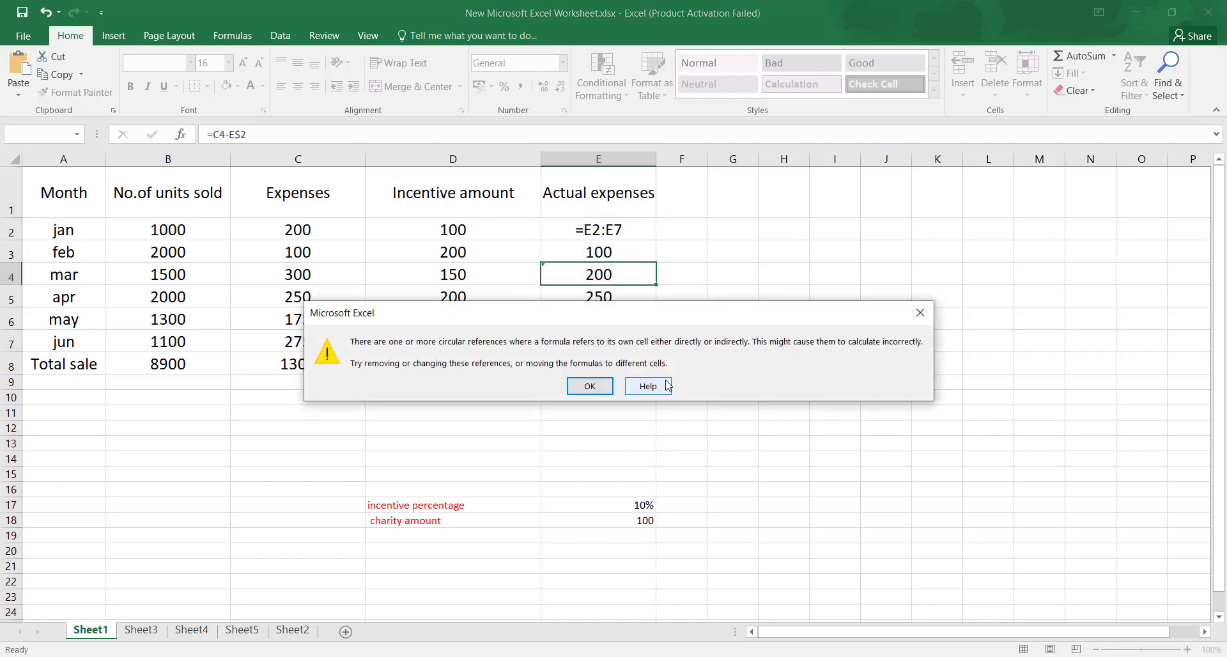
pyautogui.click(920, 313)
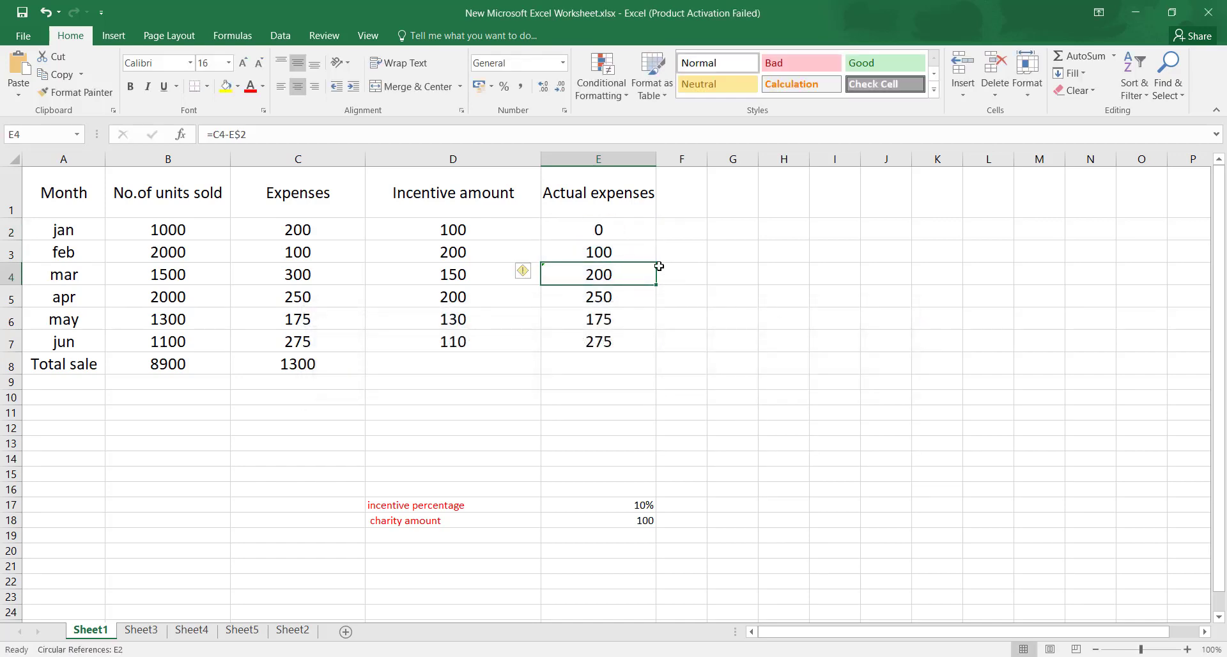
# - Clear the feb to jun actual expenses in E3:E7 and rewrite the jan formula in E2 as =C2-E18
pyautogui.moveTo(627, 252); pyautogui.dragTo(627, 341)
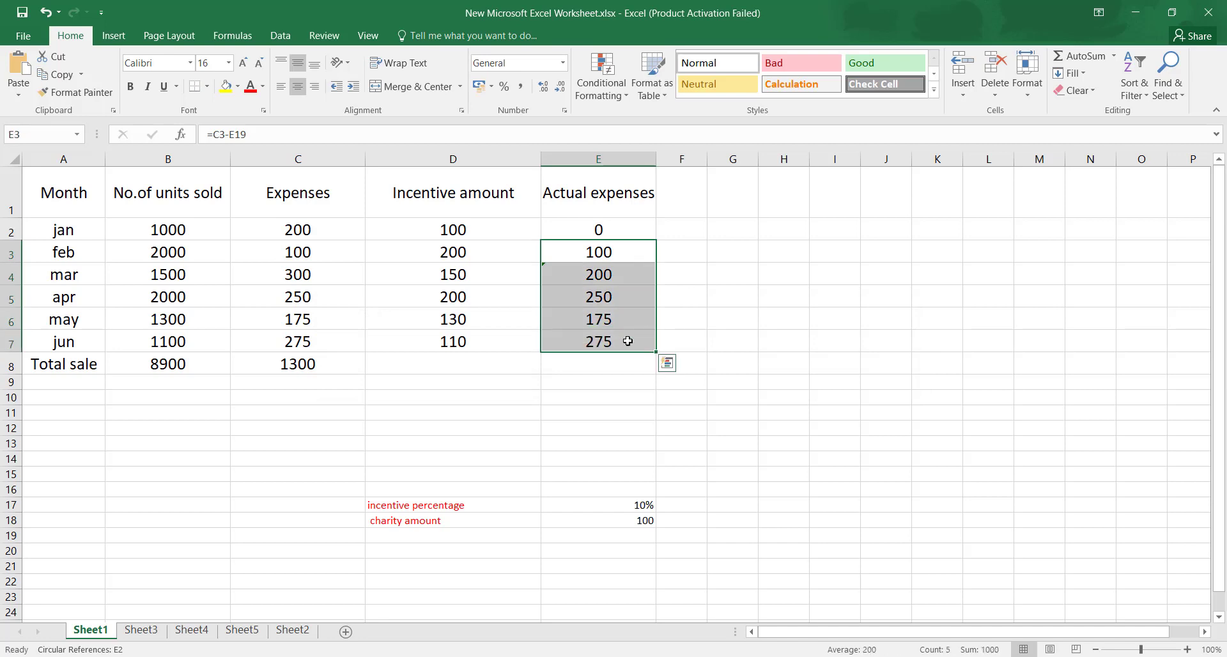
pyautogui.press('Delete')
pyautogui.click(638, 220)
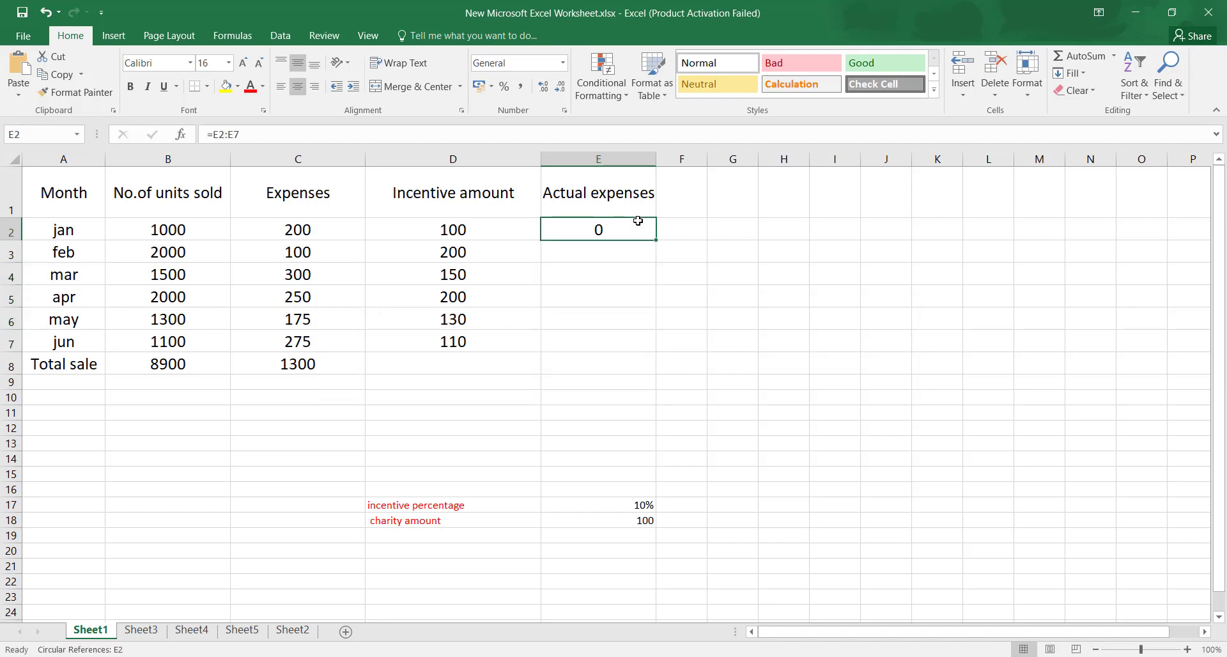
pyautogui.write('=')
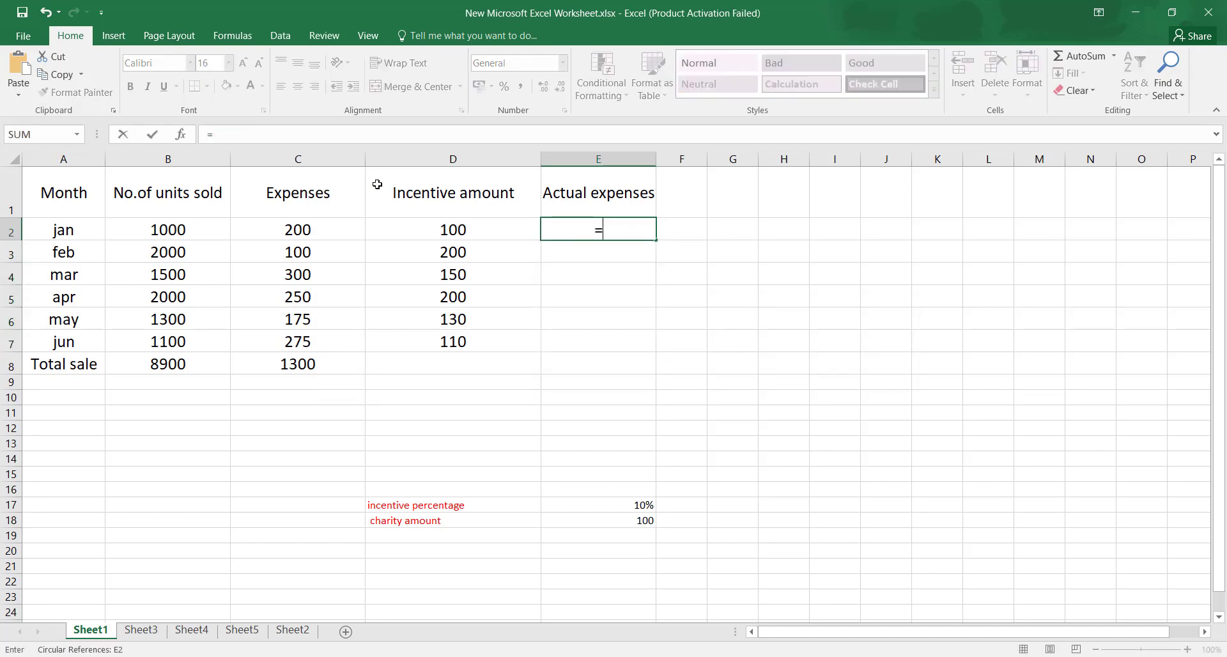
pyautogui.click(325, 225)
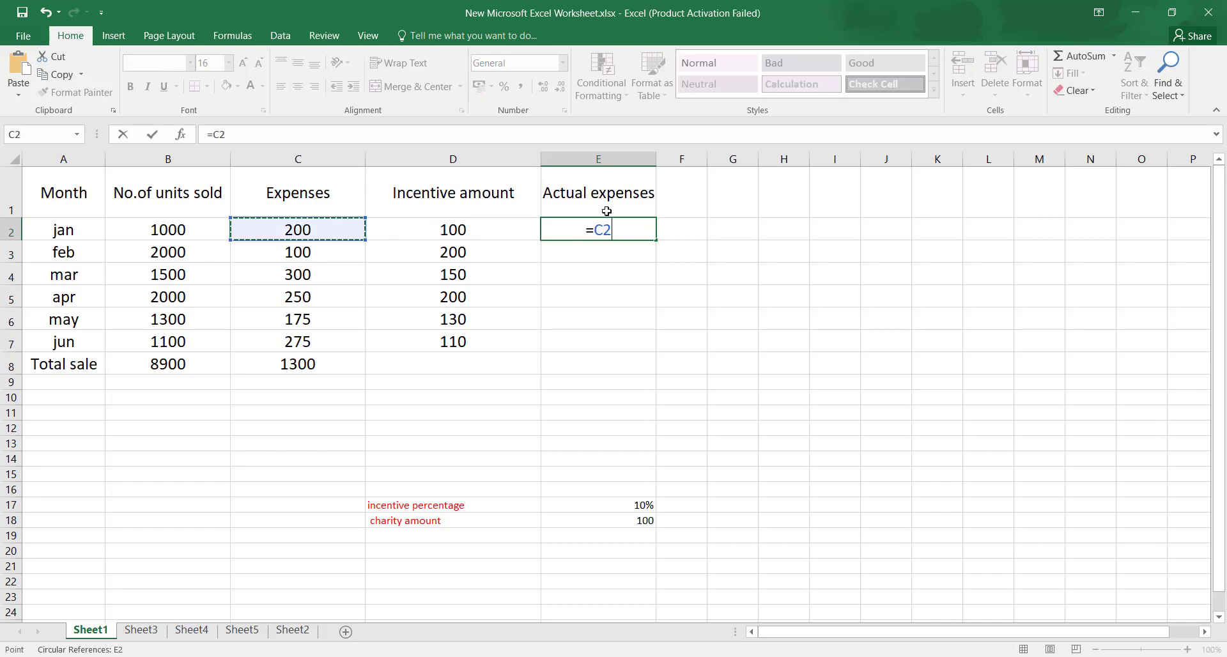
pyautogui.write('-')
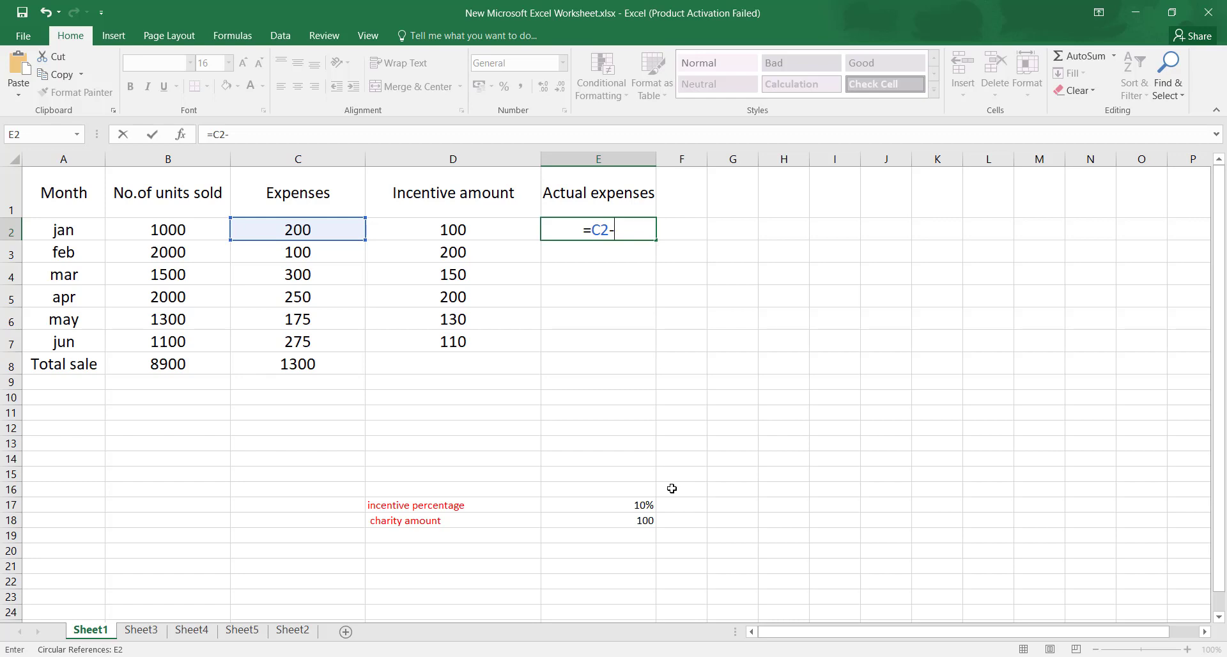
pyautogui.click(638, 520)
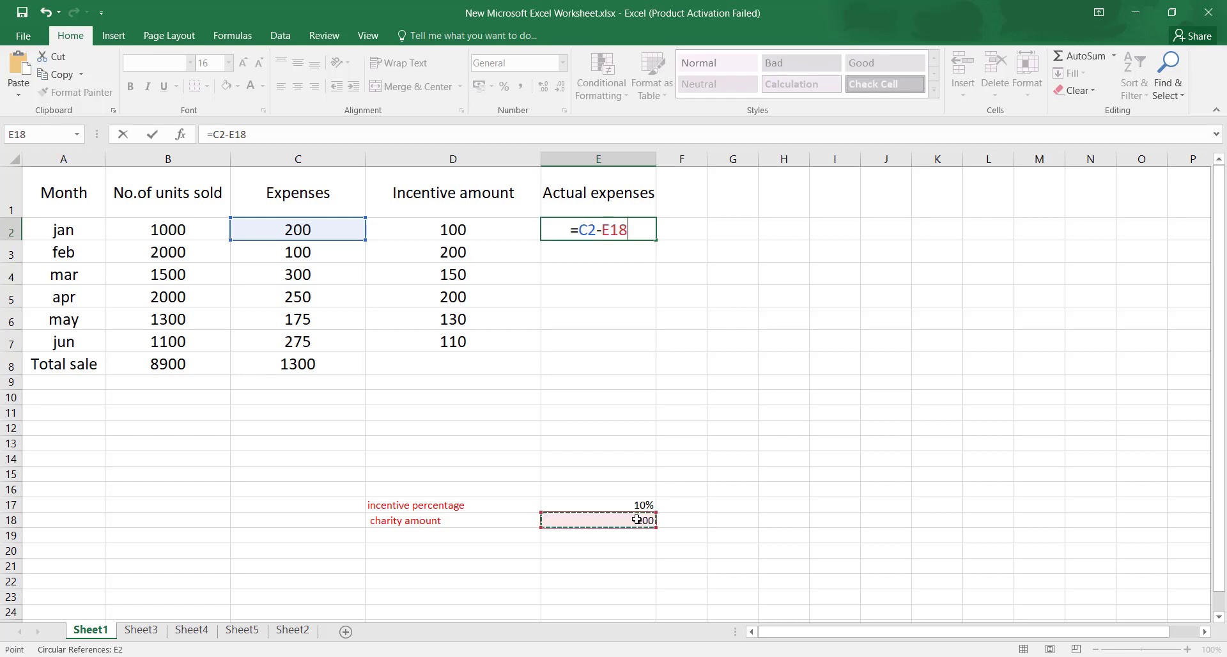
# - Make the charity amount reference in E2 absolute, giving =C2-$E$18, and fill the formula down to E7
pyautogui.click(611, 230)
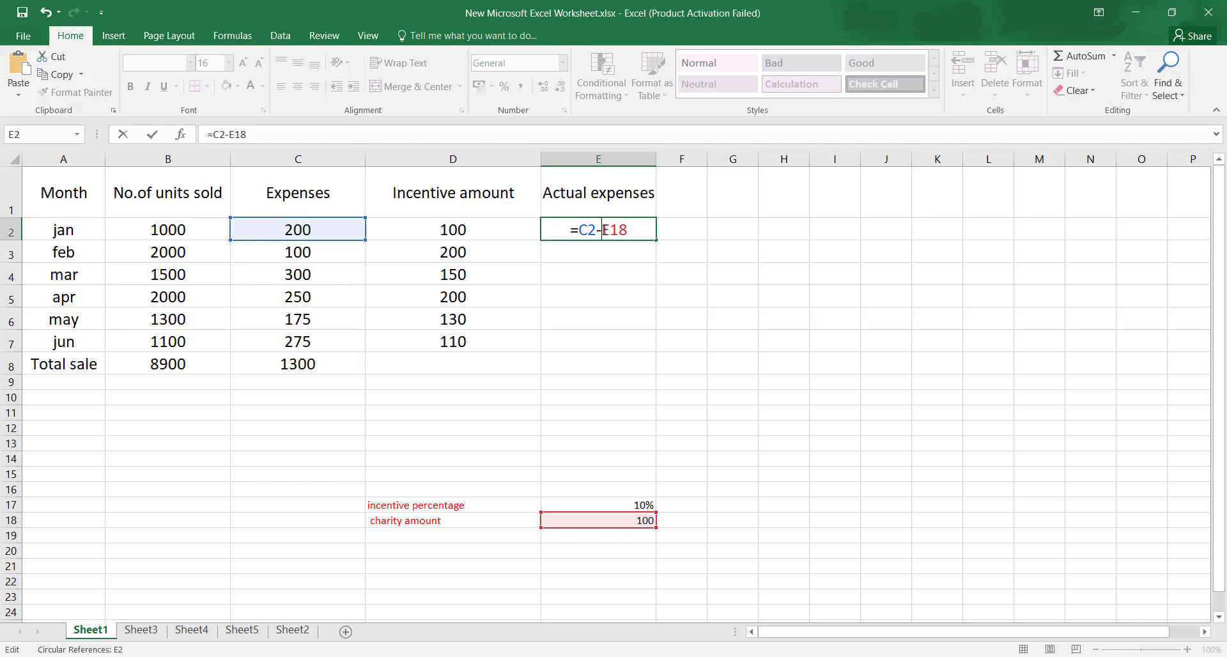
pyautogui.write('$')
pyautogui.click(613, 230)
pyautogui.write('$')
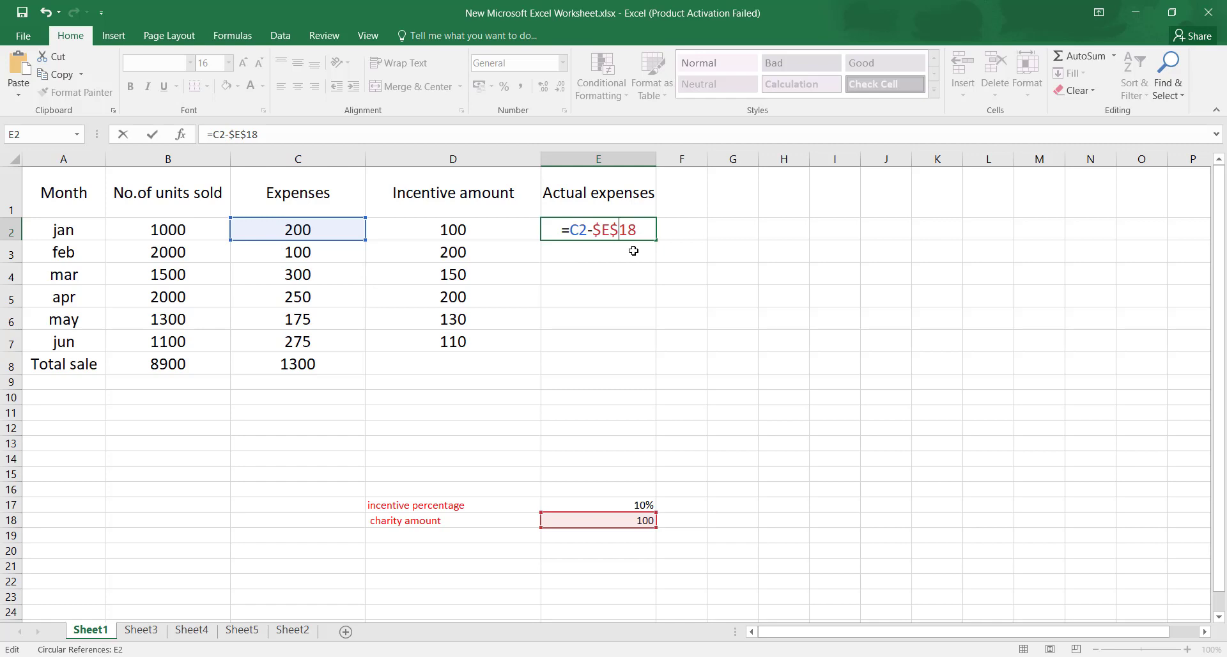
pyautogui.press('Return')
pyautogui.click(620, 232)
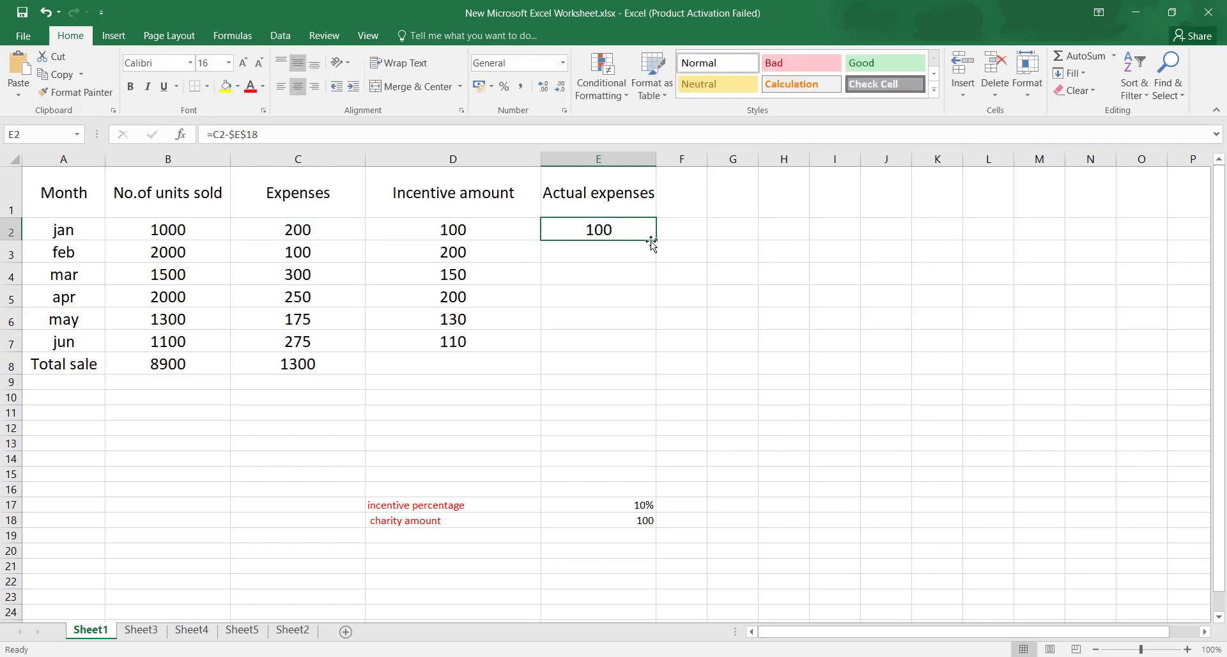
pyautogui.moveTo(655, 241); pyautogui.dragTo(657, 346)
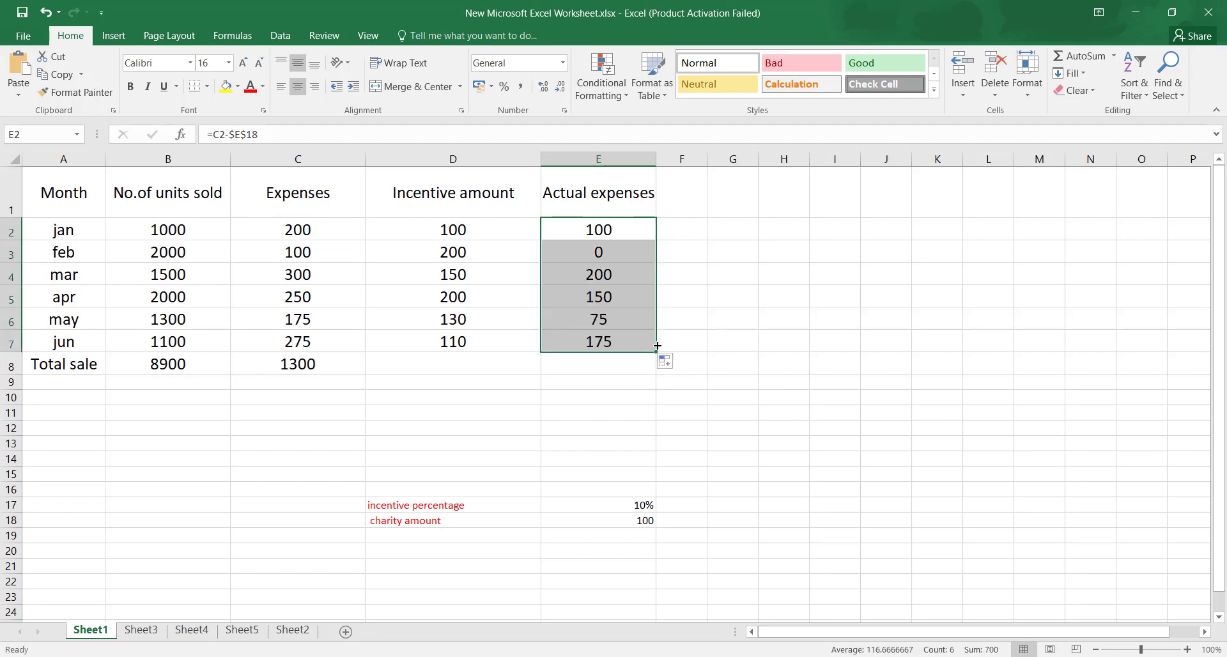
pyautogui.click(720, 267)
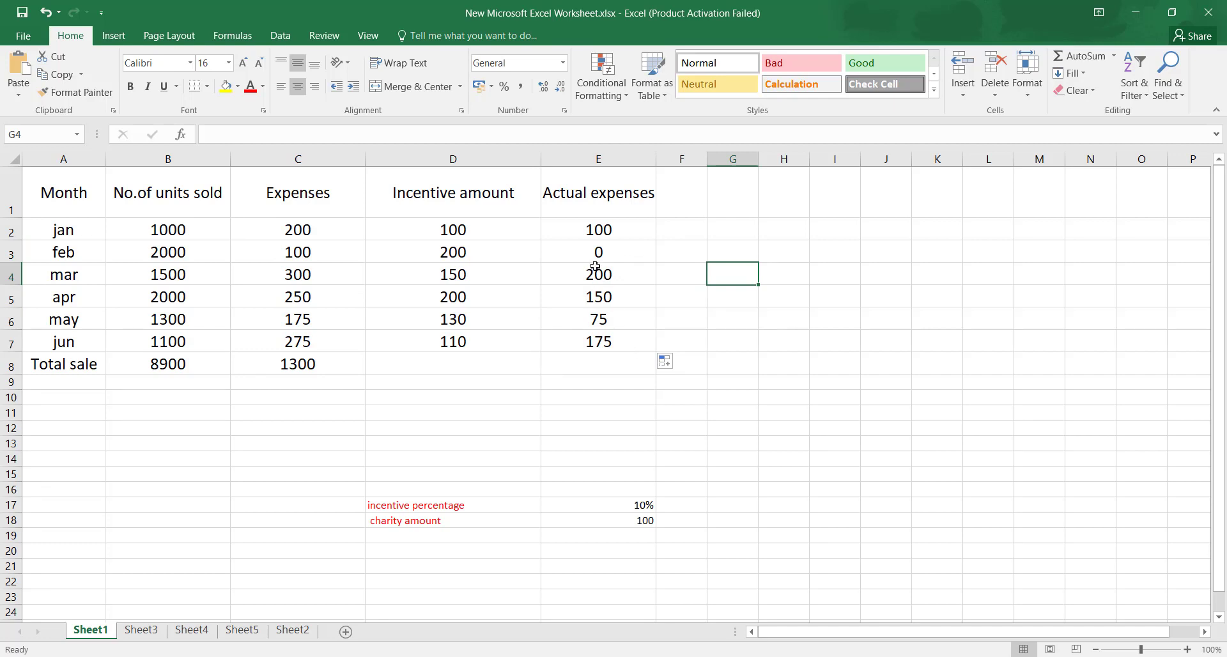
# - Compare the actual expenses formulas for jan, feb and mar in E2, E3 and E4
pyautogui.click(598, 235)
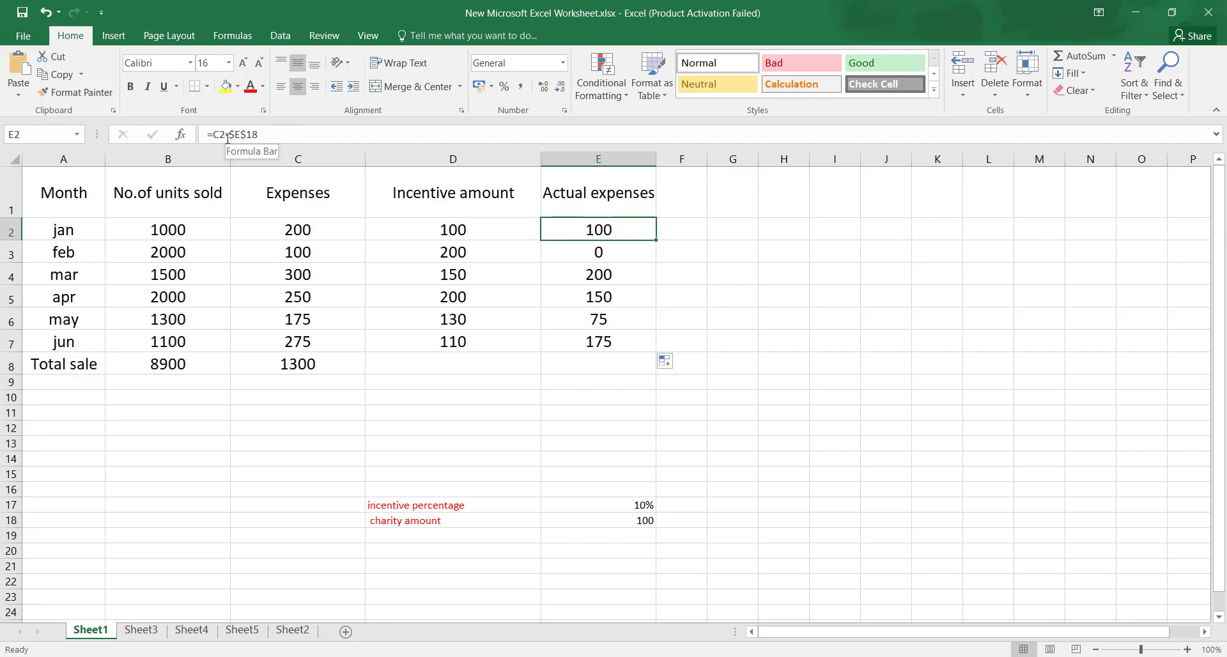
pyautogui.click(564, 253)
pyautogui.click(590, 279)
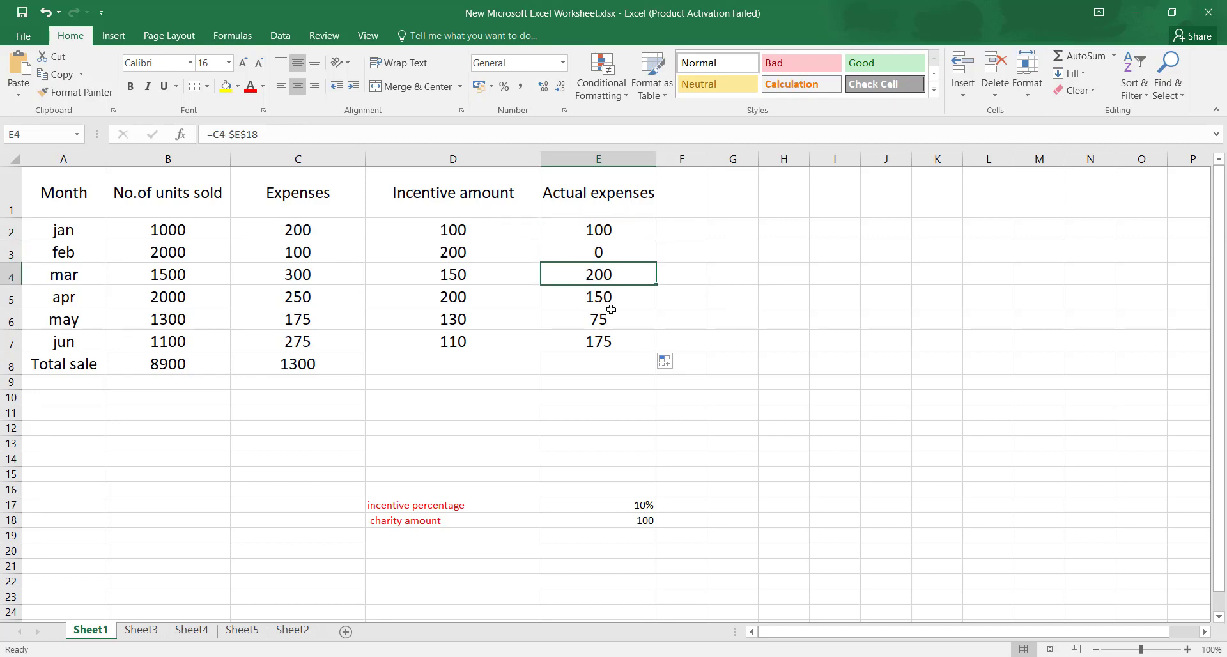
pyautogui.click(263, 139)
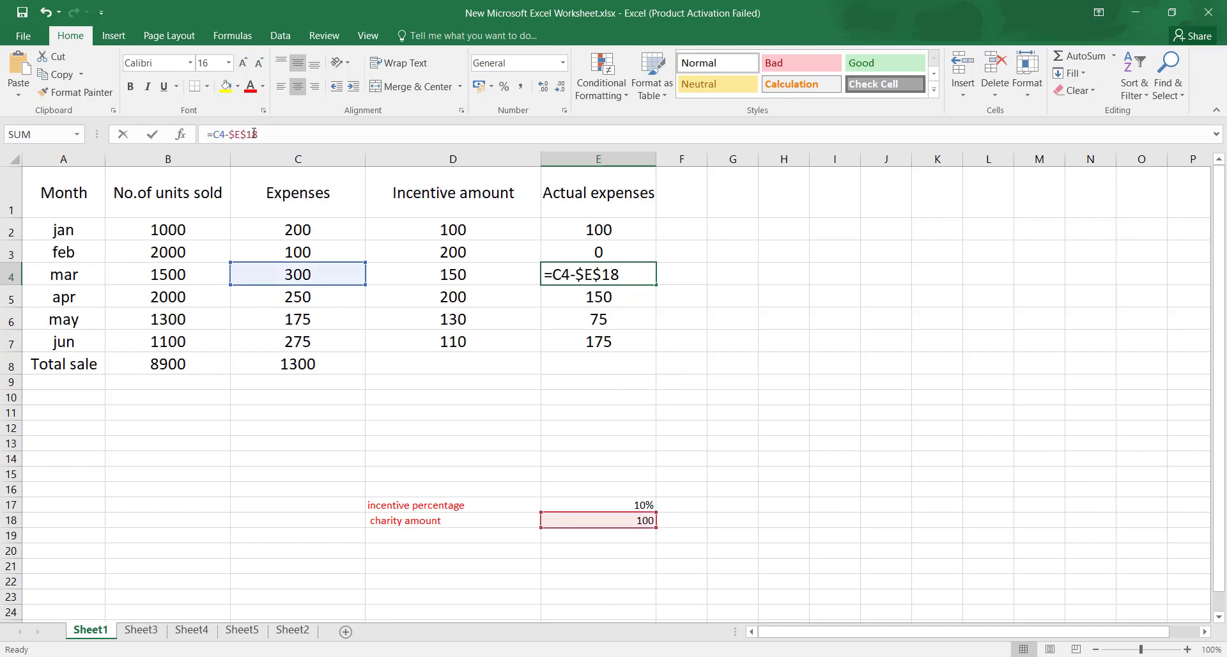
pyautogui.moveTo(264, 136); pyautogui.dragTo(208, 134)
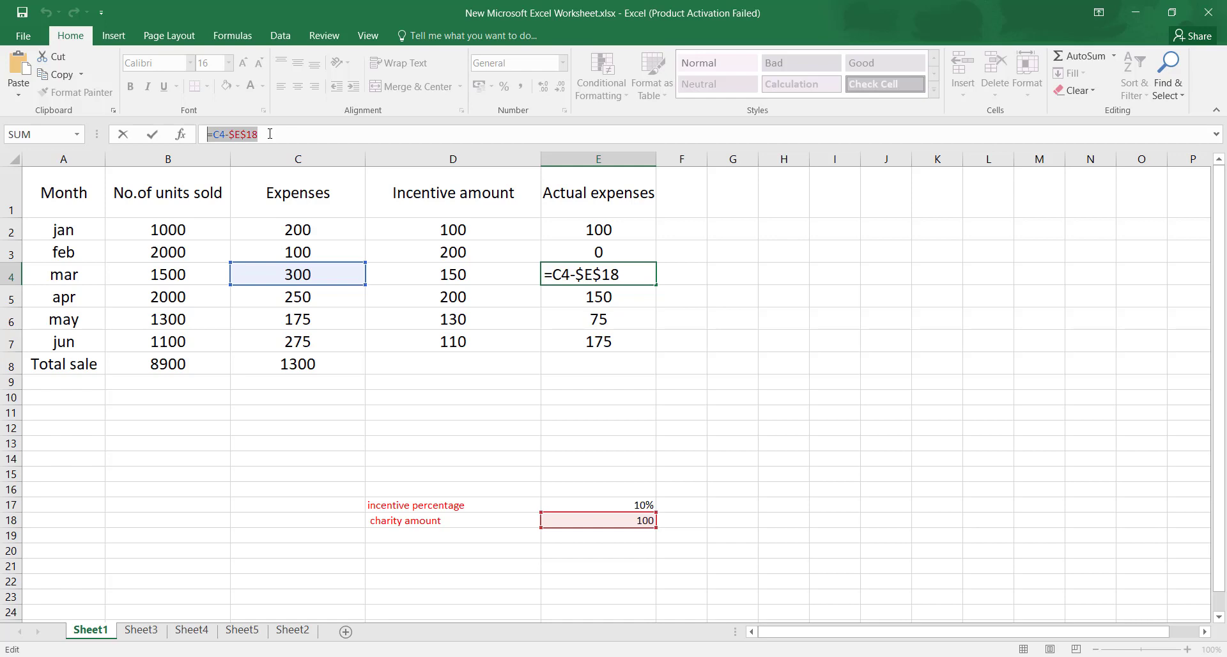
pyautogui.click(270, 134)
# - Inspect which cells the feb to may actual expenses formulas in E3 to E6 refer to
pyautogui.click(595, 252)
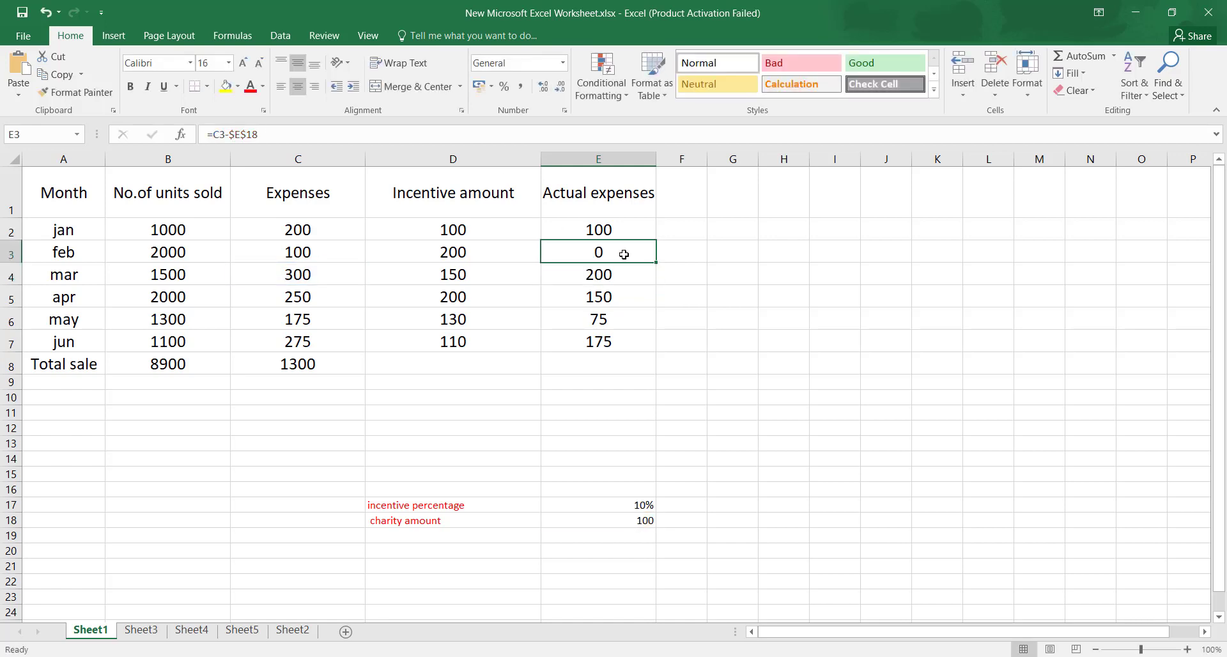
pyautogui.doubleClick(622, 255)
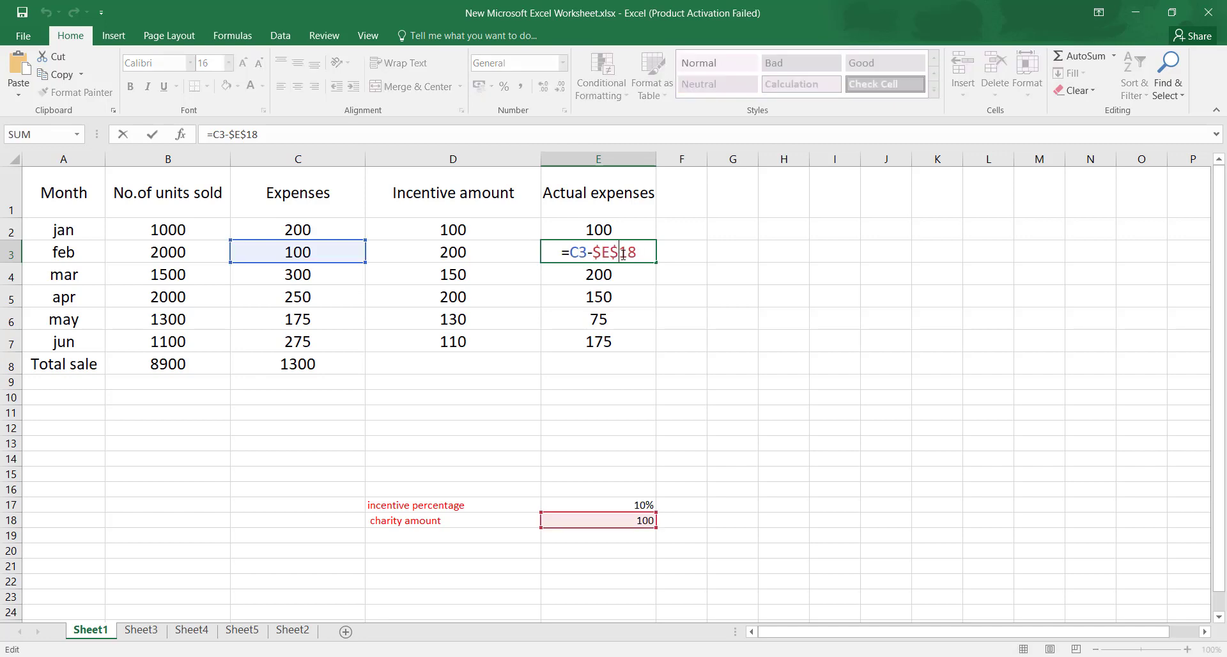
pyautogui.doubleClick(610, 269)
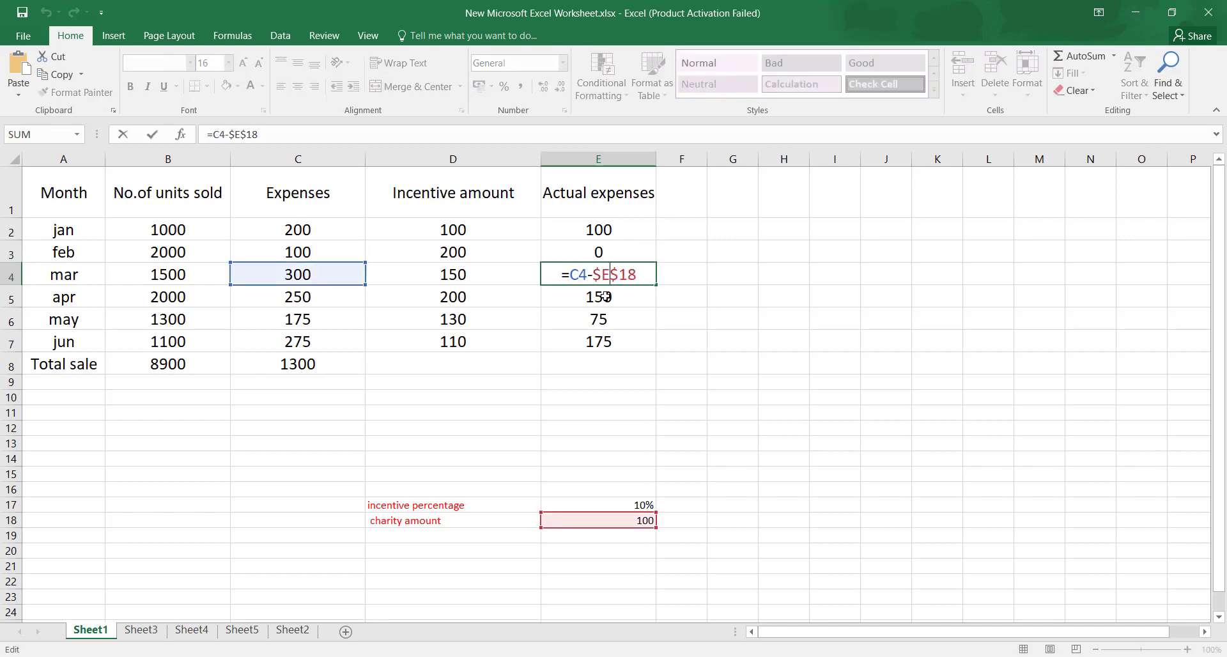
pyautogui.doubleClick(605, 296)
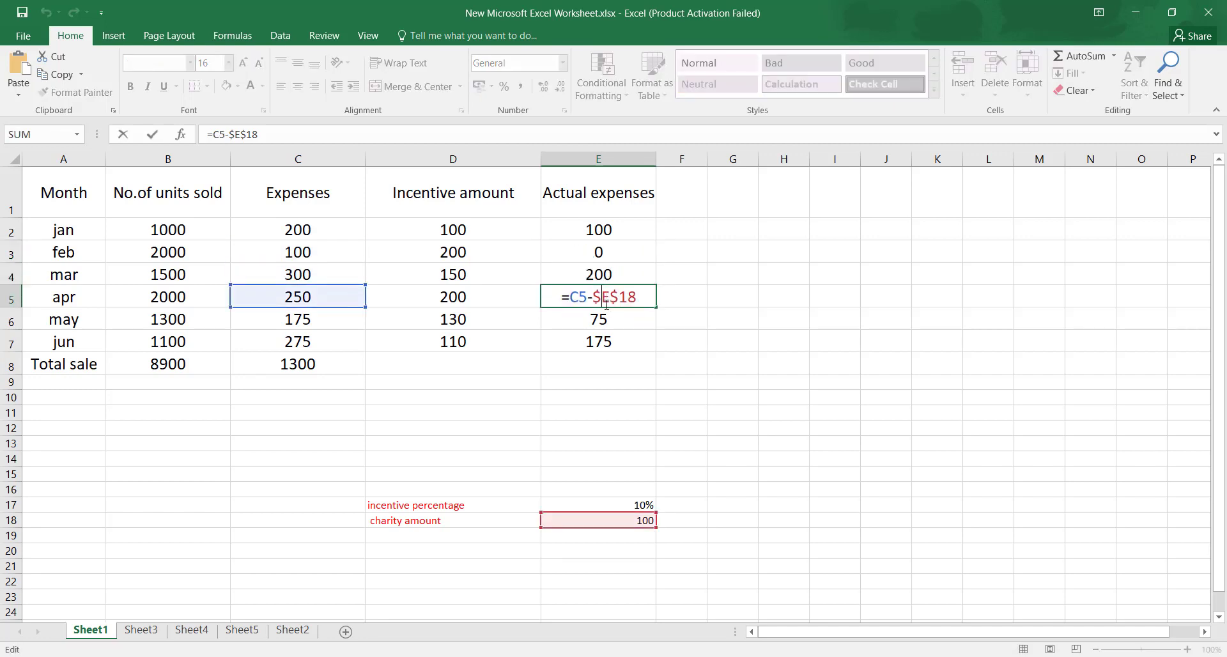
pyautogui.doubleClick(602, 318)
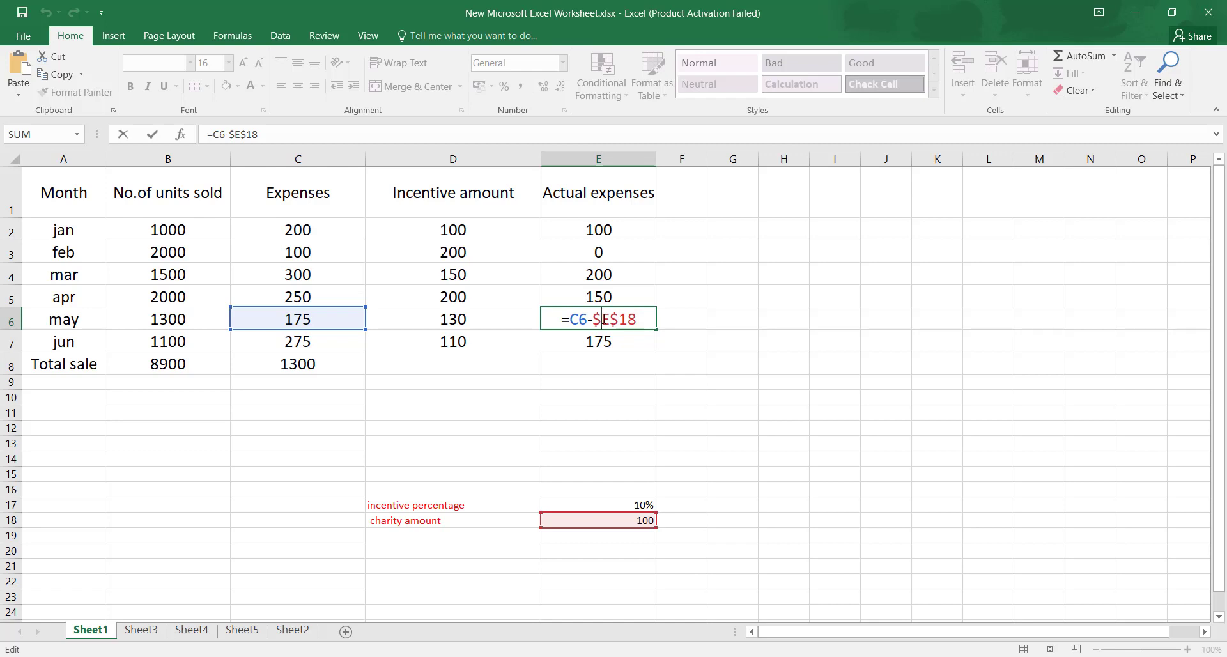
pyautogui.click(606, 295)
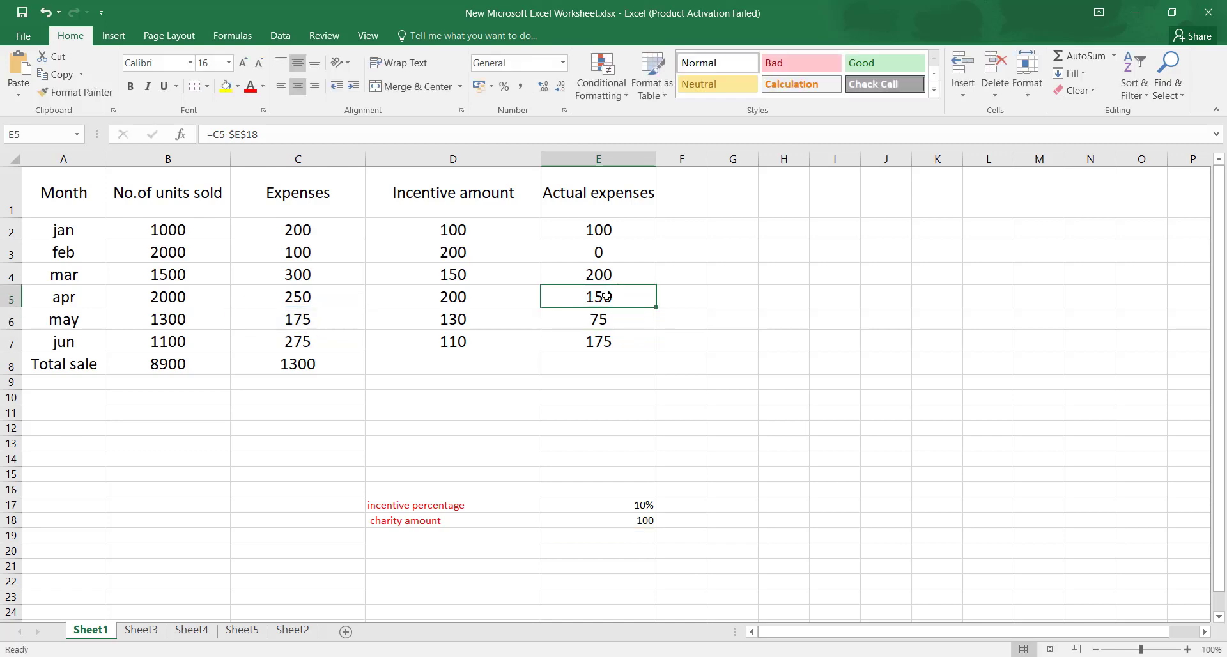
# - Examine which cells the jan, feb, mar, apr and may actual expenses formulas in column E refer to
pyautogui.doubleClick(606, 296)
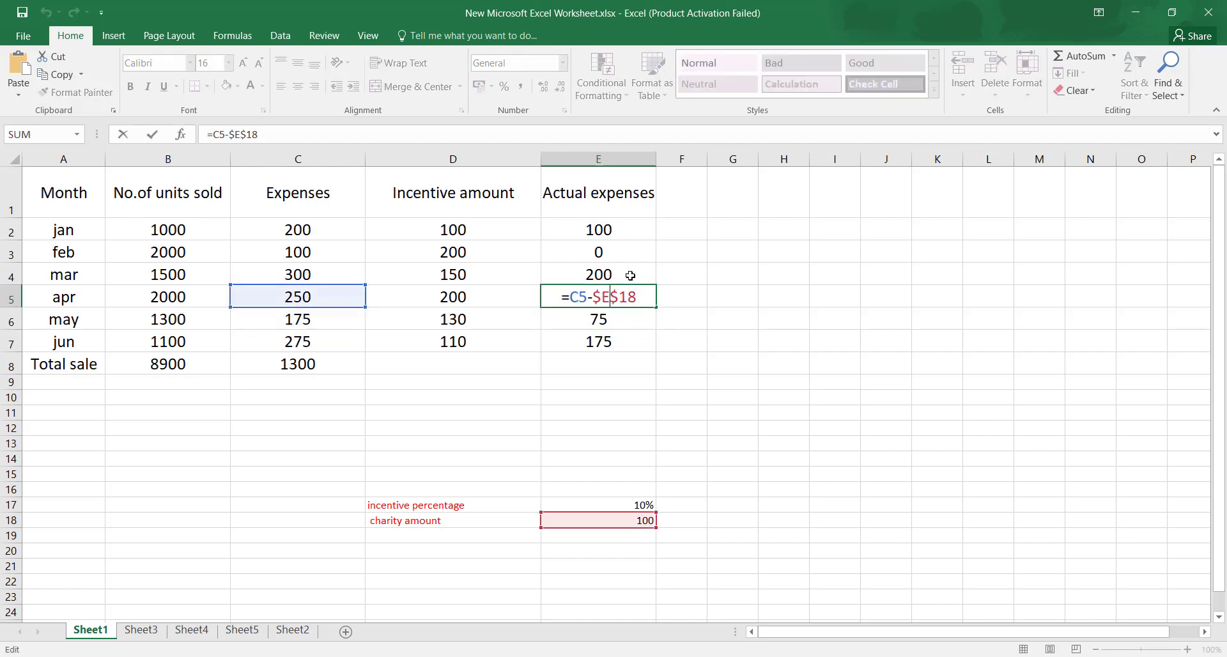
pyautogui.click(629, 275)
pyautogui.doubleClick(629, 275)
pyautogui.click(628, 253)
pyautogui.doubleClick(629, 253)
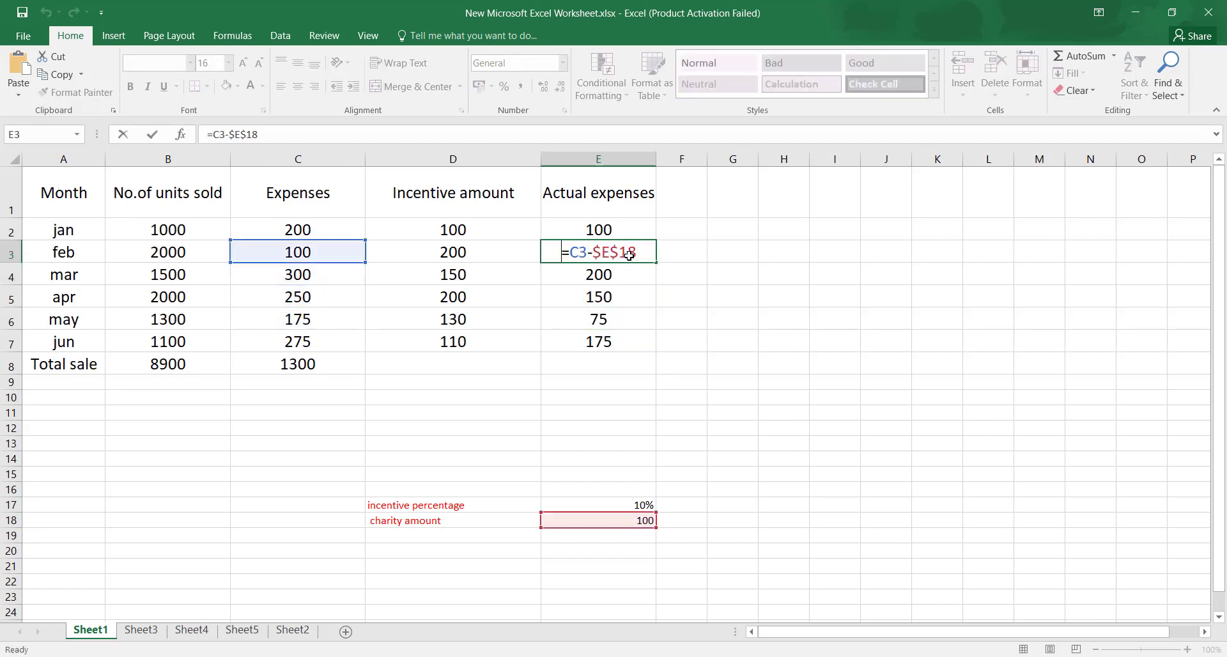
pyautogui.doubleClick(624, 232)
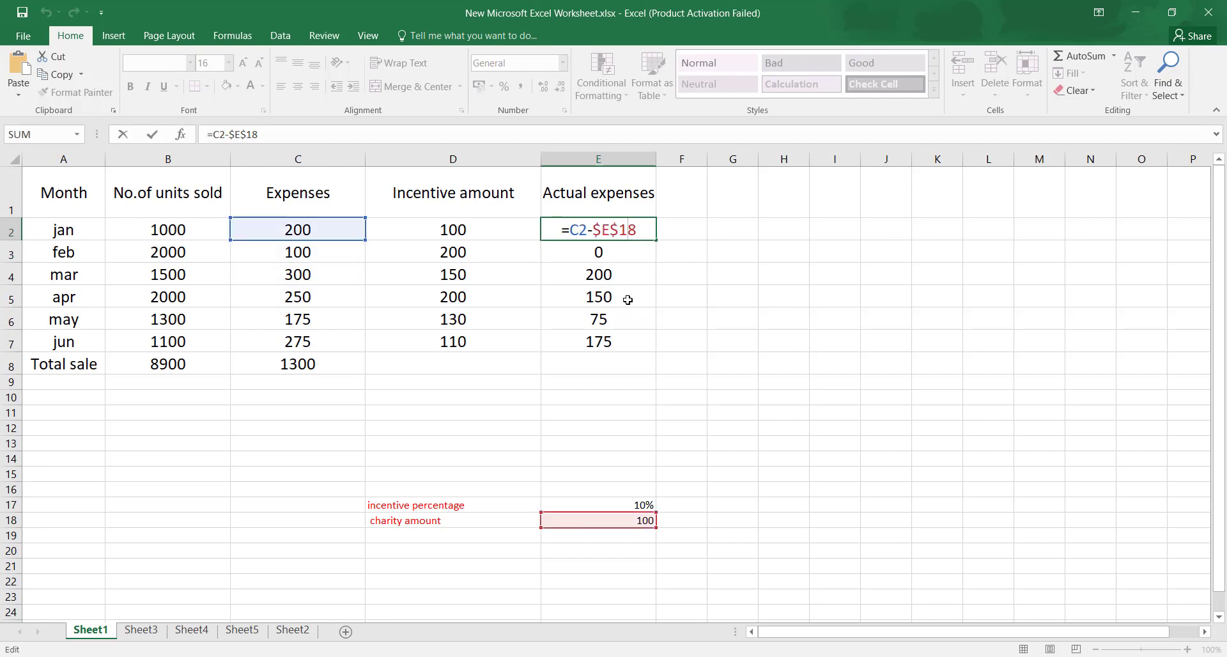
pyautogui.doubleClick(615, 320)
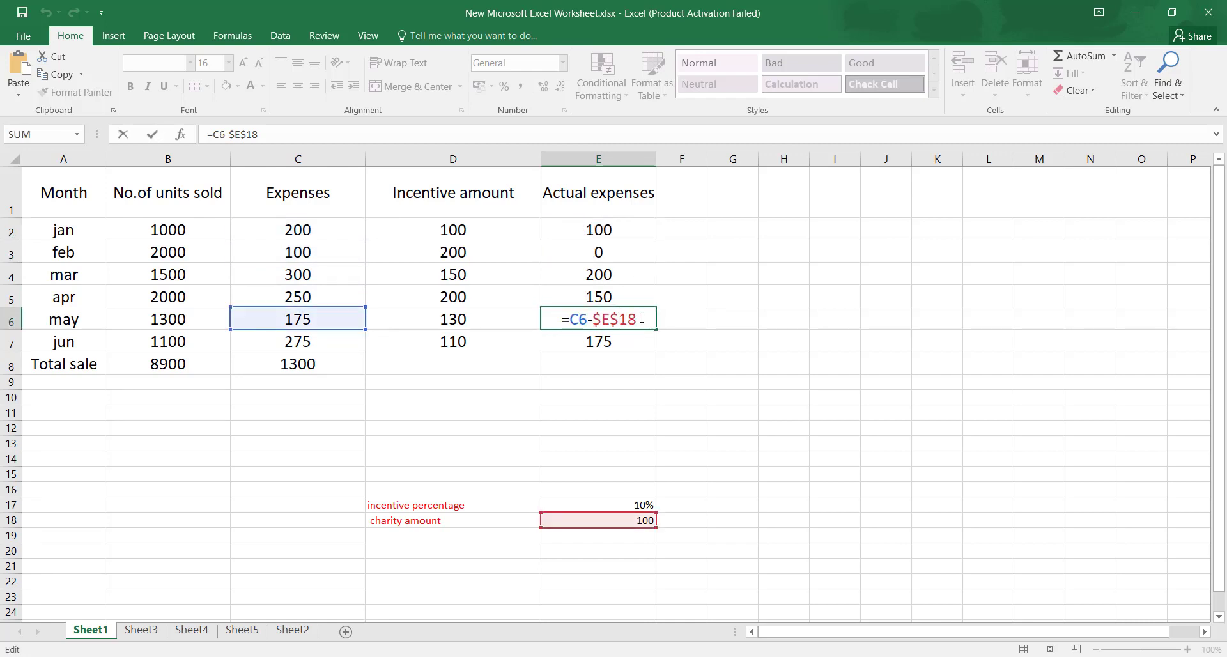
pyautogui.moveTo(644, 318); pyautogui.dragTo(573, 318)
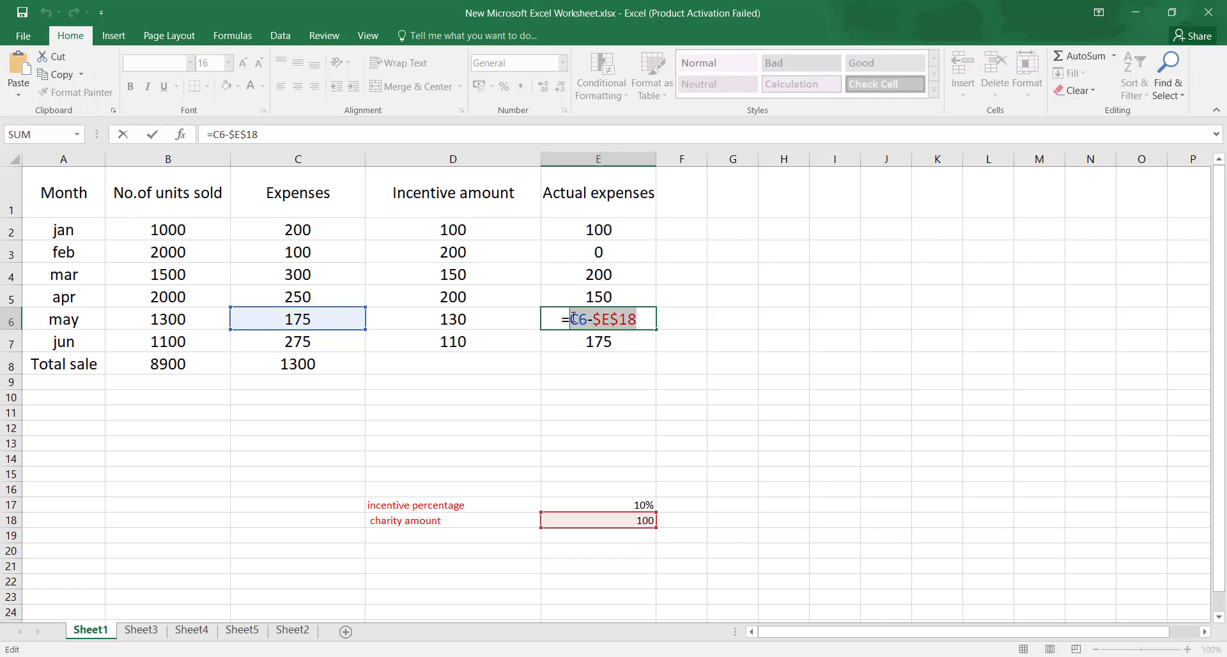
pyautogui.click(575, 318)
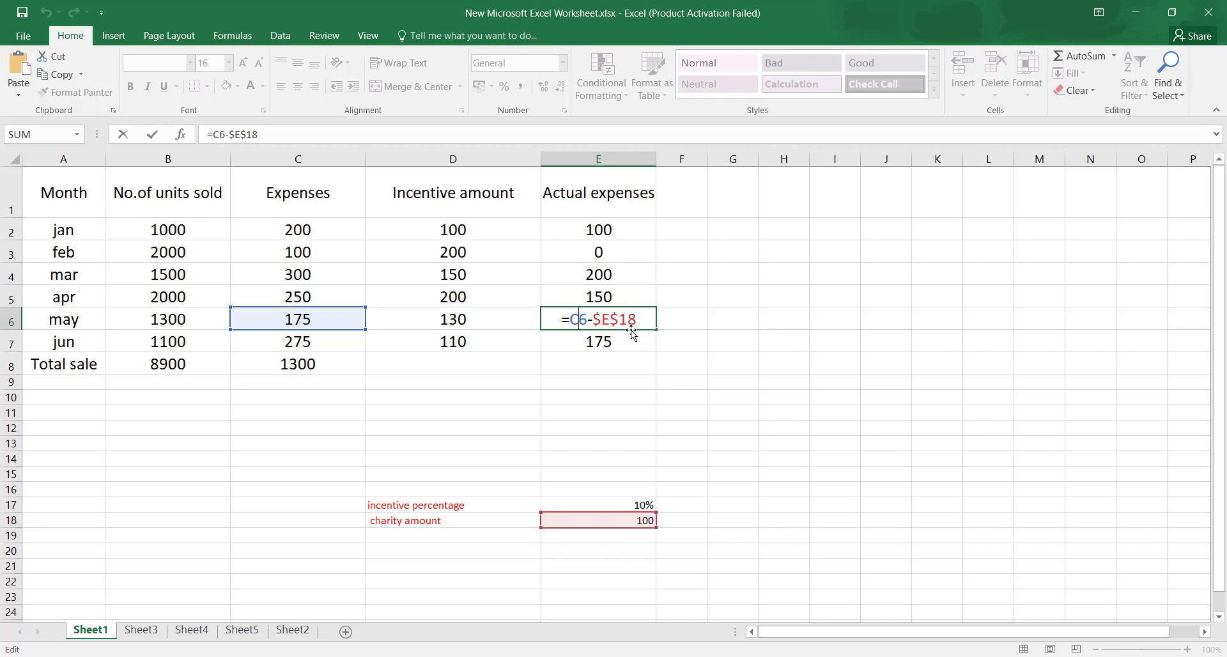
pyautogui.moveTo(639, 314); pyautogui.dragTo(574, 321)
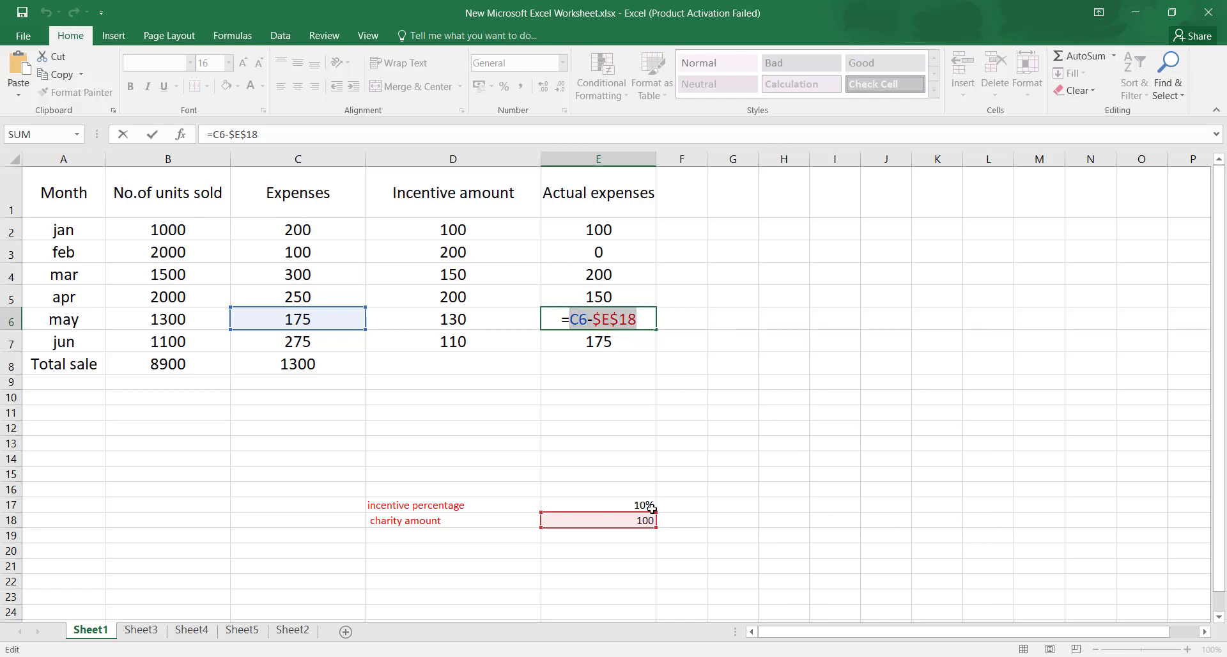
# - Switch to the textbook page in Photos, read the Circular Reference section and return to the Excel workbook
pyautogui.hotkey('alt', 'Tab')
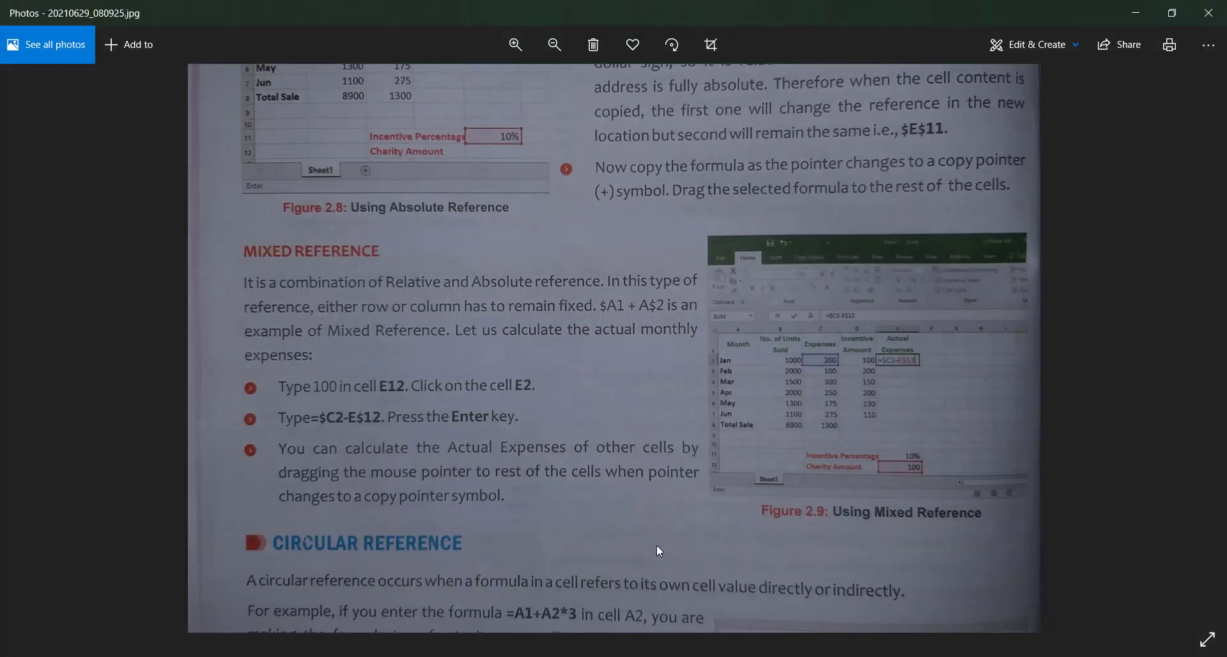
pyautogui.doubleClick(629, 561)
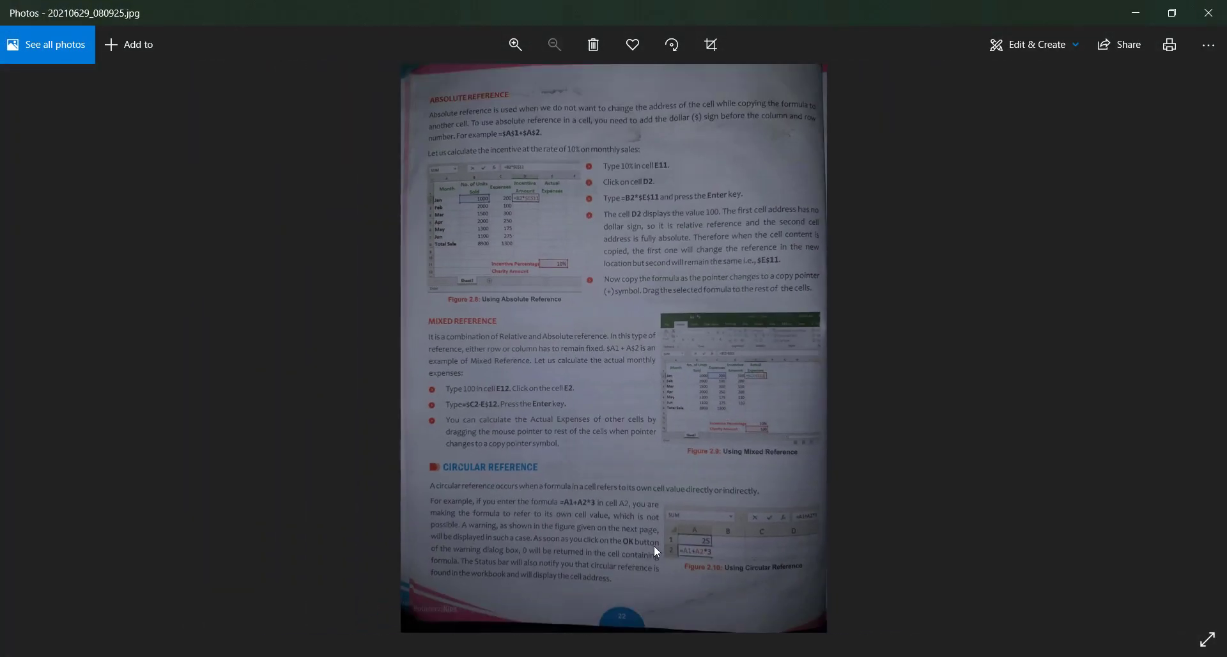
pyautogui.doubleClick(654, 546)
pyautogui.doubleClick(649, 594)
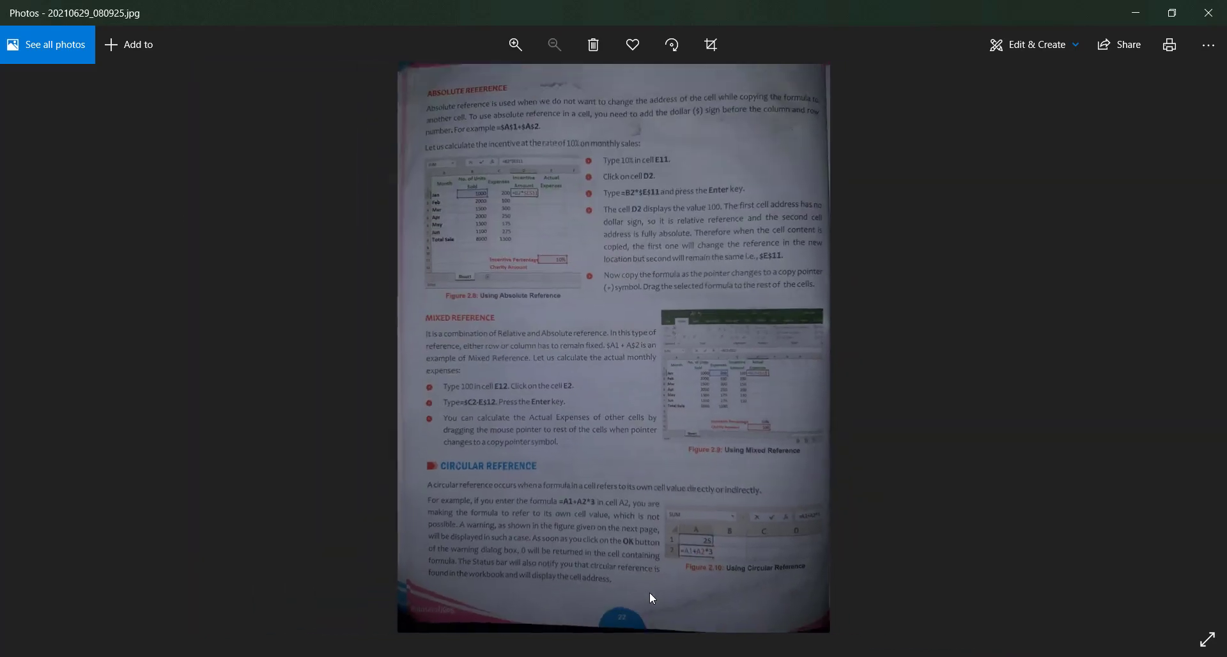
pyautogui.doubleClick(649, 594)
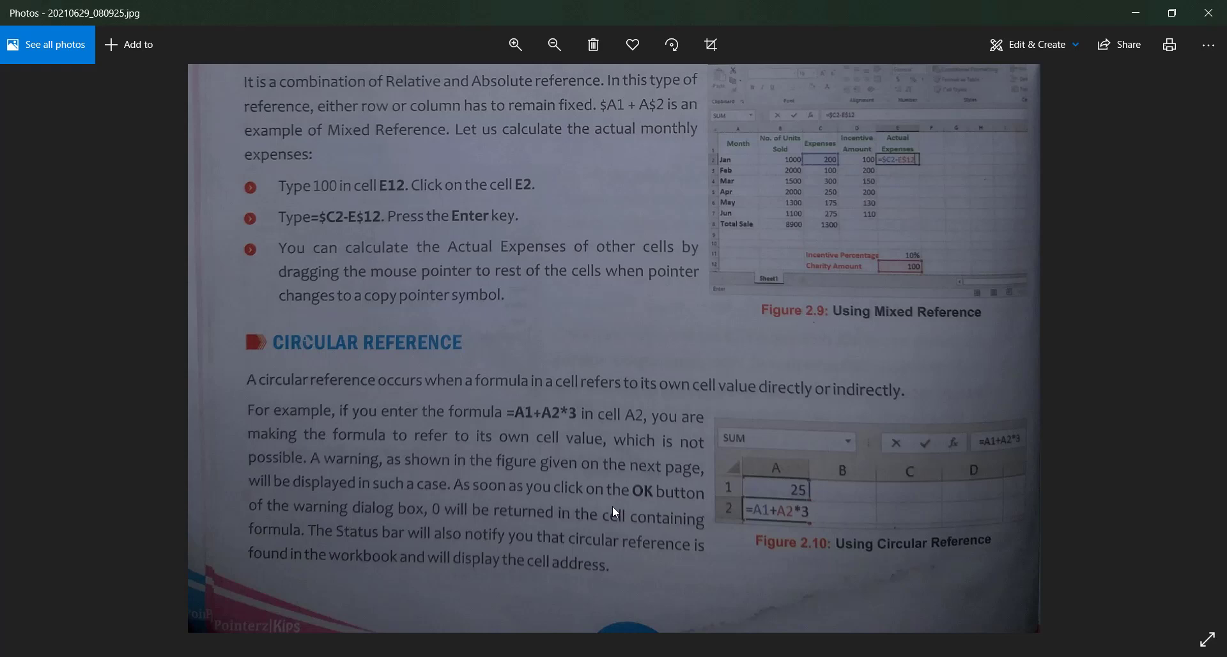
pyautogui.click(722, 649)
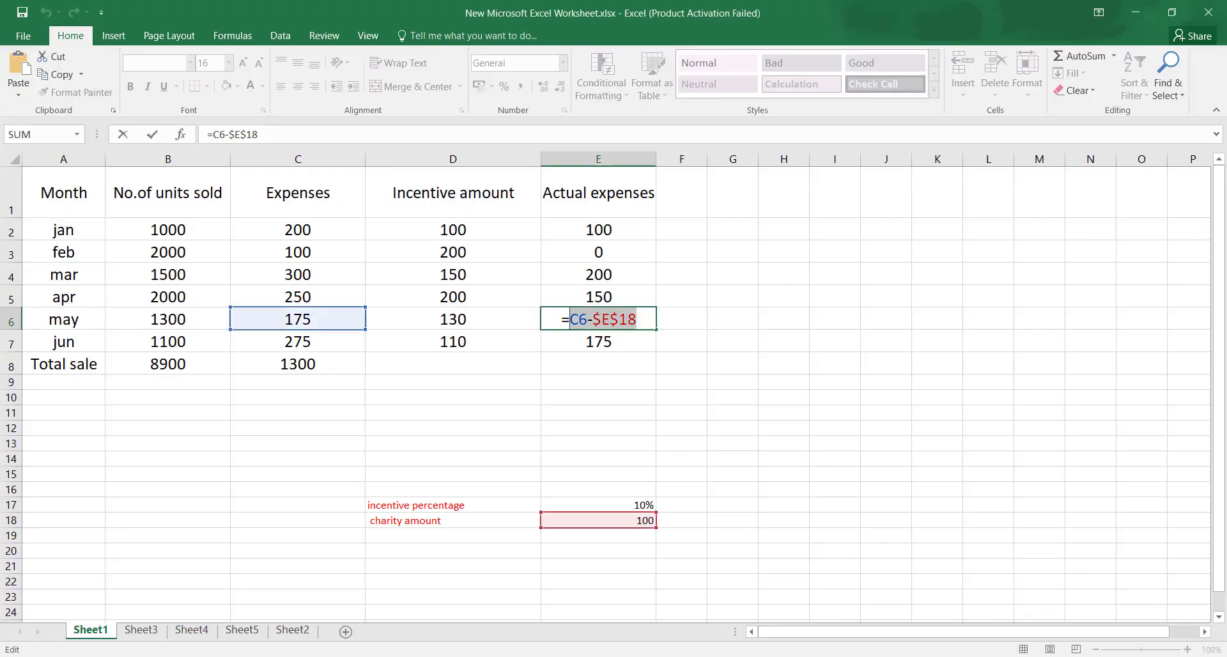
pyautogui.click(198, 632)
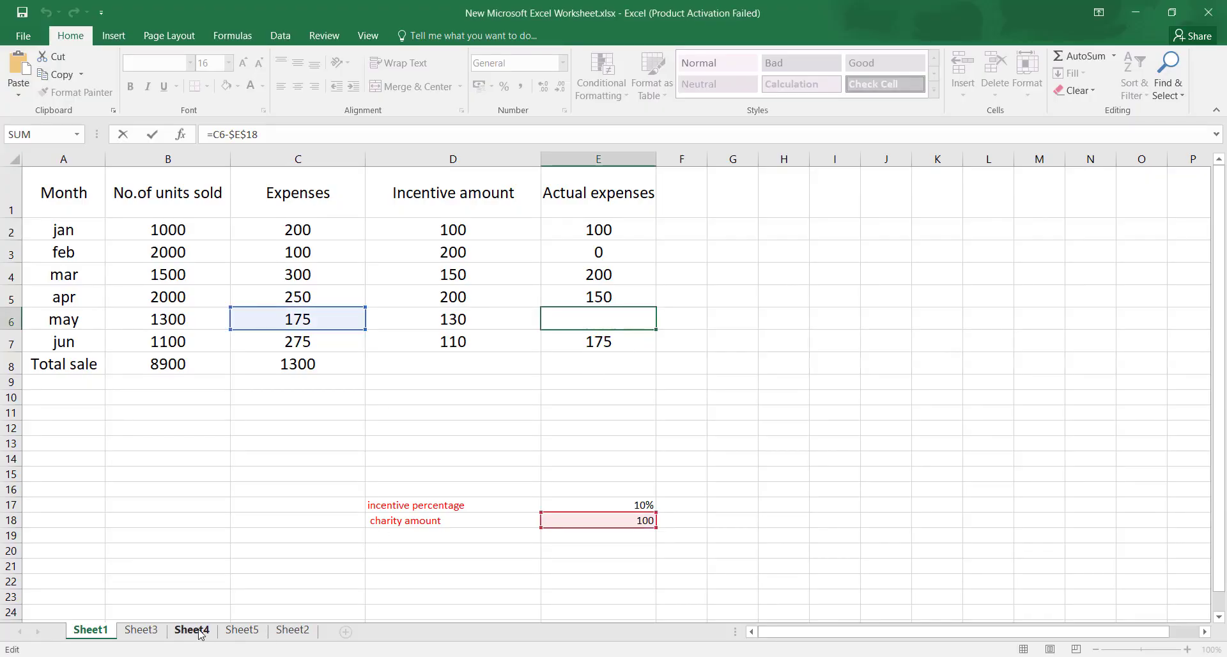
pyautogui.click(107, 216)
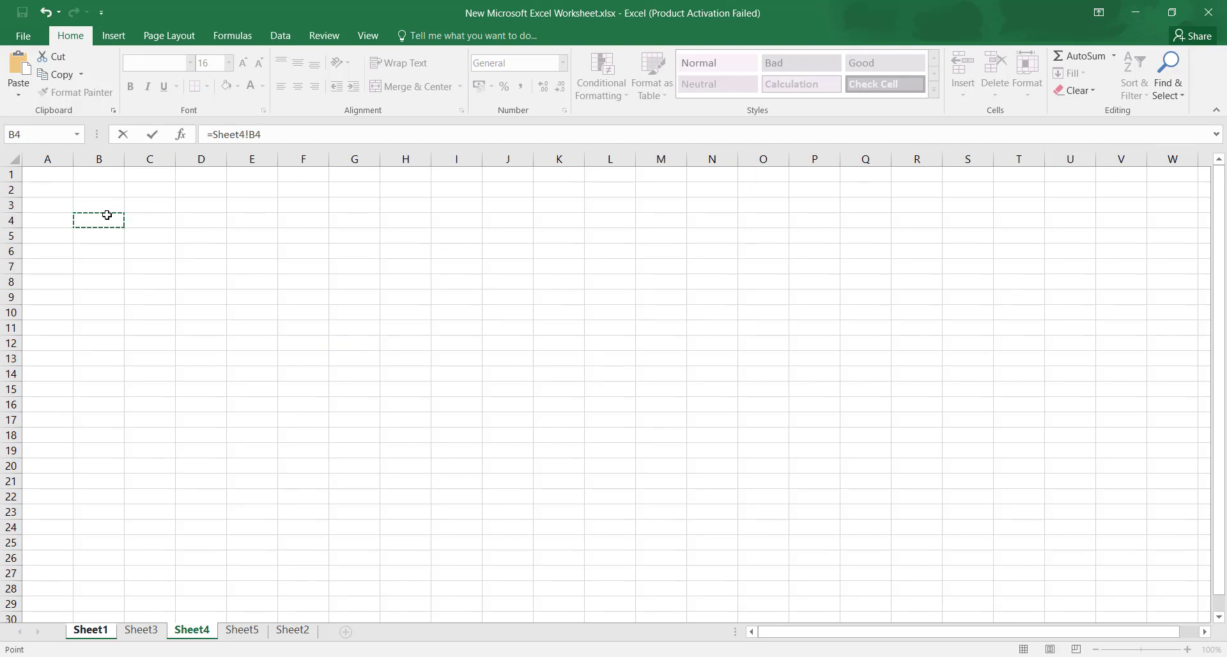
pyautogui.write('10')
pyautogui.press('Escape')
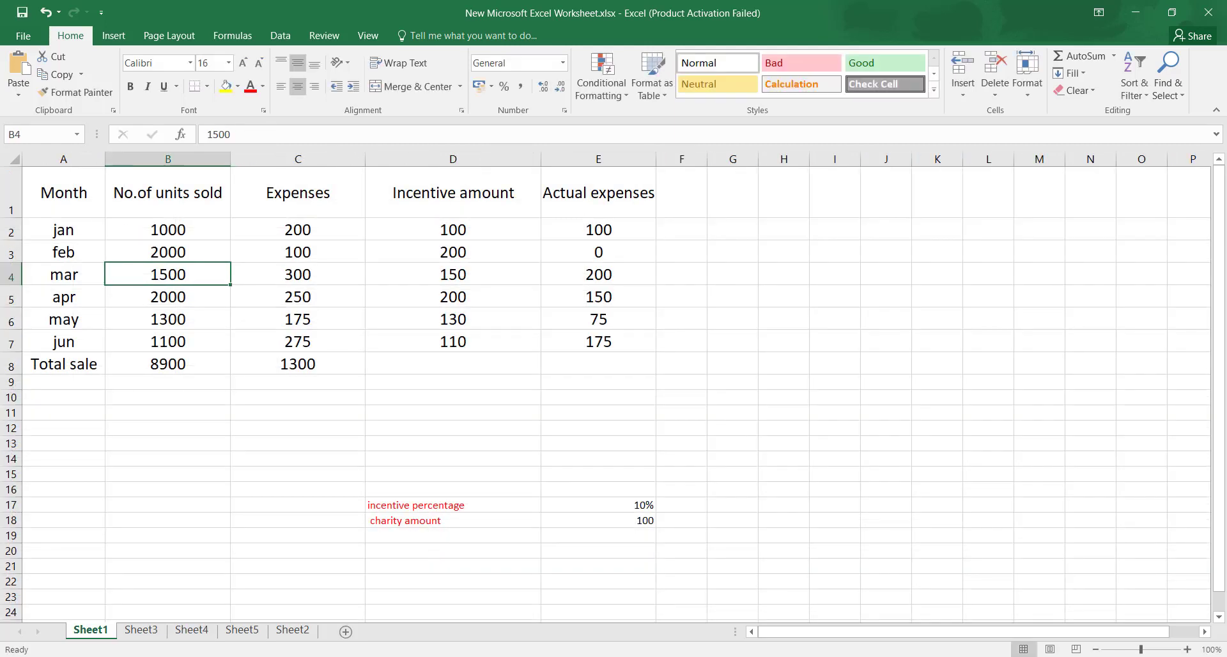
# - Enter 10 in cell C5 of Sheet3
pyautogui.click(159, 636)
pyautogui.click(151, 238)
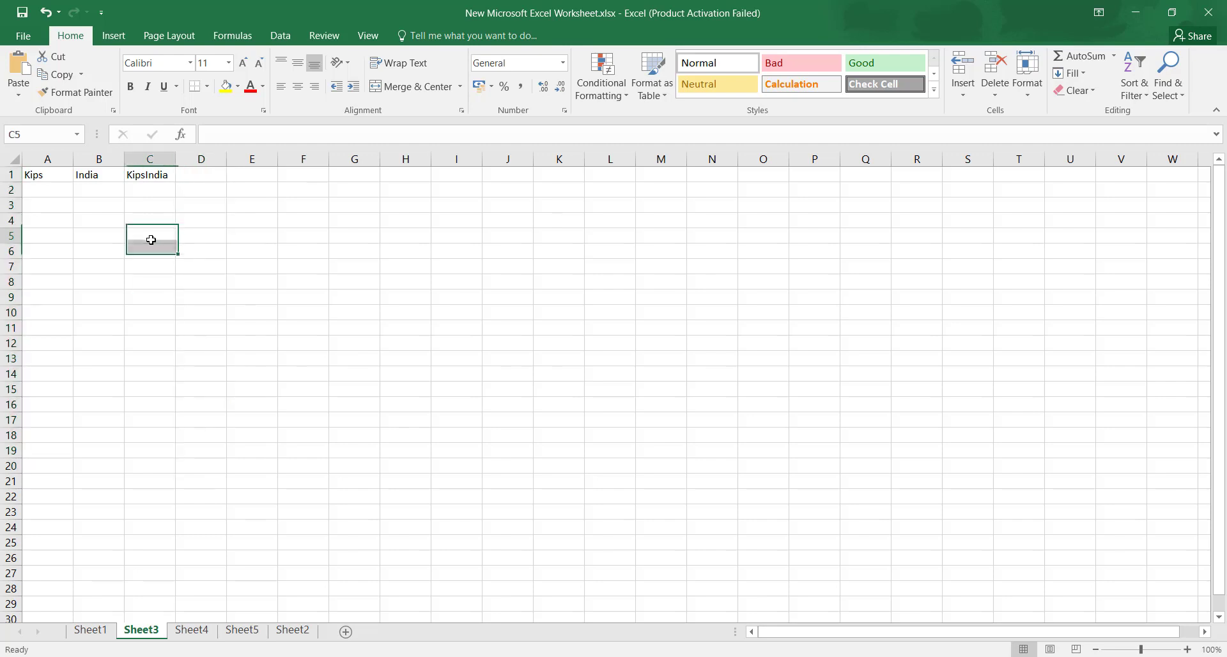
pyautogui.write('10')
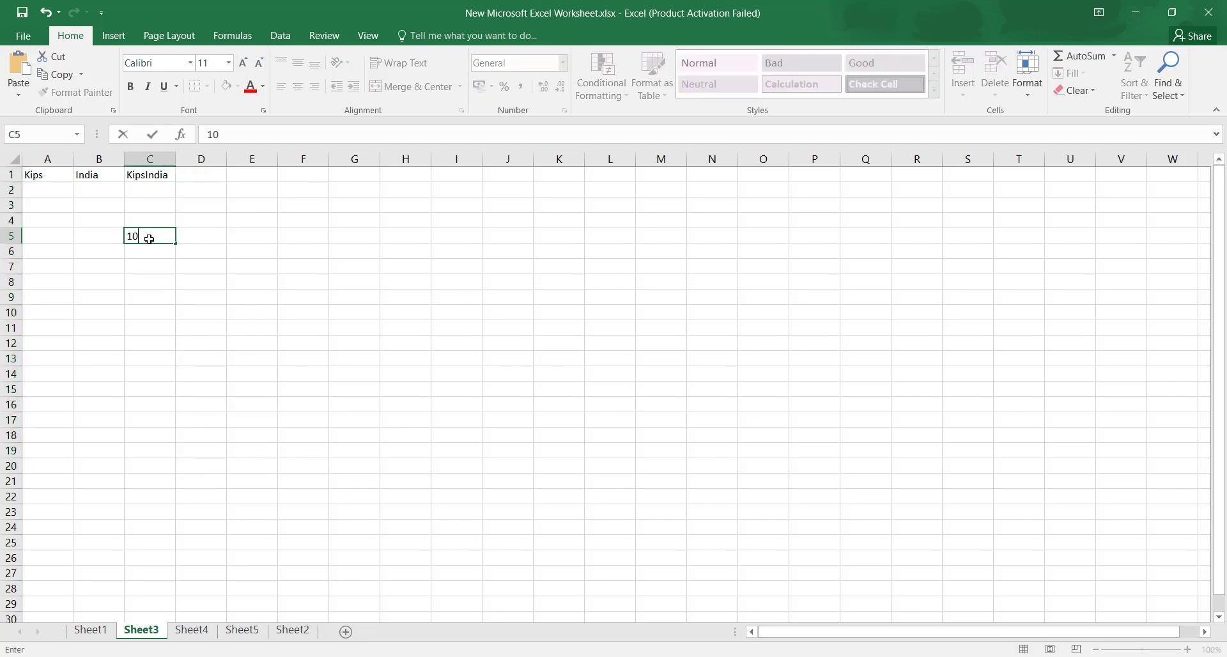
# - Enter the self-referencing formula =D5+C5 in cell D5 and acknowledge the circular reference warning
pyautogui.click(192, 237)
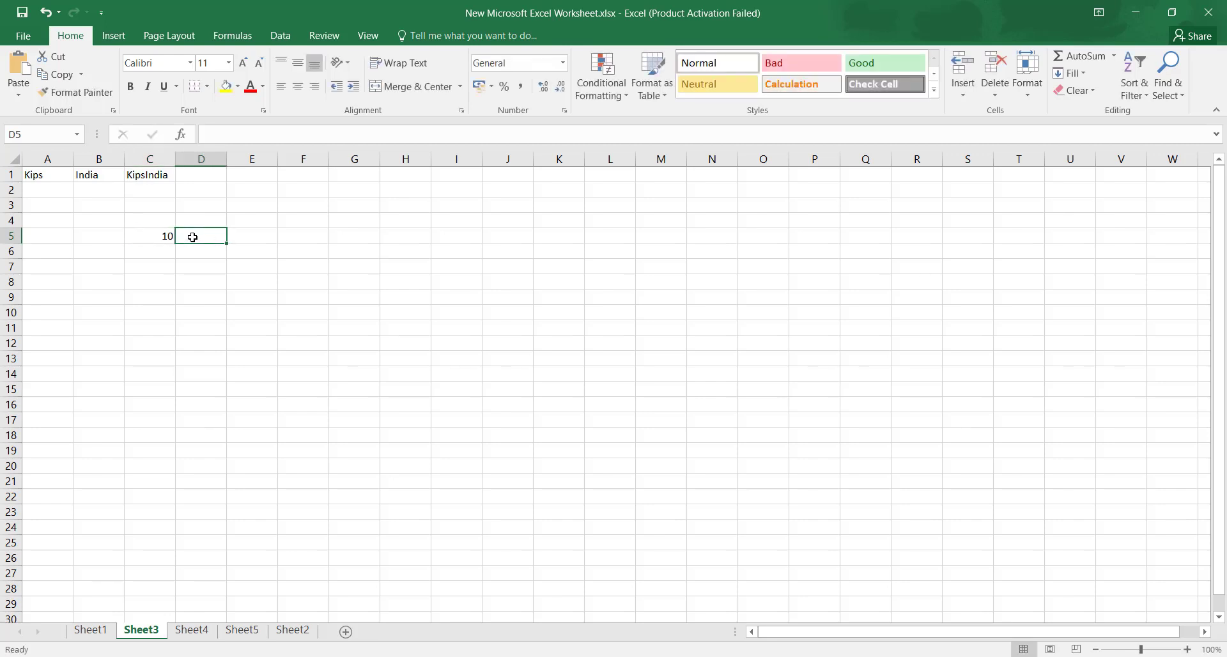
pyautogui.write('=')
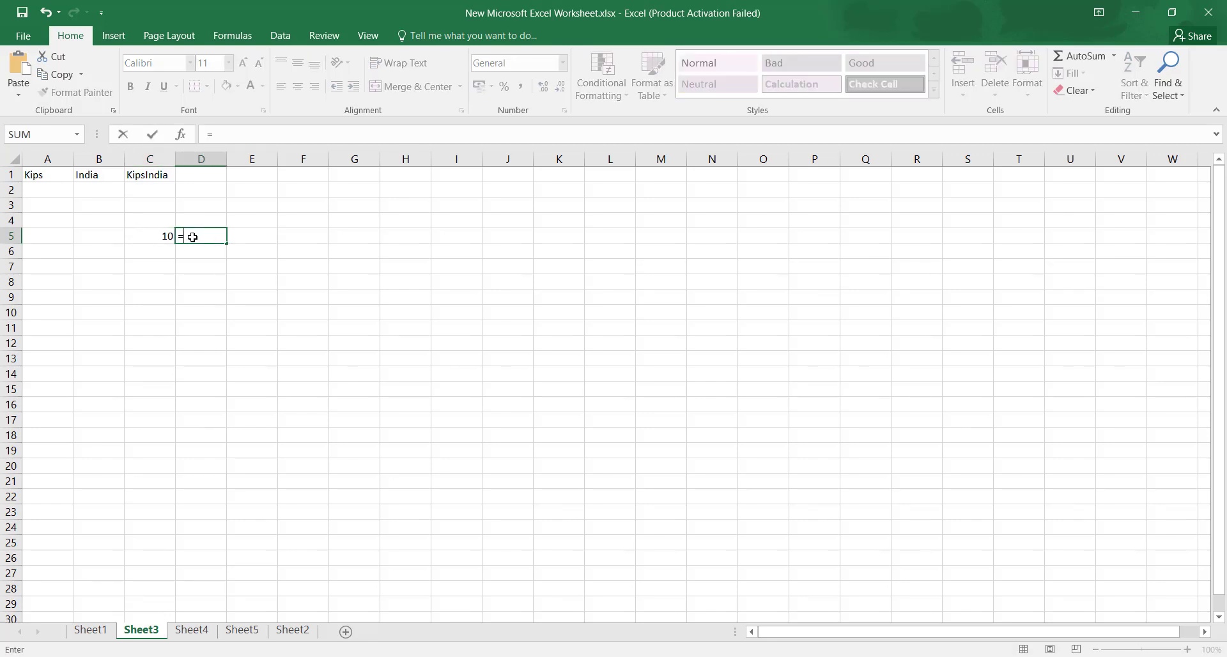
pyautogui.write('d')
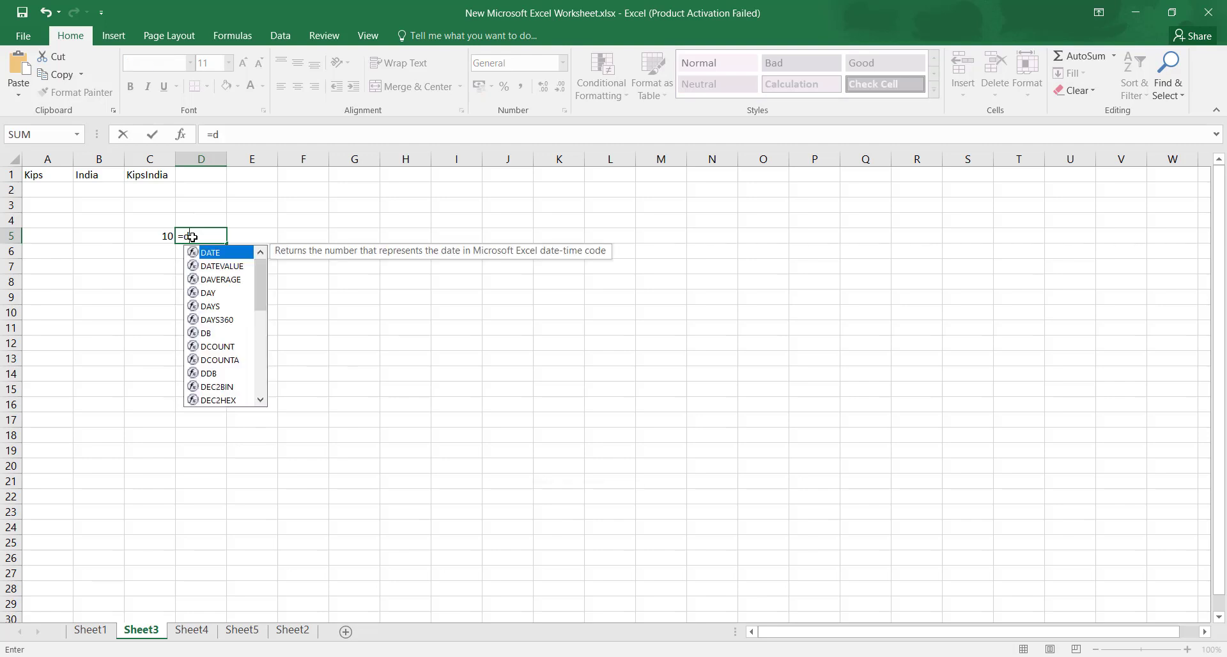
pyautogui.press('BackSpace')
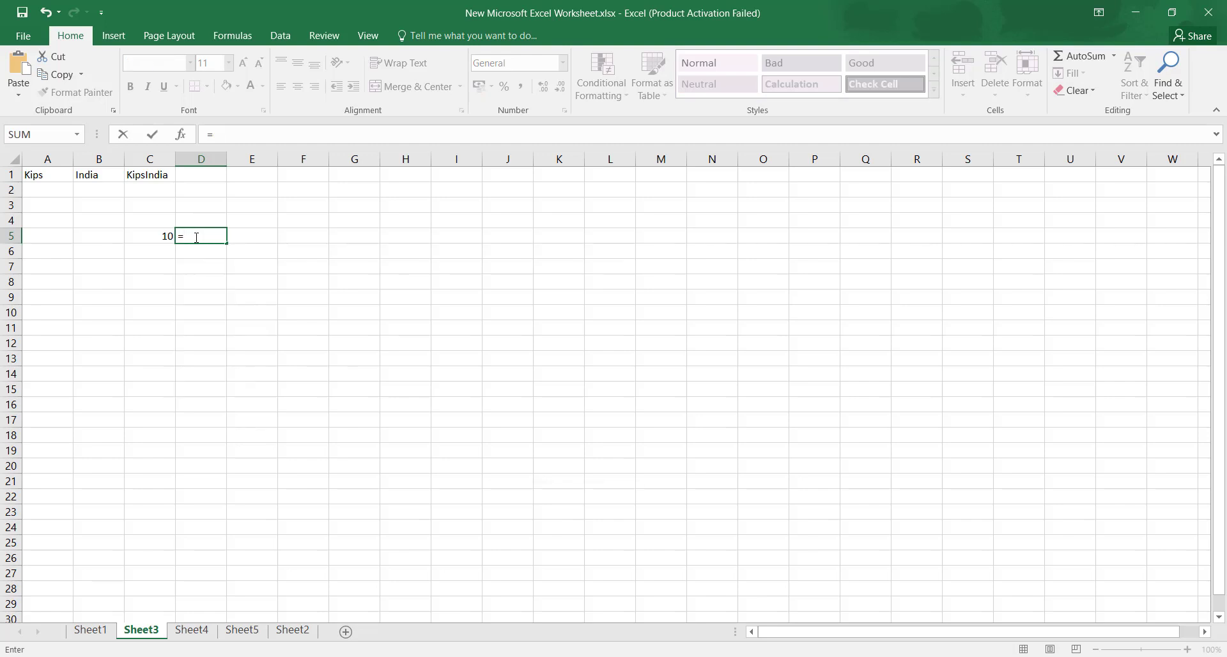
pyautogui.write('D5+')
pyautogui.click(165, 235)
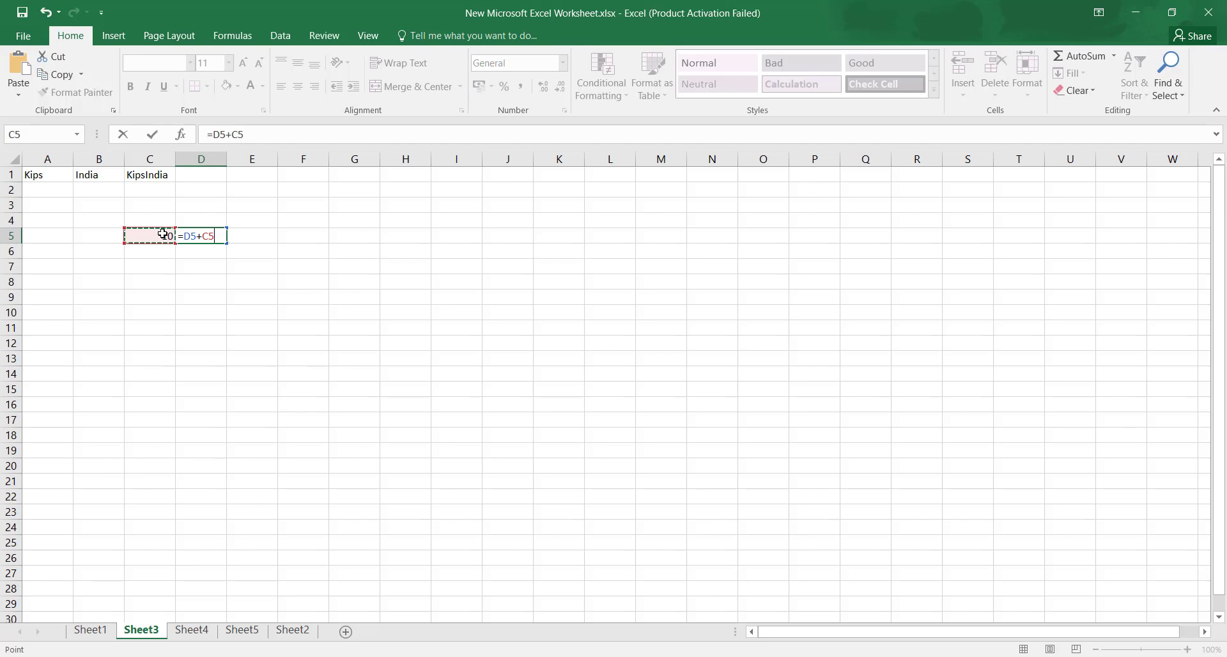
pyautogui.click(224, 238)
pyautogui.press('Return')
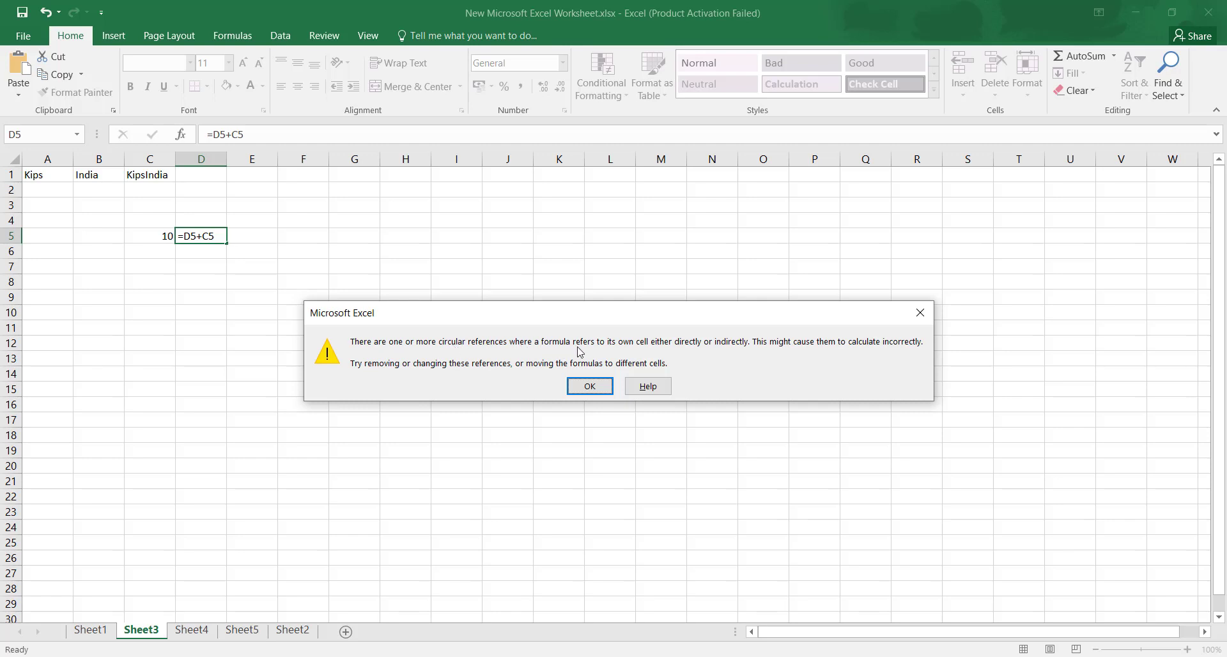
pyautogui.click(751, 656)
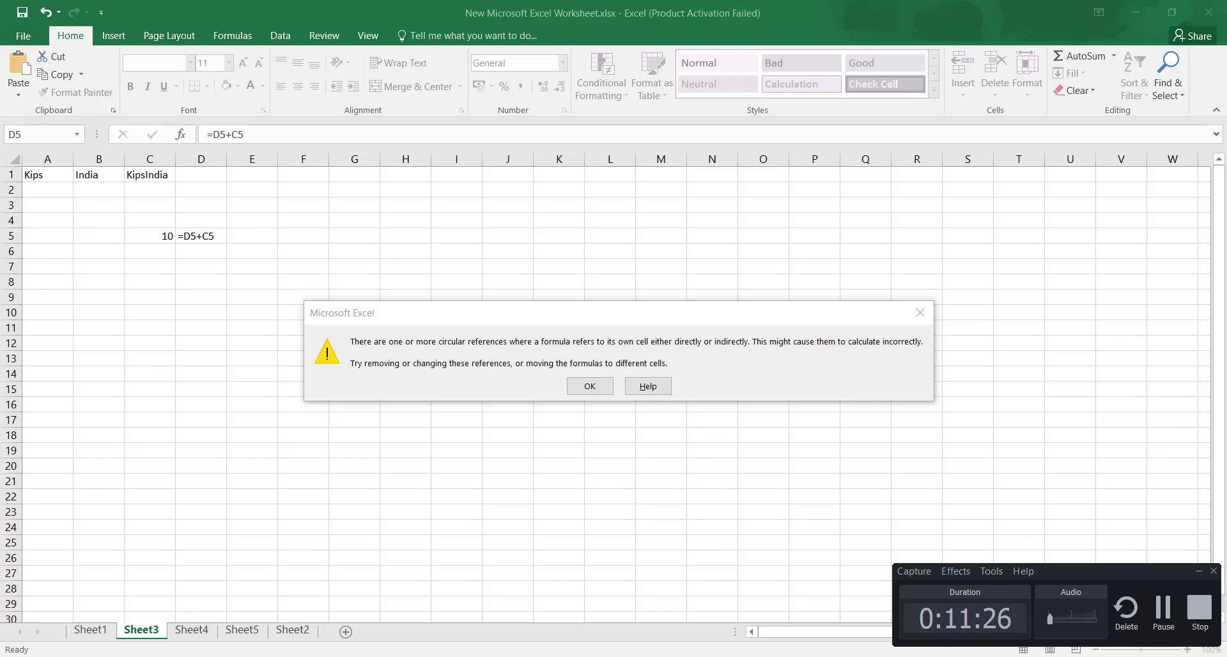
pyautogui.click(751, 656)
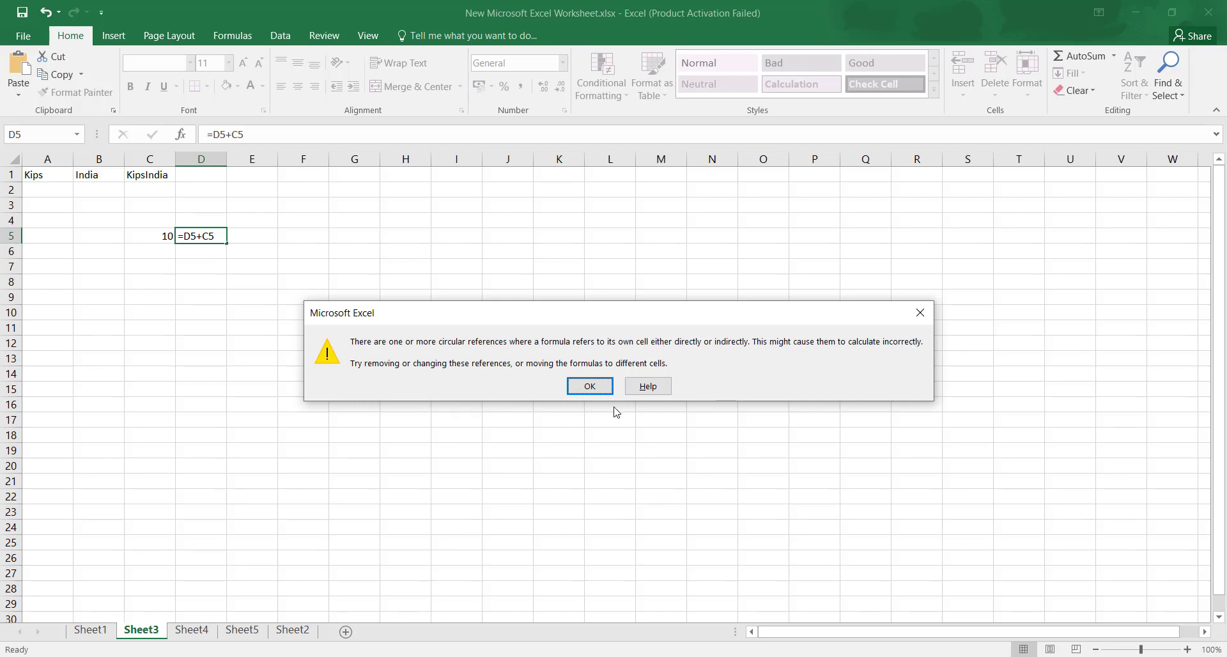
pyautogui.click(589, 386)
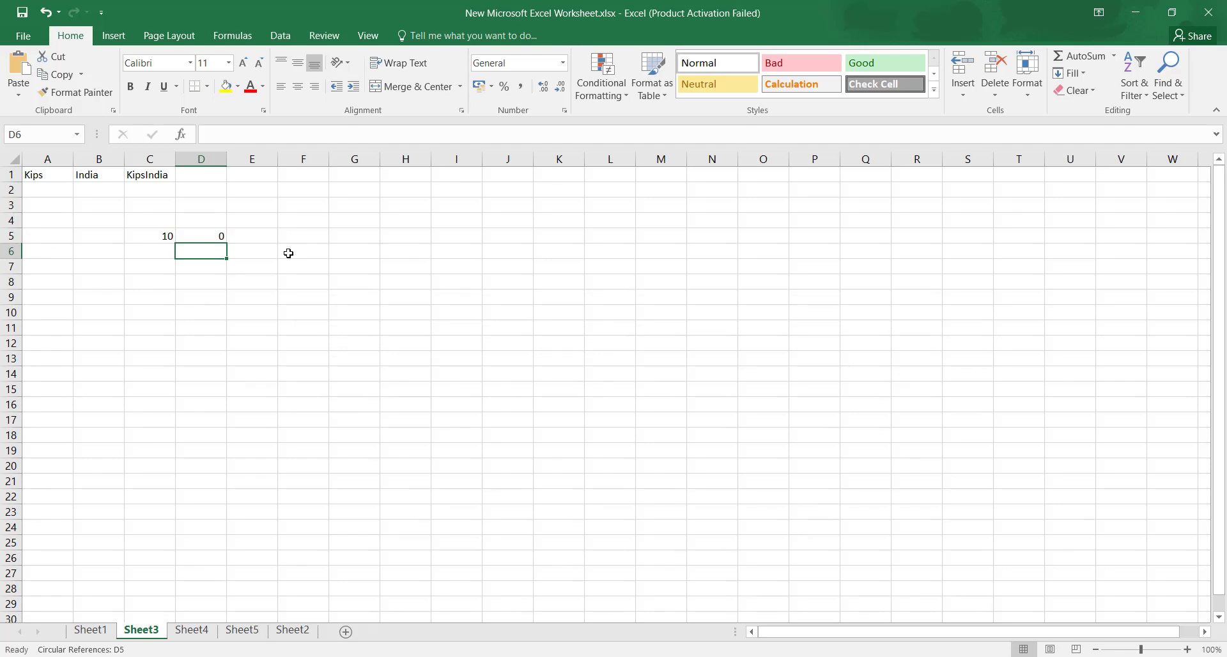
# - Review the circular reference example in the textbook photo, and go to the next page's section on using the copy-paste option
pyautogui.moveTo(650, 656)
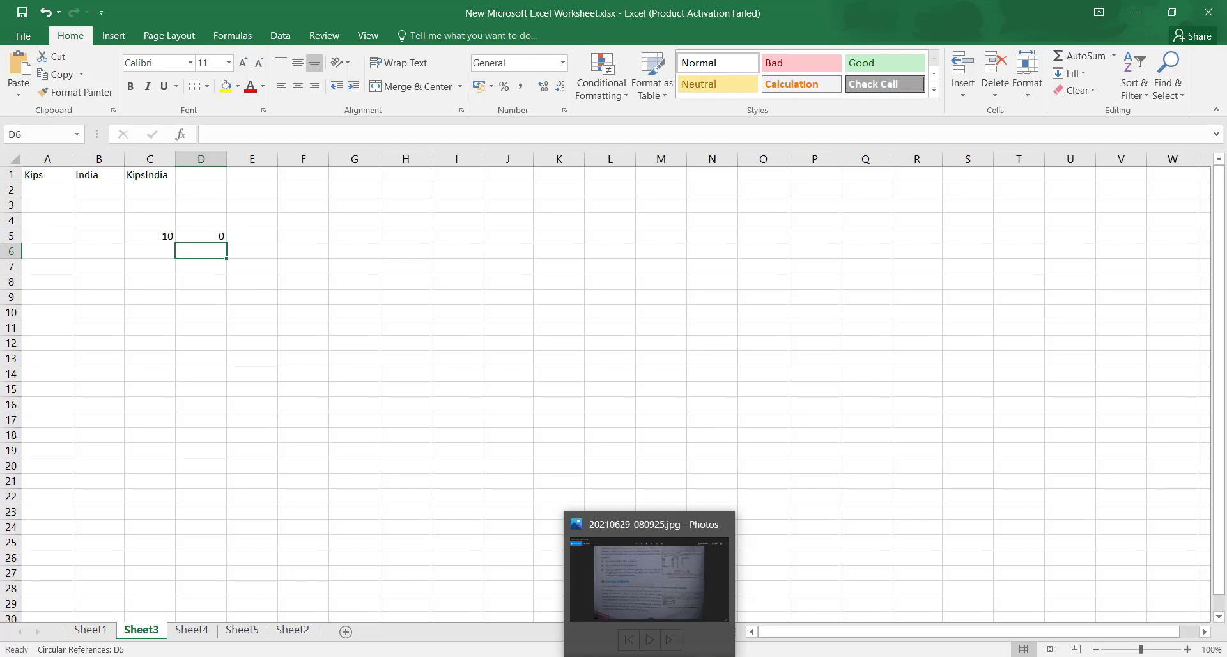
pyautogui.click(649, 656)
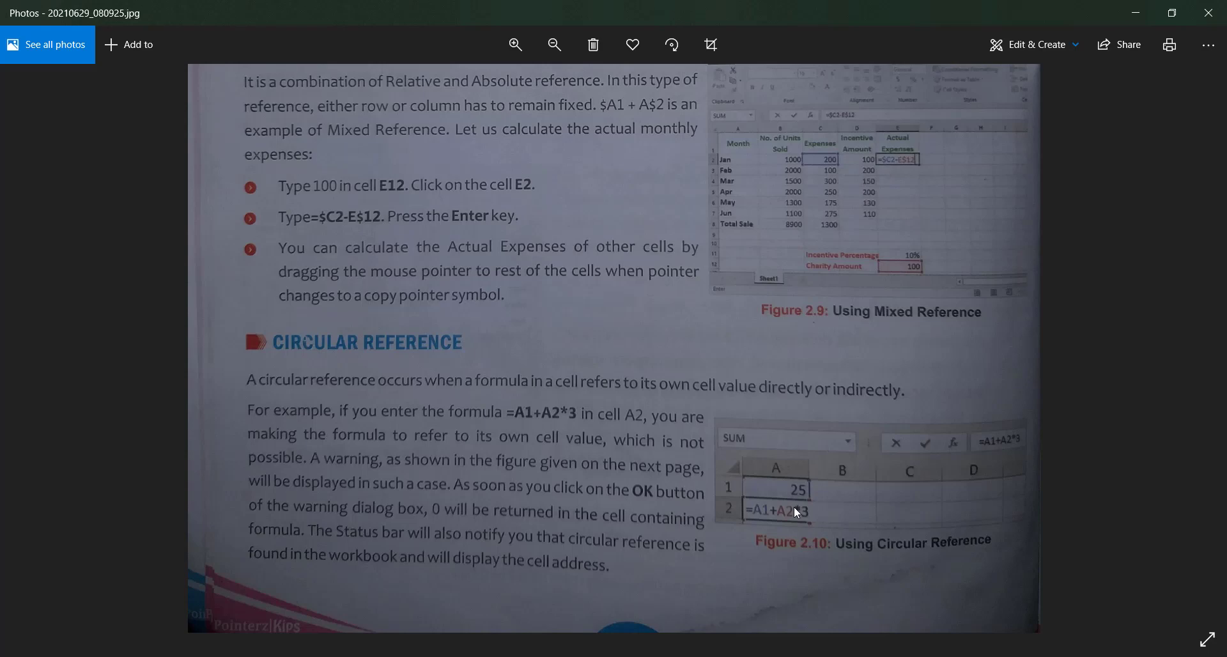
pyautogui.press('Right')
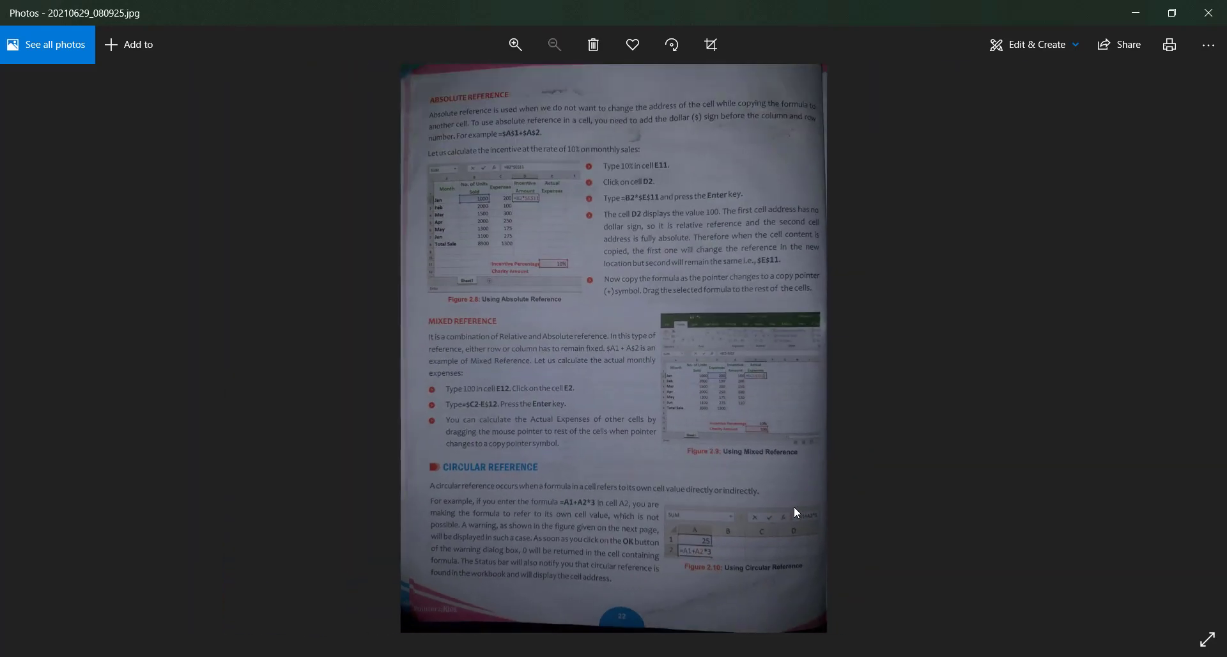
pyautogui.scroll(2, 666, 217)
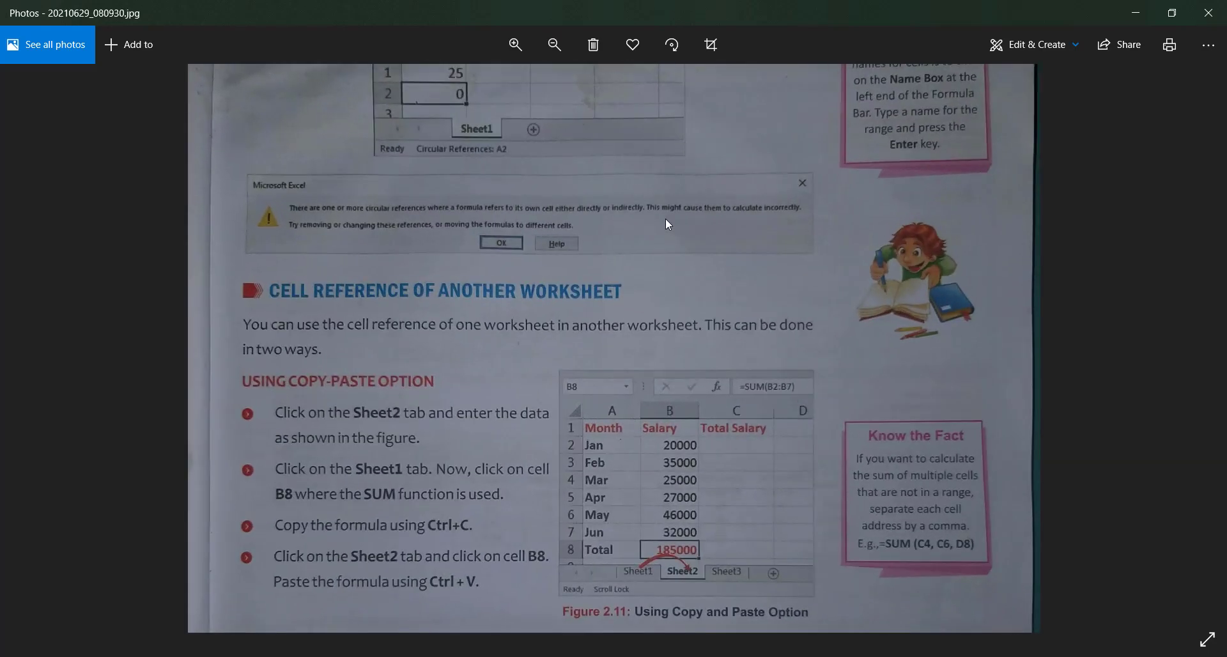
pyautogui.moveTo(645, 401); pyautogui.dragTo(670, 277)
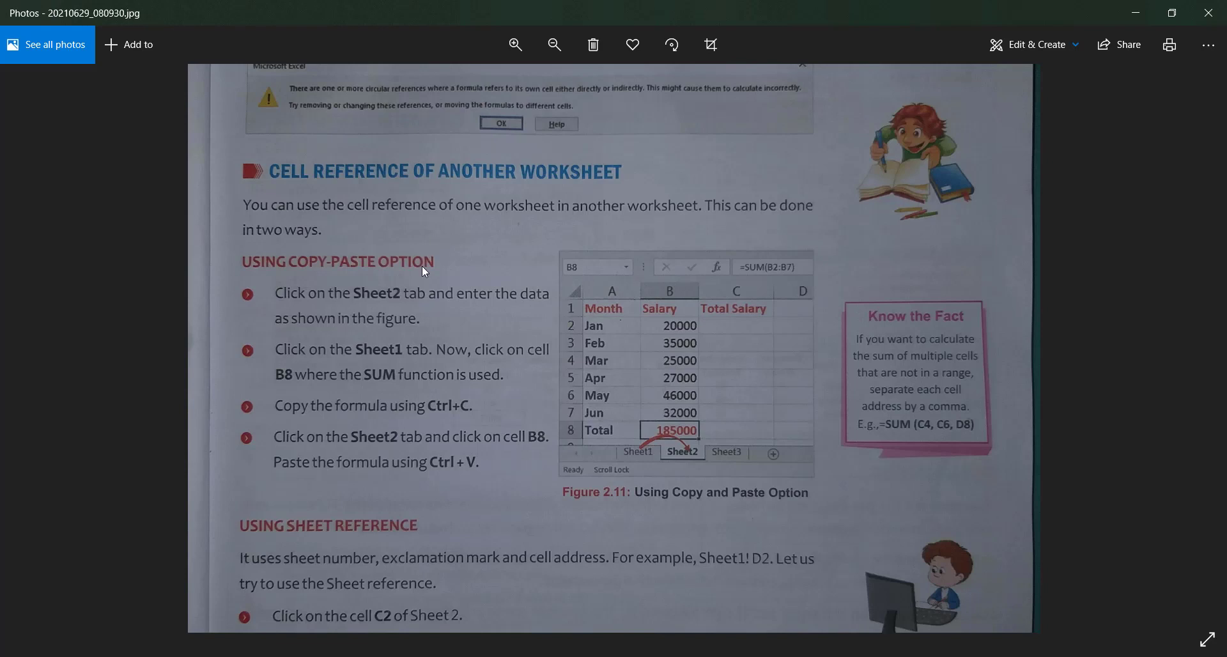
# - Switch to the Excel workbook, enter 50% in cell I13 of Sheet3, and recheck the textbook page
pyautogui.hotkey('alt', 'Tab')
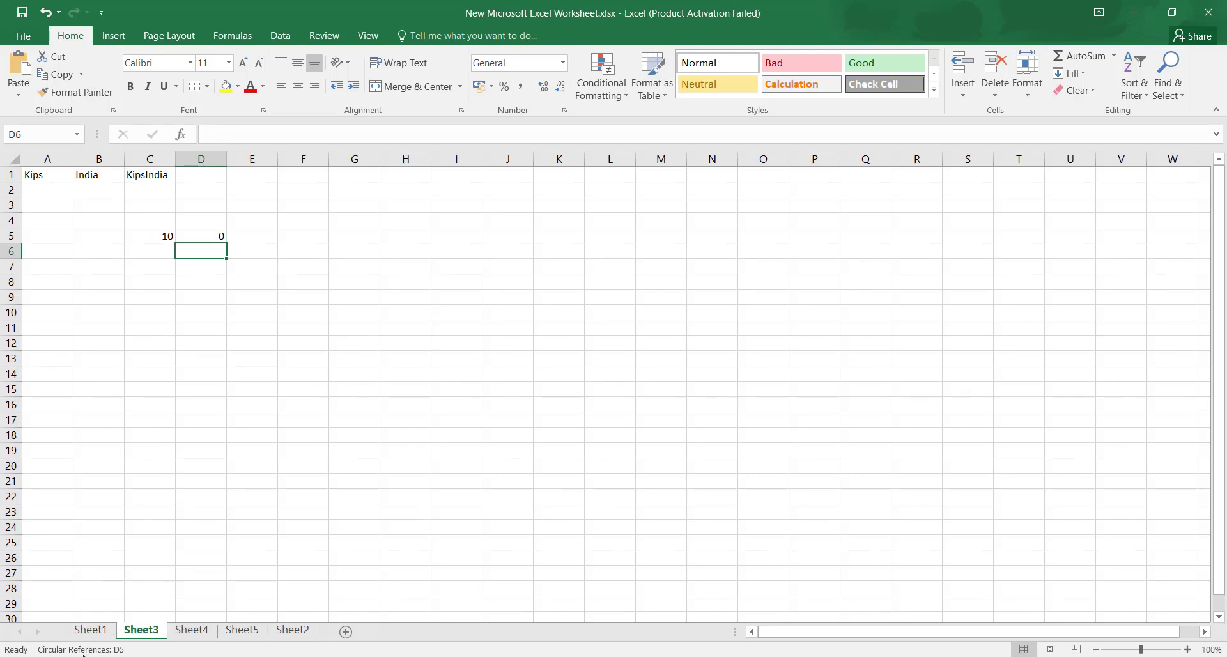
pyautogui.click(90, 632)
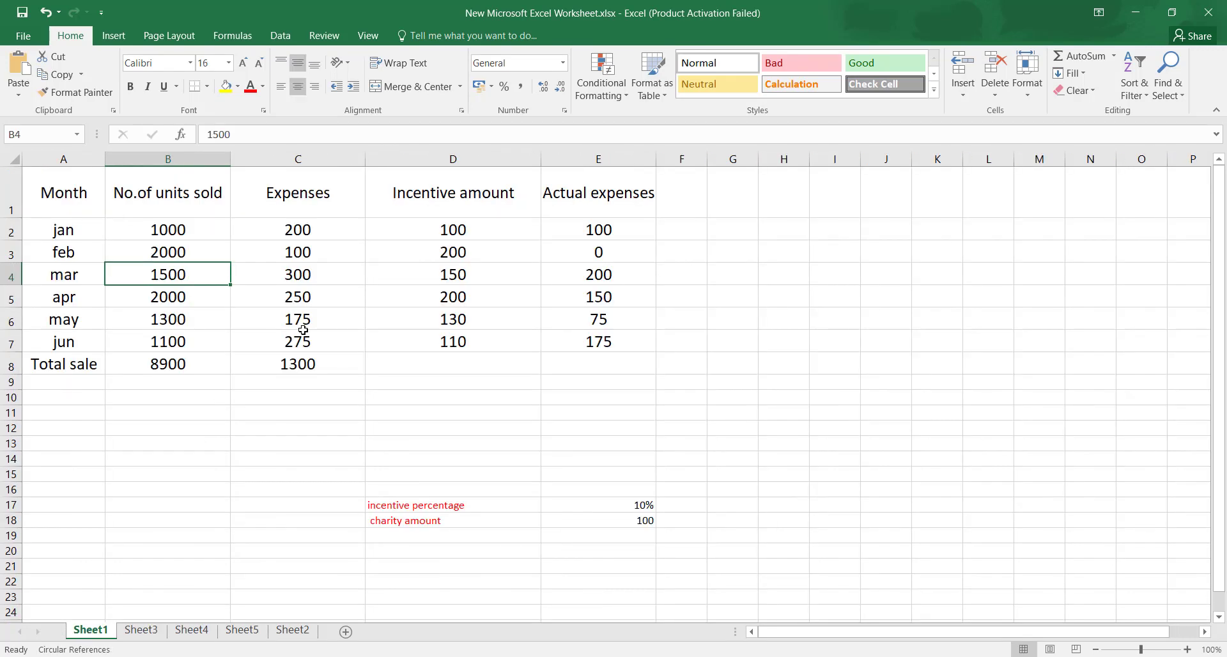
pyautogui.click(696, 209)
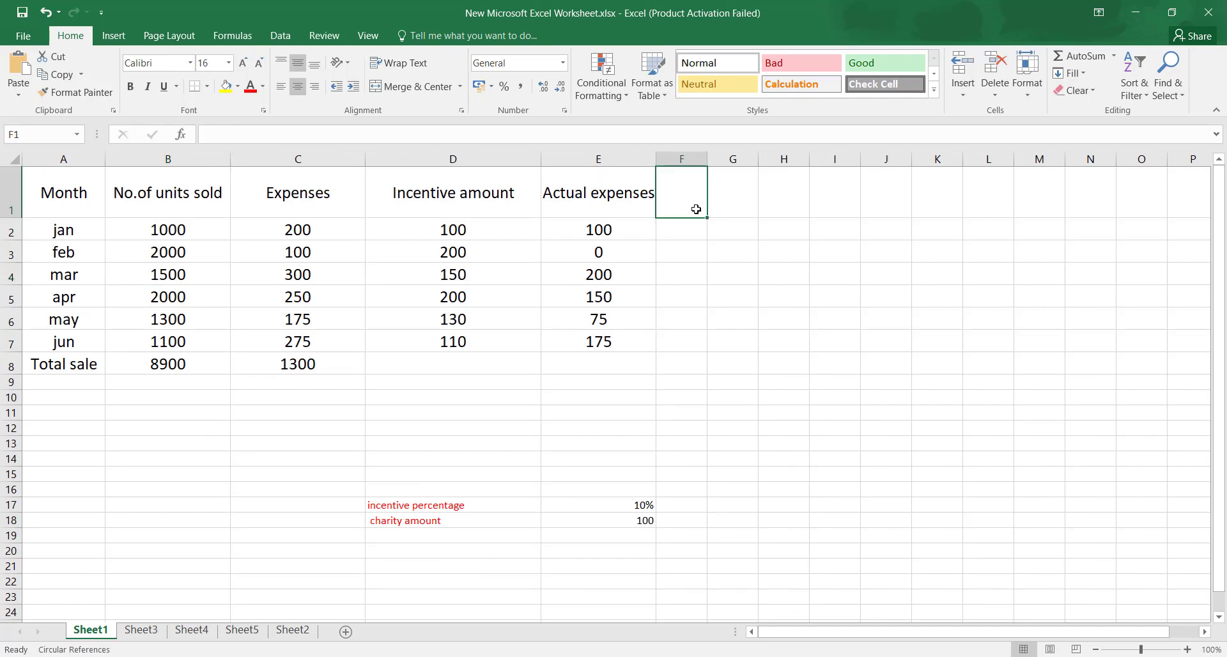
pyautogui.click(687, 225)
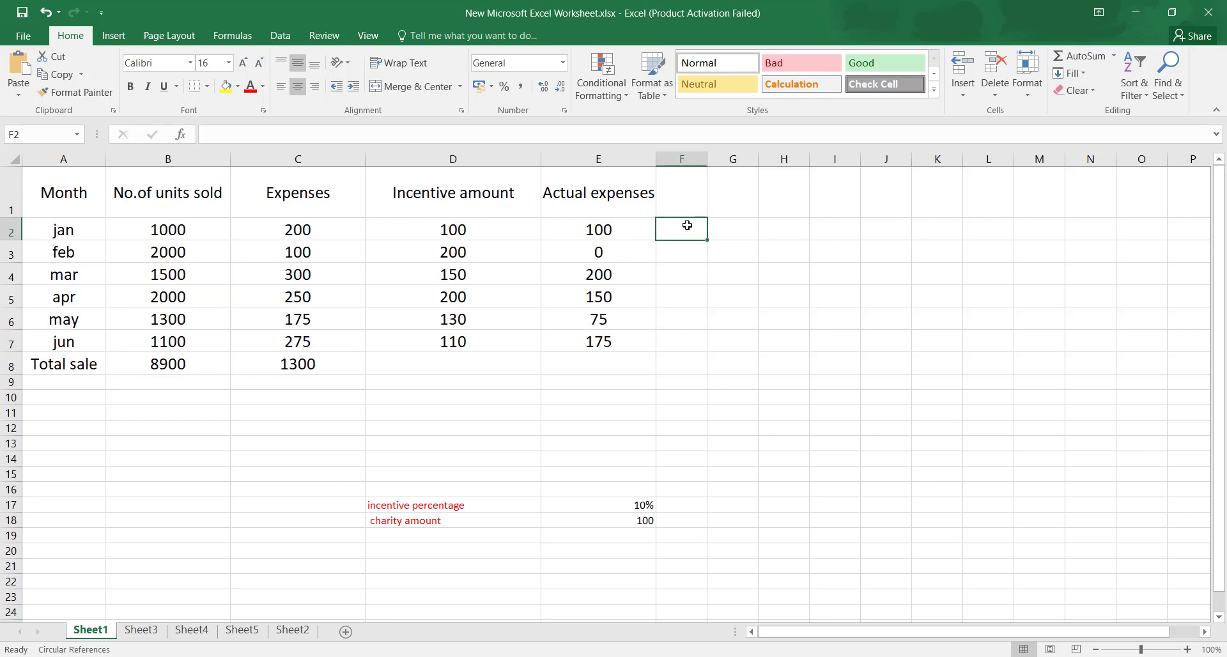
pyautogui.click(141, 630)
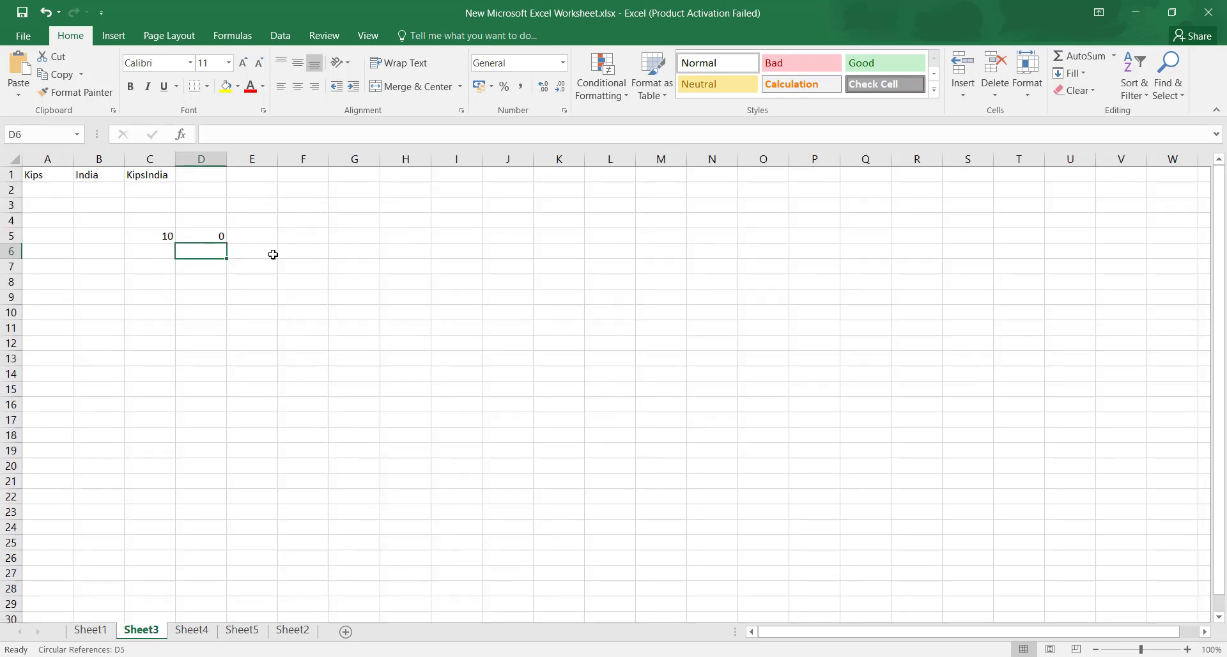
pyautogui.click(457, 354)
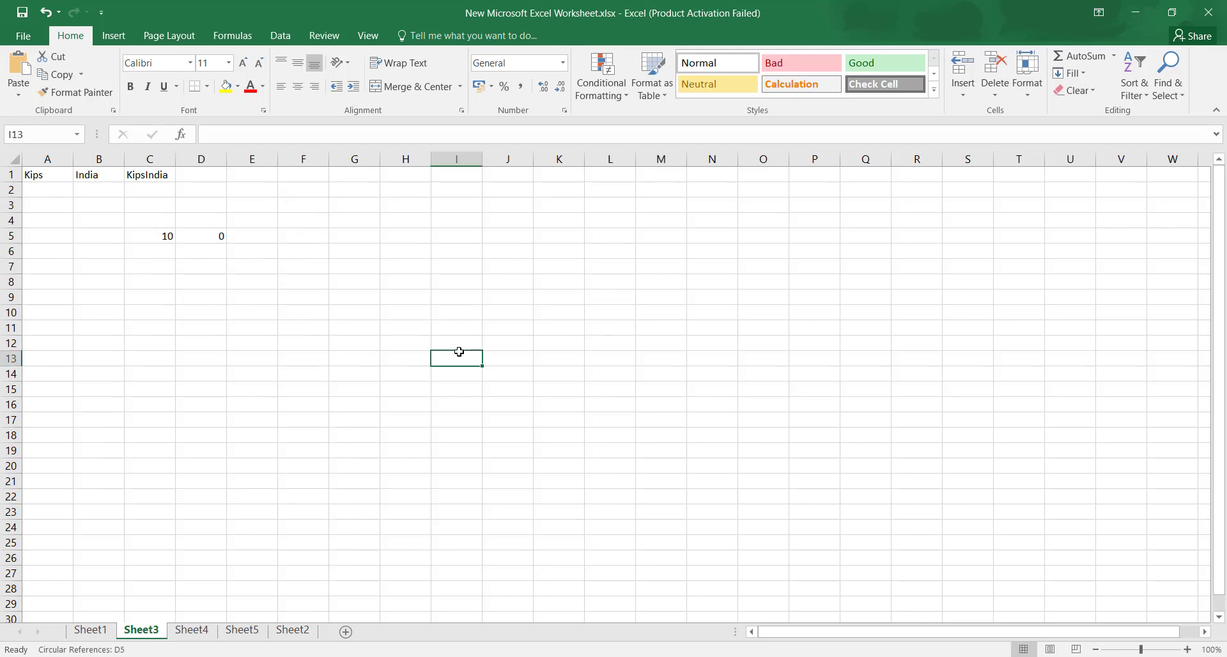
pyautogui.write('50')
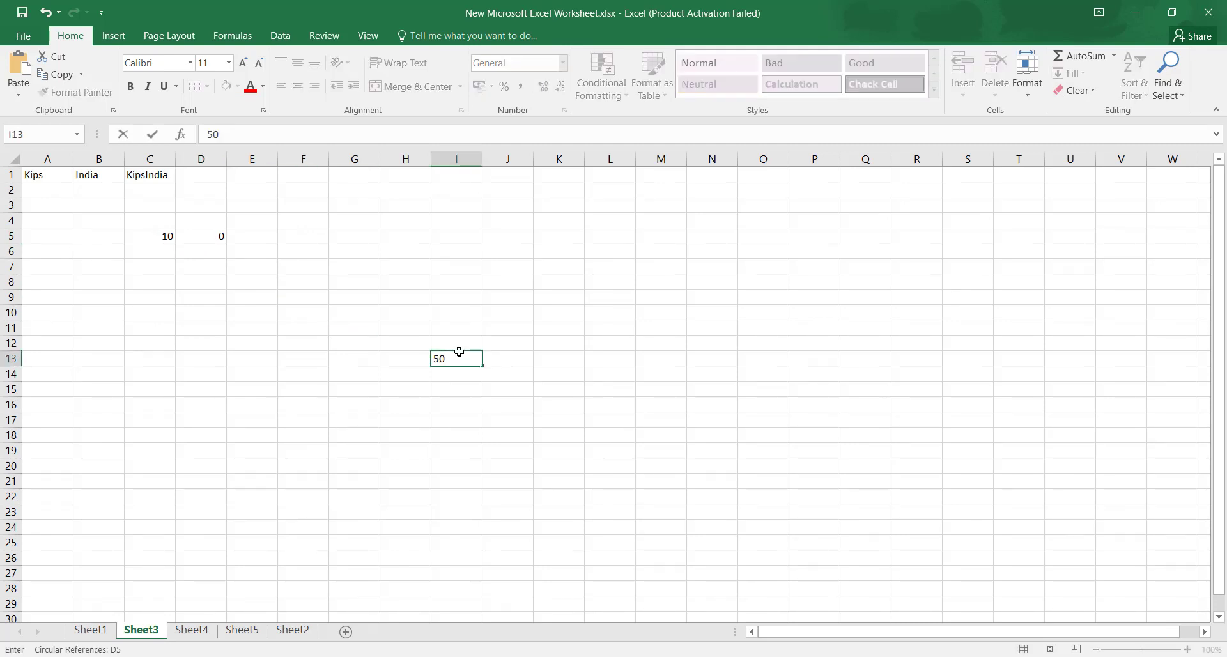
pyautogui.write('%')
pyautogui.hotkey('alt', 'Tab')
pyautogui.hotkey('alt', 'Tab')
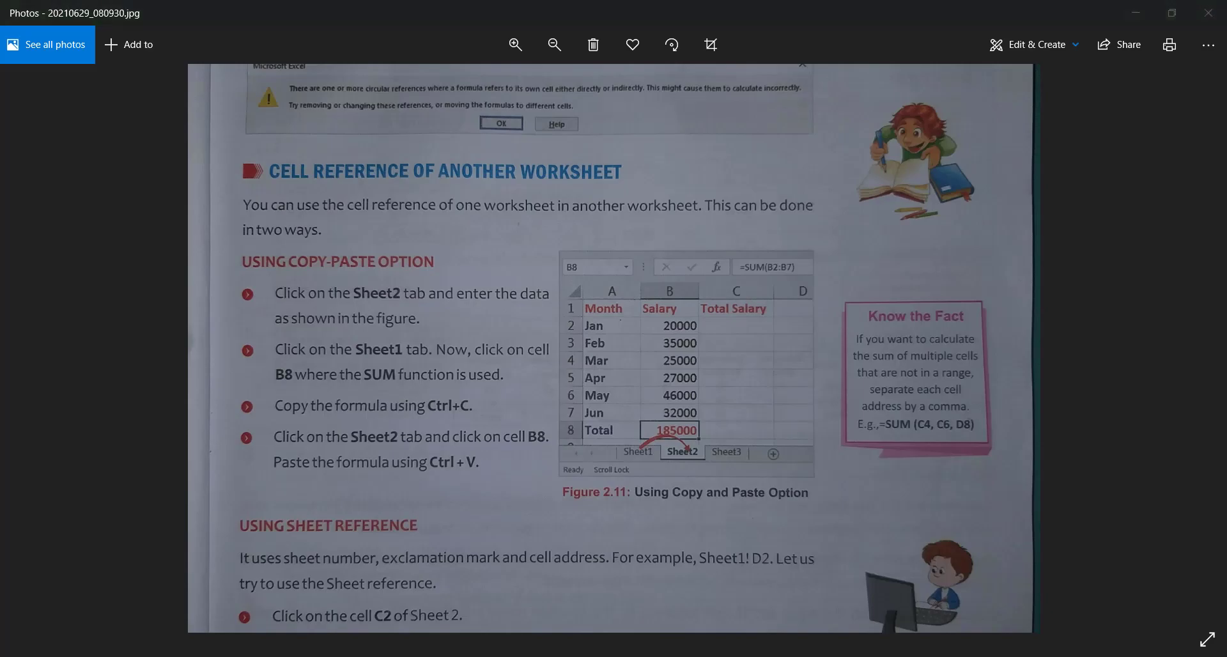
# - Enter 50% in cell F1 of Sheet1 as the heading beside Actual expenses, and widen column F
pyautogui.click(90, 629)
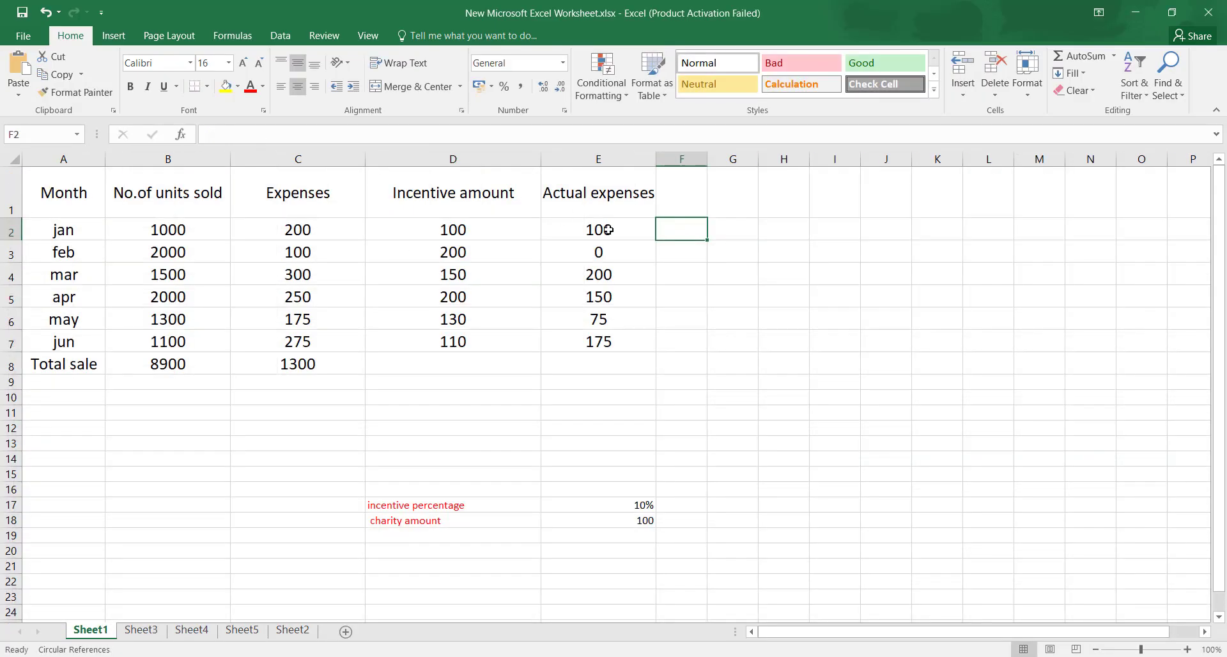
pyautogui.click(693, 192)
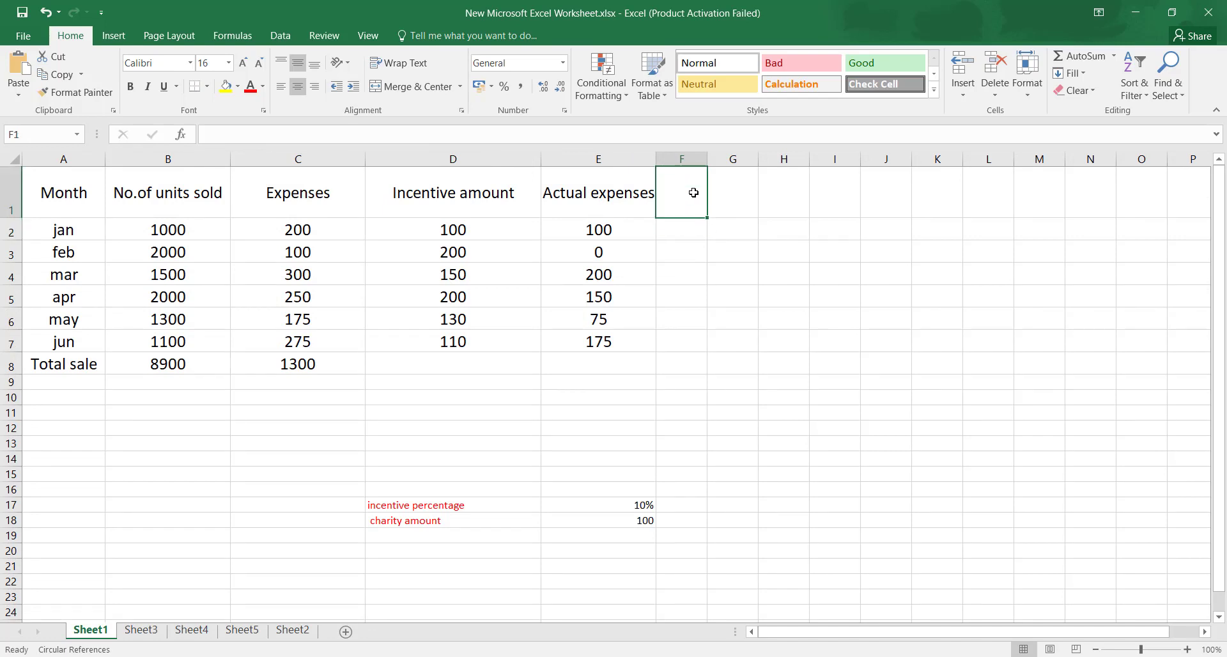
pyautogui.write('%0')
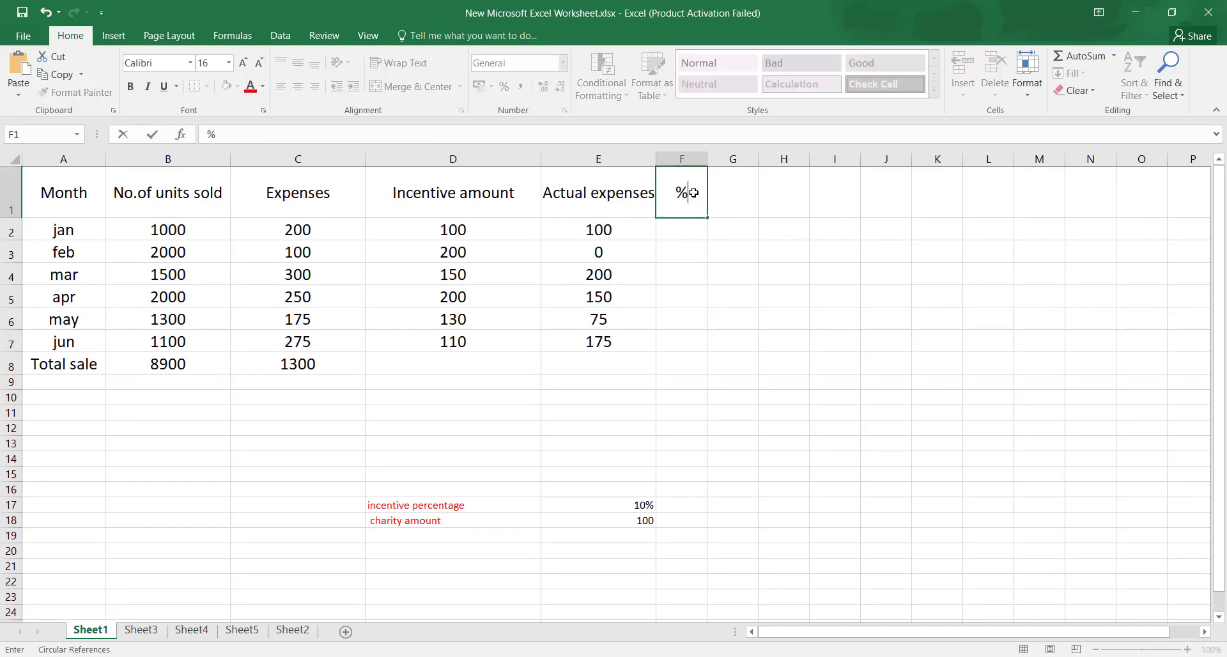
pyautogui.press('BackSpace')
pyautogui.press('BackSpace')
pyautogui.write('50%')
pyautogui.moveTo(693, 225); pyautogui.dragTo(686, 343)
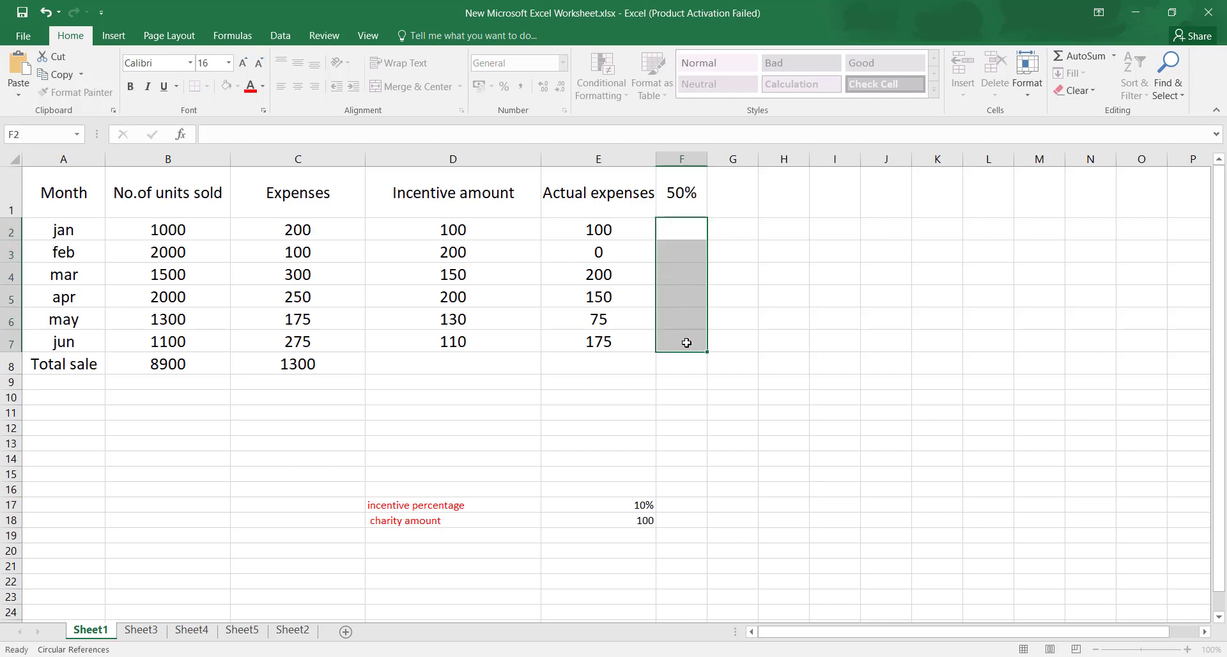
pyautogui.moveTo(707, 159); pyautogui.dragTo(756, 161)
# - Try to enter the formula =E2*Sheet3!I13 in cell F2 of Sheet1, and dismiss the circular reference warning
pyautogui.click(694, 229)
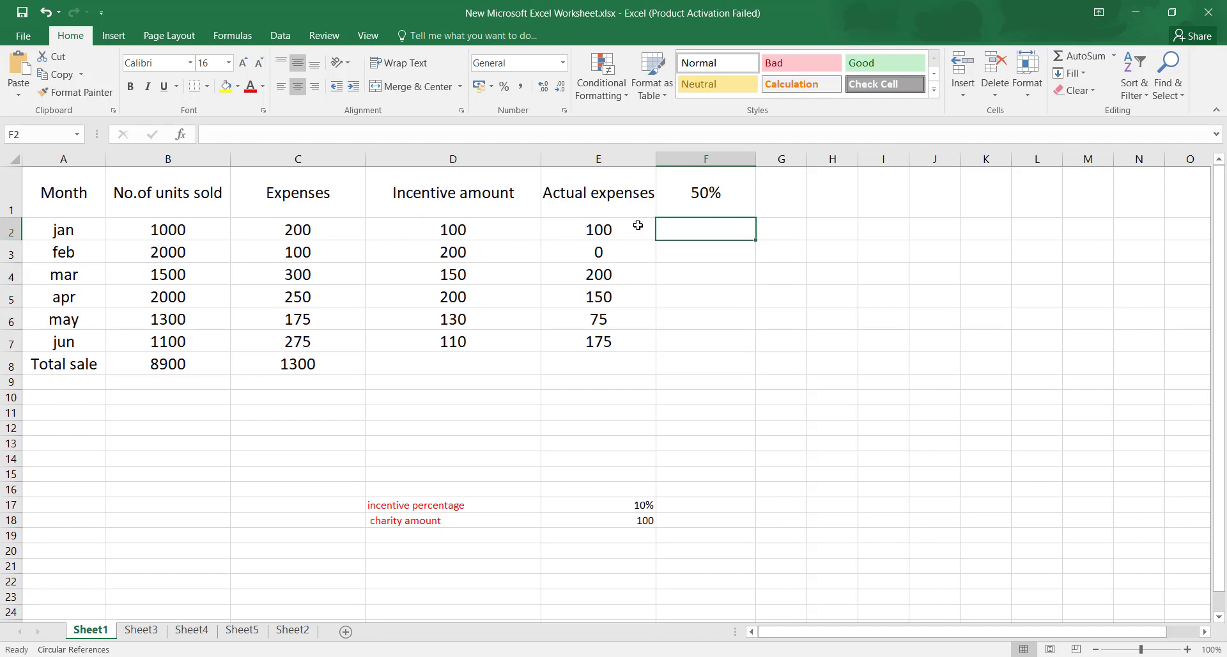
pyautogui.write('=')
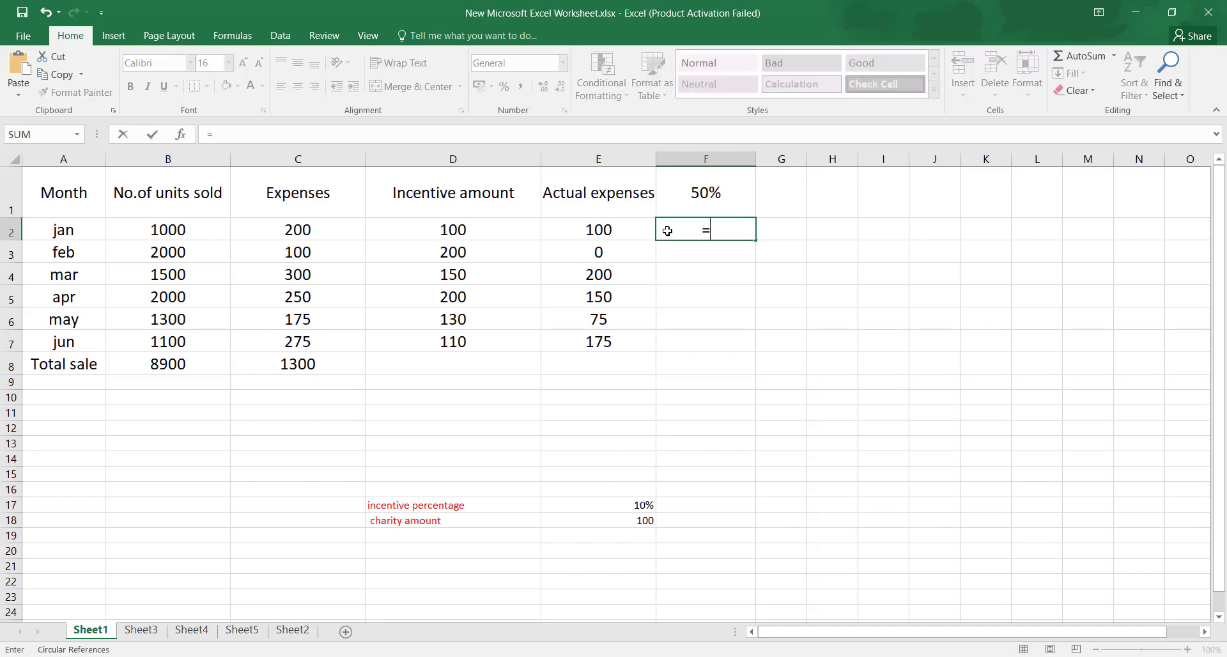
pyautogui.click(629, 228)
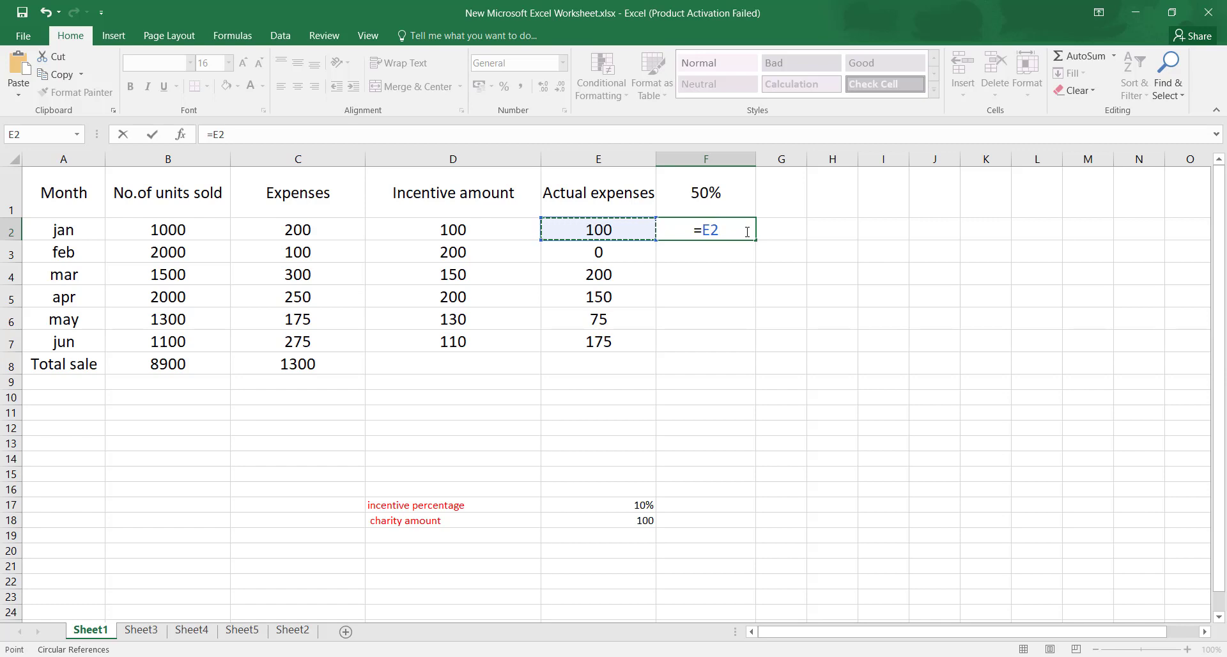
pyautogui.write('*')
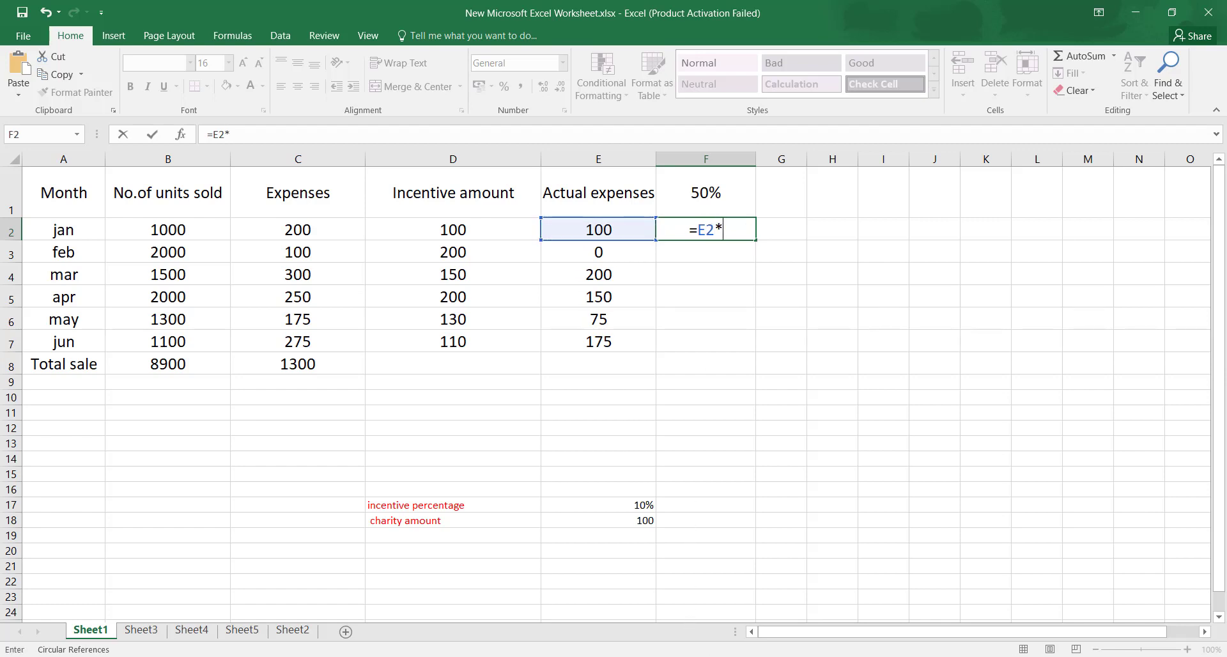
pyautogui.click(142, 630)
pyautogui.click(465, 359)
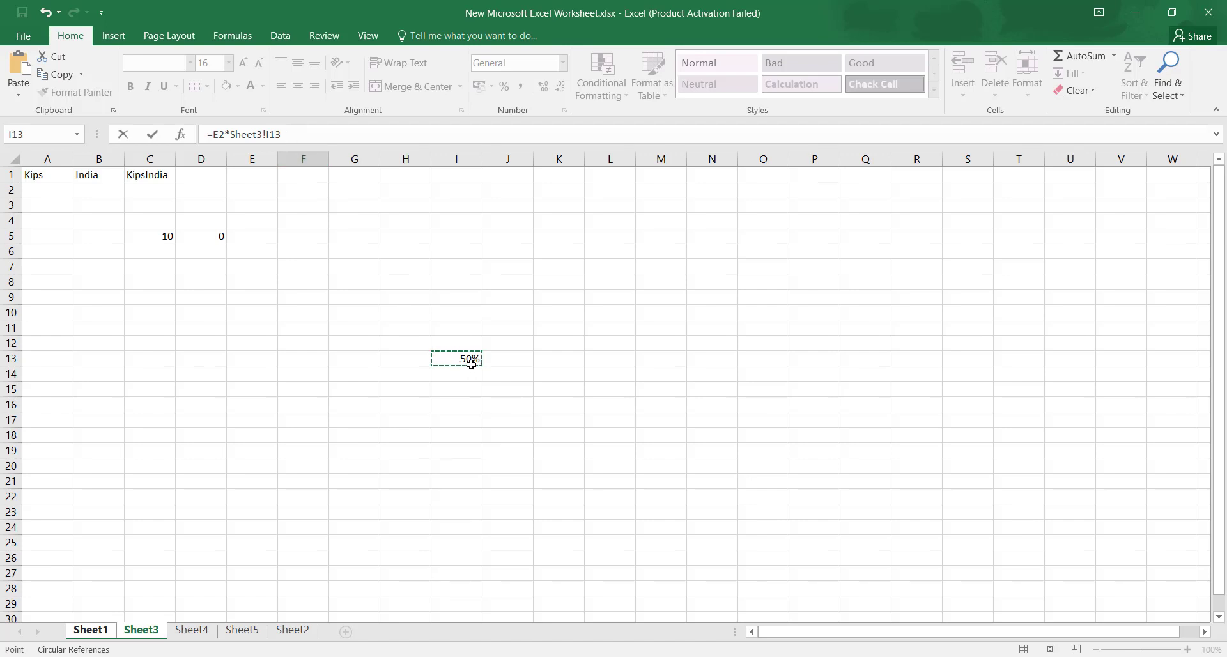
pyautogui.moveTo(231, 133); pyautogui.dragTo(245, 132)
pyautogui.click(289, 136)
pyautogui.press('Escape')
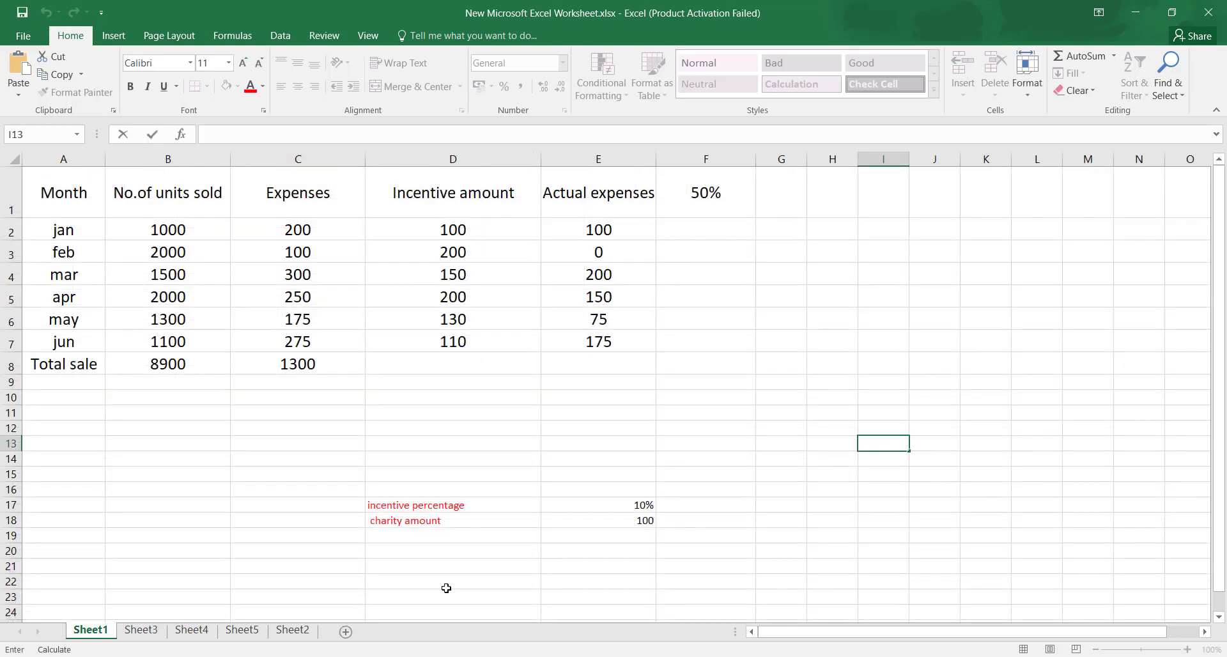
pyautogui.click(142, 632)
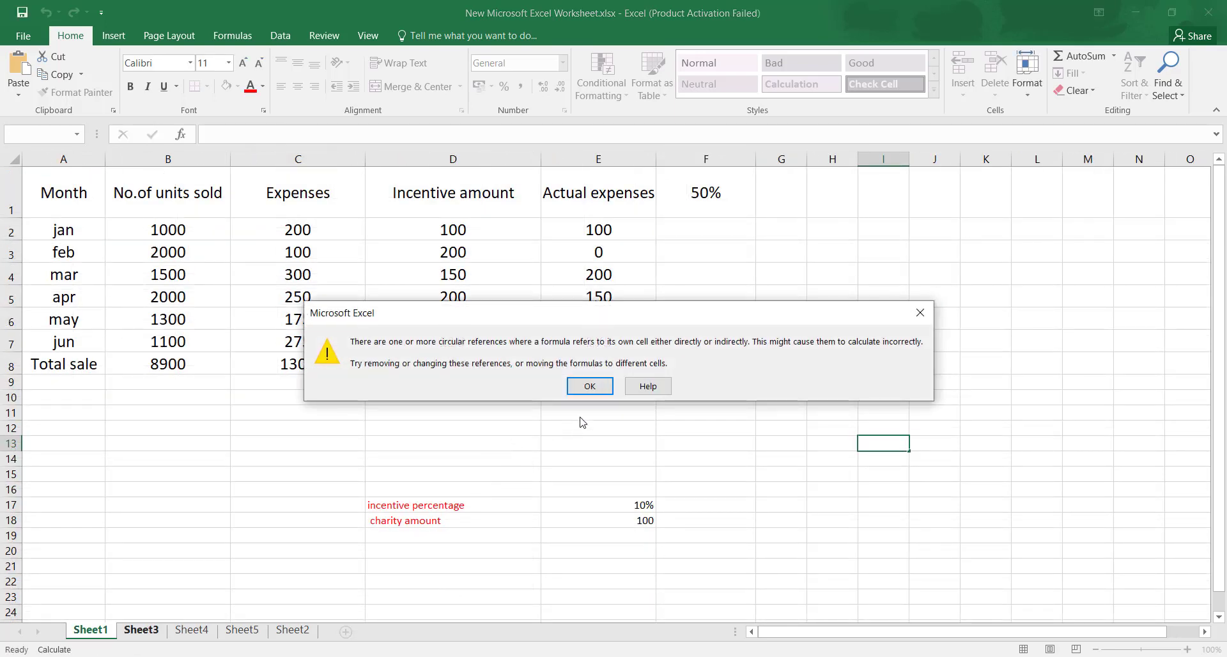
pyautogui.click(919, 312)
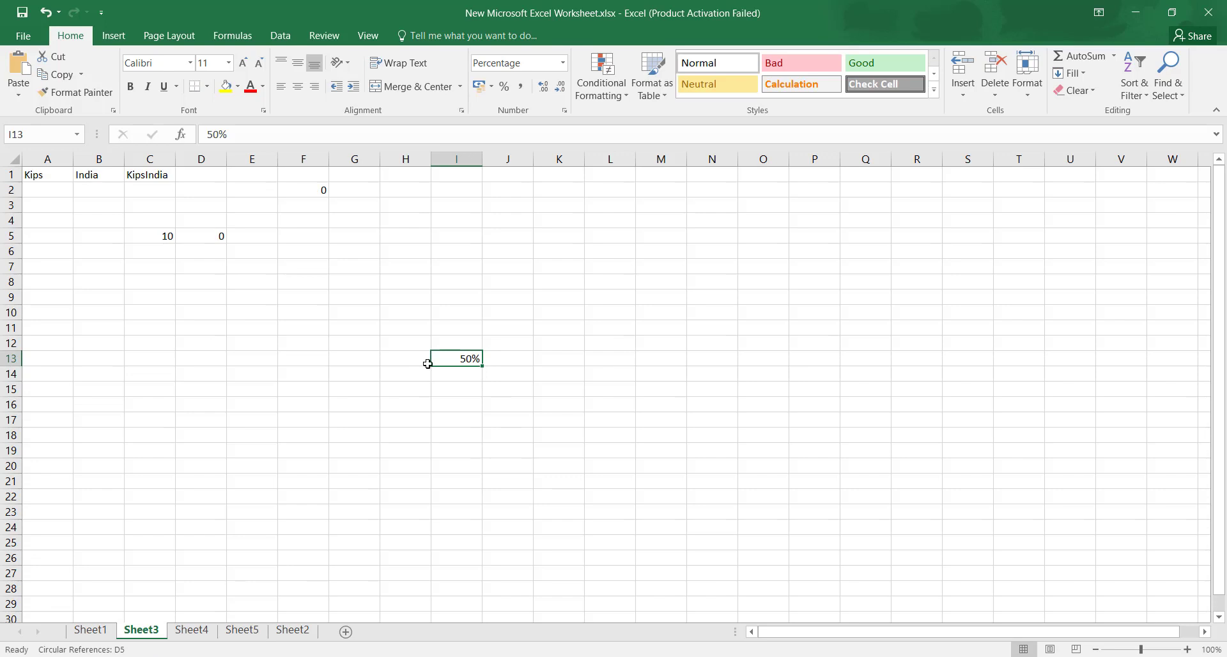
# - Move the 50% value on Sheet3 from cell I13 to cell H13
pyautogui.hotkey('ctrl', 'c')
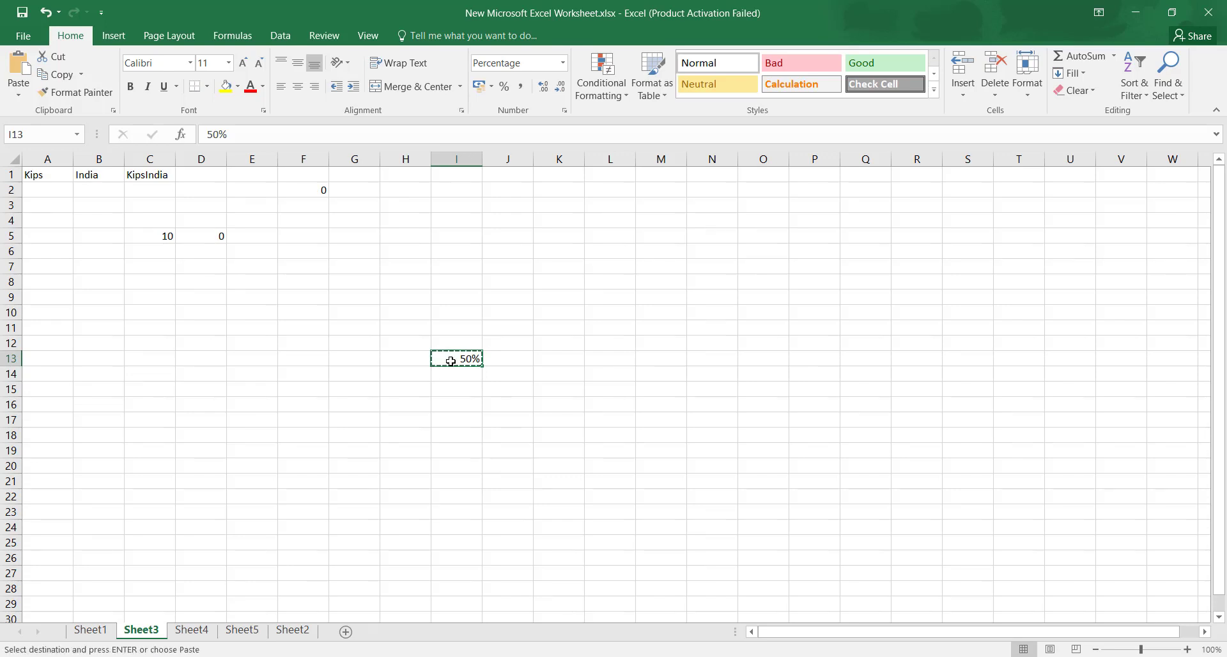
pyautogui.click(417, 359)
pyautogui.hotkey('ctrl', 'v')
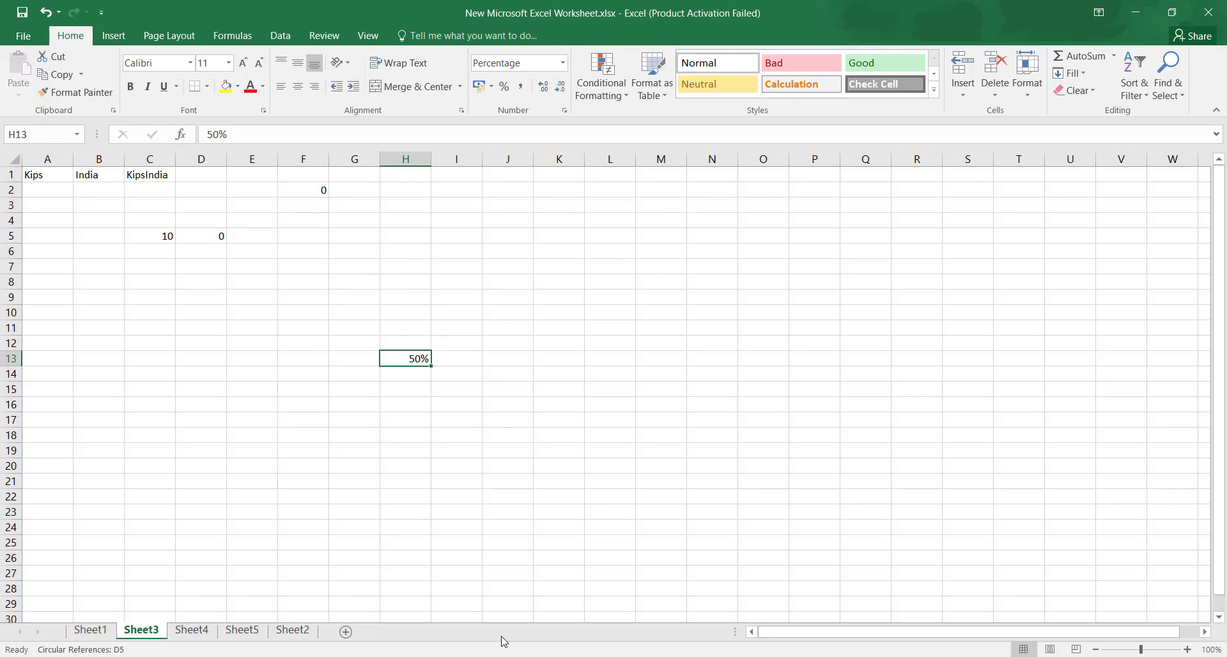
# - Enter the formula =E2*Sheet3!H13 in cell F2 of Sheet1, picking the percentage cell directly on Sheet3
pyautogui.click(90, 630)
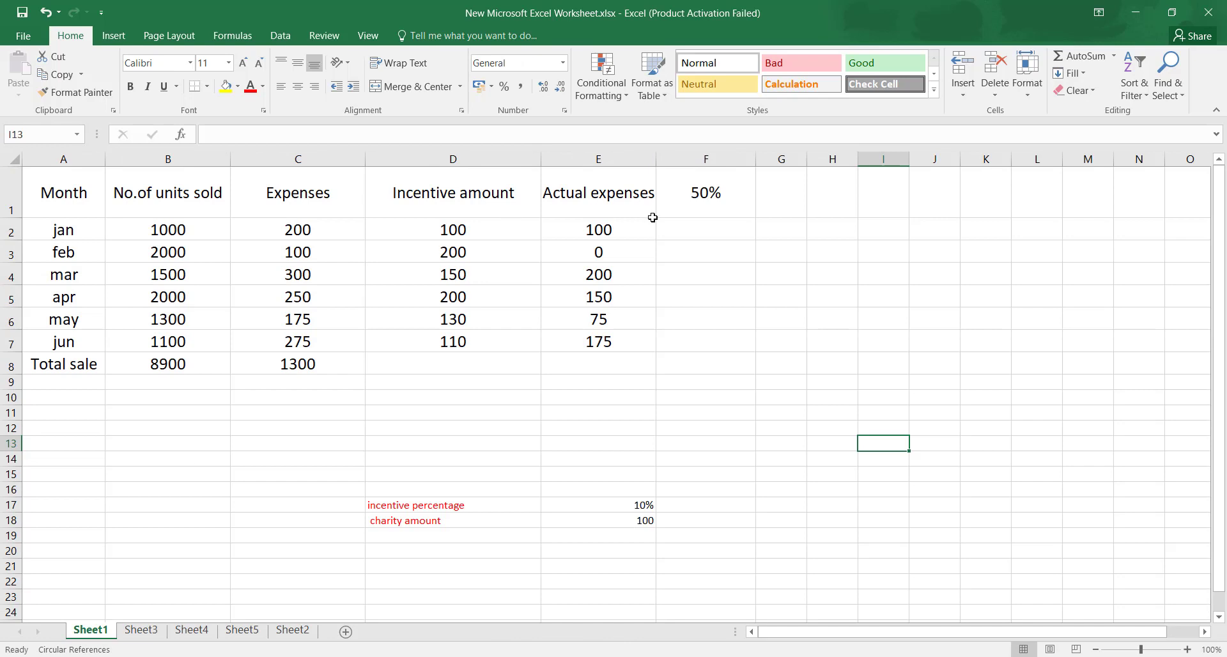
pyautogui.click(695, 224)
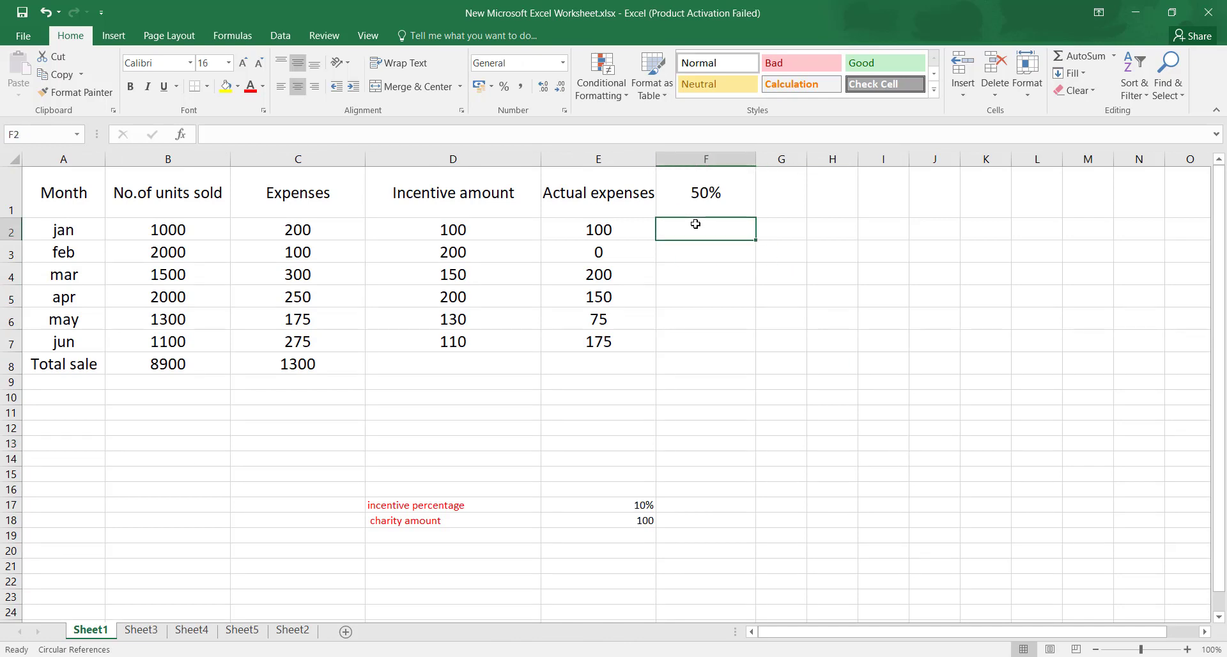
pyautogui.write('=')
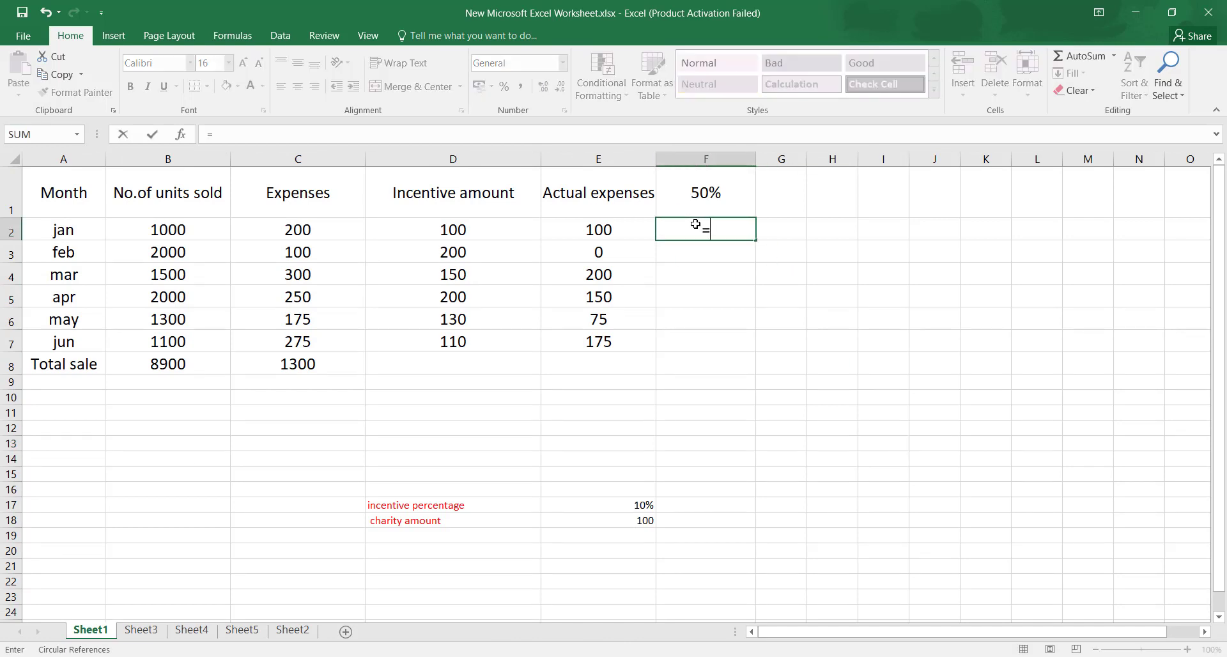
pyautogui.click(632, 230)
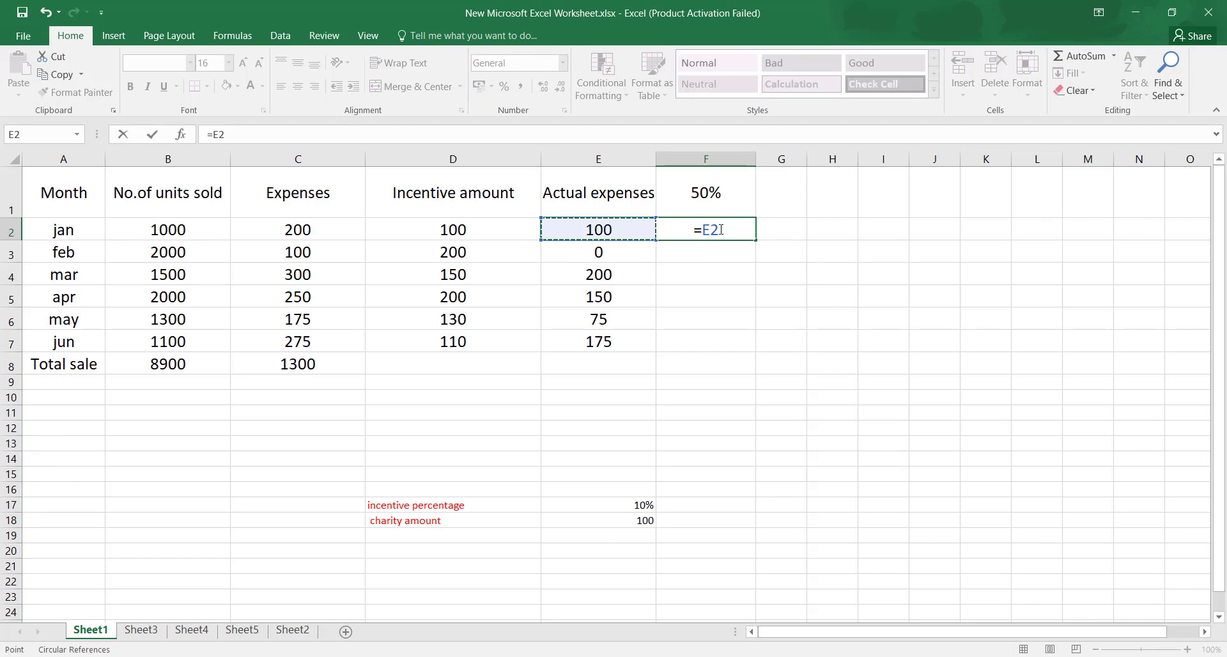
pyautogui.write('*')
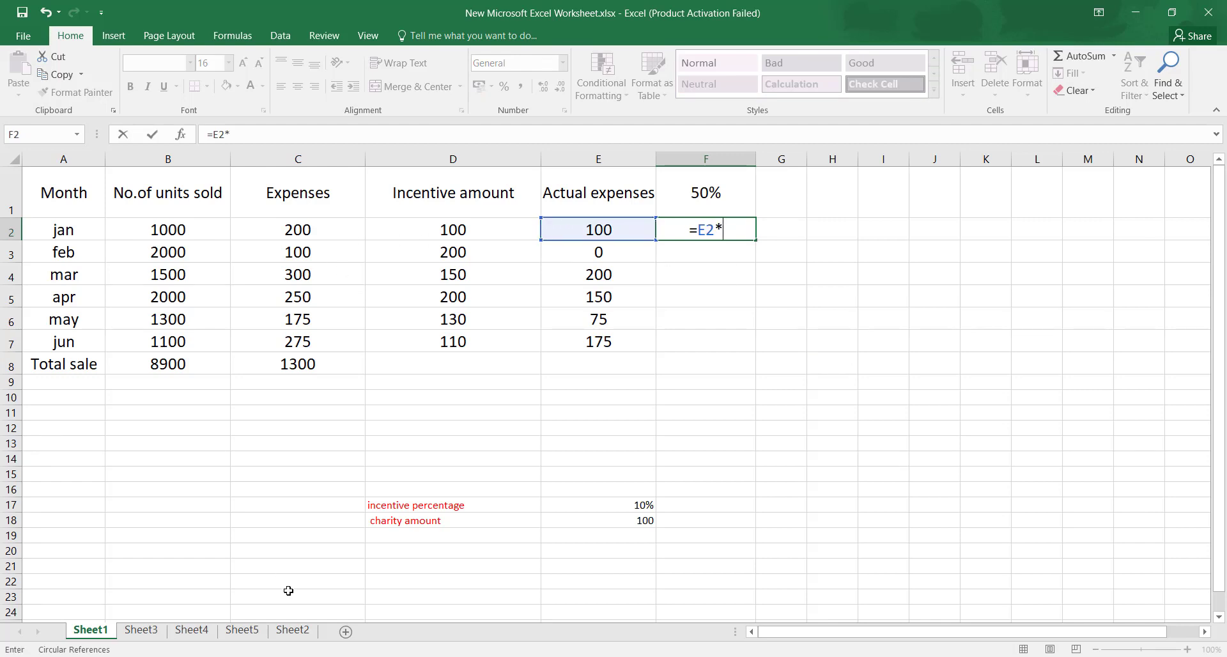
pyautogui.click(141, 630)
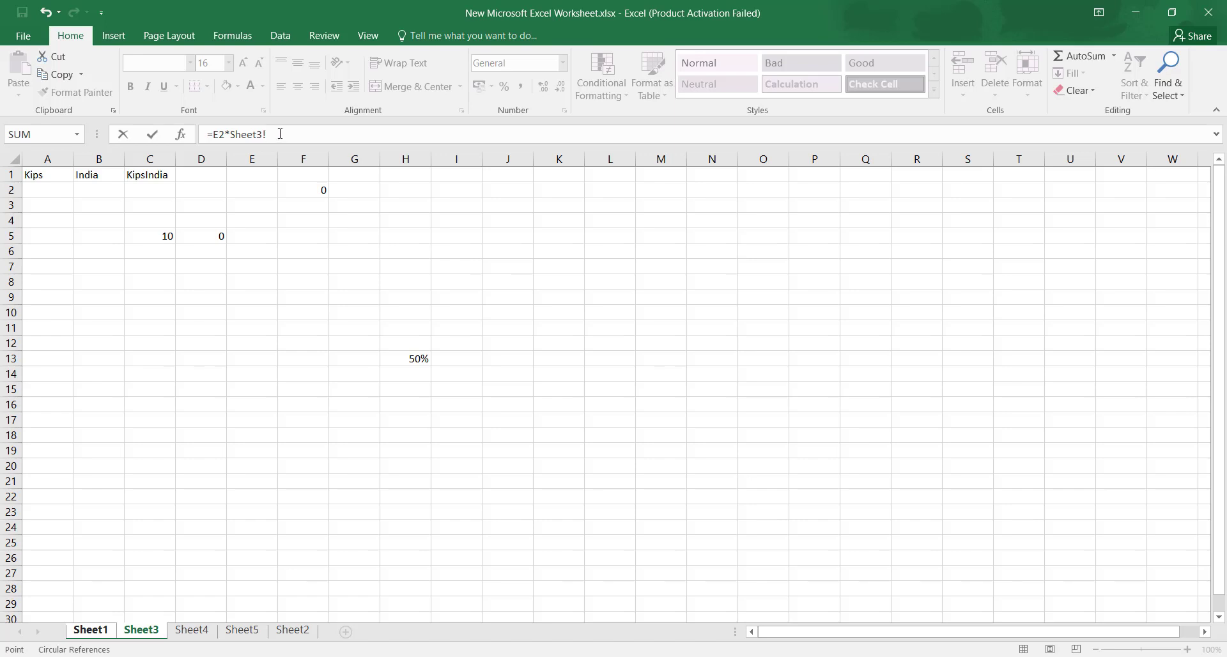
pyautogui.click(409, 359)
pyautogui.moveTo(286, 134); pyautogui.dragTo(207, 134)
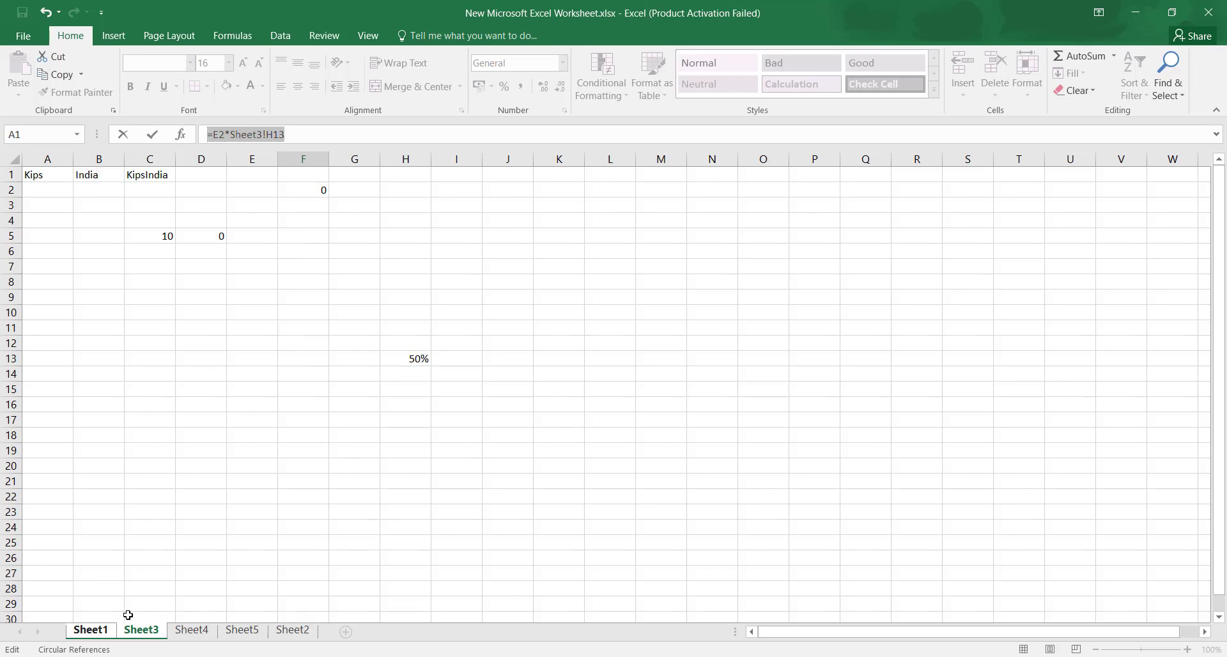
pyautogui.click(101, 631)
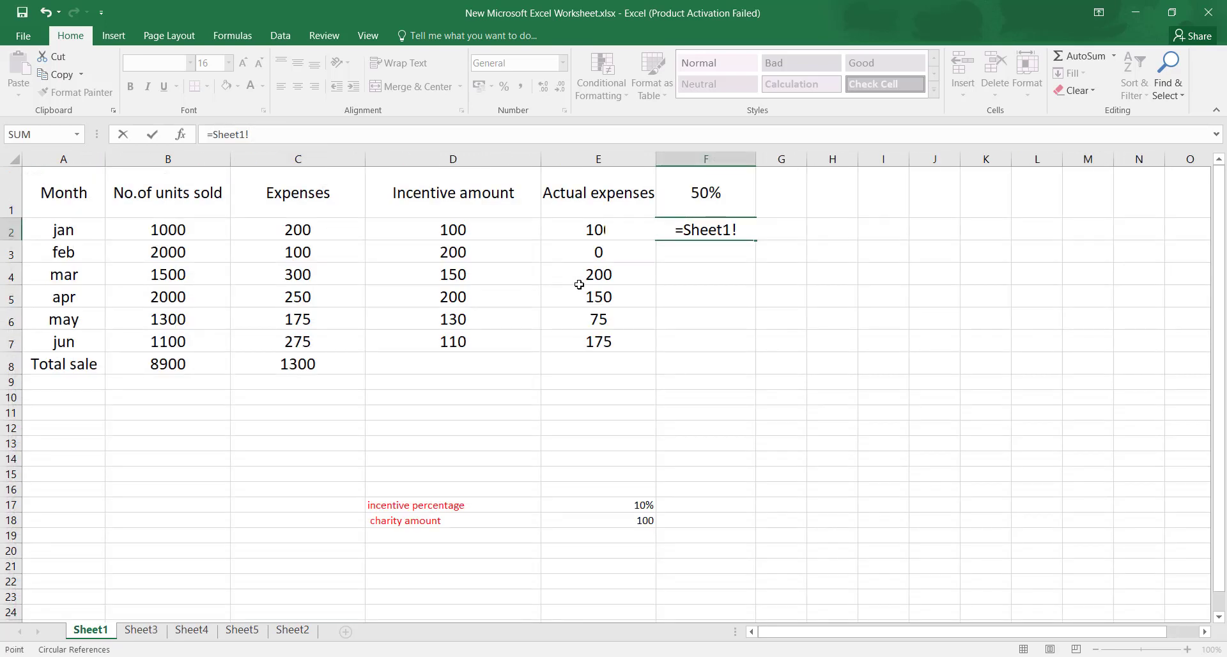
pyautogui.press('Left')
pyautogui.write('*')
pyautogui.hotkey('ctrl', 'pagedown')
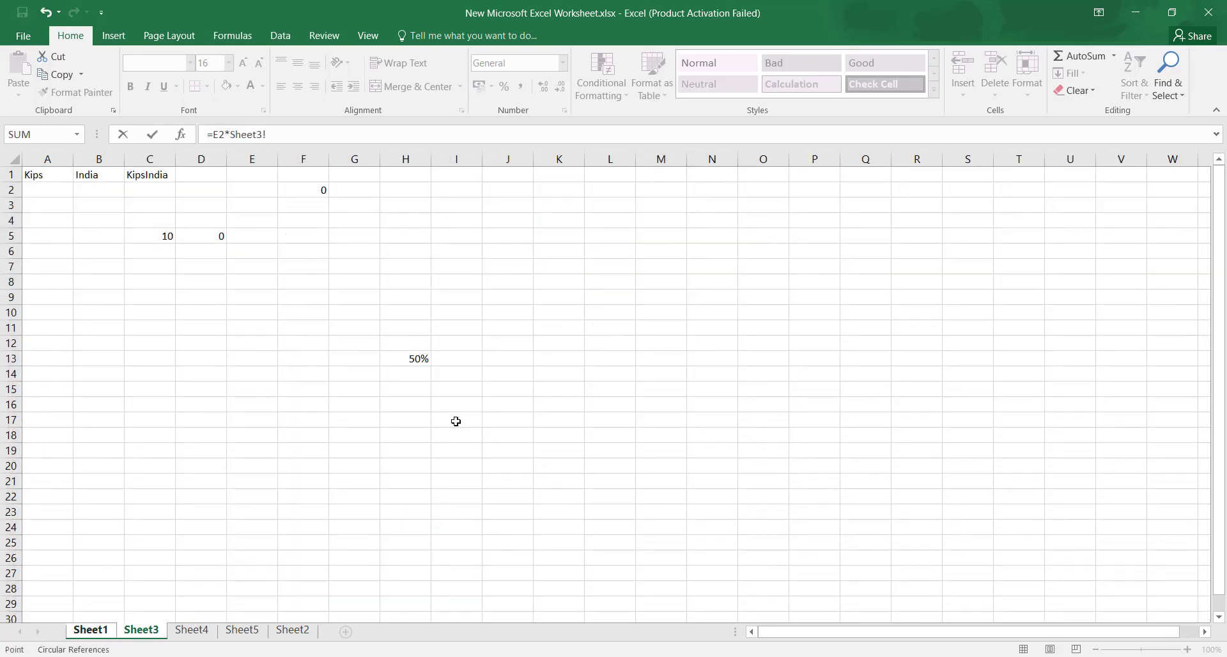
pyautogui.click(403, 364)
pyautogui.press('Return')
# - Open the formula in cell F2 of Sheet1 and examine its reference to cell H13 of Sheet3
pyautogui.click(713, 226)
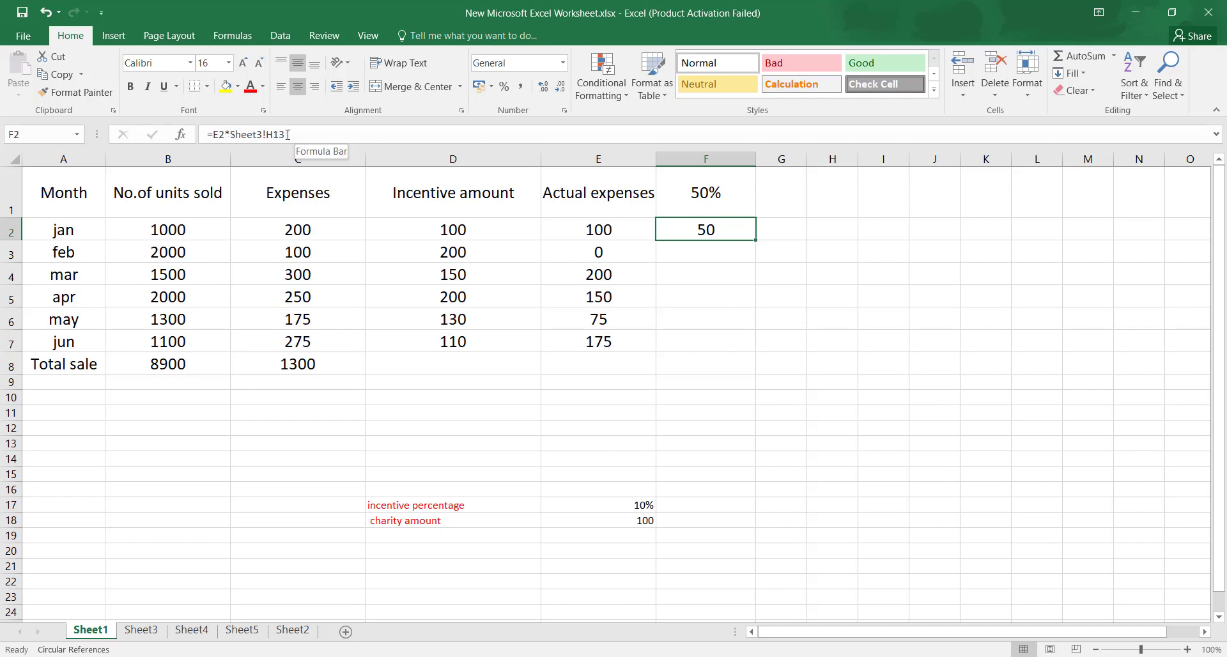
pyautogui.moveTo(287, 135); pyautogui.dragTo(266, 134)
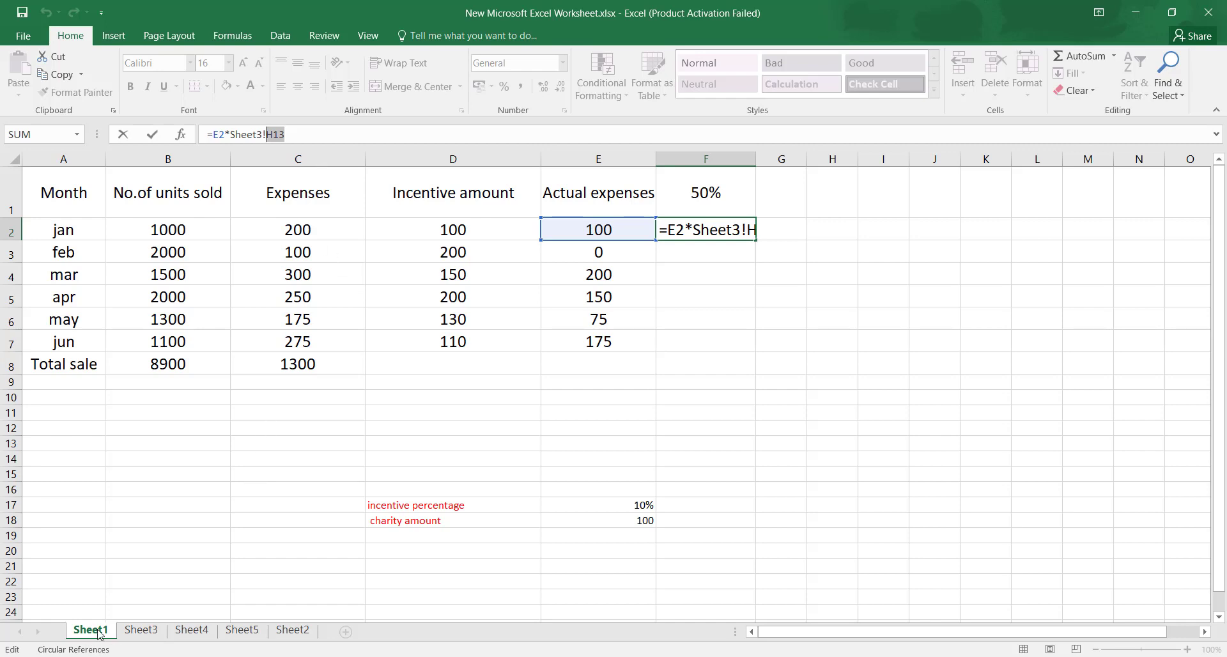
pyautogui.click(322, 138)
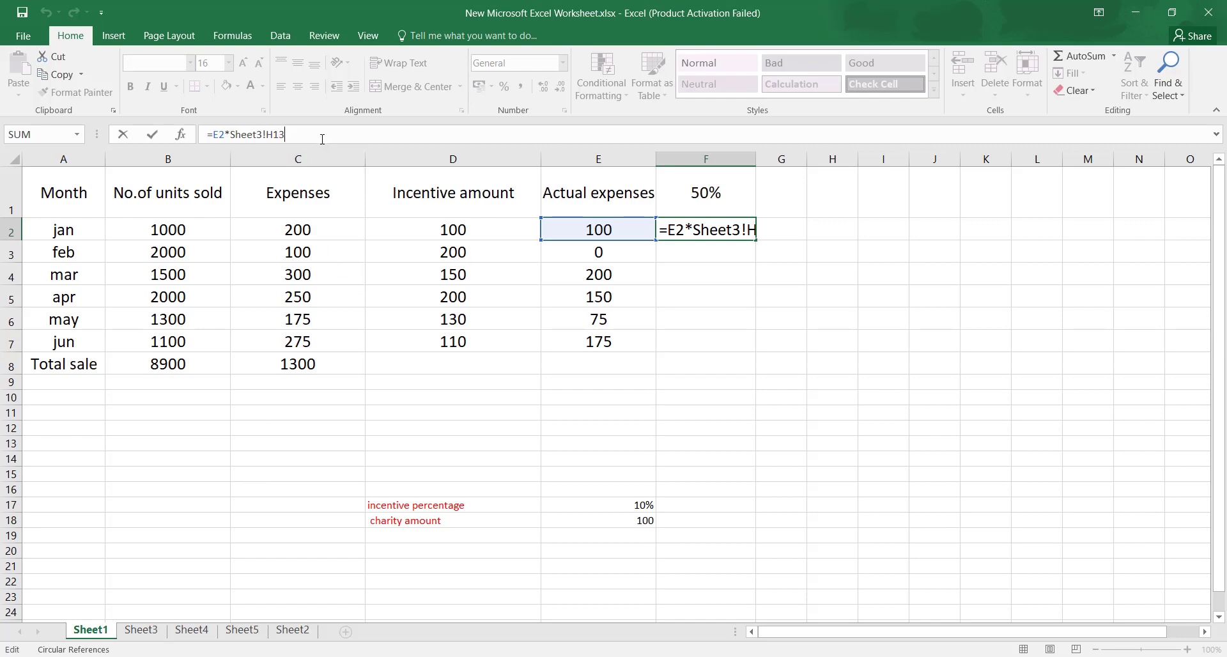
pyautogui.click(711, 230)
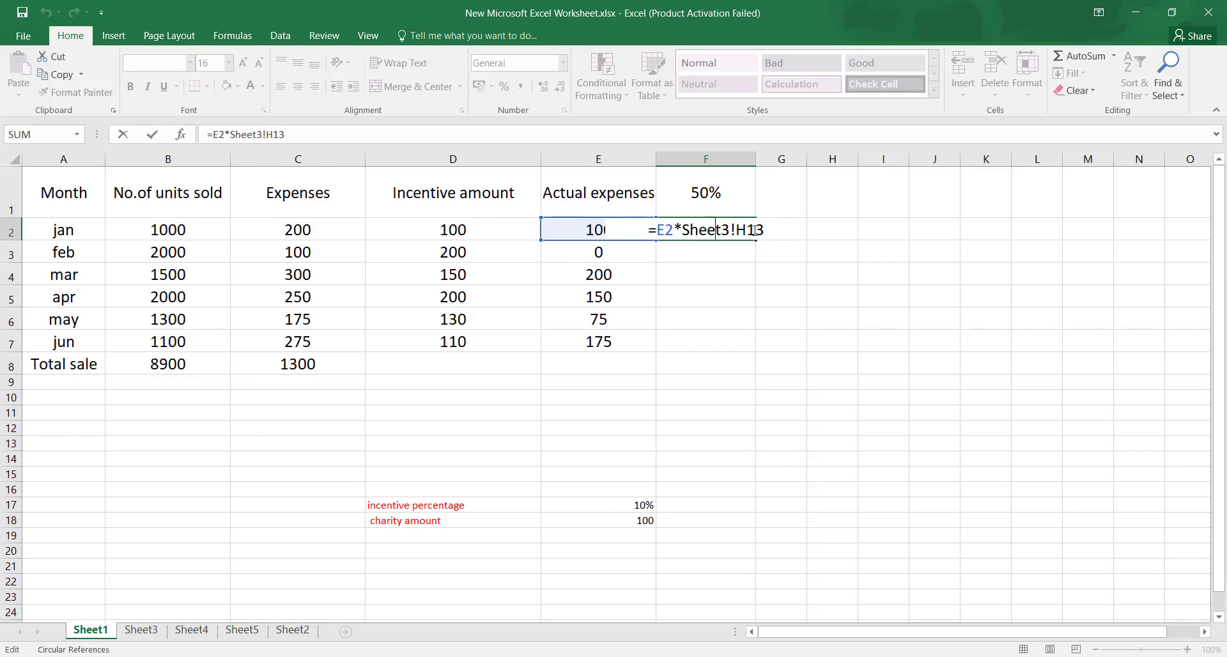
# - Close the formula in cell F2 and widen column F of Sheet1
pyautogui.click(776, 230)
pyautogui.moveTo(756, 160); pyautogui.dragTo(789, 160)
pyautogui.click(853, 181)
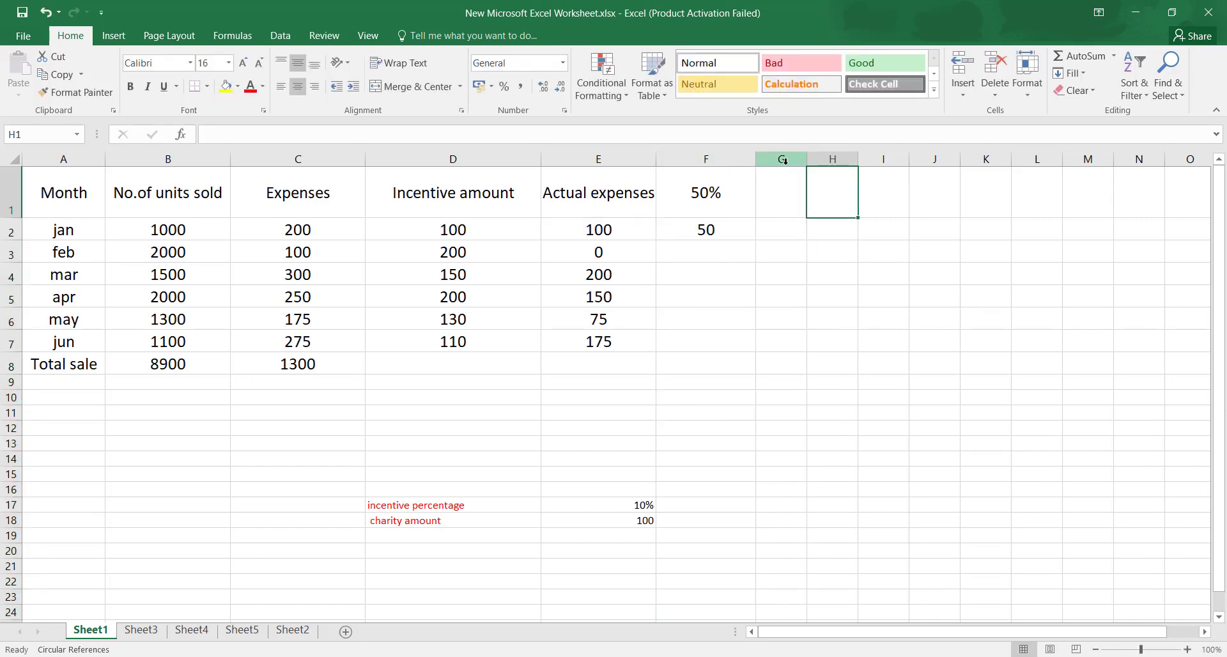
pyautogui.moveTo(757, 161); pyautogui.dragTo(810, 164)
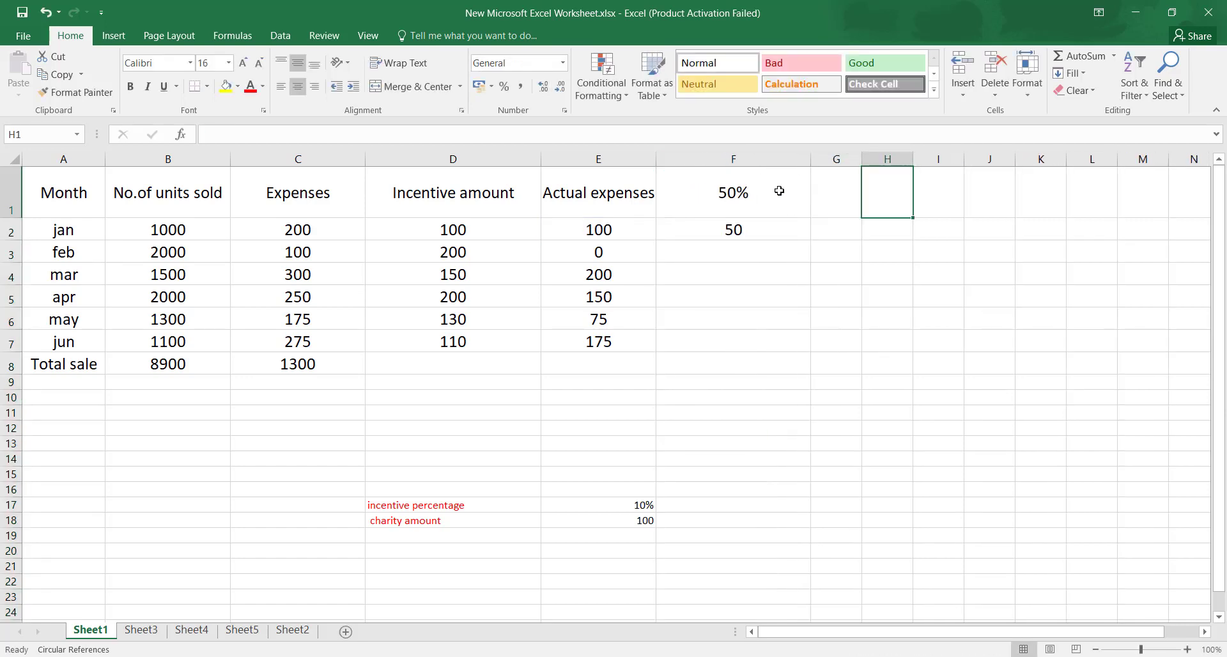
# - Fill the formula =E2*Sheet3!H13 from cell F2 down through F7
pyautogui.click(720, 234)
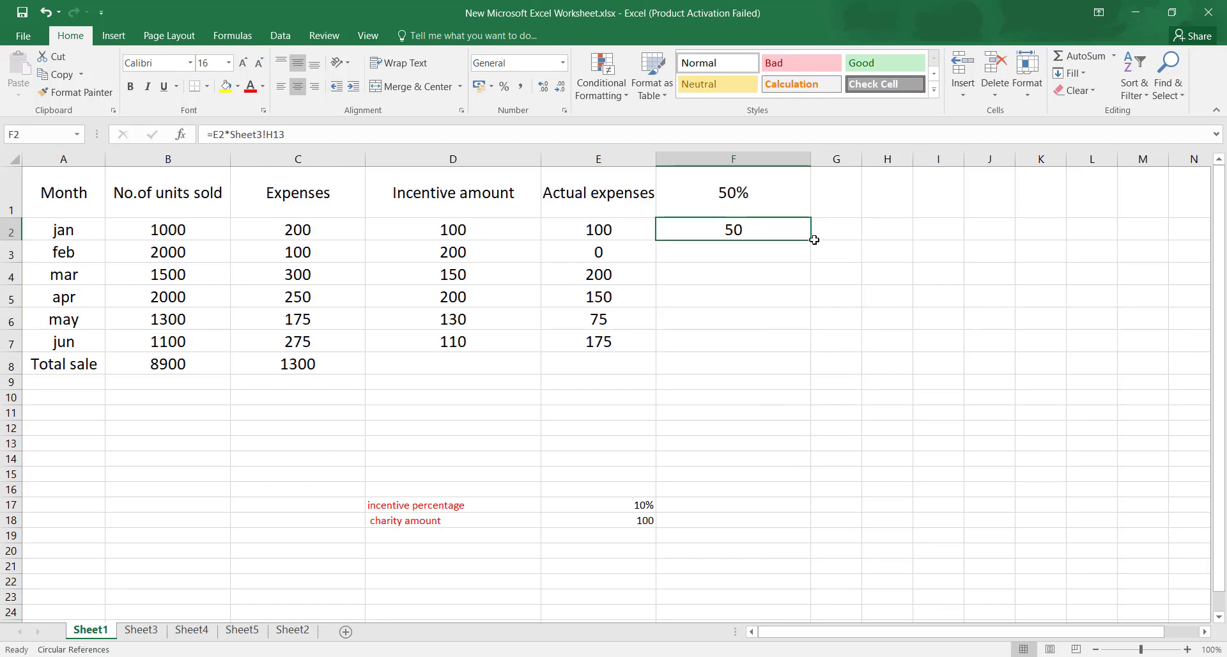
pyautogui.moveTo(810, 240); pyautogui.dragTo(809, 348)
pyautogui.click(939, 265)
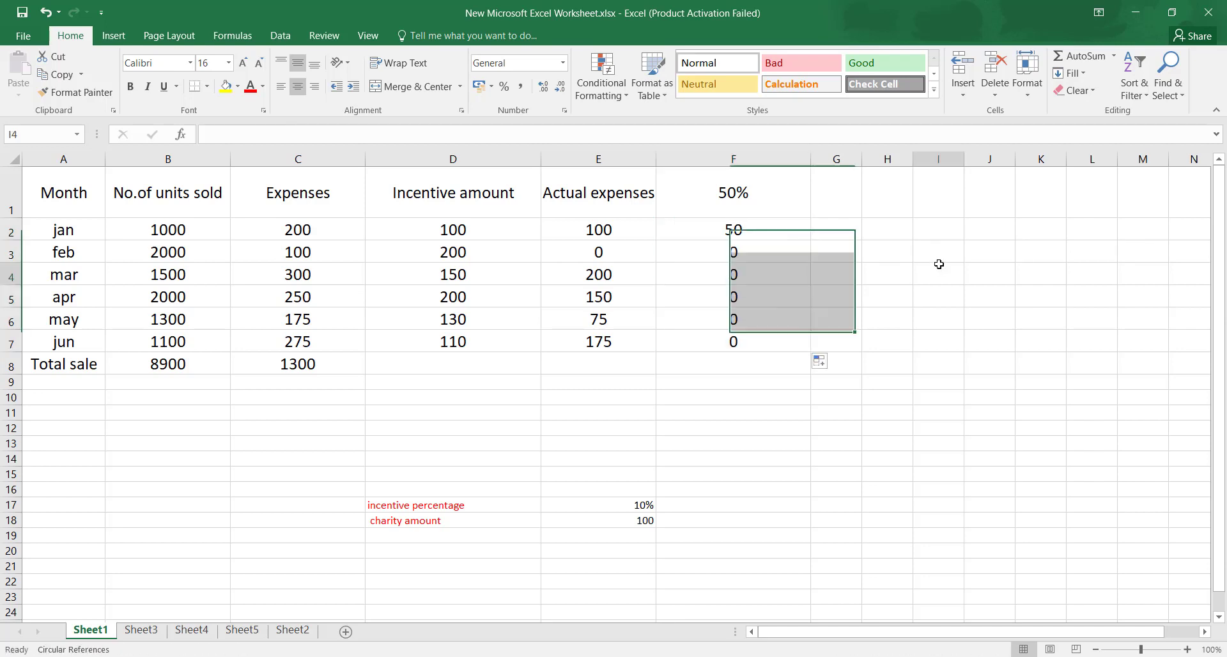
# - Compare the formulas in cells F2, F3 and F4 to see how the Sheet3 reference shifts from row to row
pyautogui.click(768, 233)
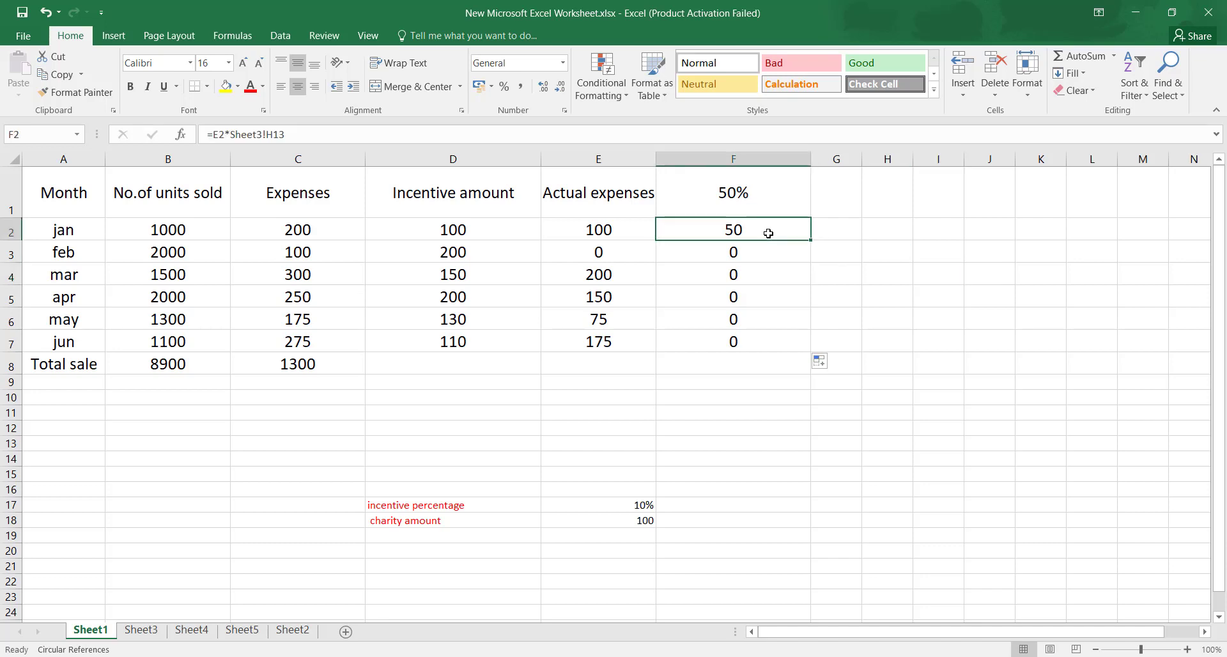
pyautogui.click(754, 255)
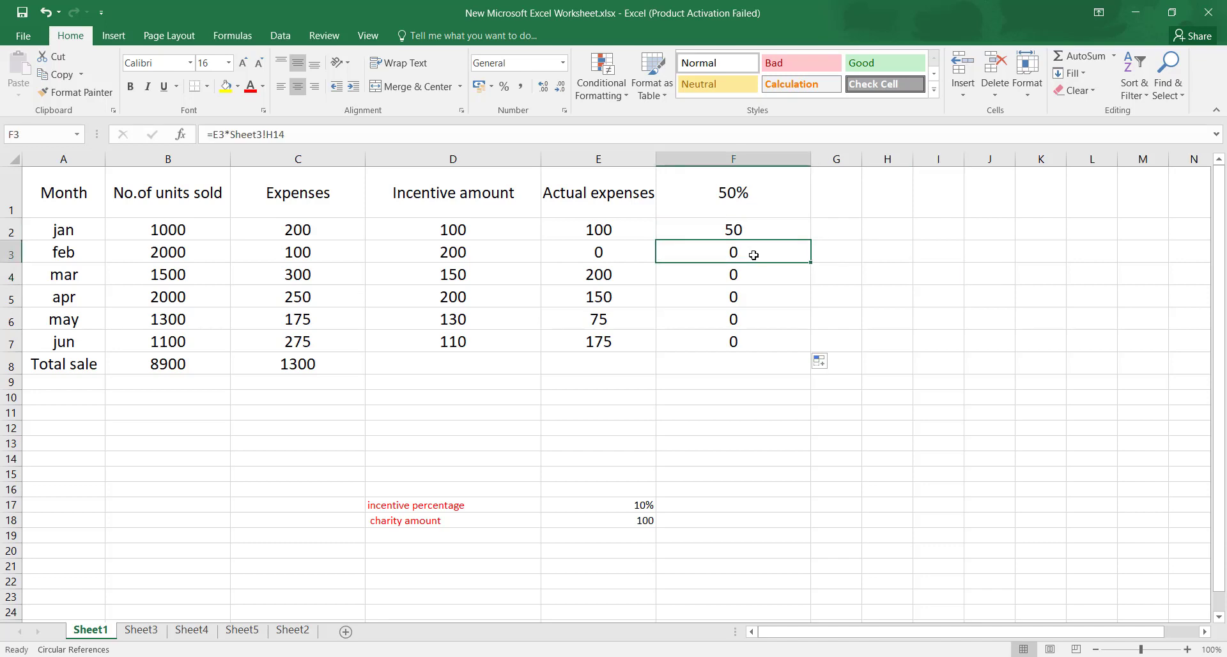
pyautogui.click(742, 274)
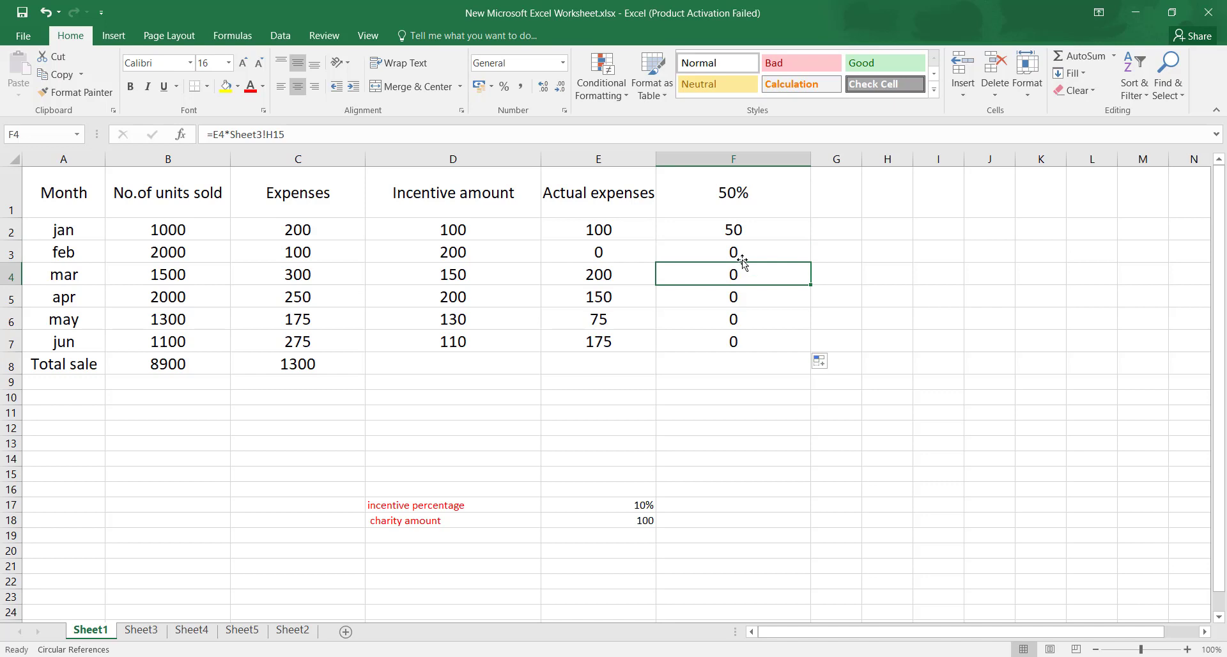
pyautogui.click(743, 231)
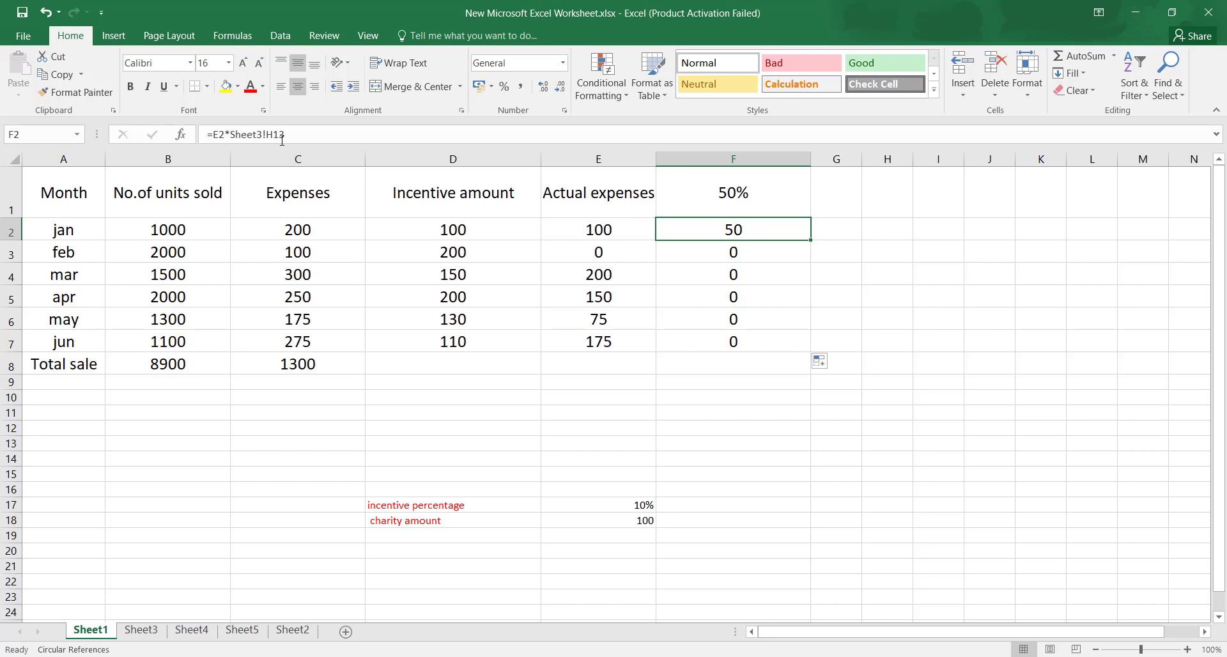
# - Make the Sheet3 reference in cell F2 absolute, so that the formula reads =E2*Sheet3!$H$13
pyautogui.doubleClick(695, 230)
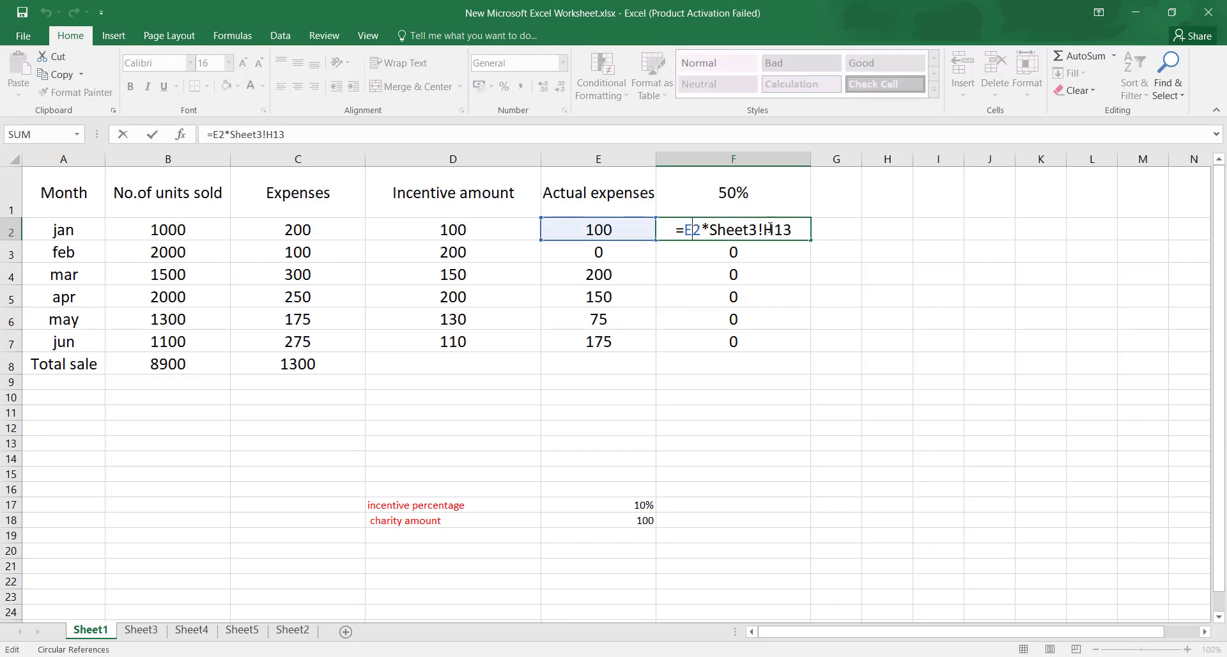
pyautogui.click(765, 229)
pyautogui.write('$')
pyautogui.press('Right')
pyautogui.press('Right')
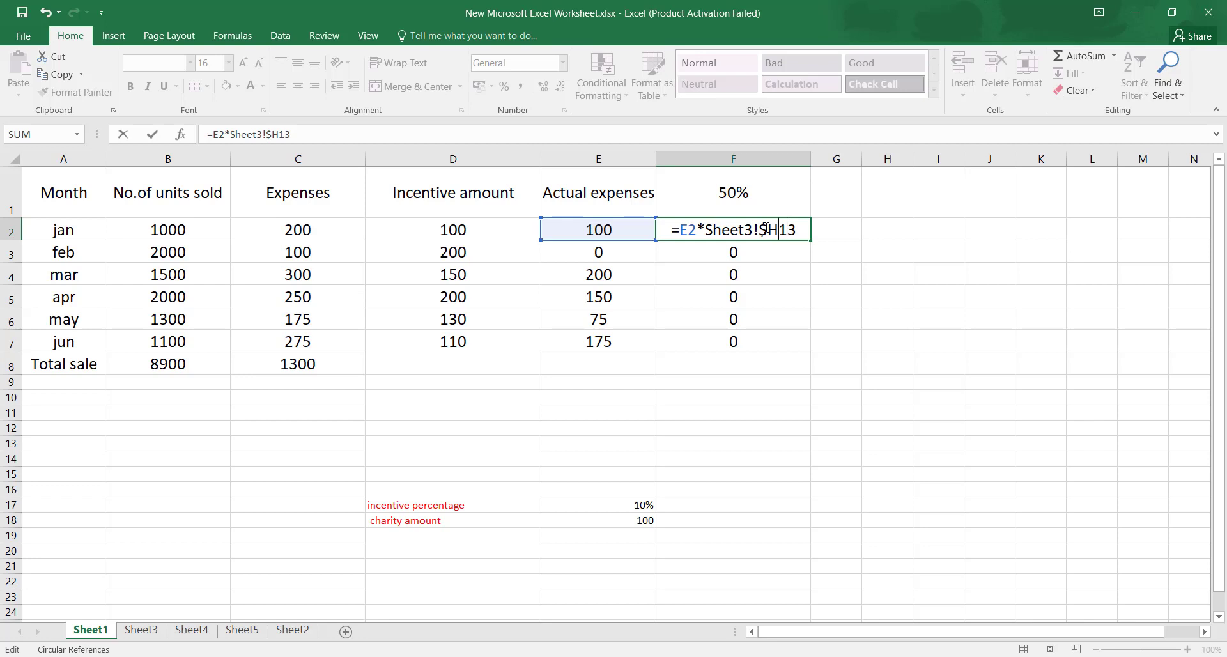
pyautogui.write('$')
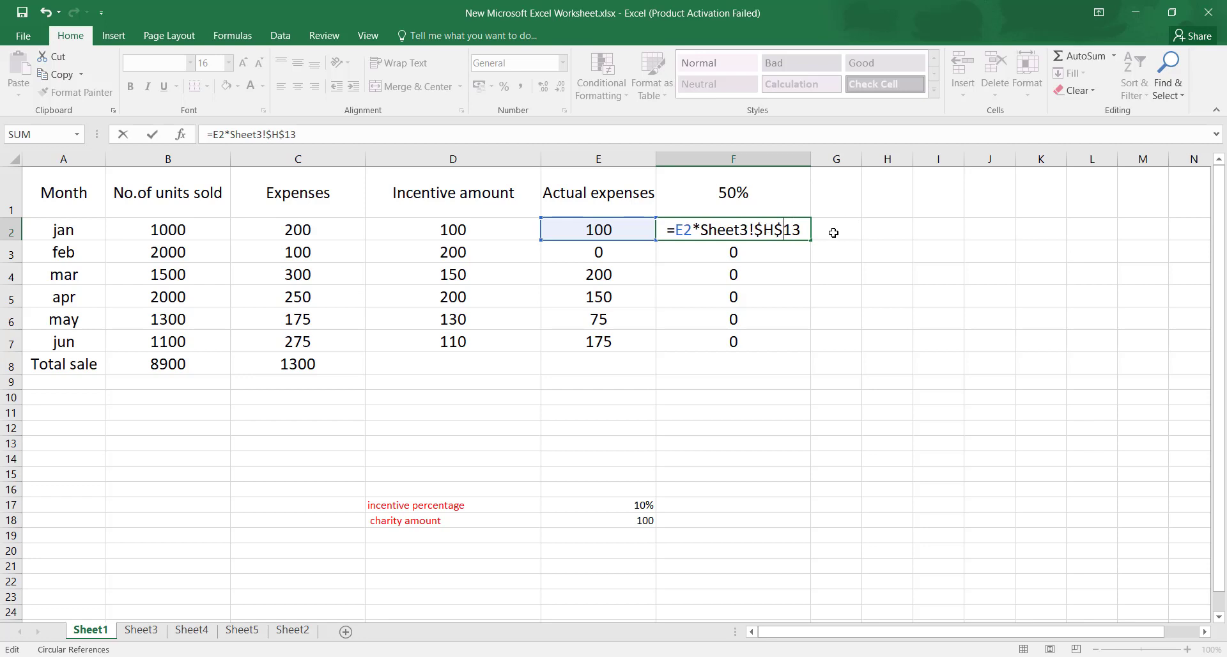
pyautogui.press('Return')
# - Fill the formula with the absolute Sheet3 reference from cell F2 down through F7
pyautogui.click(788, 230)
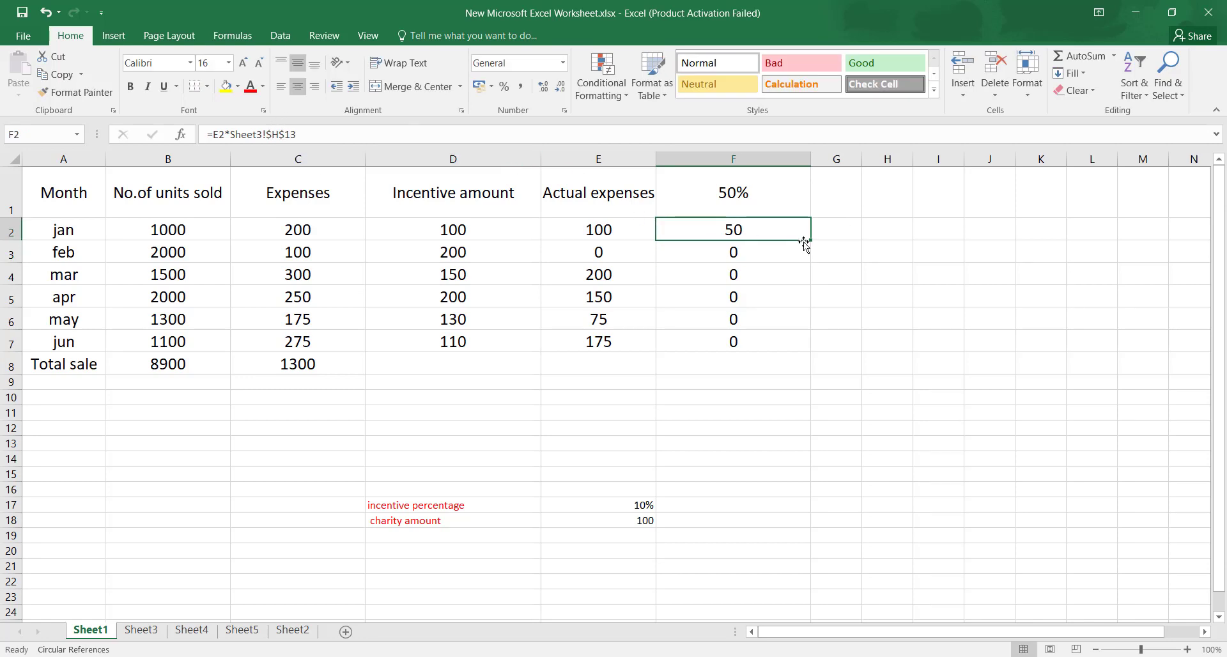
pyautogui.moveTo(811, 242); pyautogui.dragTo(812, 350)
pyautogui.click(874, 280)
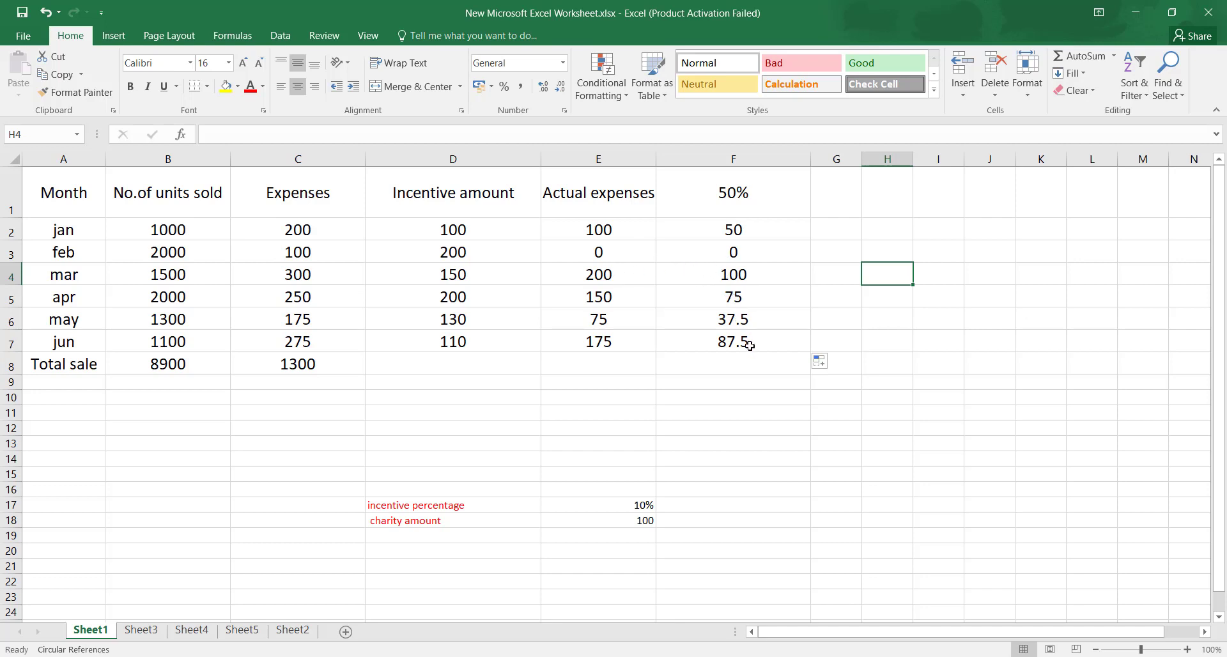
pyautogui.click(790, 231)
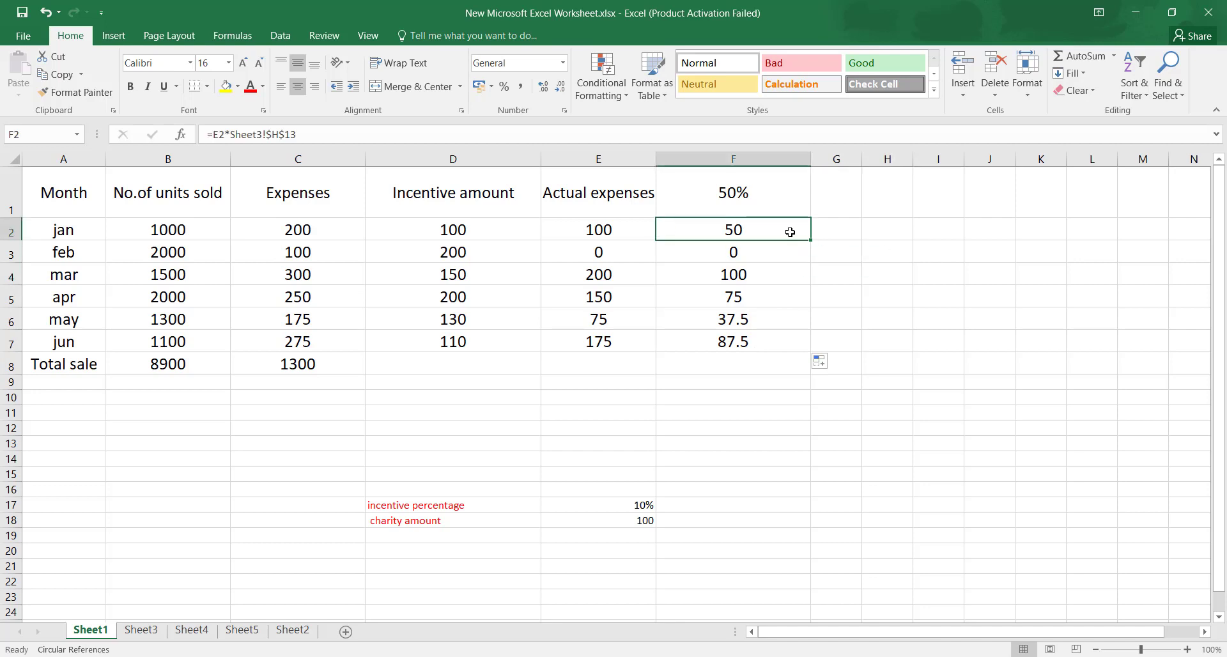
# - Switch to the textbook photo in Photos and review the copy-paste and sheet reference sections on using another worksheet's cells
pyautogui.hotkey('alt', 'Tab')
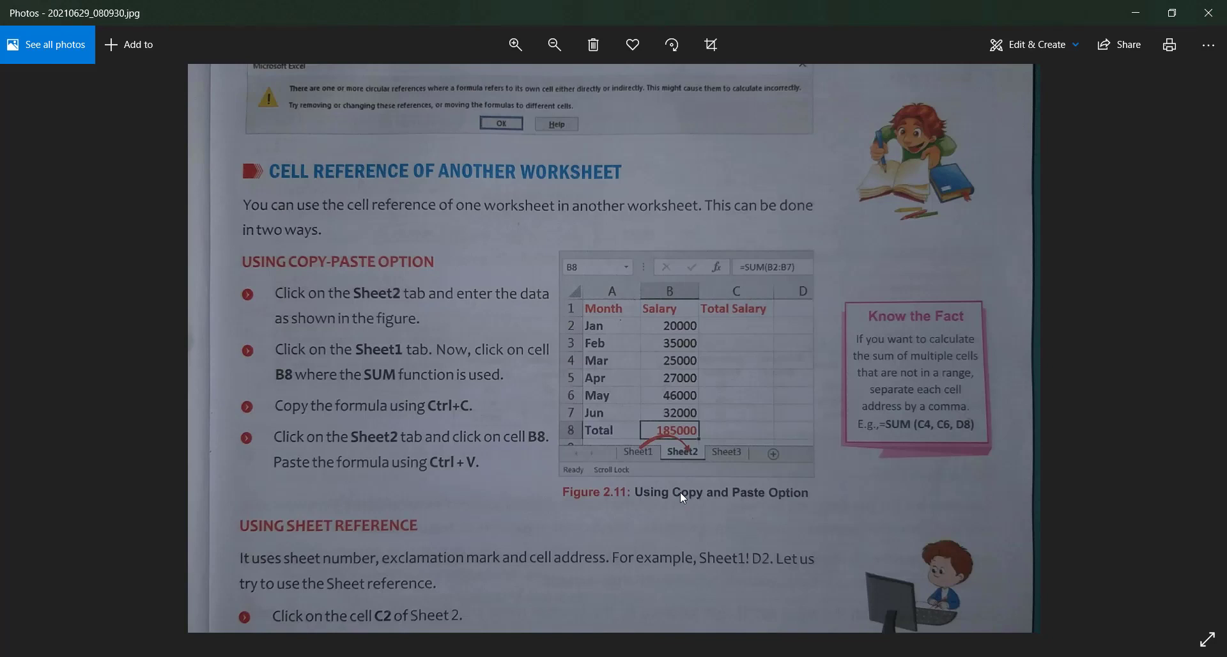
pyautogui.scroll(-3, 683, 505)
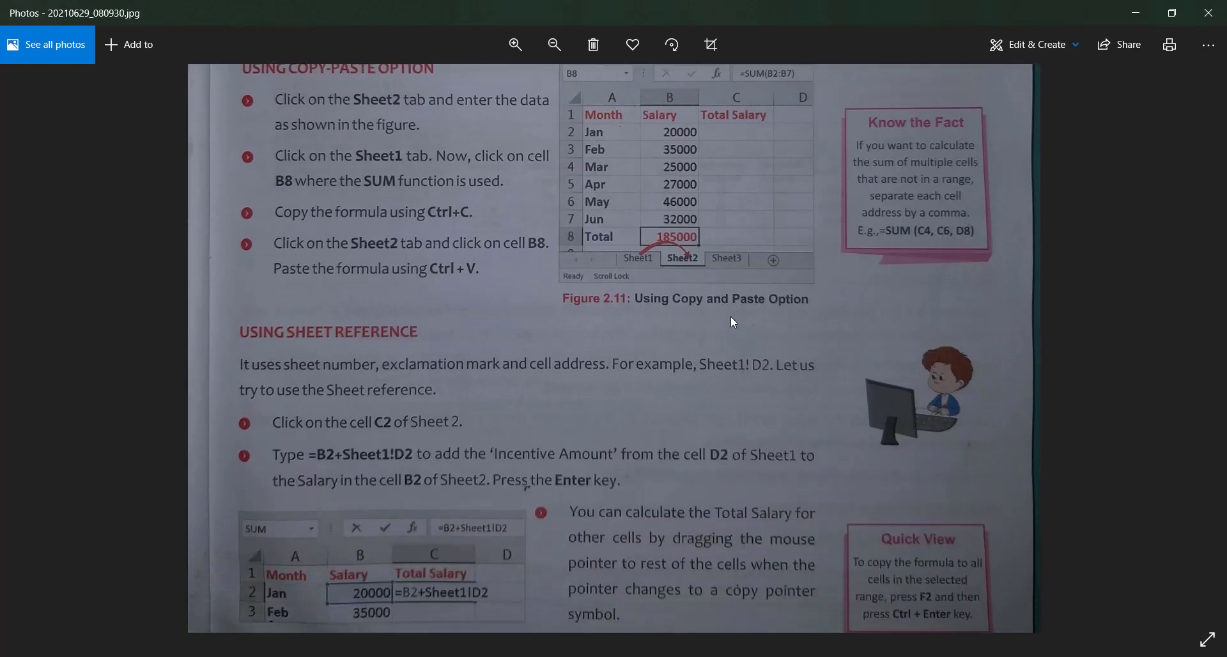
pyautogui.scroll(-1, 678, 337)
pyautogui.scroll(-1, 678, 337)
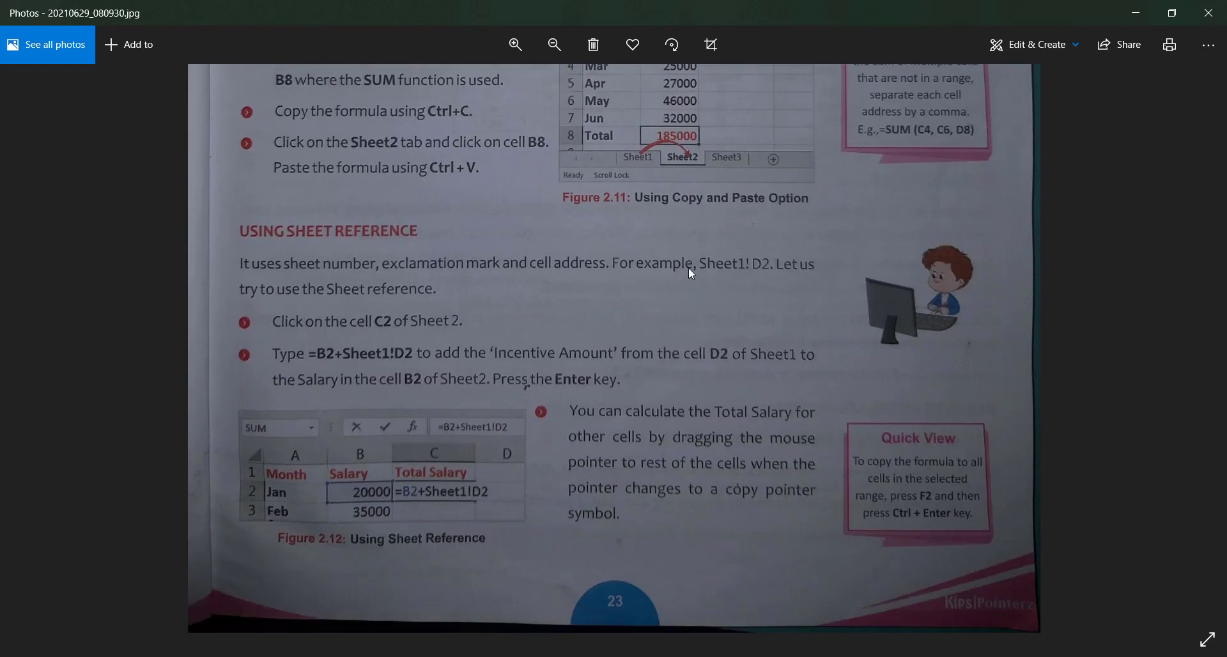
pyautogui.scroll(5, 690, 272)
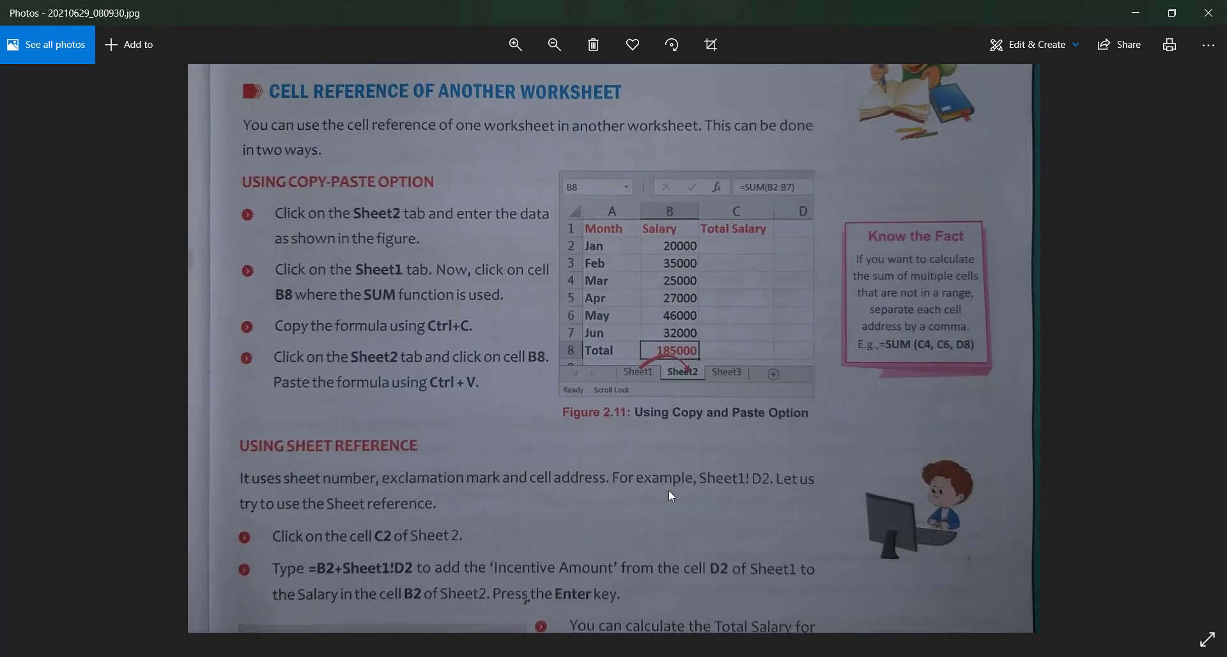
pyautogui.scroll(-5, 668, 489)
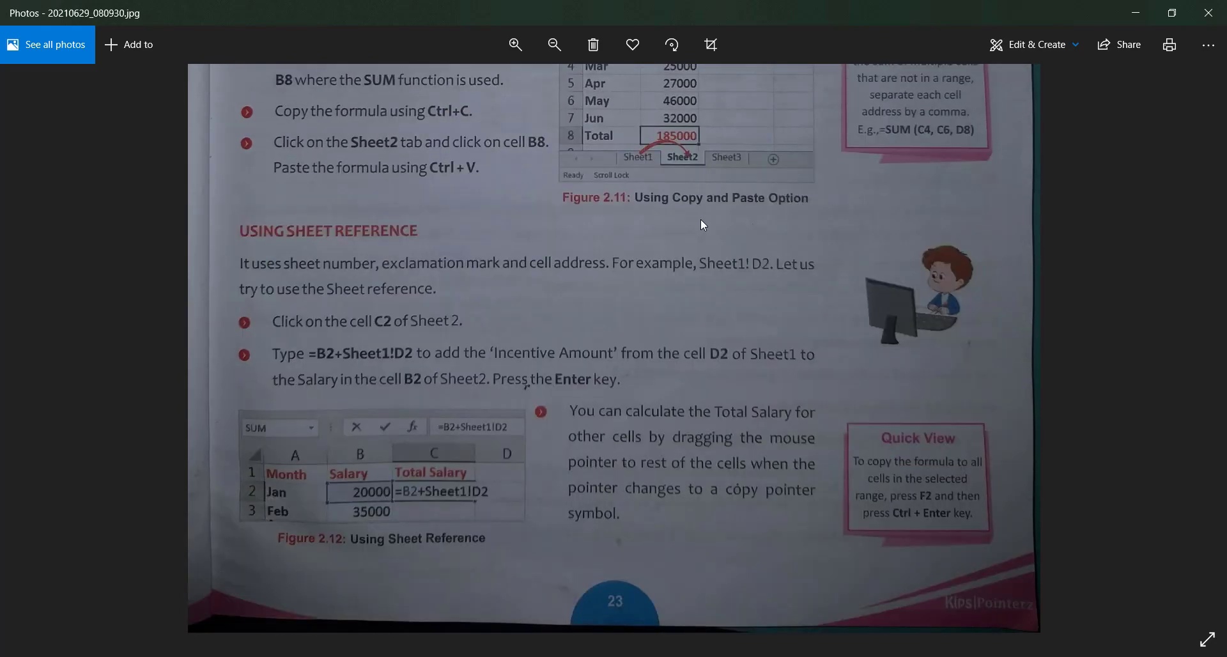
# - Read the textbook pages on formula errors and functions, including the table of functions and their purposes
pyautogui.doubleClick(682, 440)
pyautogui.scroll(-1, 683, 440)
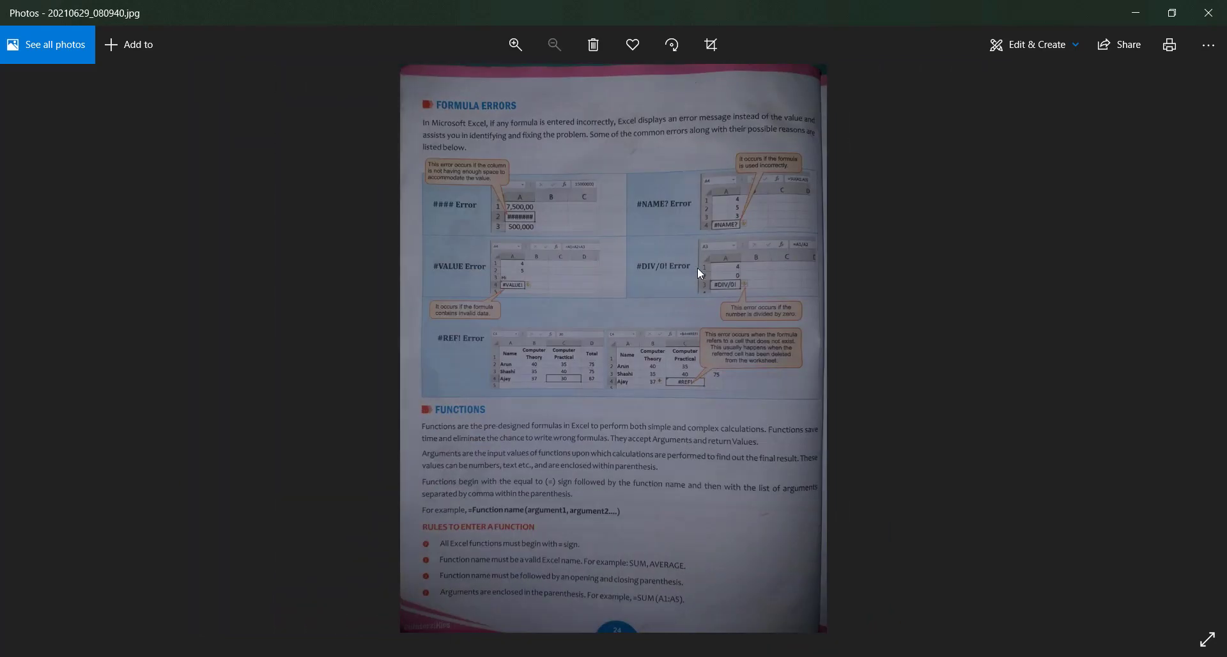
pyautogui.doubleClick(559, 240)
pyautogui.moveTo(558, 241); pyautogui.dragTo(526, 345)
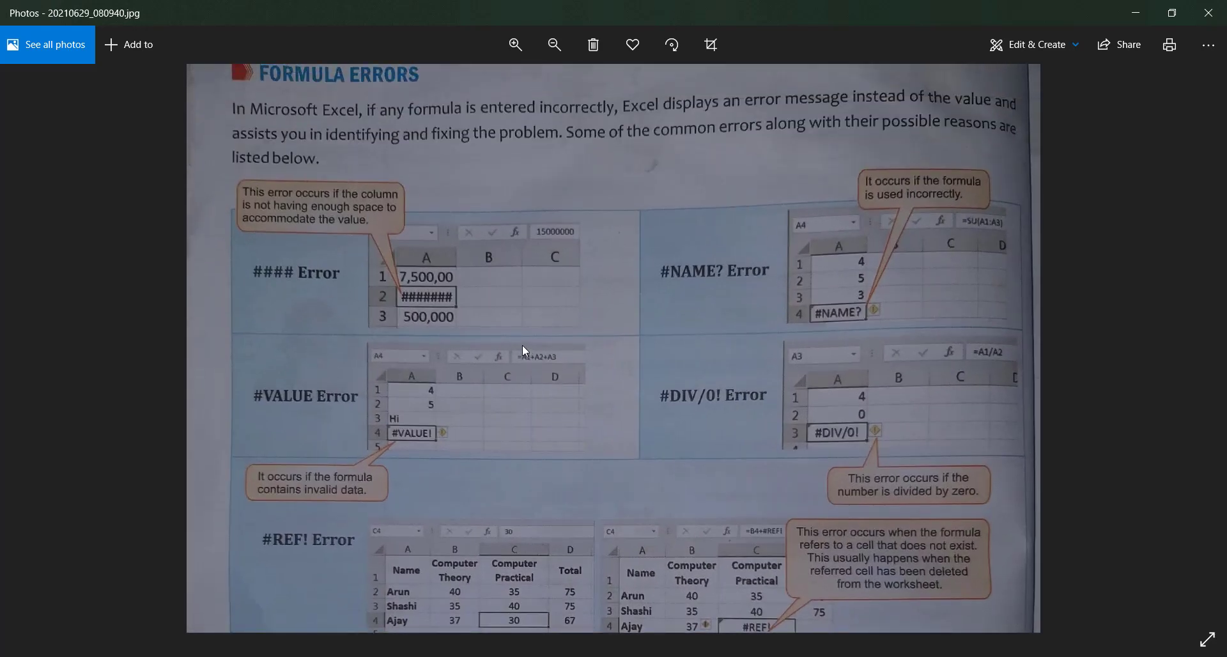
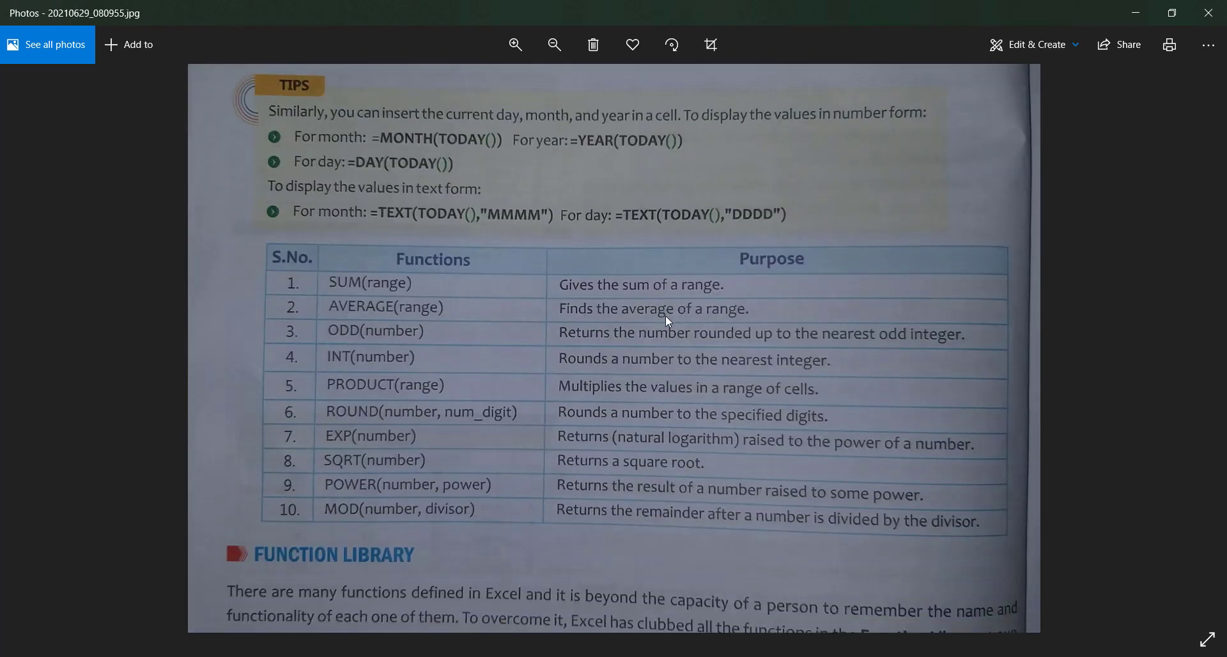
pyautogui.moveTo(662, 397); pyautogui.dragTo(676, 212)
pyautogui.moveTo(664, 416); pyautogui.dragTo(642, 655)
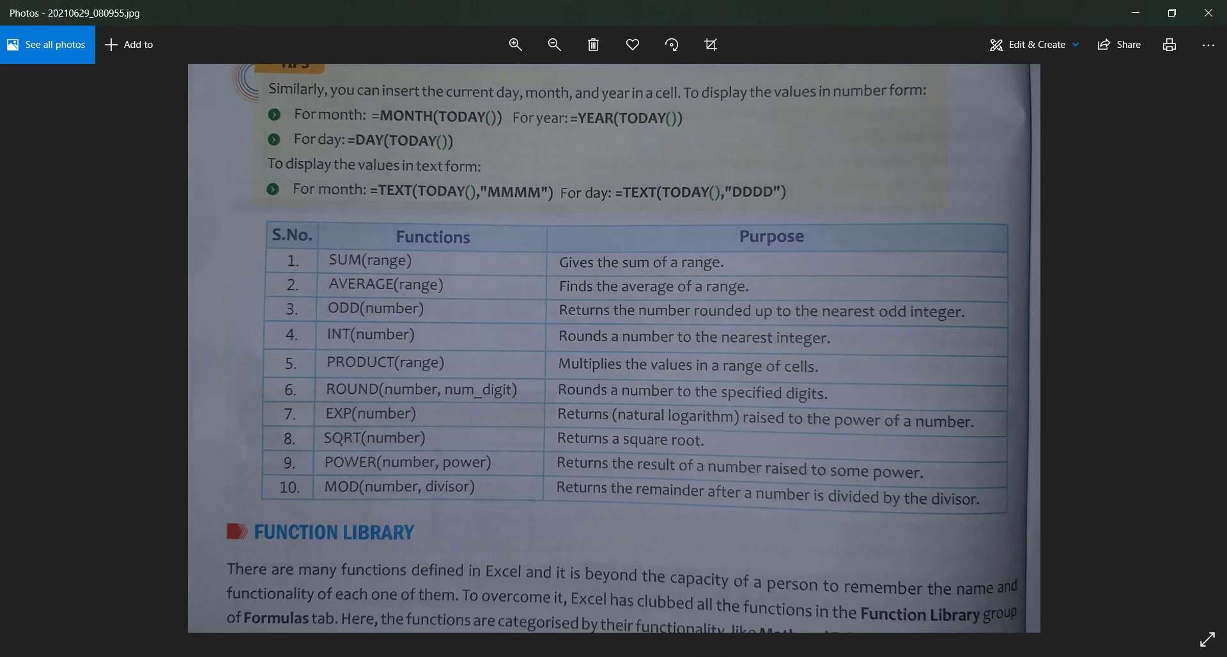
# - Switch back to Excel and enter the formula =ROUND(1.2223,2) in cell F15 of Sheet1
pyautogui.hotkey('alt', 'Tab')
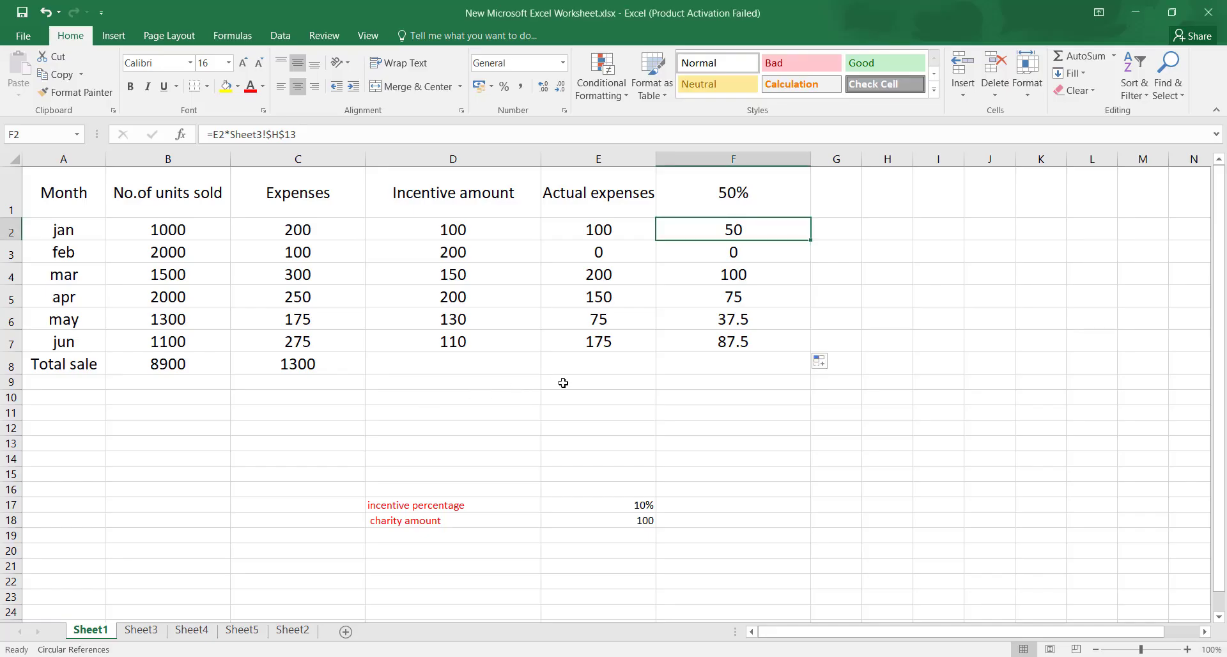
pyautogui.click(702, 473)
pyautogui.write('=round')
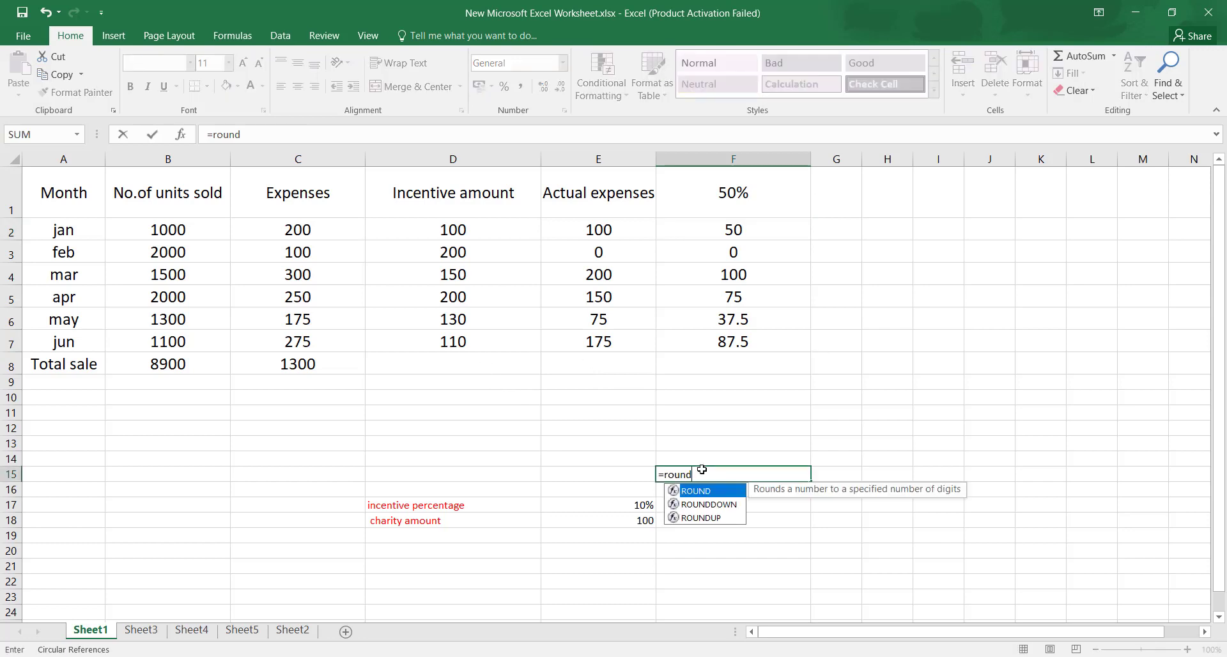
pyautogui.write('(')
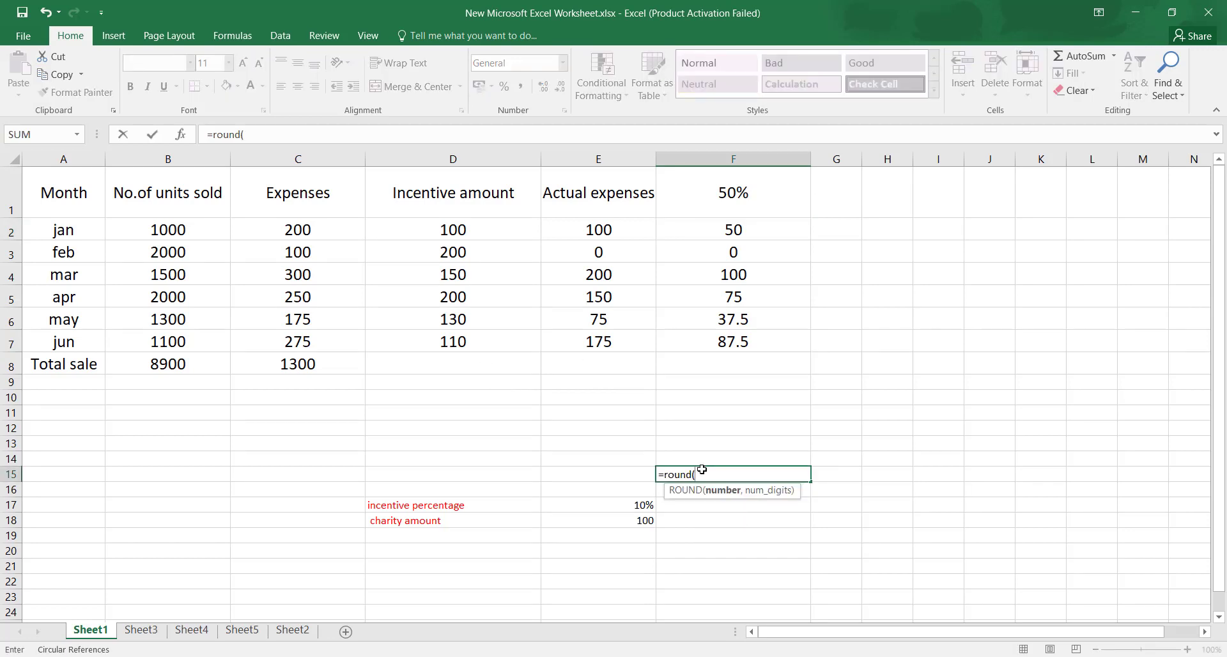
pyautogui.write('1.2223,')
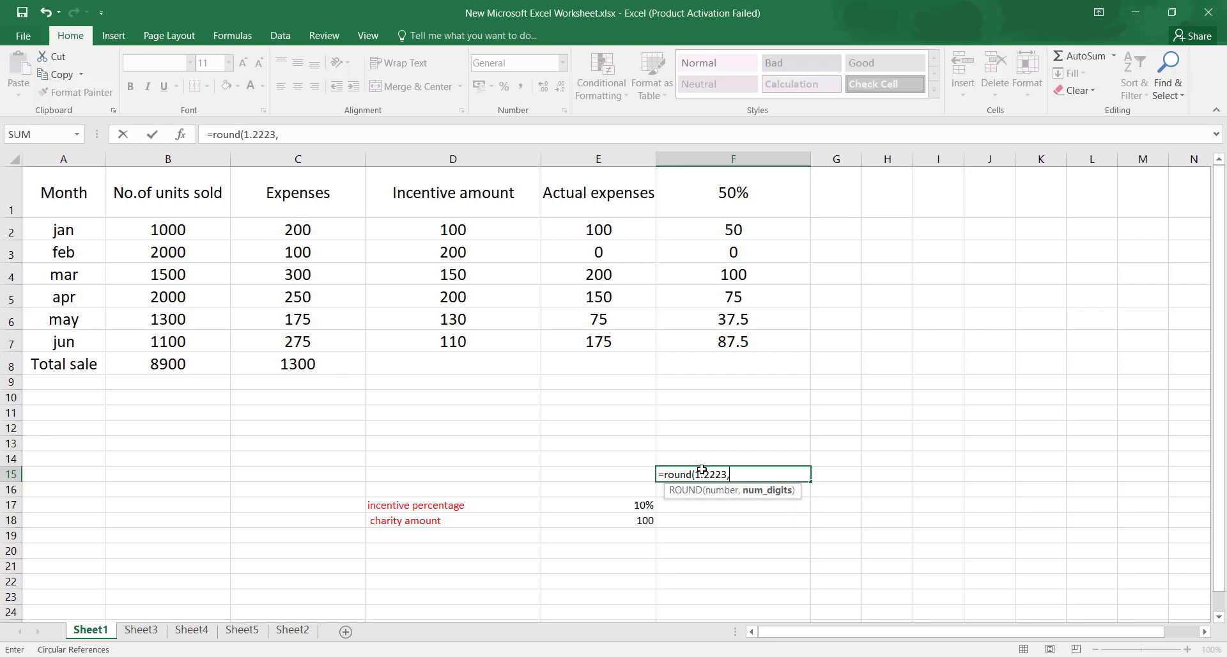
pyautogui.write('2)')
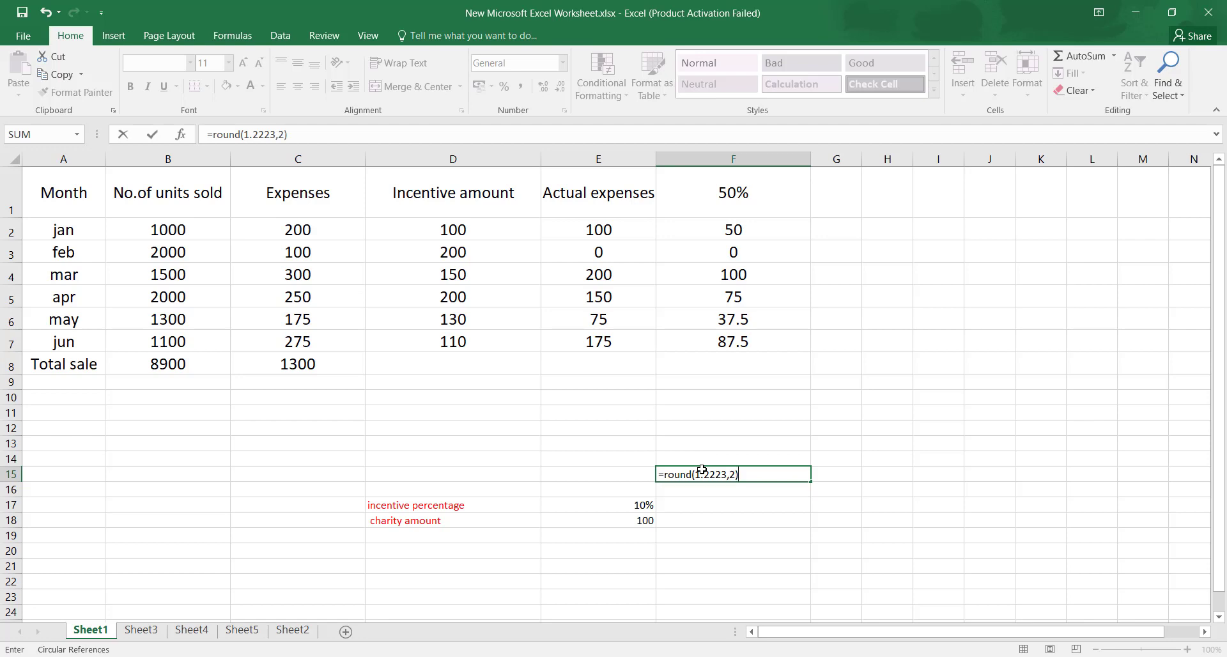
pyautogui.press('Return')
pyautogui.click(726, 477)
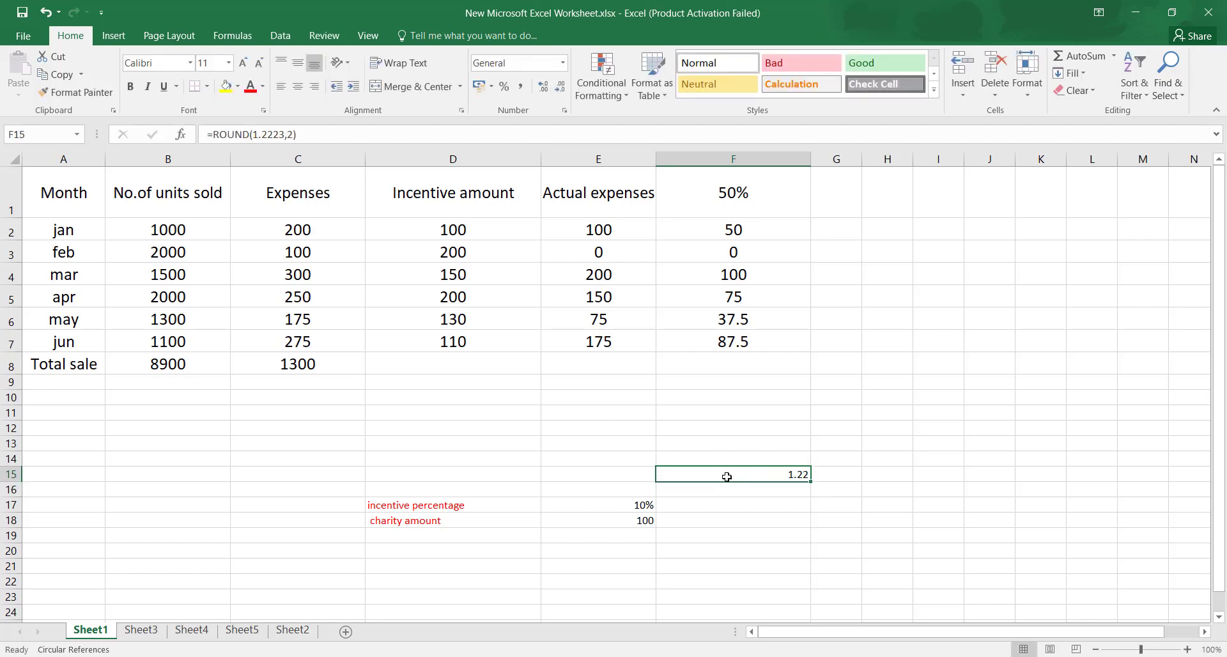
pyautogui.click(293, 135)
pyautogui.doubleClick(291, 135)
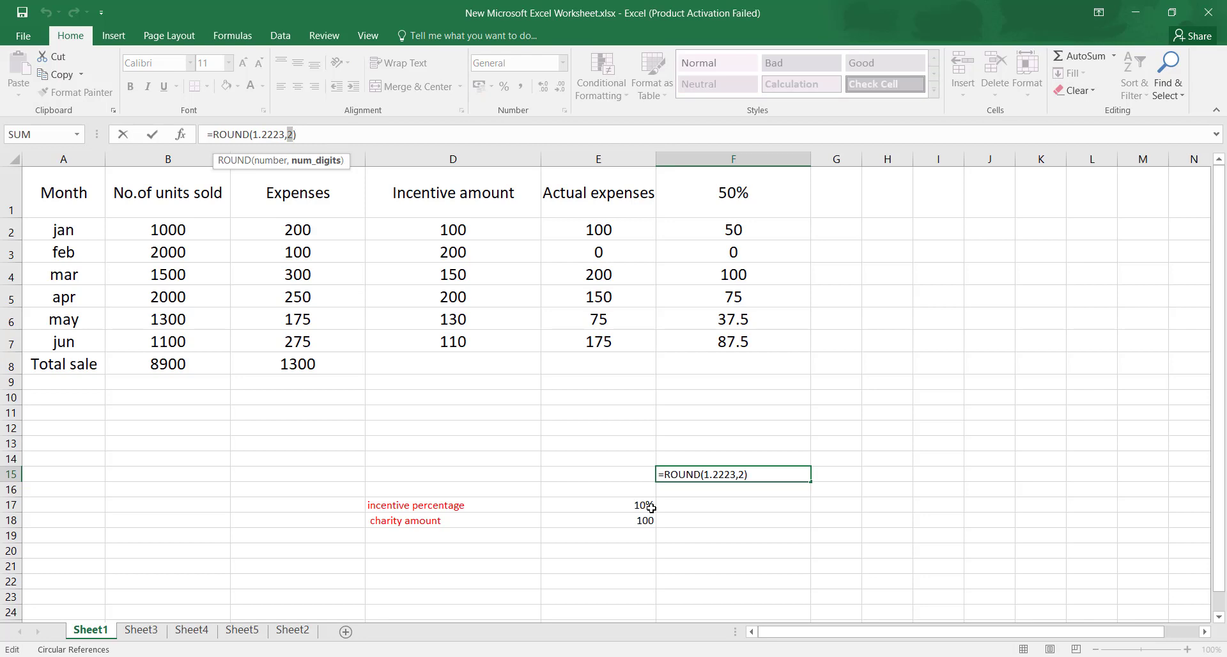
pyautogui.click(772, 503)
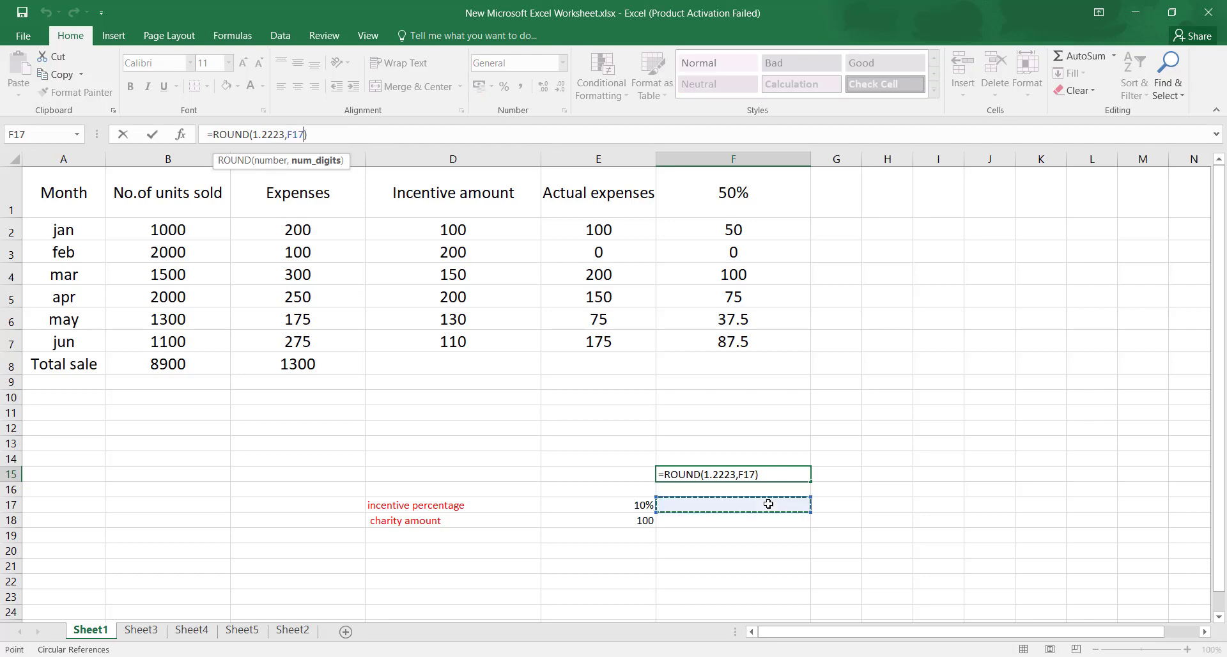
pyautogui.click(767, 449)
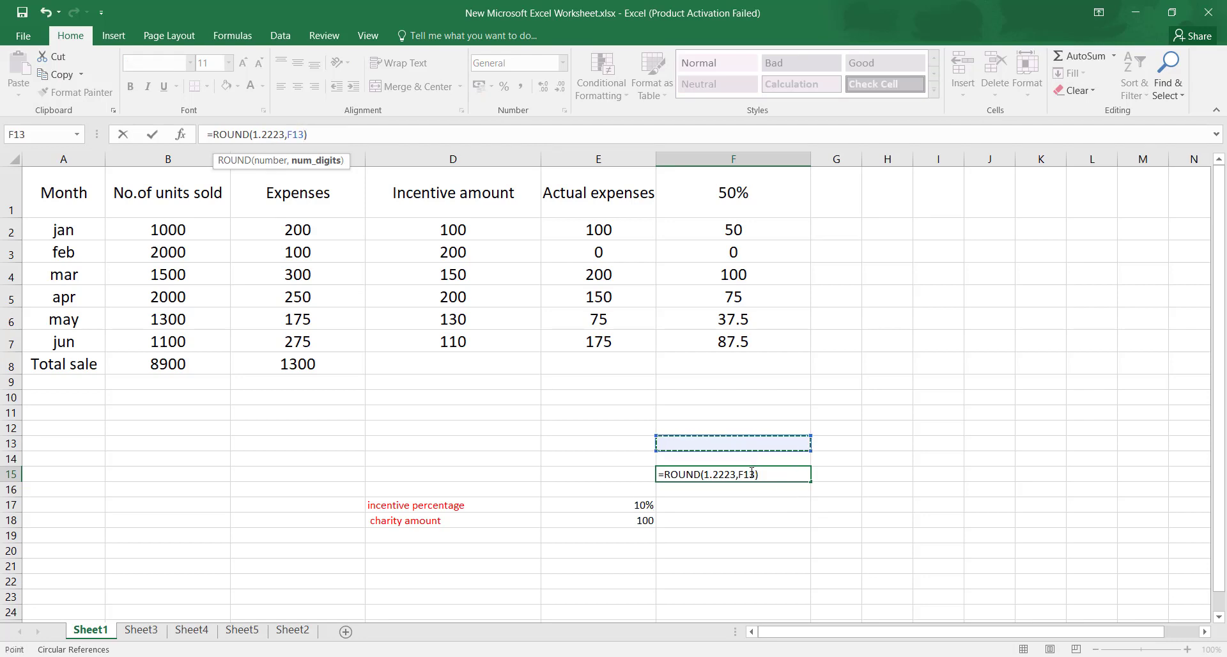
pyautogui.click(755, 473)
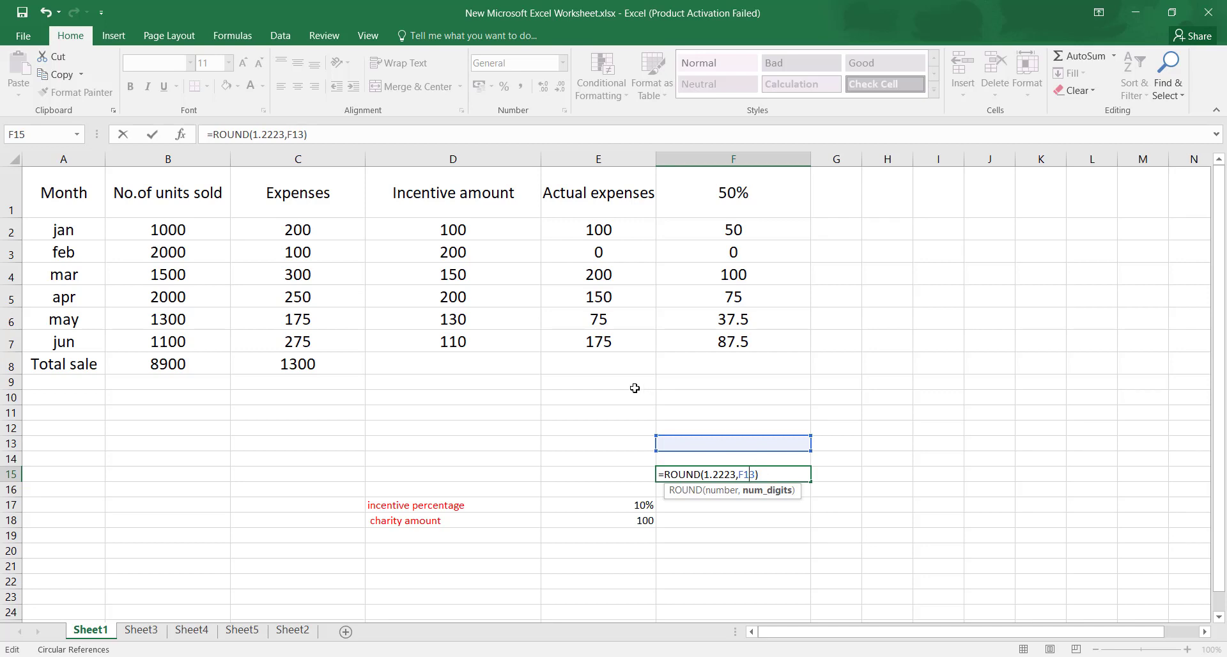
pyautogui.press('Escape')
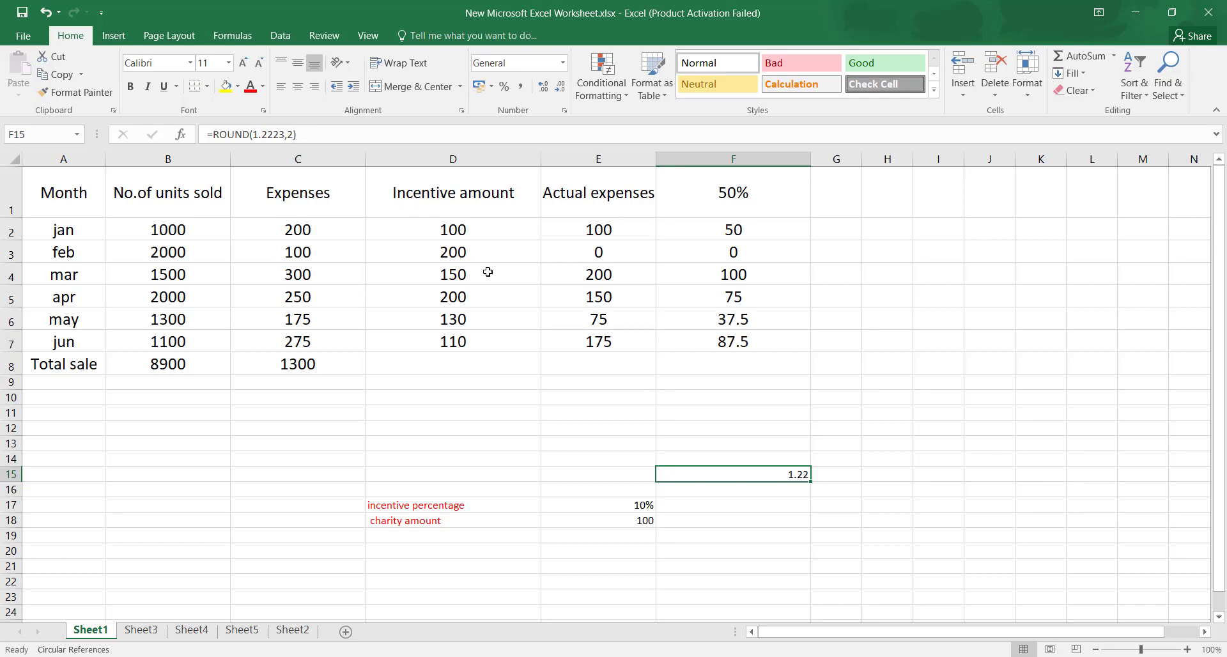
# - Change the ROUND formula in cell F15 to round to 3 digits
pyautogui.click(287, 134)
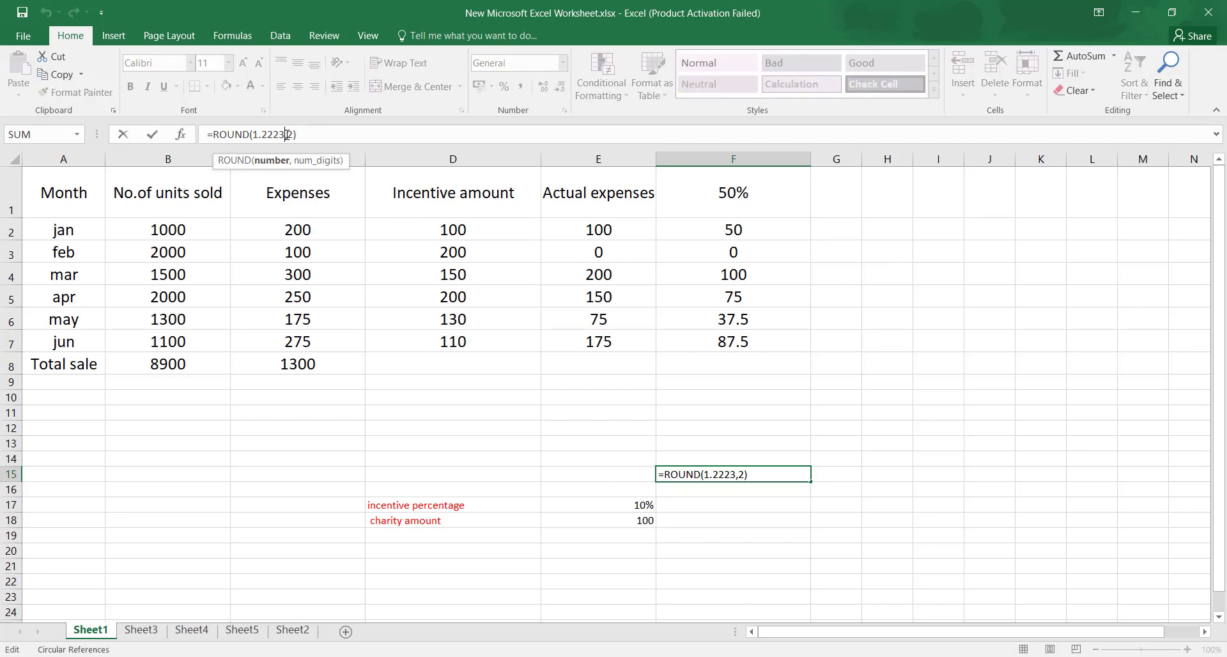
pyautogui.click(287, 135)
pyautogui.press('Delete')
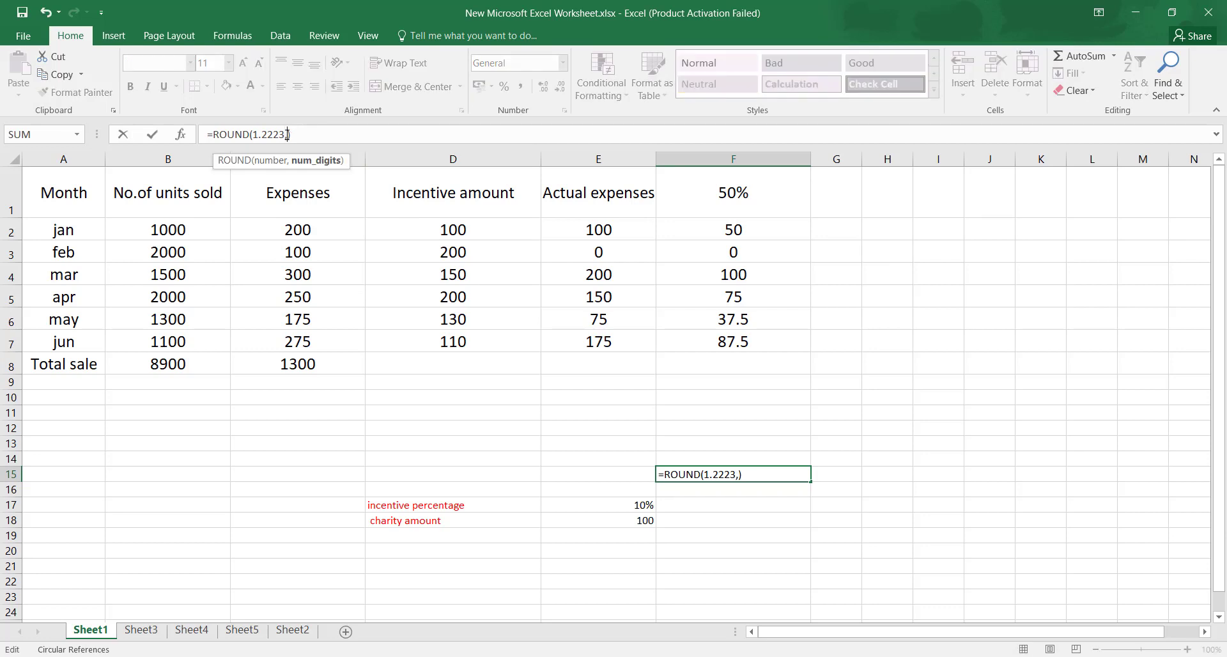
pyautogui.write('3')
pyautogui.press('Return')
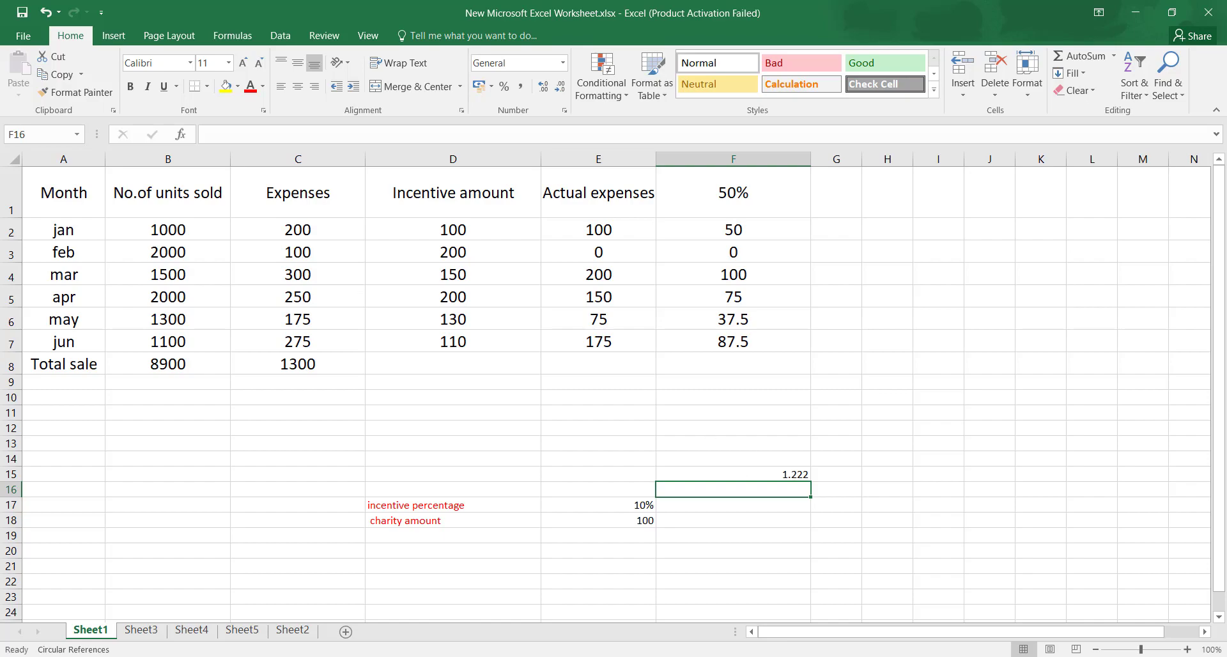
# - Consult the textbook's function table in Photos, then switch back to Excel and enter the formula =MOD(23,3) in cell F14
pyautogui.hotkey('alt', 'Tab')
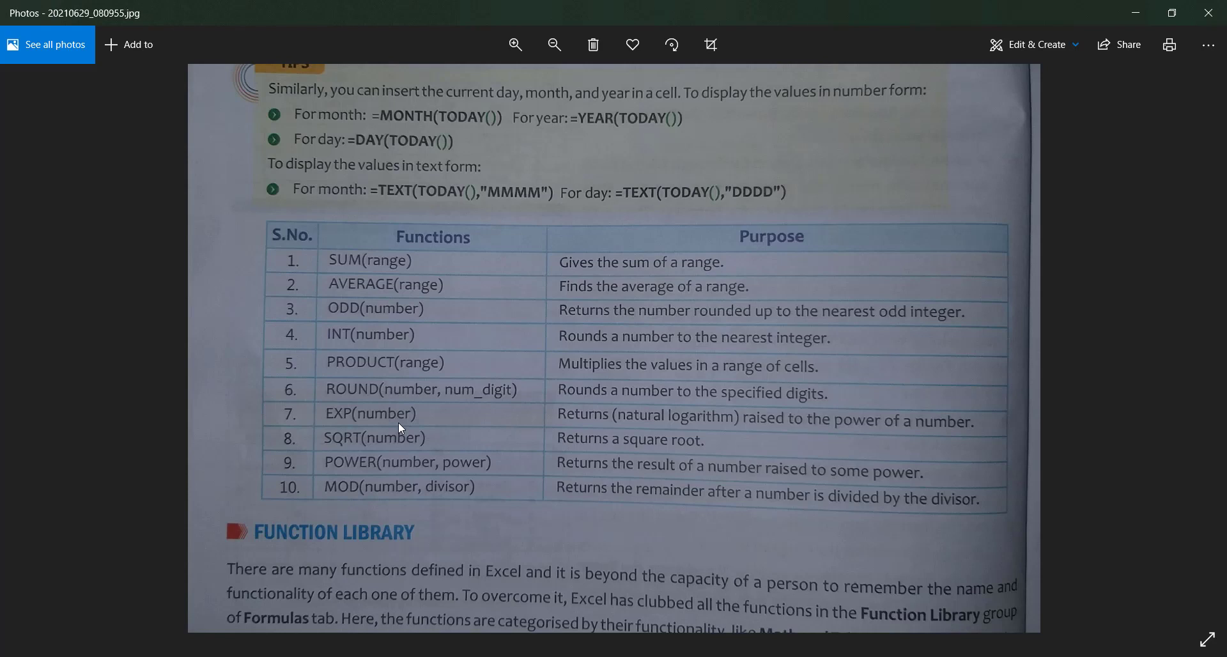
pyautogui.click(698, 655)
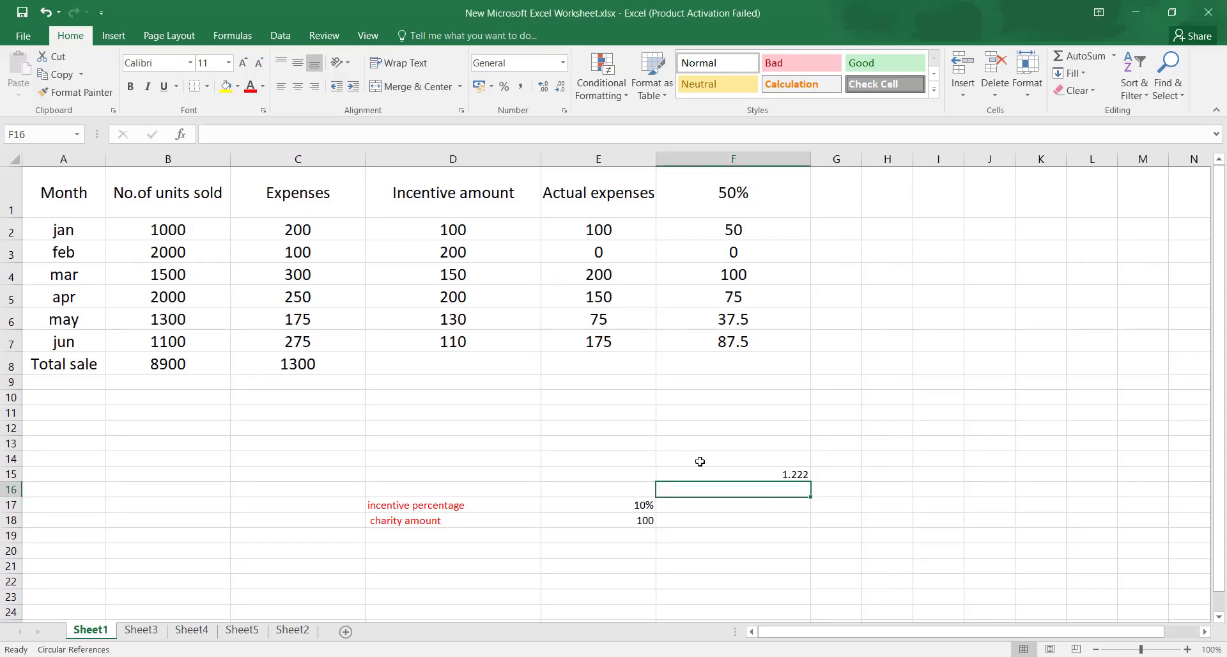
pyautogui.click(690, 458)
pyautogui.write('mod')
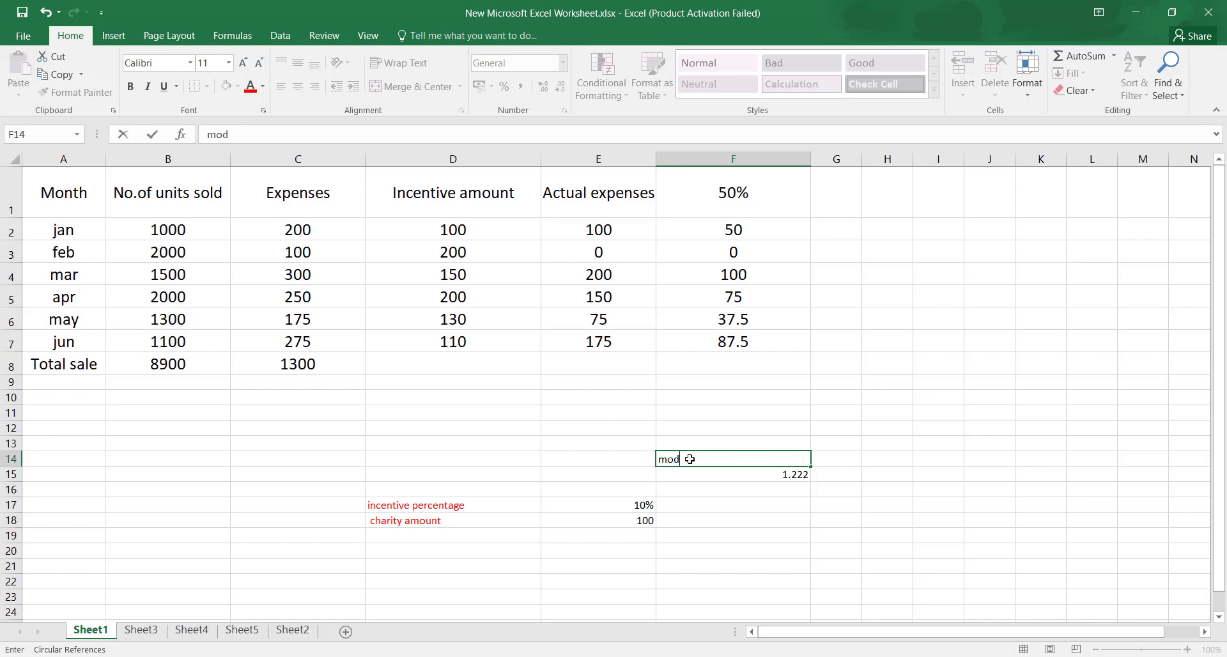
pyautogui.press('BackSpace')
pyautogui.press('BackSpace')
pyautogui.press('BackSpace')
pyautogui.write('=mo')
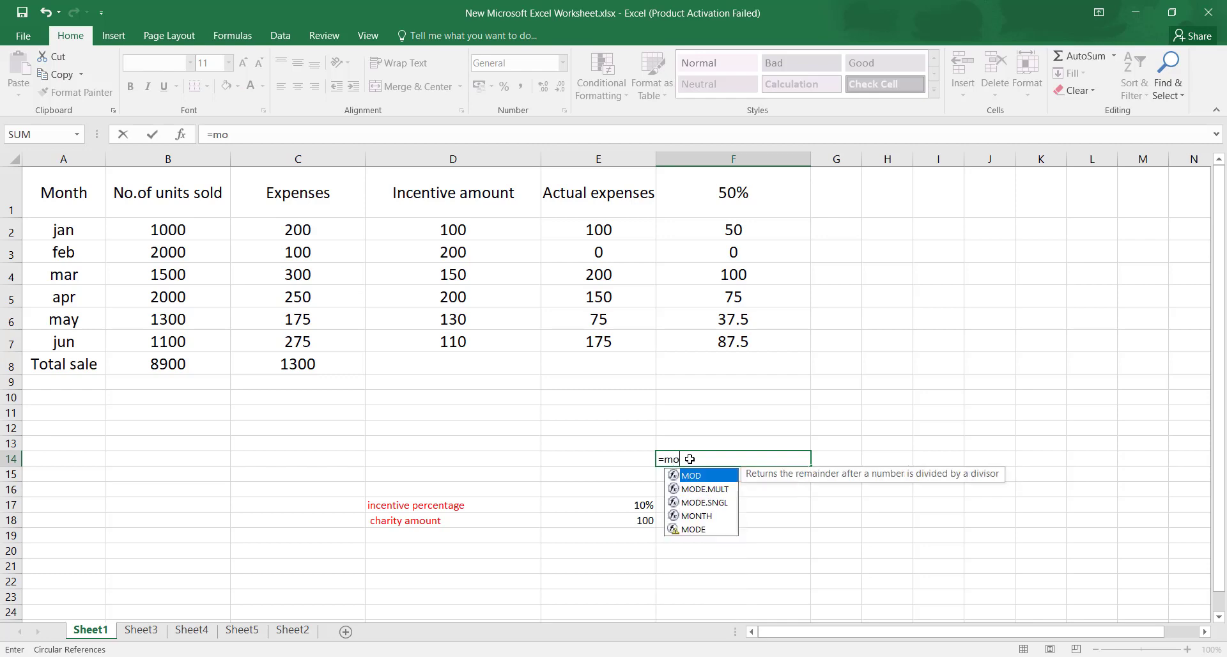
pyautogui.write('d(')
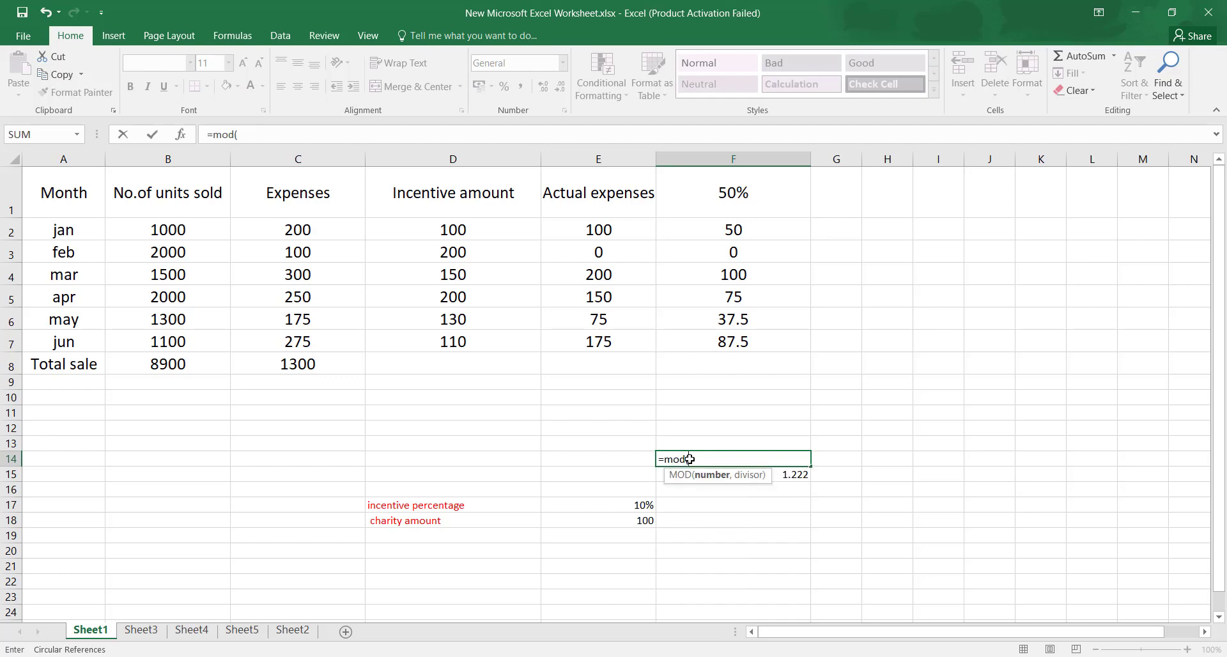
pyautogui.write('23,3')
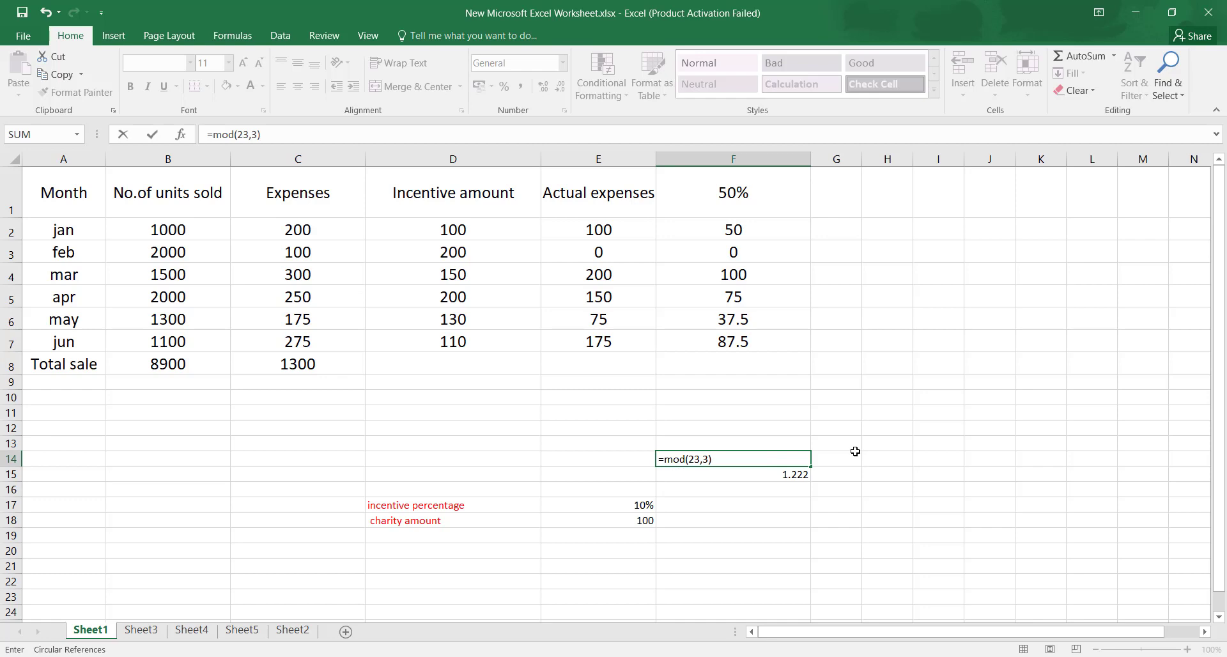
pyautogui.press('Return')
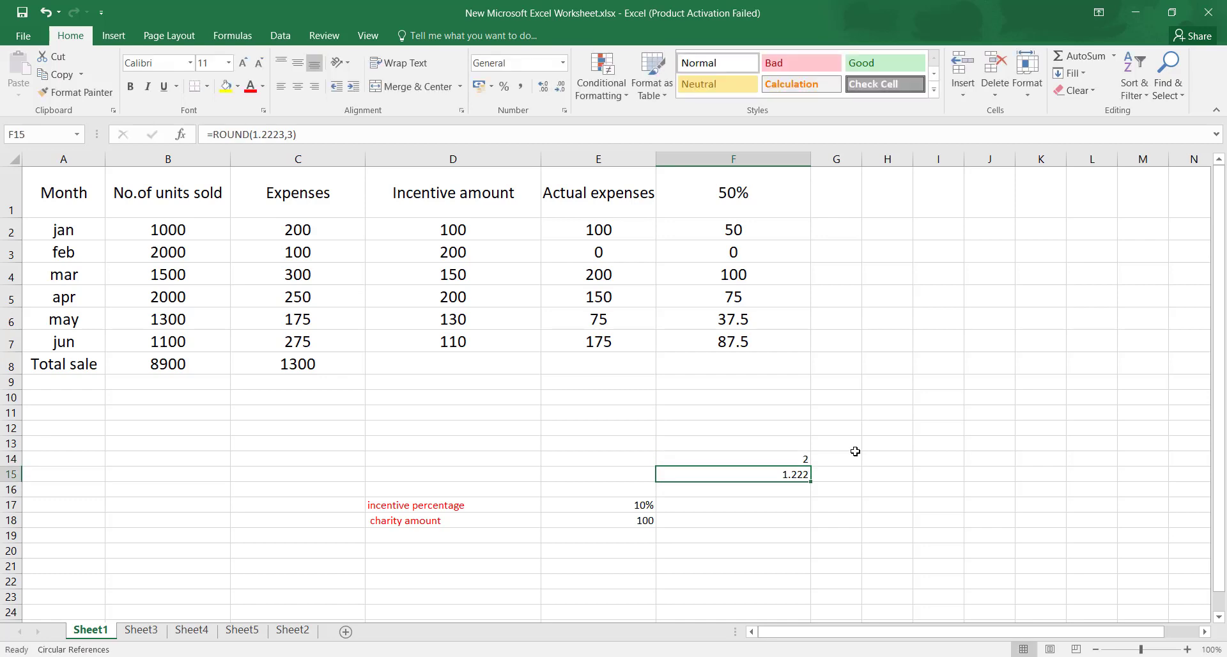
pyautogui.click(787, 458)
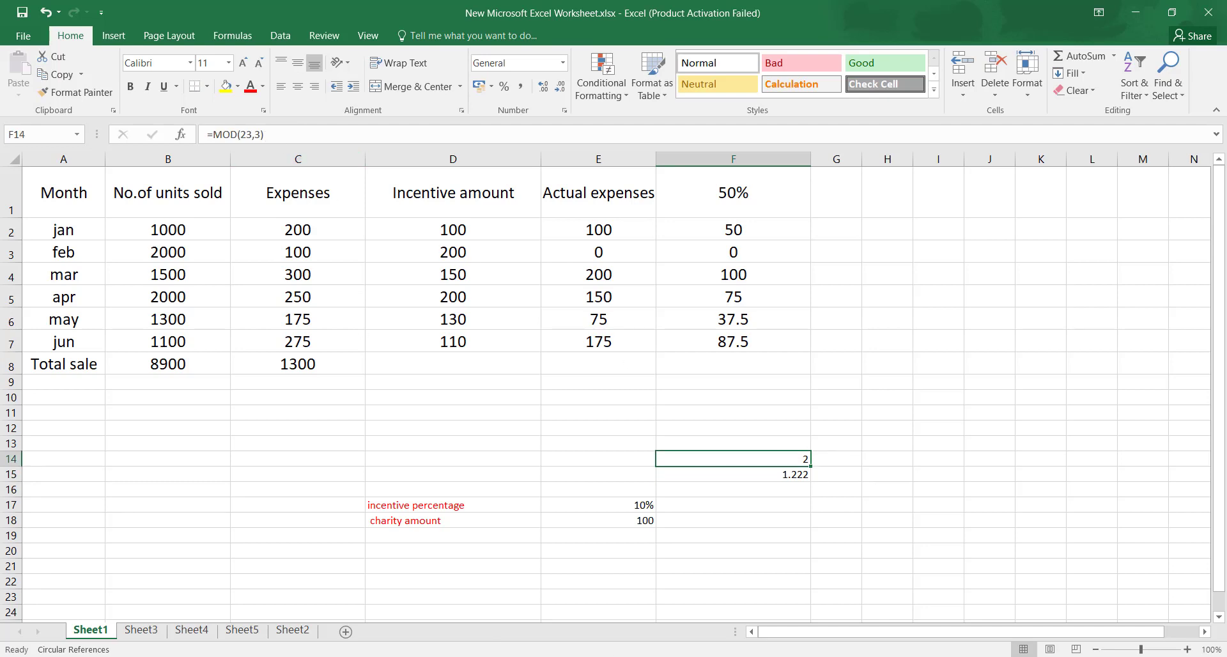
# - Switch to Photos and read the textbook sections on the Function Library and Insert Function, continuing to the following page
pyautogui.hotkey('alt', 'Tab')
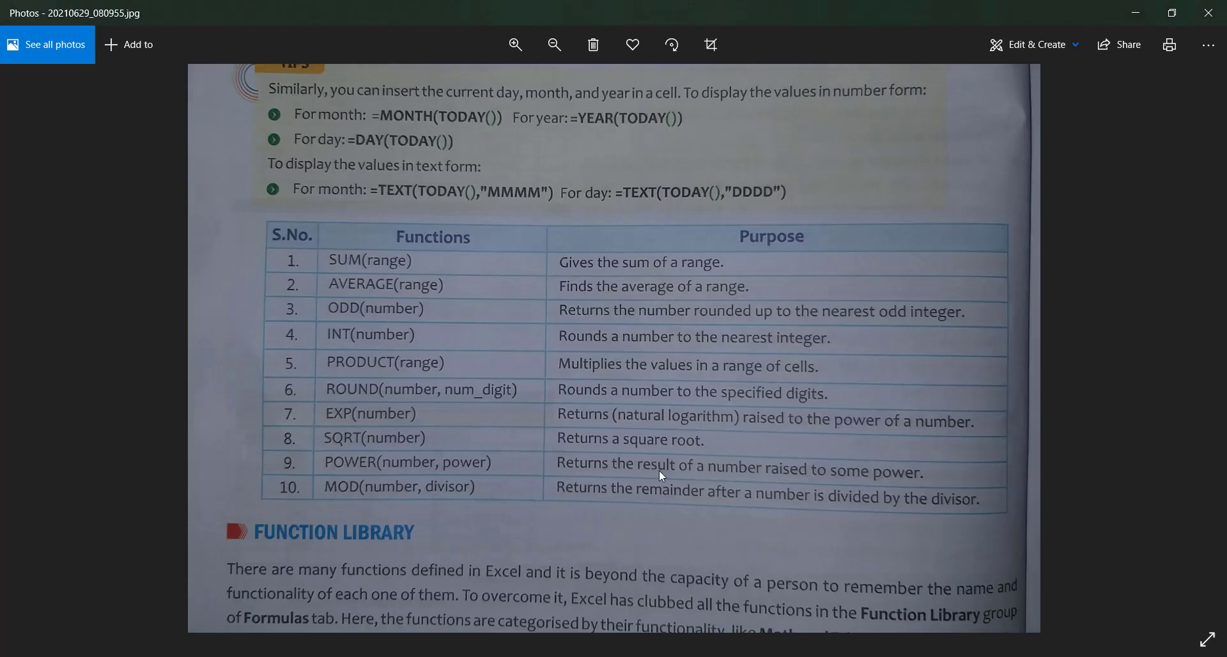
pyautogui.scroll(-3, 581, 576)
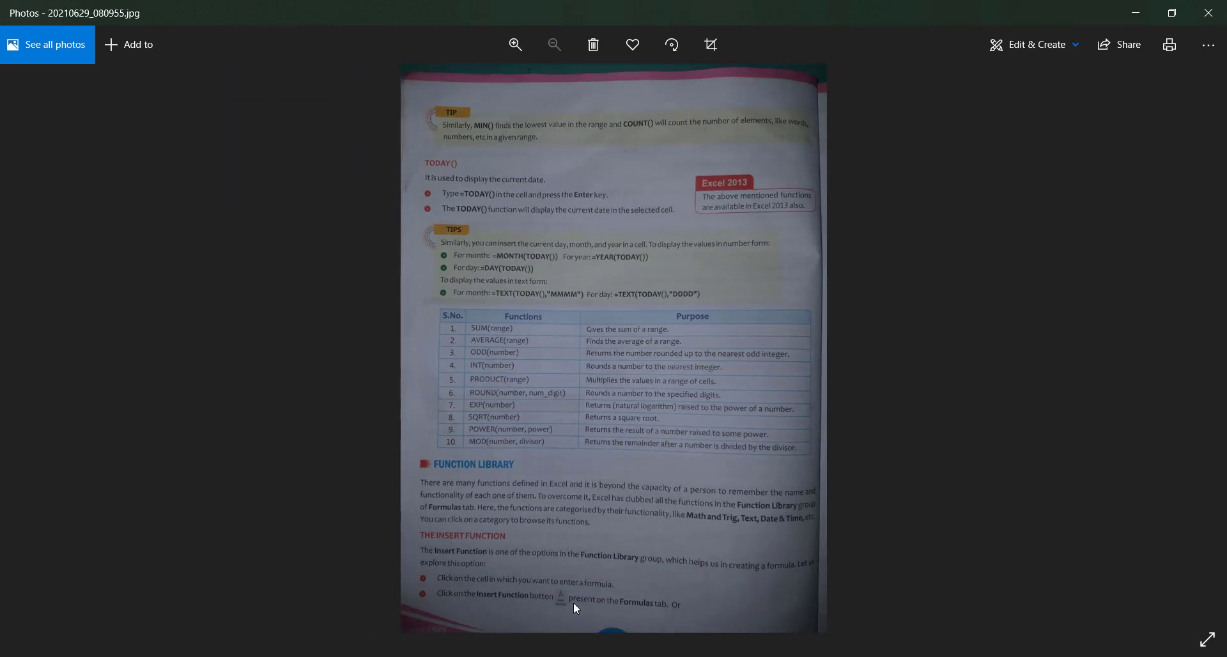
pyautogui.scroll(3, 573, 603)
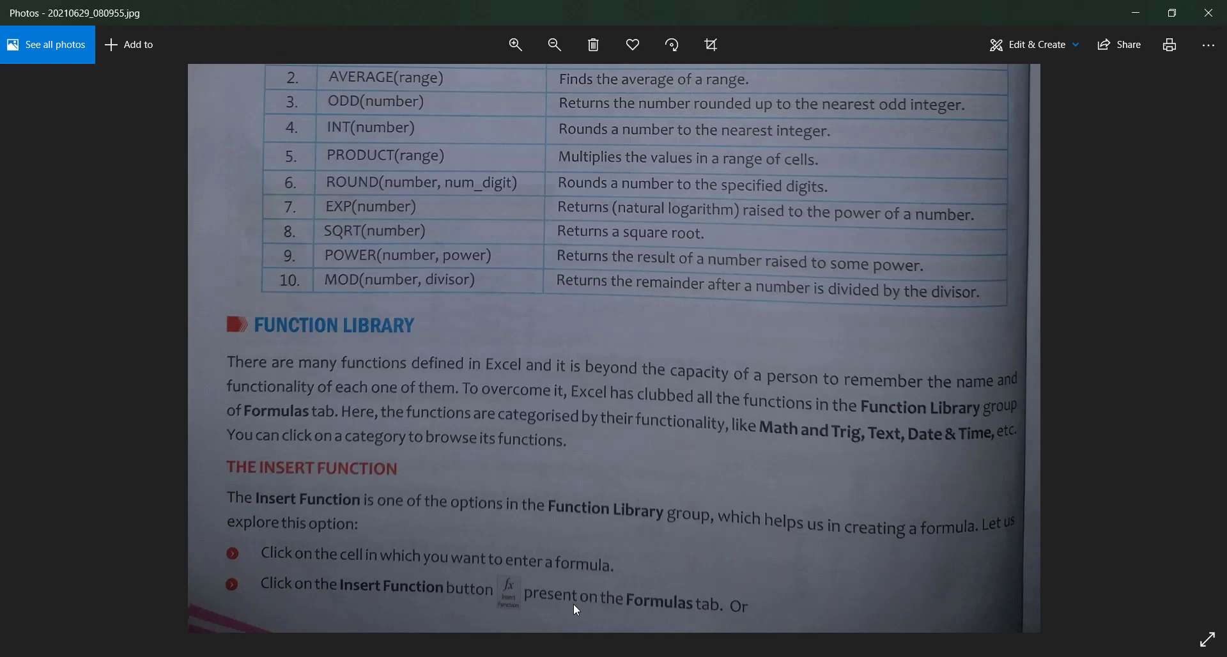
pyautogui.scroll(-3, 593, 567)
pyautogui.press('Right')
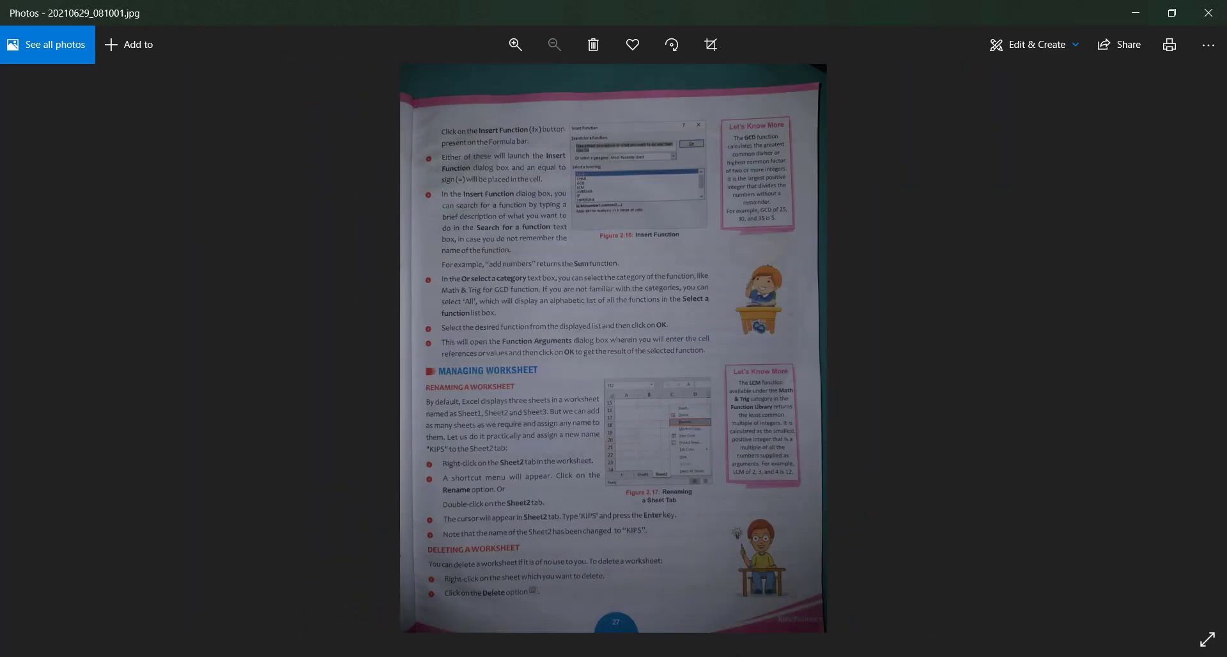
pyautogui.hotkey('alt', 'Tab')
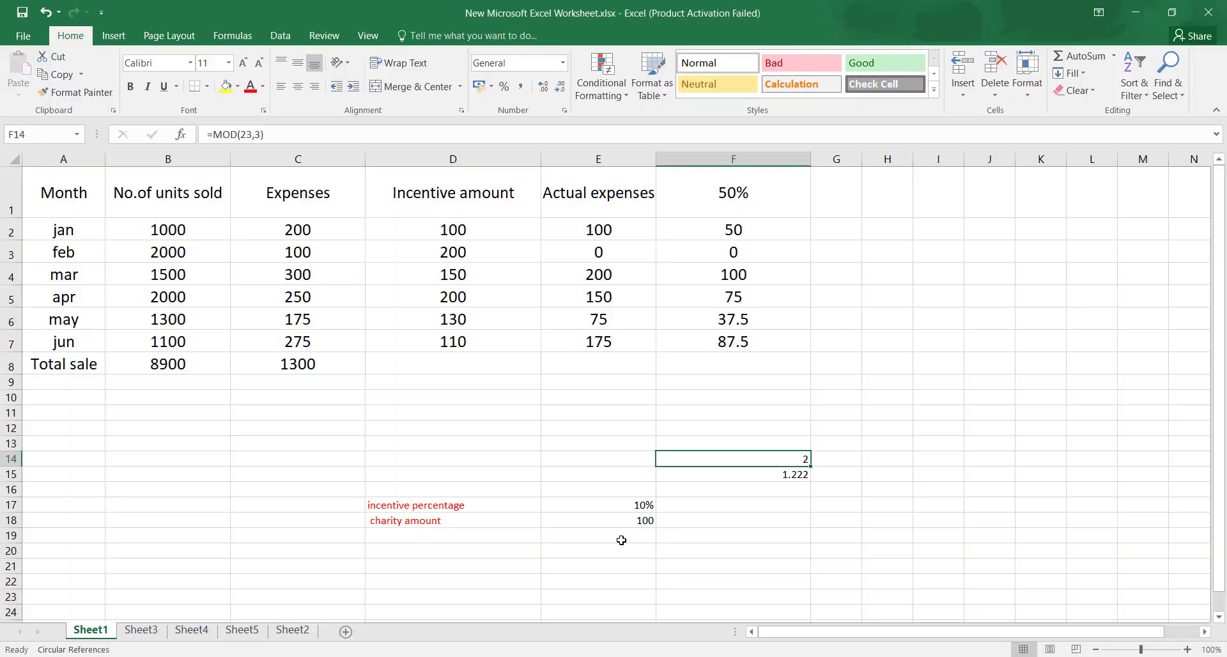
pyautogui.click(115, 36)
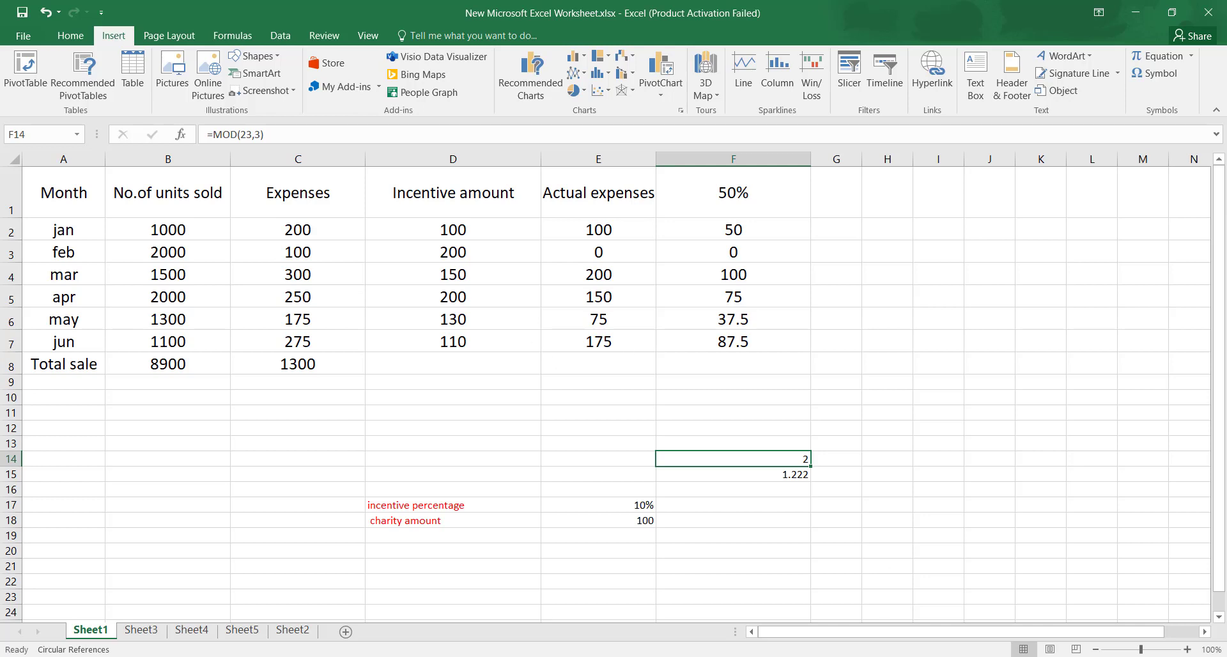
pyautogui.click(1164, 609)
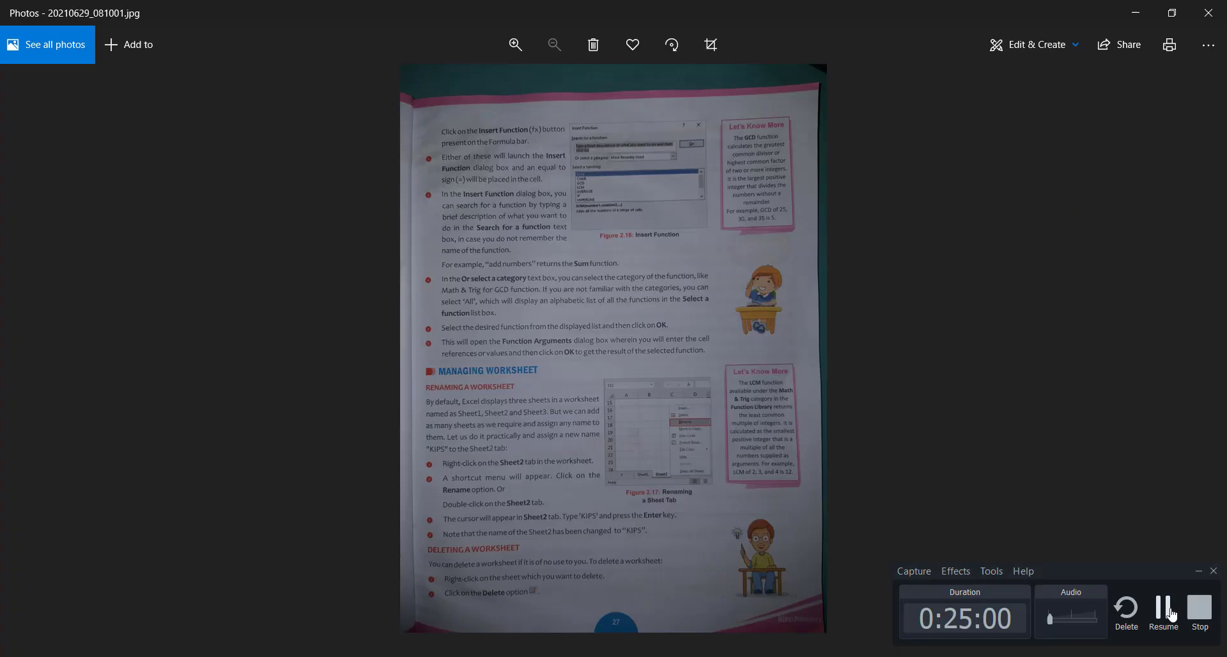
pyautogui.click(1171, 613)
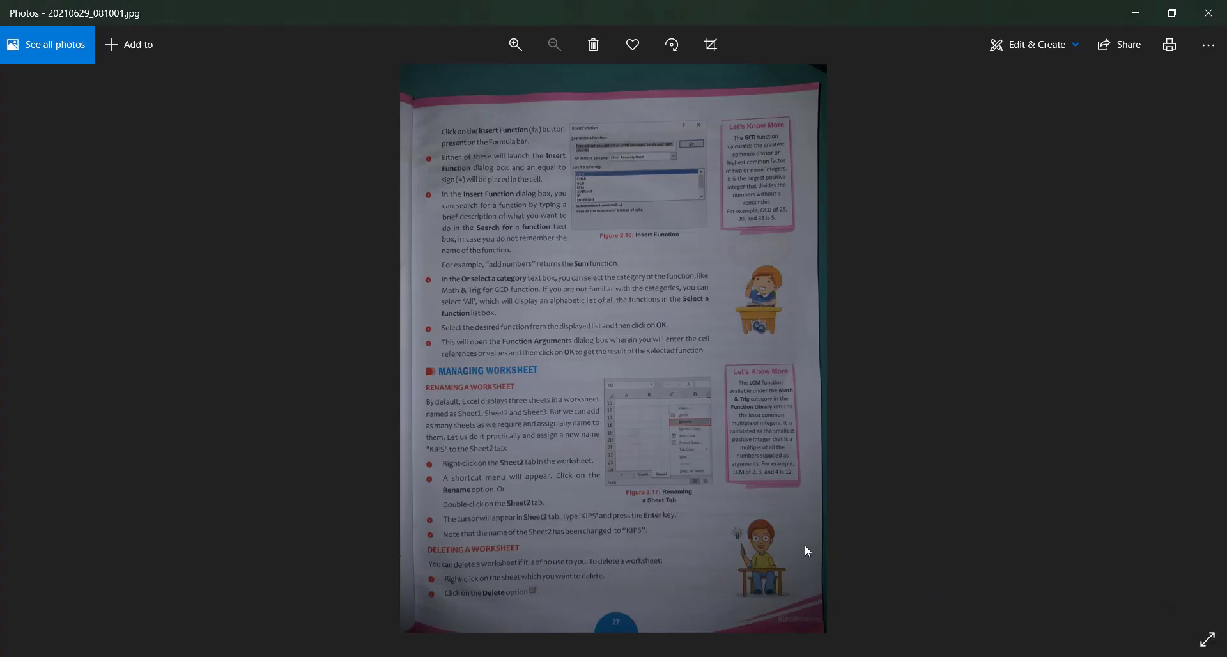
# - Switch to Excel and insert the SUM function into cell D20 using Insert Function
pyautogui.moveTo(689, 656)
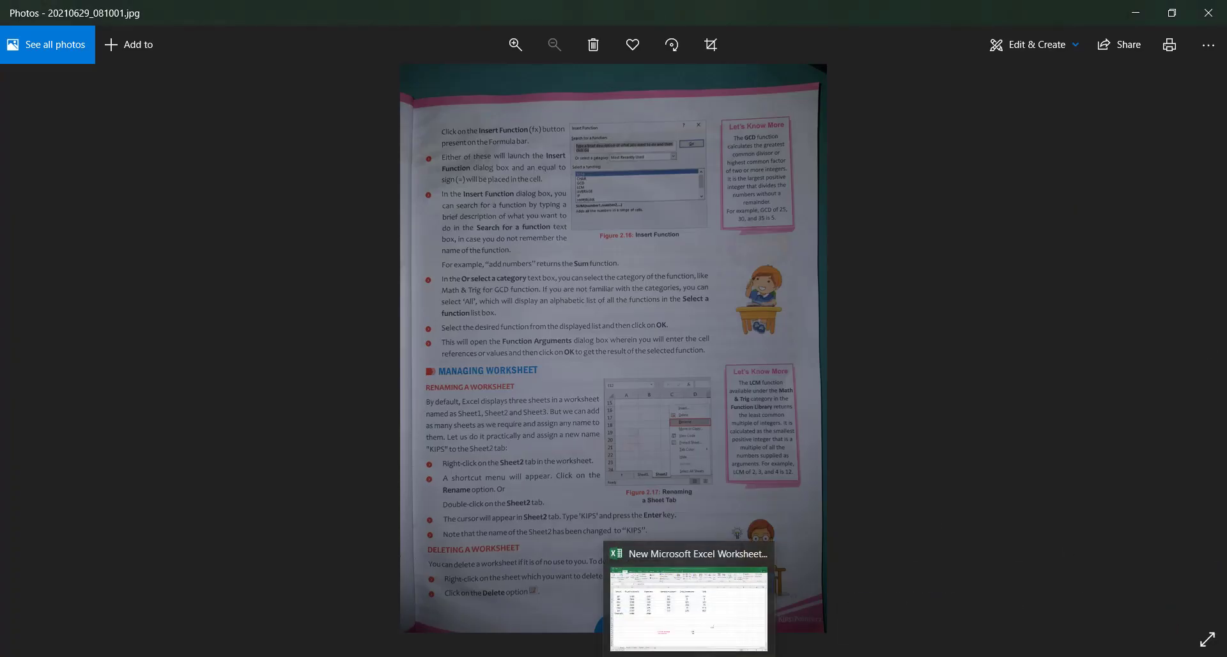
pyautogui.click(679, 599)
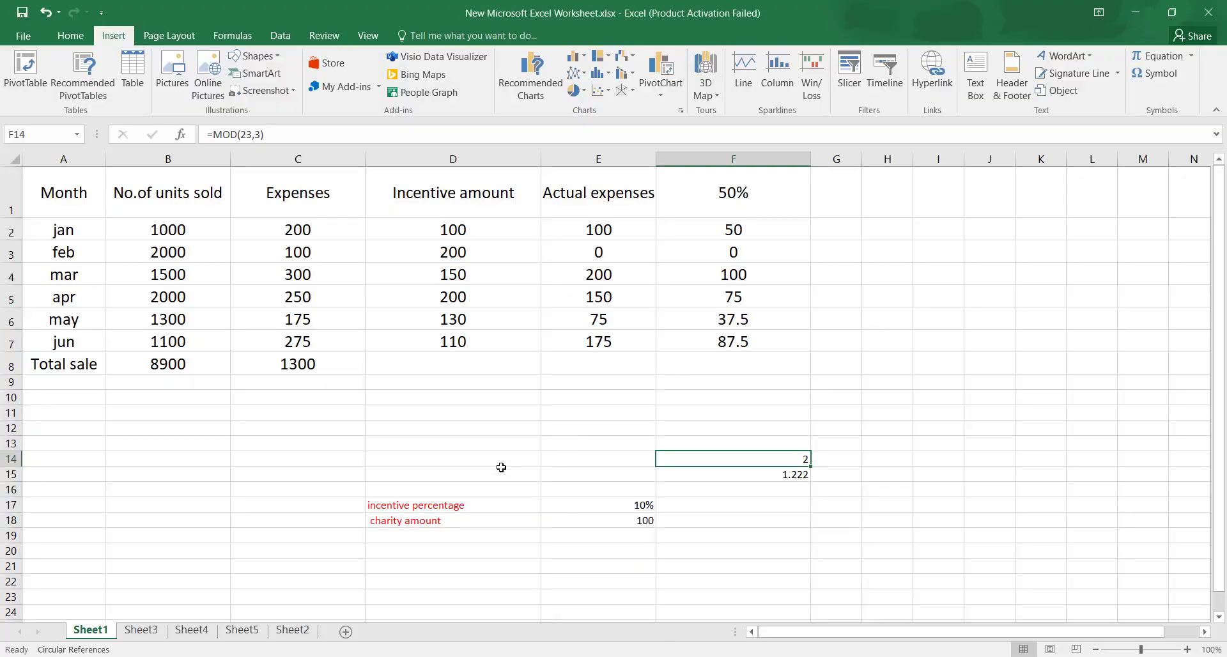
pyautogui.click(435, 553)
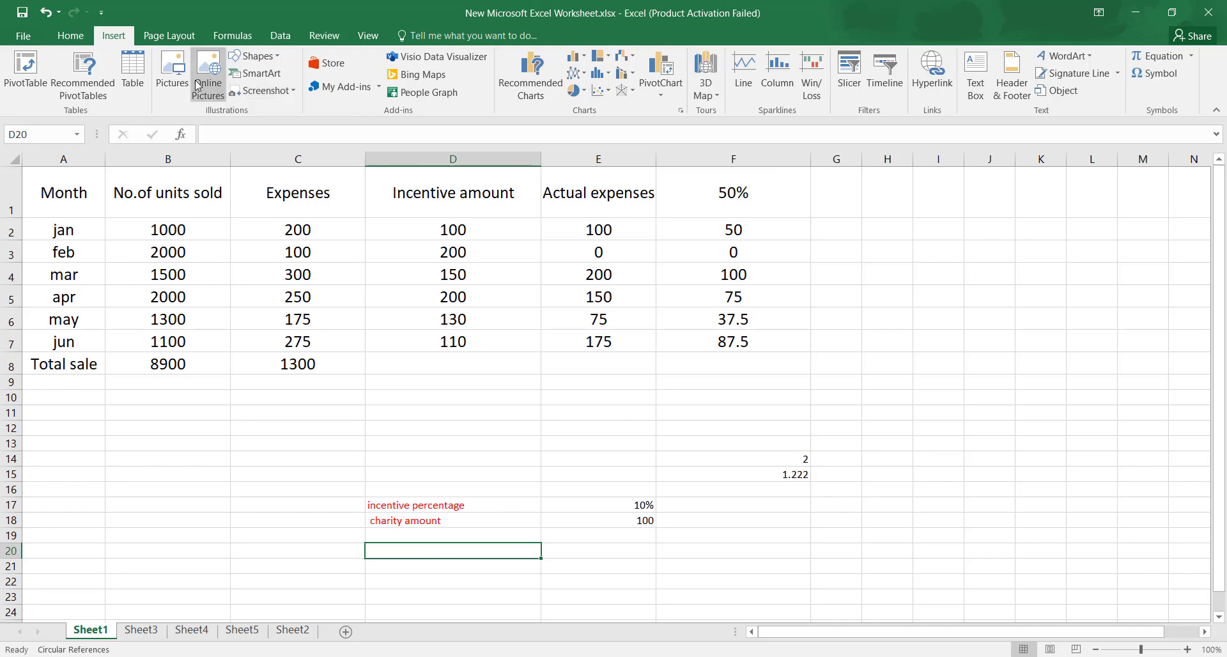
pyautogui.click(242, 35)
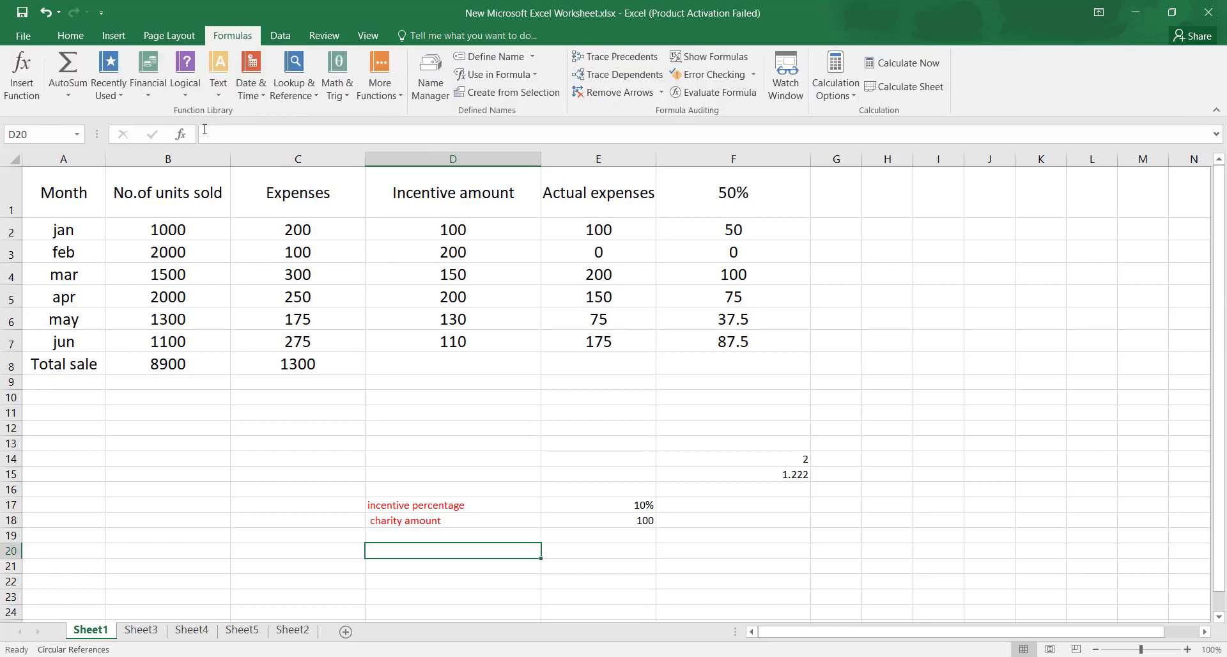
pyautogui.click(26, 84)
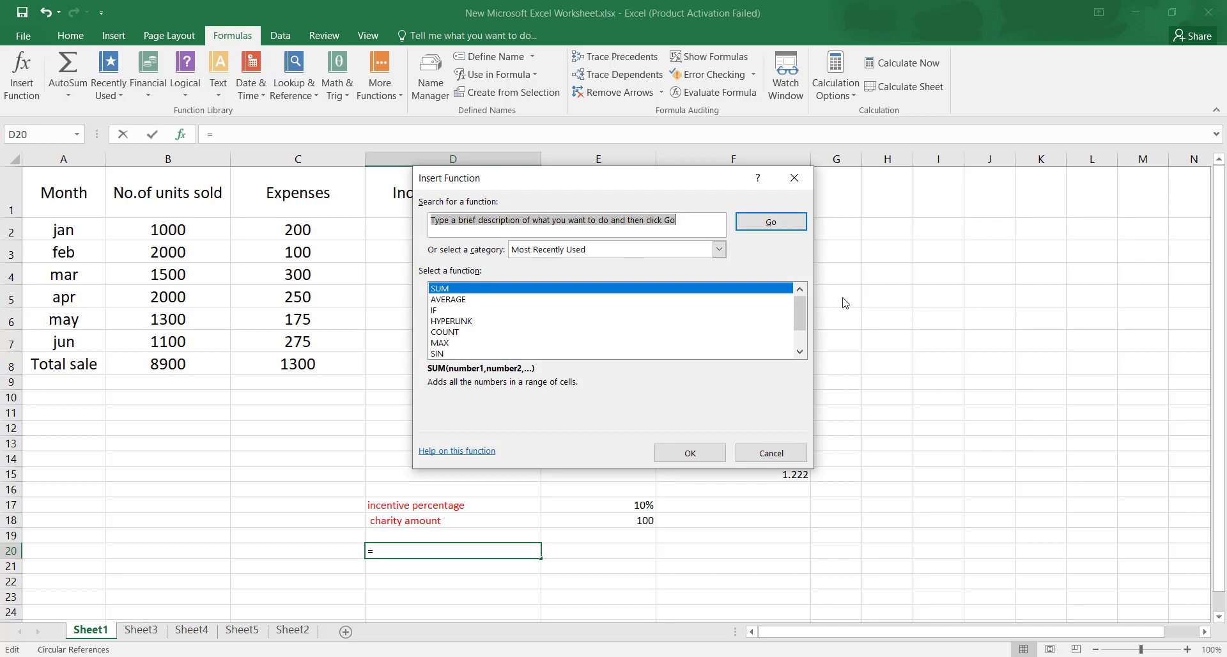
pyautogui.click(472, 299)
pyautogui.click(465, 311)
pyautogui.click(464, 322)
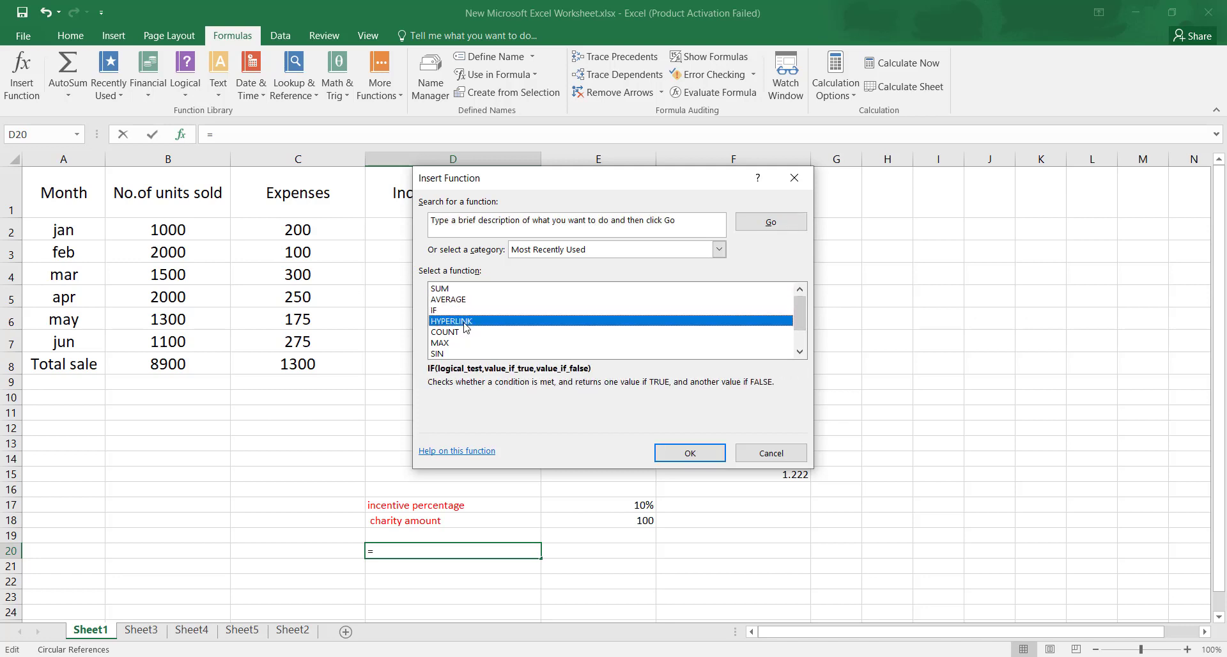
pyautogui.click(466, 289)
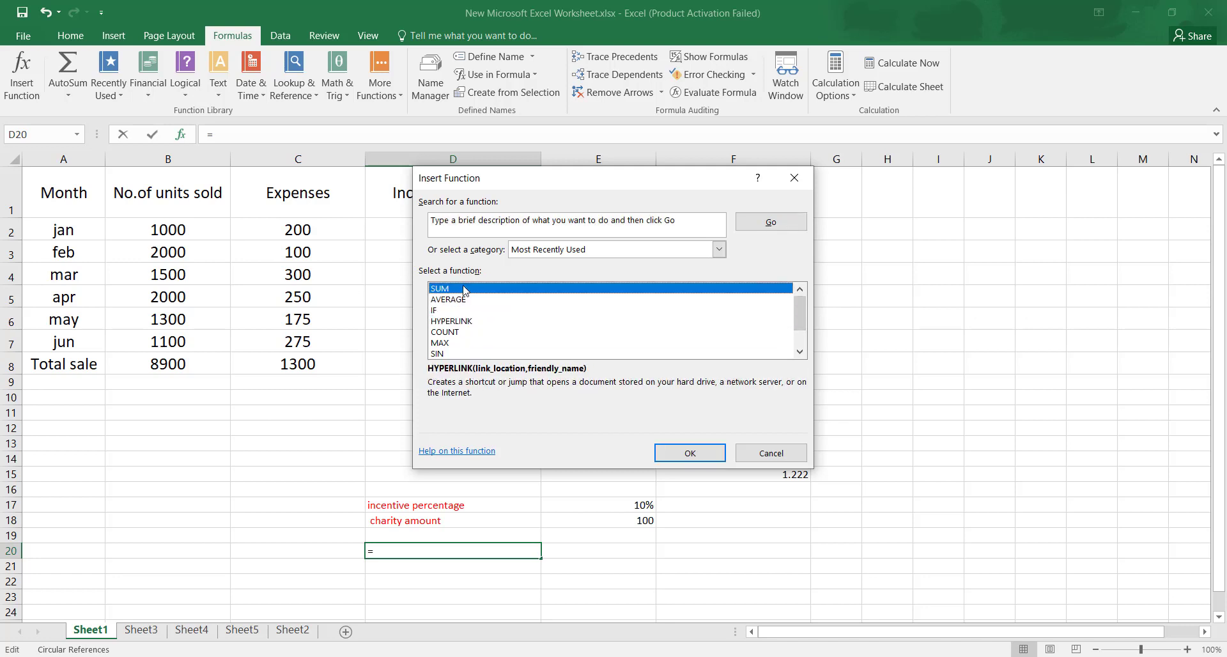
pyautogui.click(699, 457)
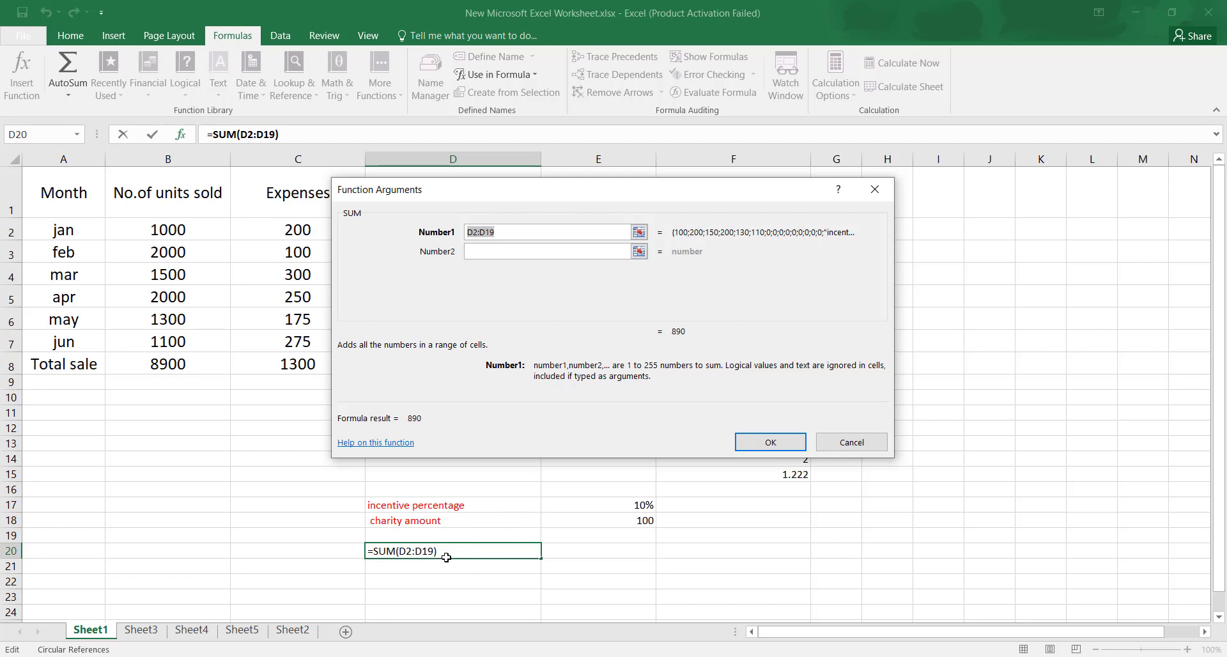
# - Set the SUM function's Number1 argument to the range D2:D7 and complete the formula in cell D20
pyautogui.click(510, 232)
pyautogui.moveTo(503, 198); pyautogui.dragTo(796, 159)
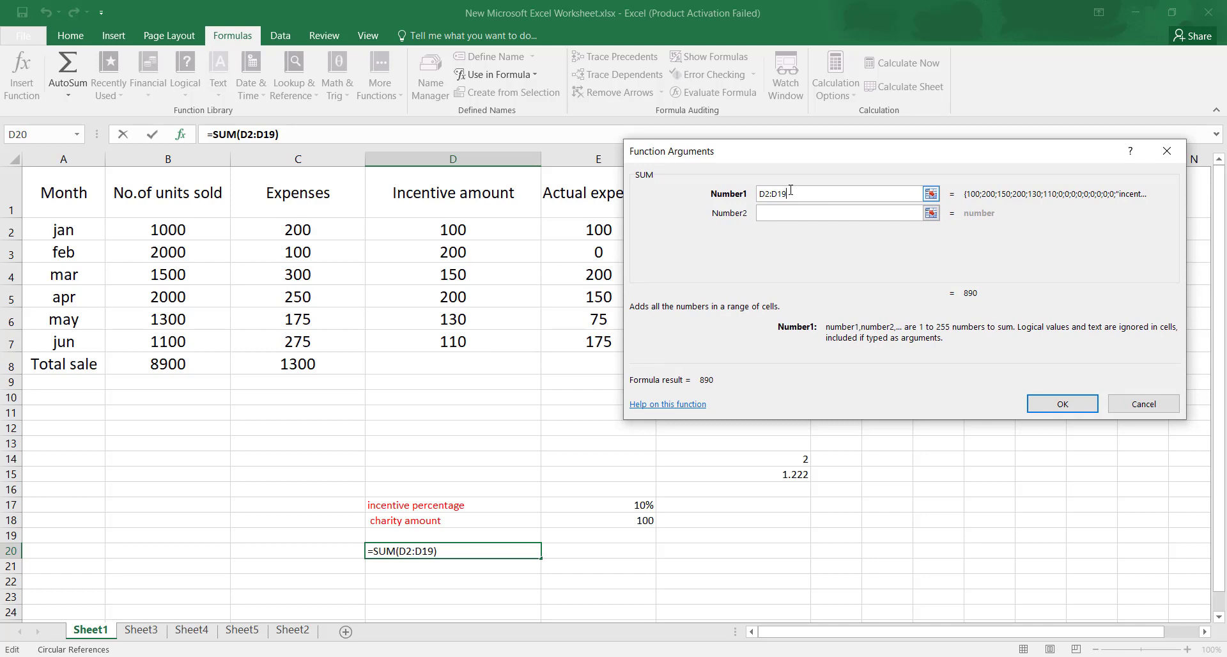
pyautogui.press('BackSpace')
pyautogui.press('BackSpace')
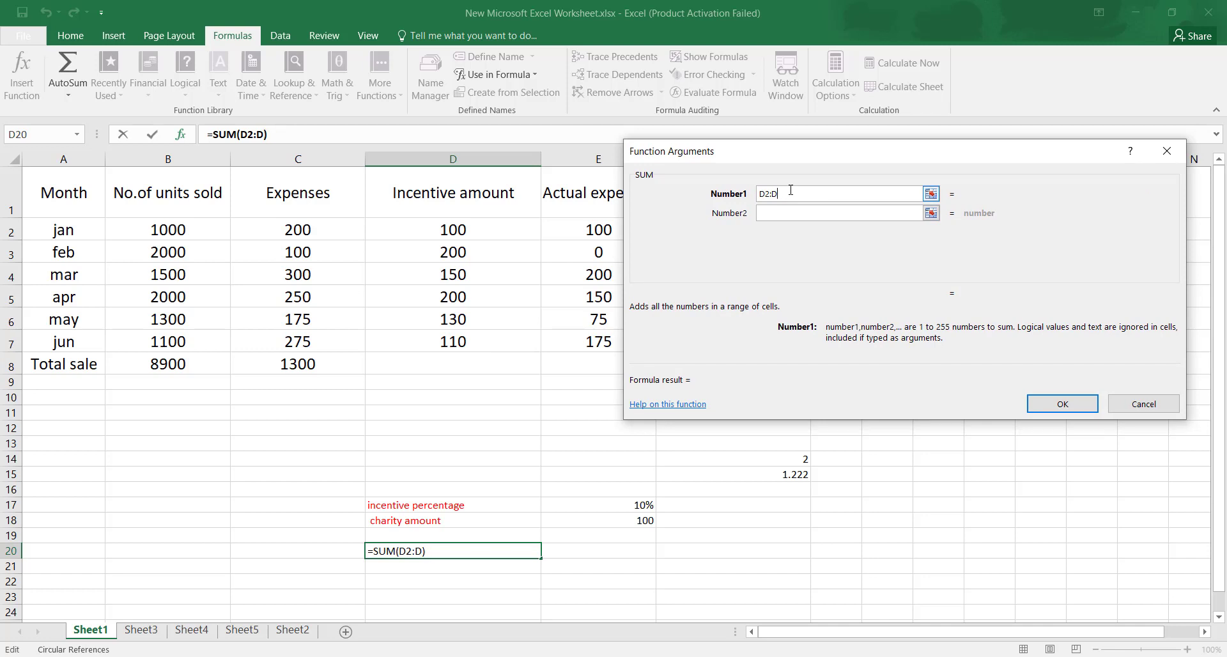
pyautogui.write('+')
pyautogui.click(489, 231)
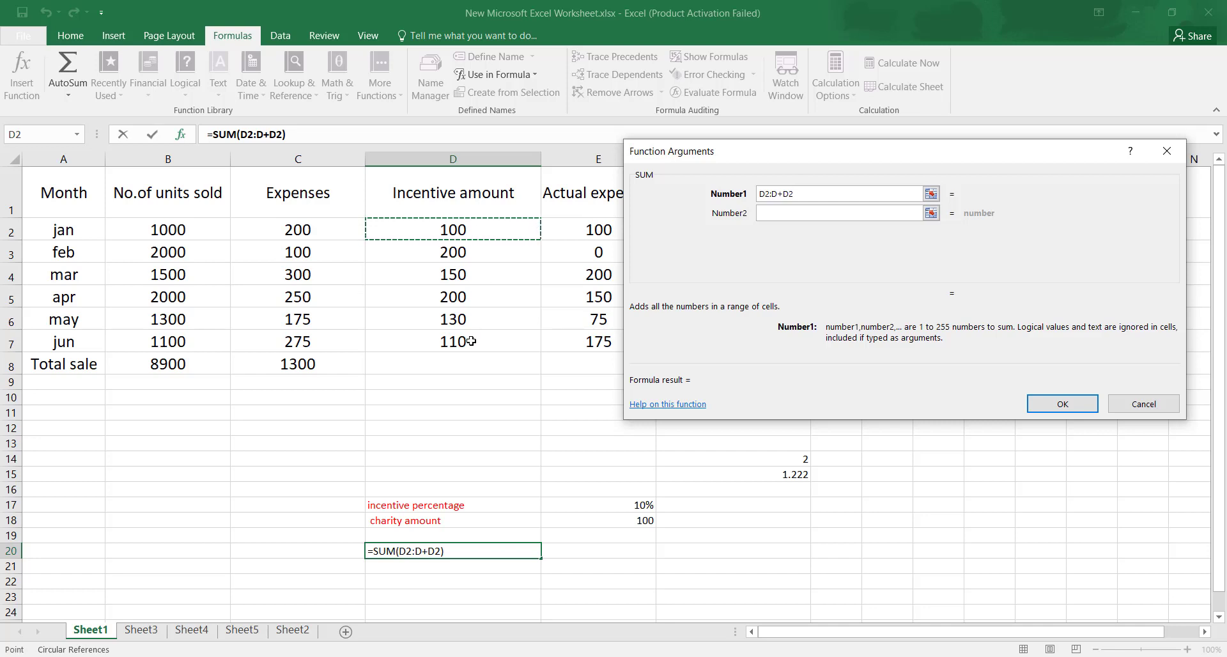
pyautogui.click(471, 341)
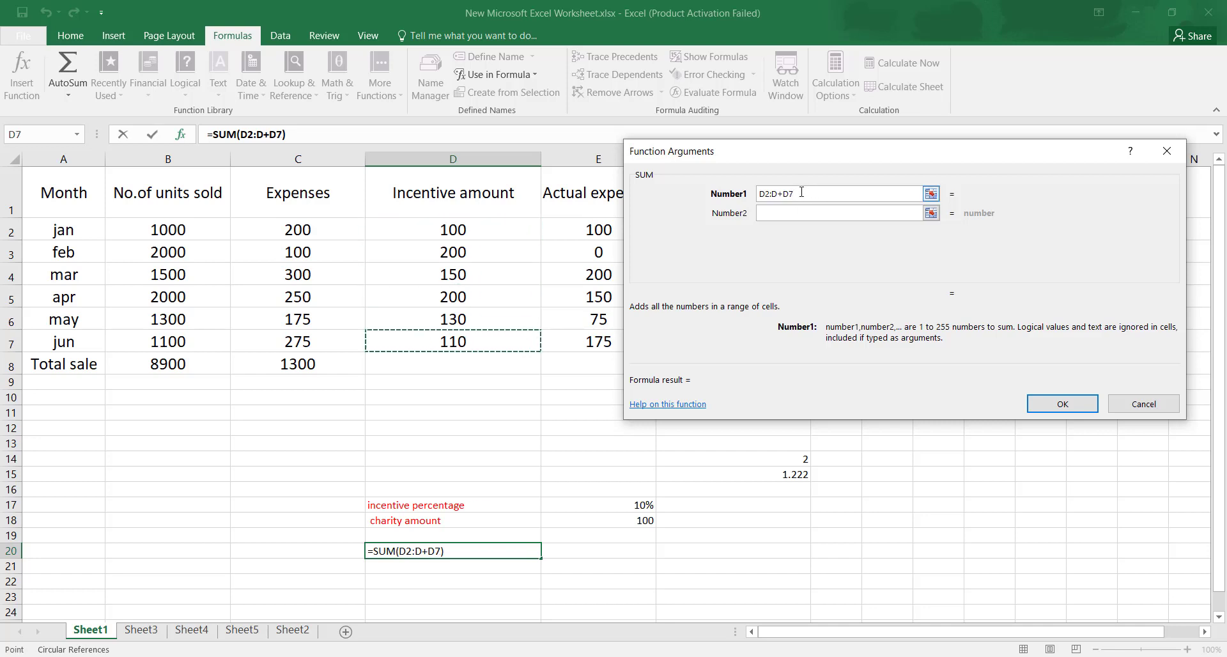
pyautogui.press('BackSpace')
pyautogui.press('BackSpace')
pyautogui.press('BackSpace')
pyautogui.press('BackSpace')
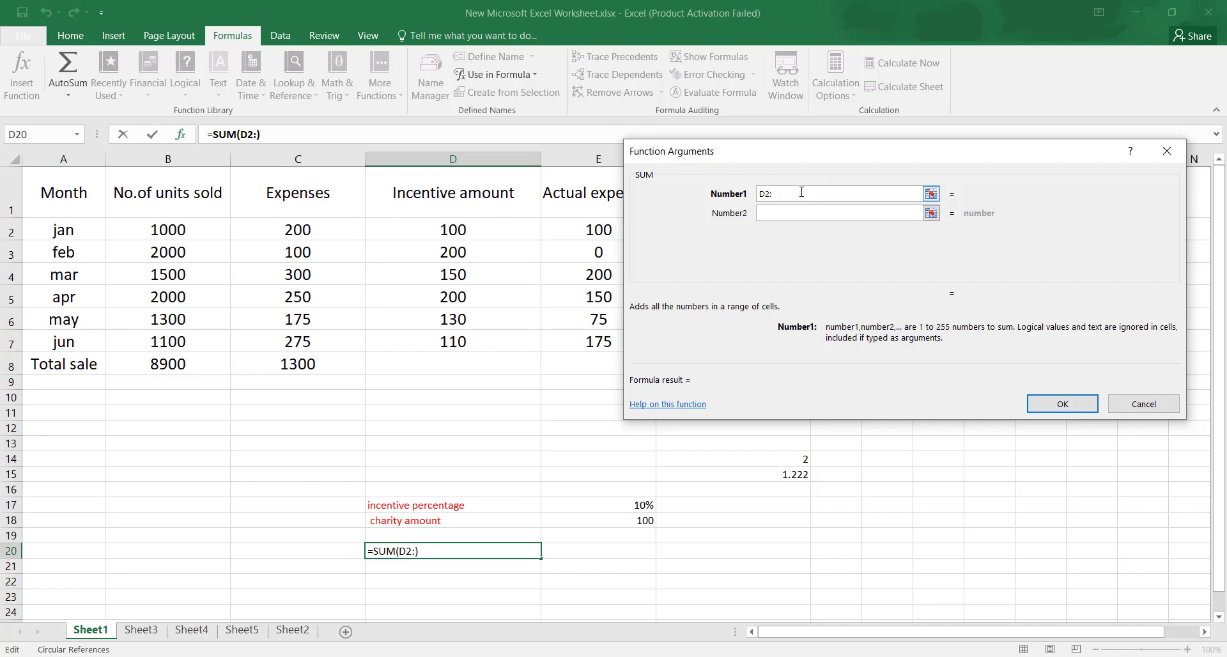
pyautogui.click(478, 341)
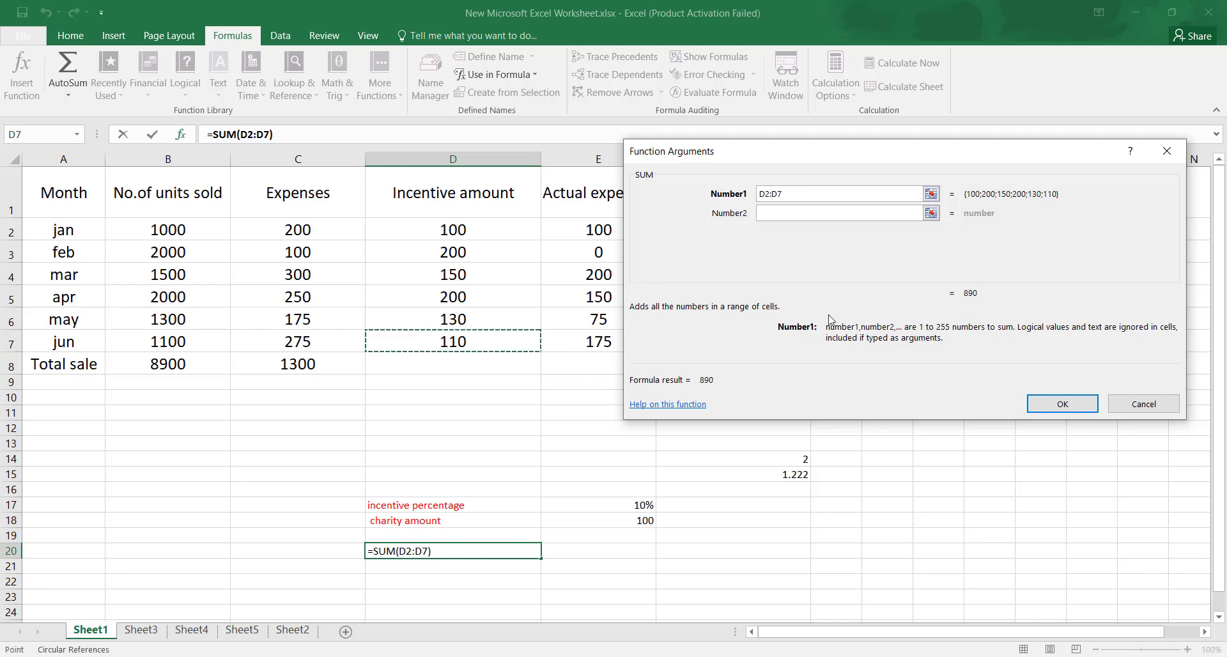
pyautogui.click(1057, 404)
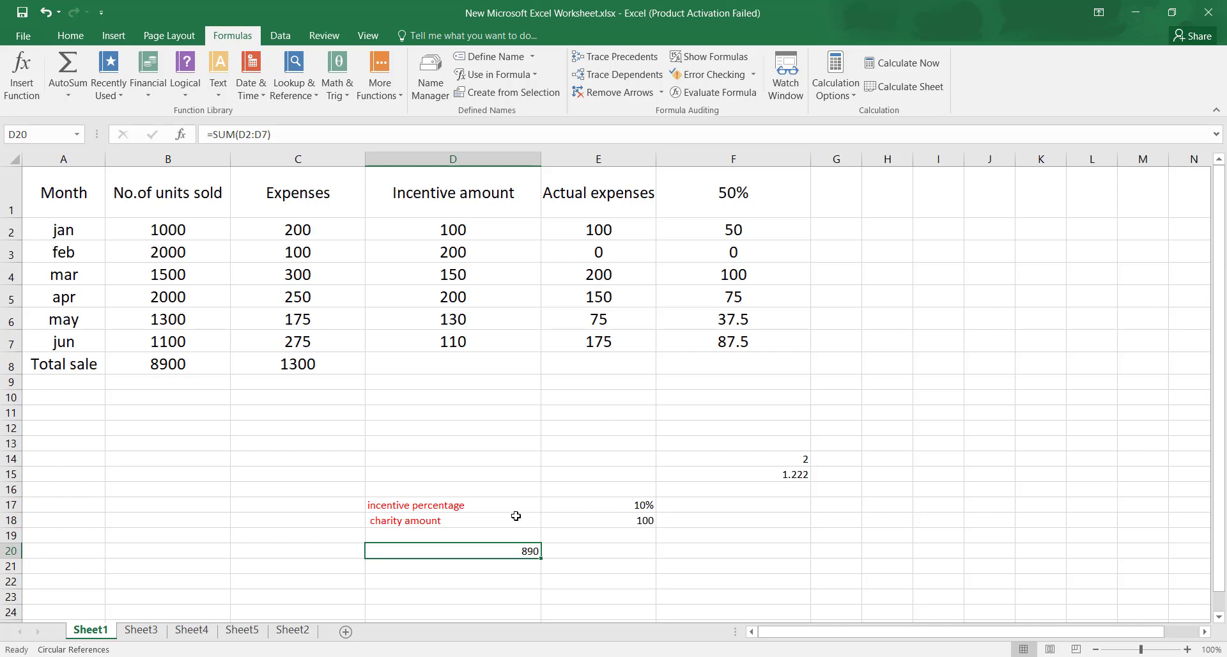
# - Review the SUM arguments of cell D20 without changes, and read the textbook sections on renaming, deleting and colouring worksheets in Photos
pyautogui.click(23, 73)
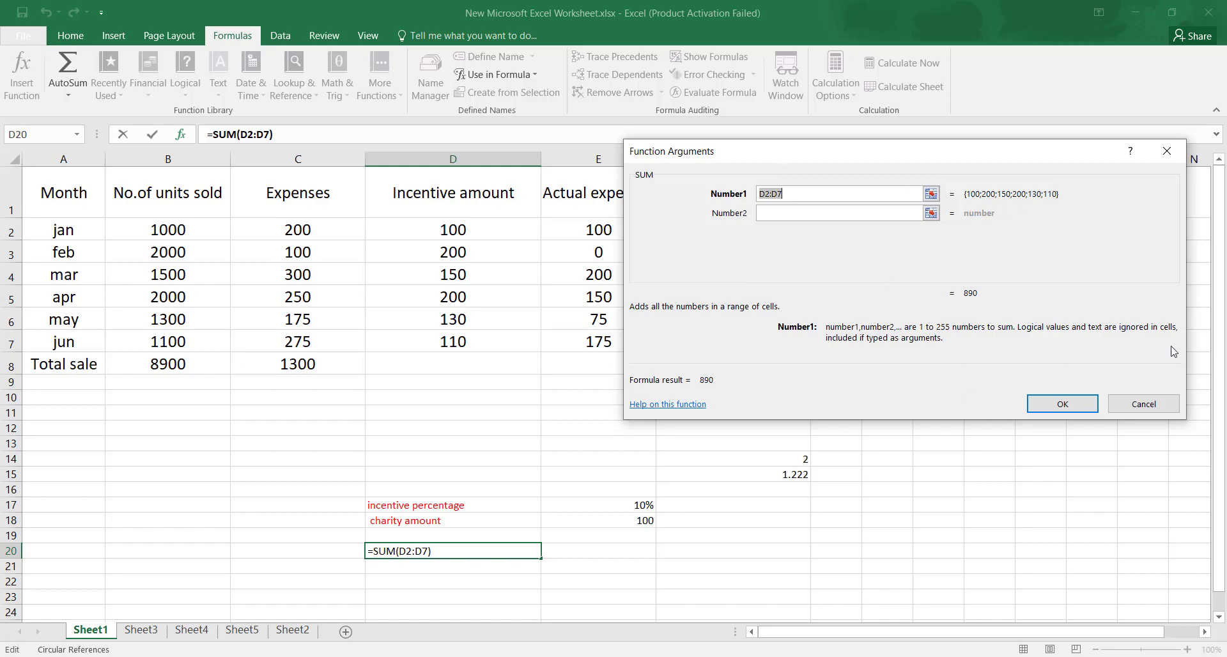
pyautogui.click(1154, 409)
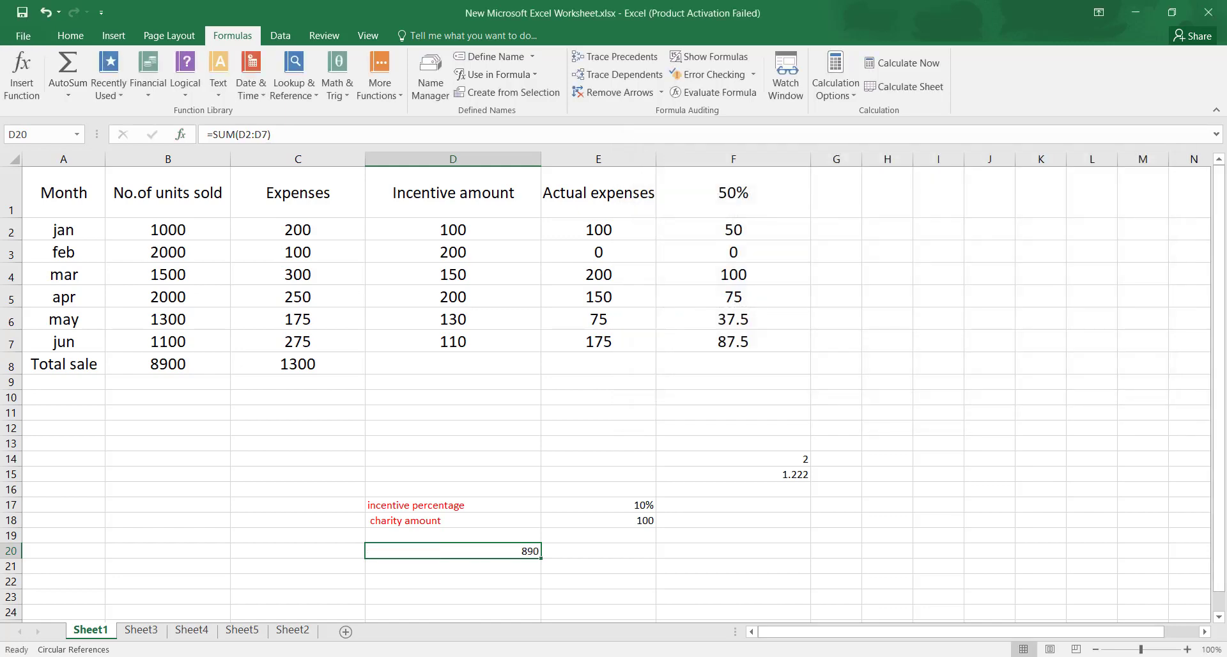
pyautogui.hotkey('alt', 'Tab')
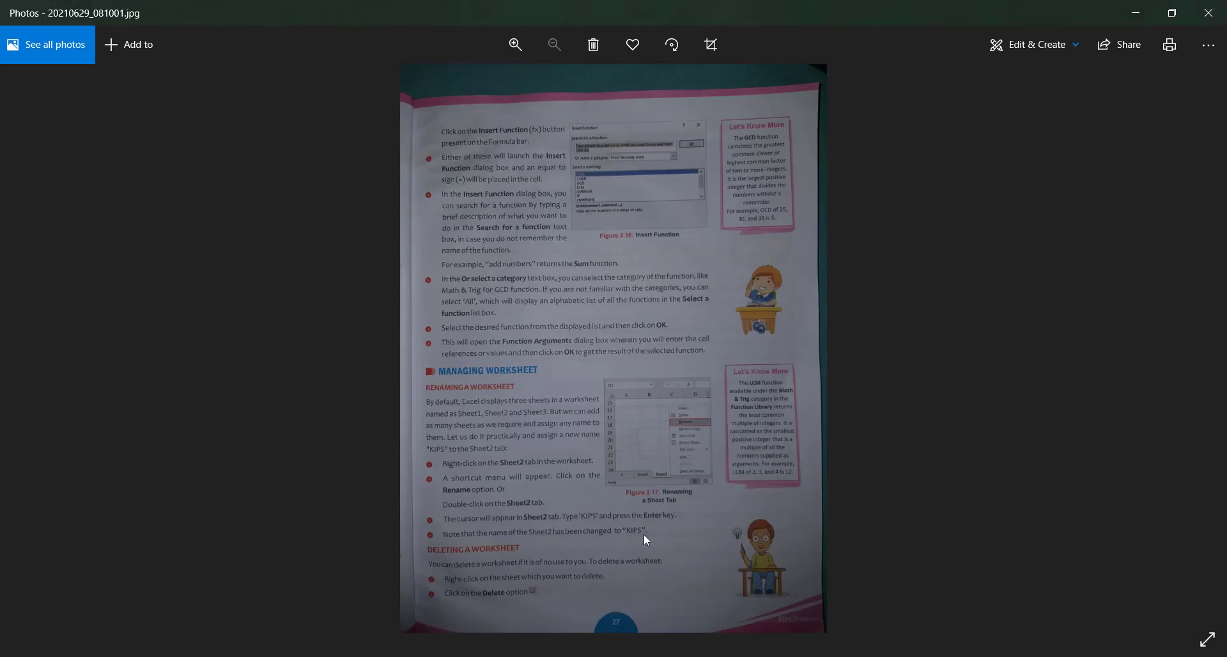
pyautogui.scroll(2, 643, 534)
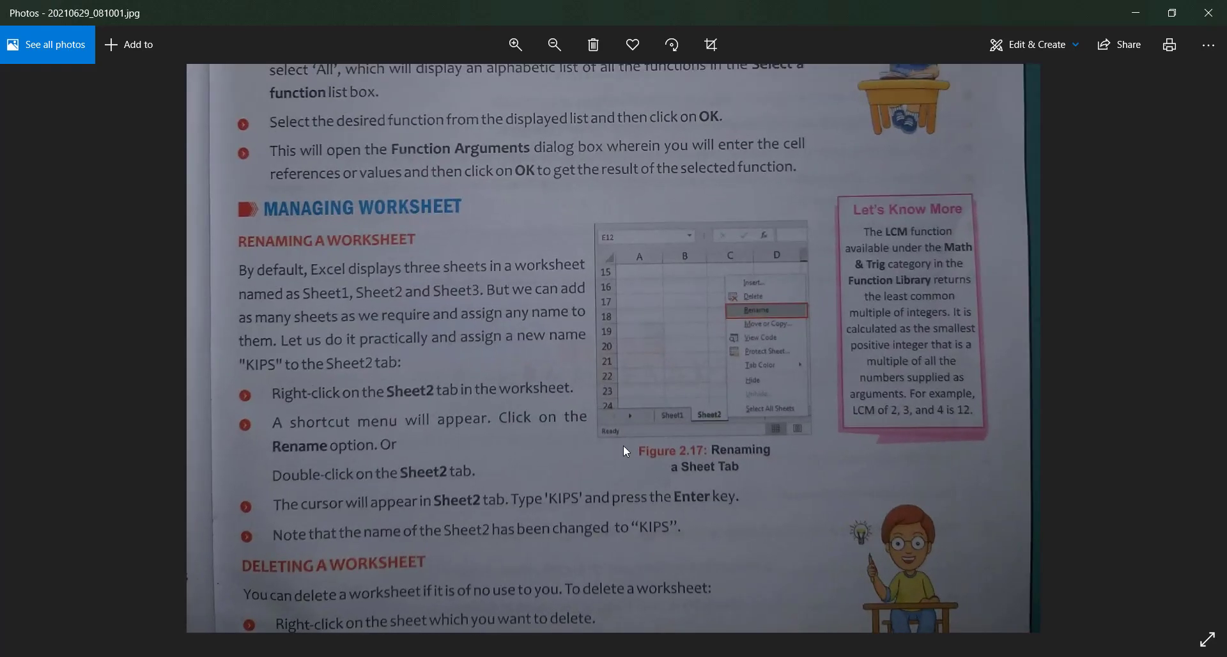
pyautogui.scroll(-2, 623, 445)
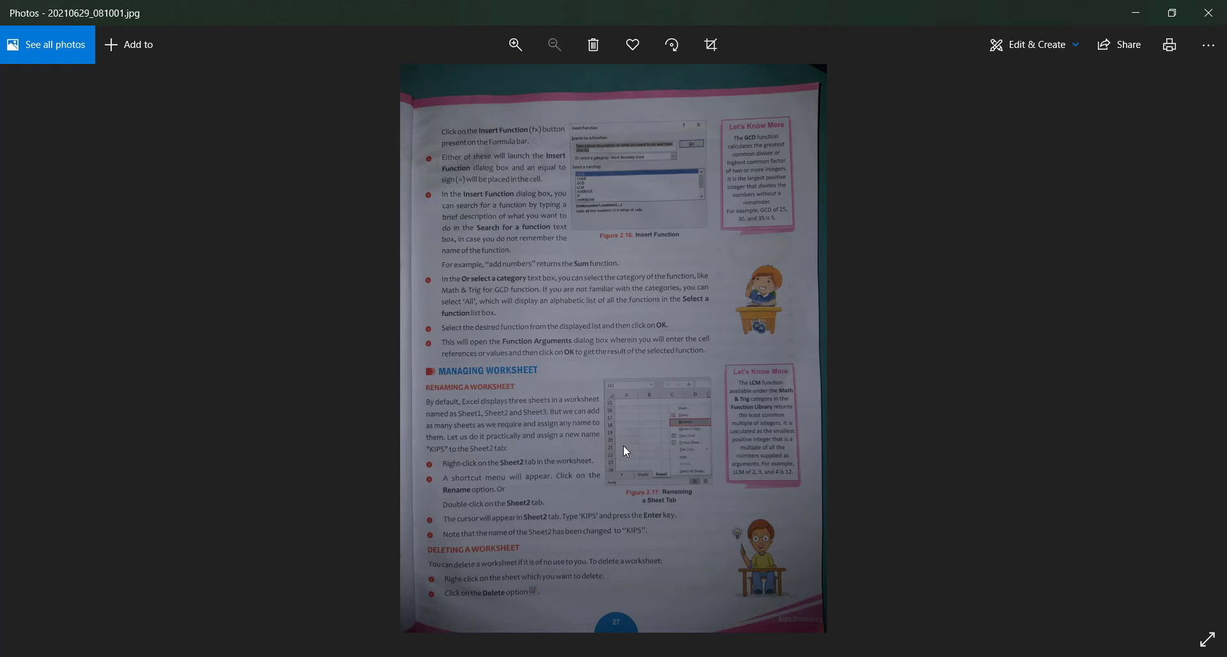
pyautogui.press('Right')
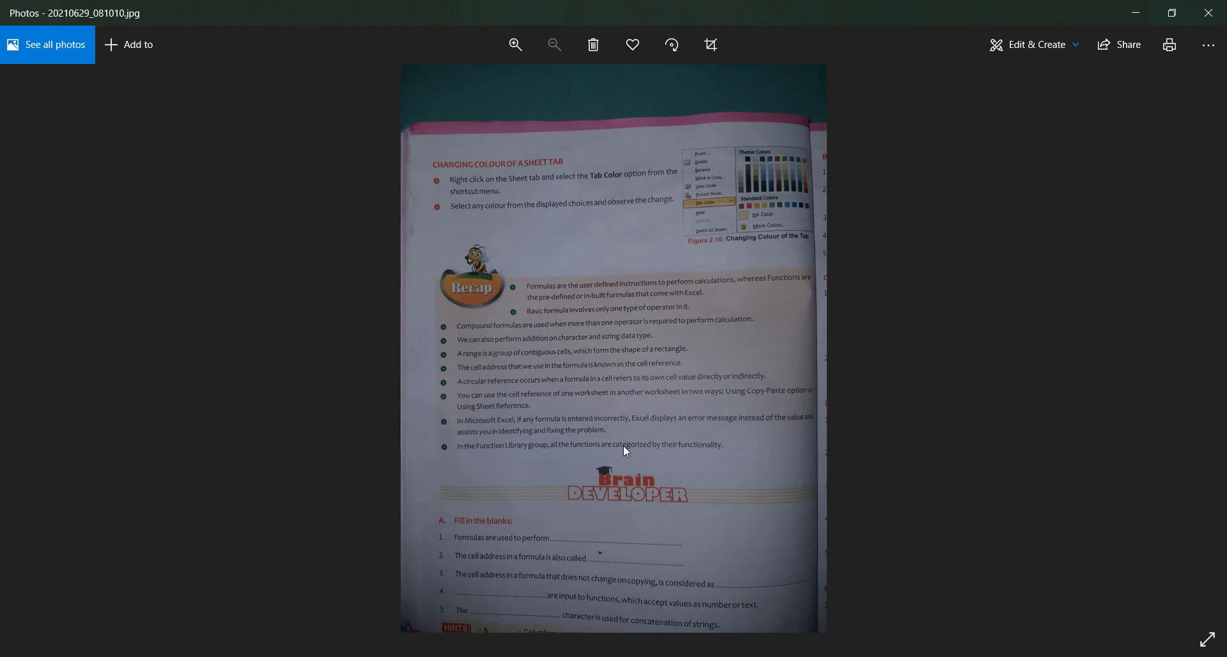
# - Switch back to Excel and permanently delete the Sheet4 worksheet
pyautogui.click(505, 656)
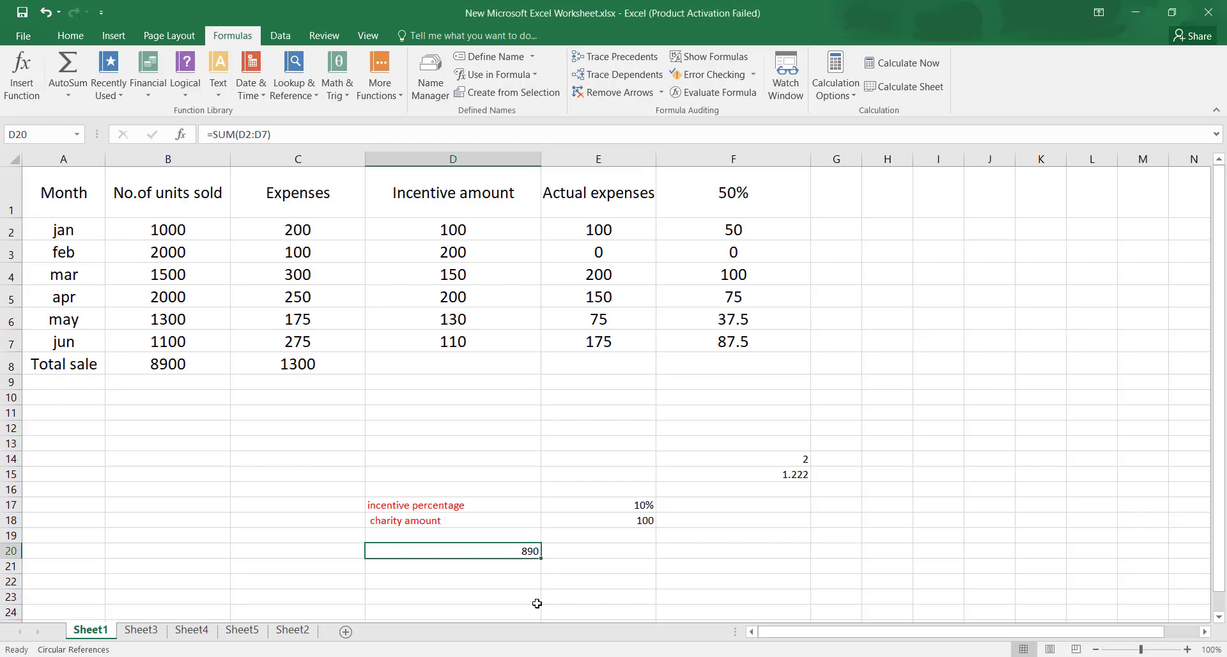
pyautogui.click(201, 631)
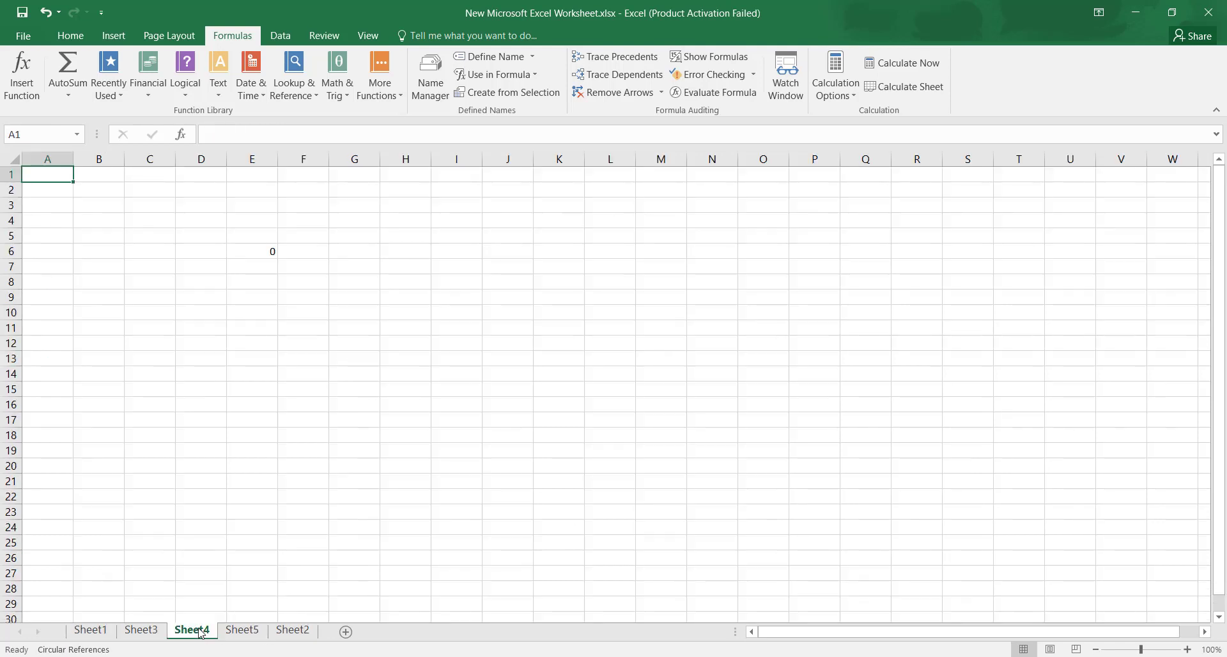
pyautogui.rightClick(200, 632)
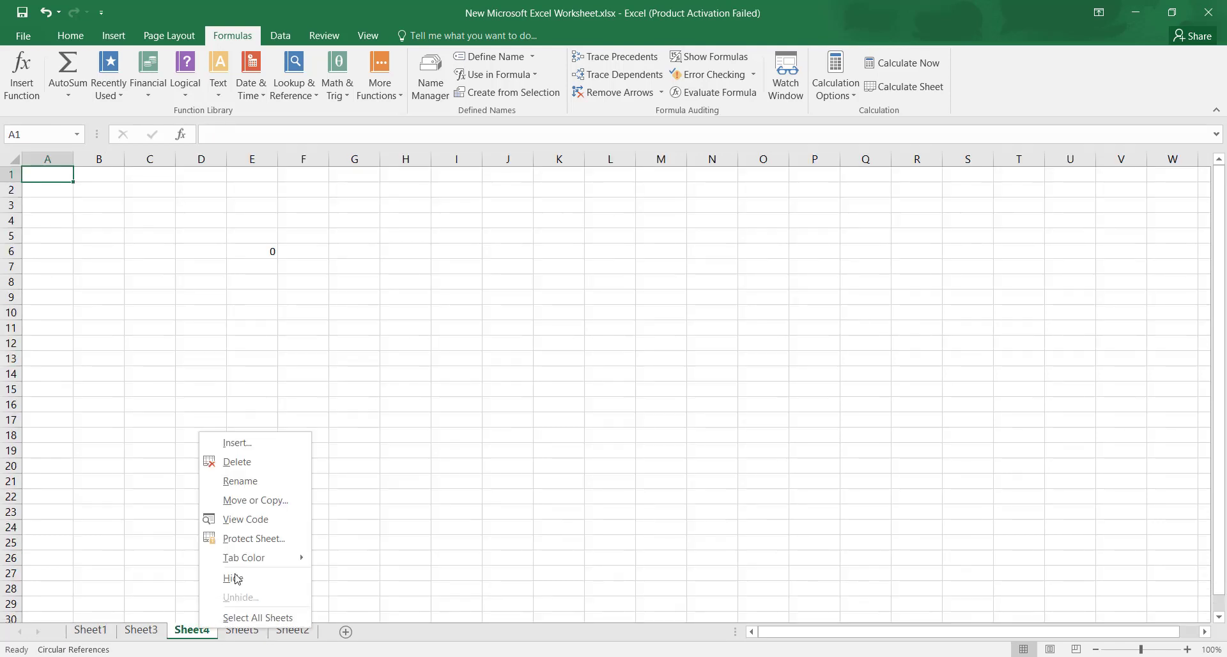
pyautogui.click(233, 461)
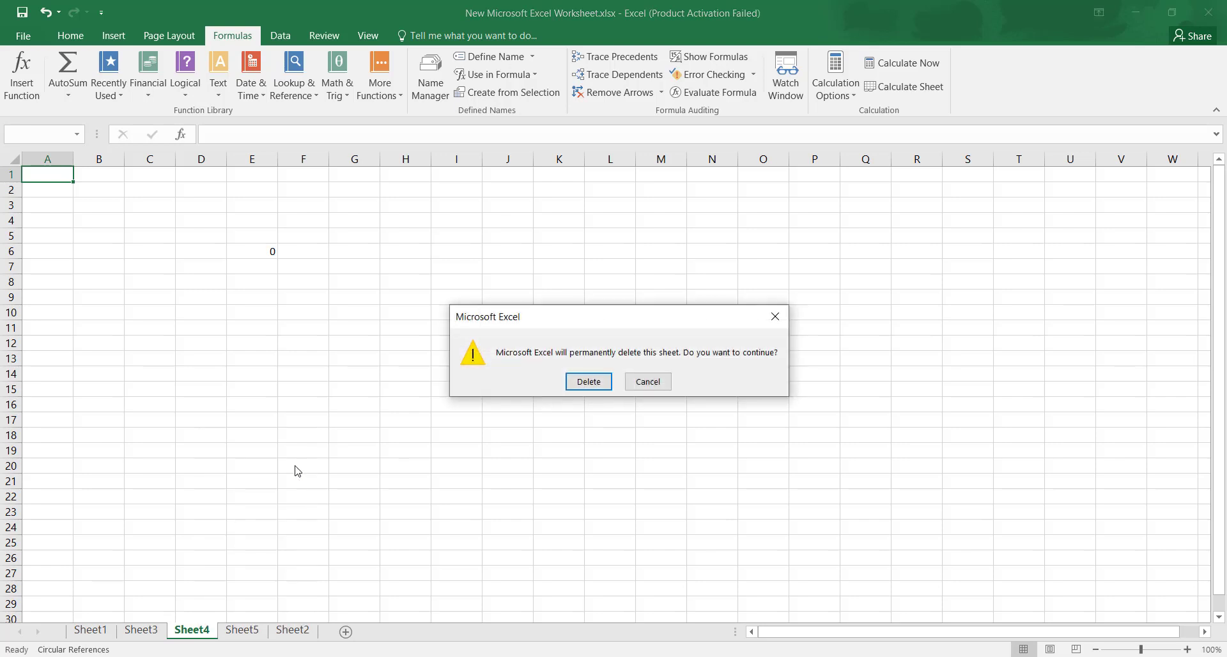
pyautogui.click(587, 382)
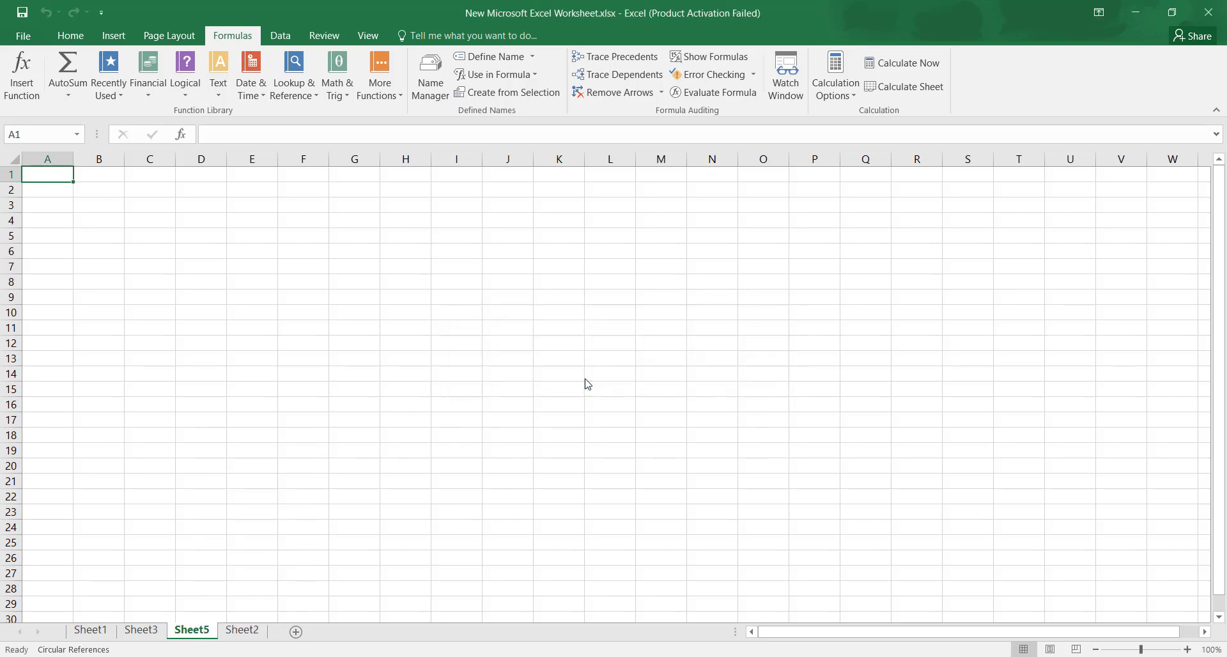
# - Rename the Sheet5 worksheet as mysheet
pyautogui.rightClick(204, 636)
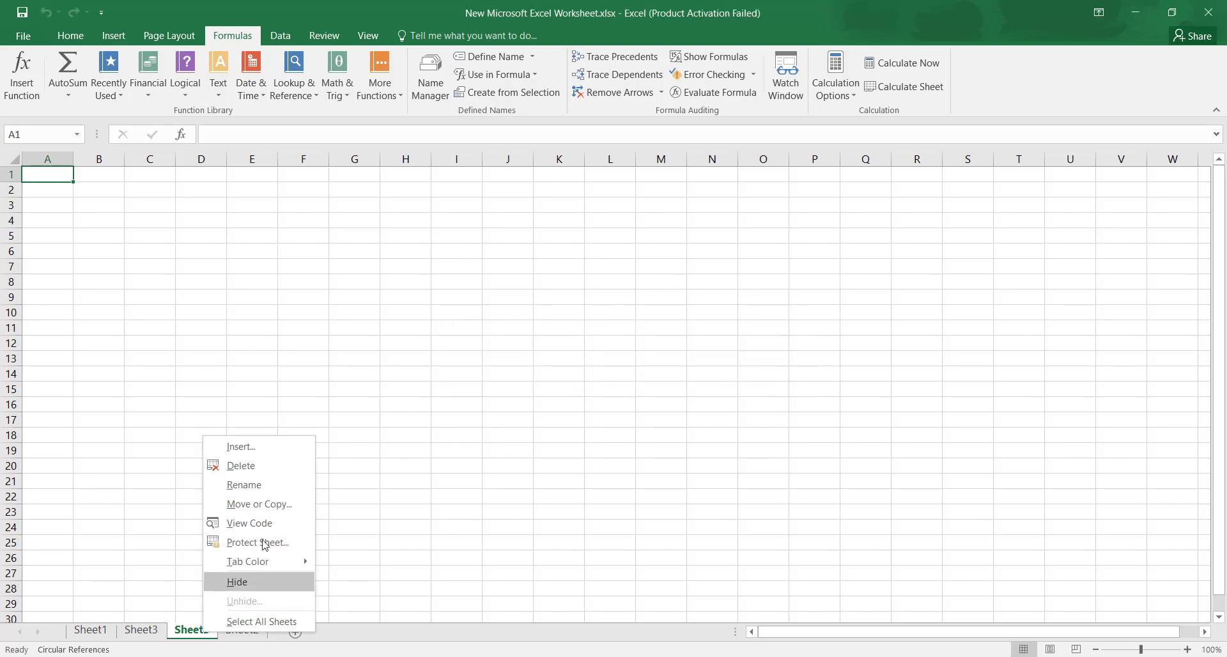
pyautogui.click(278, 488)
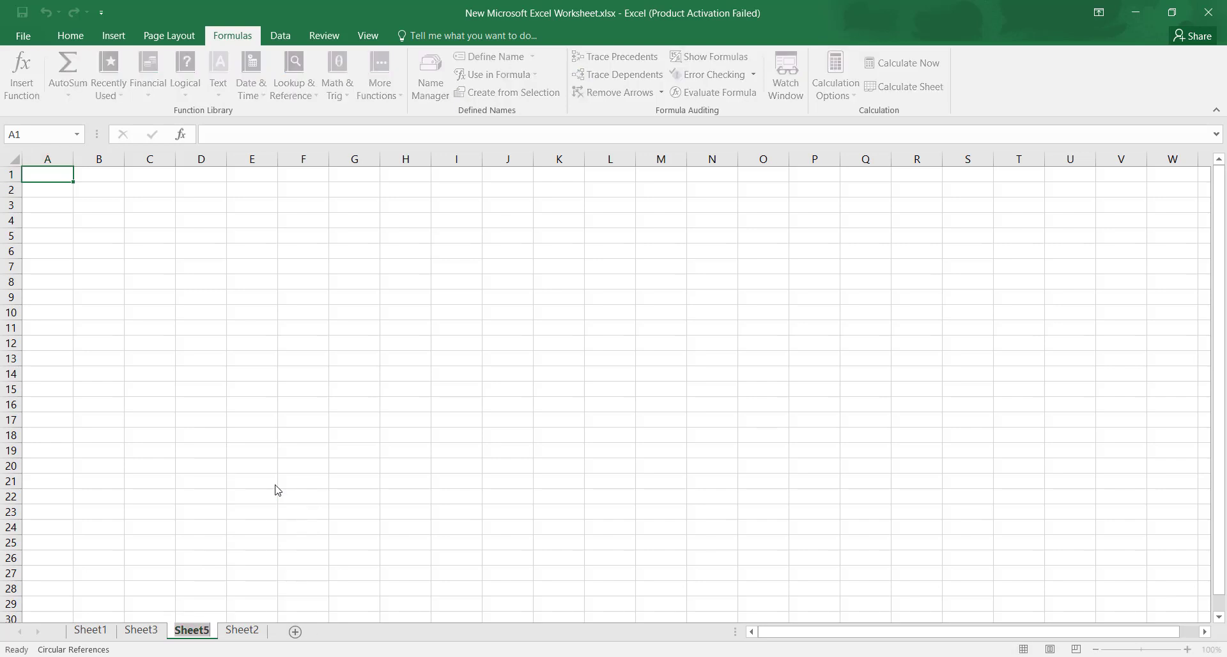
pyautogui.write('m')
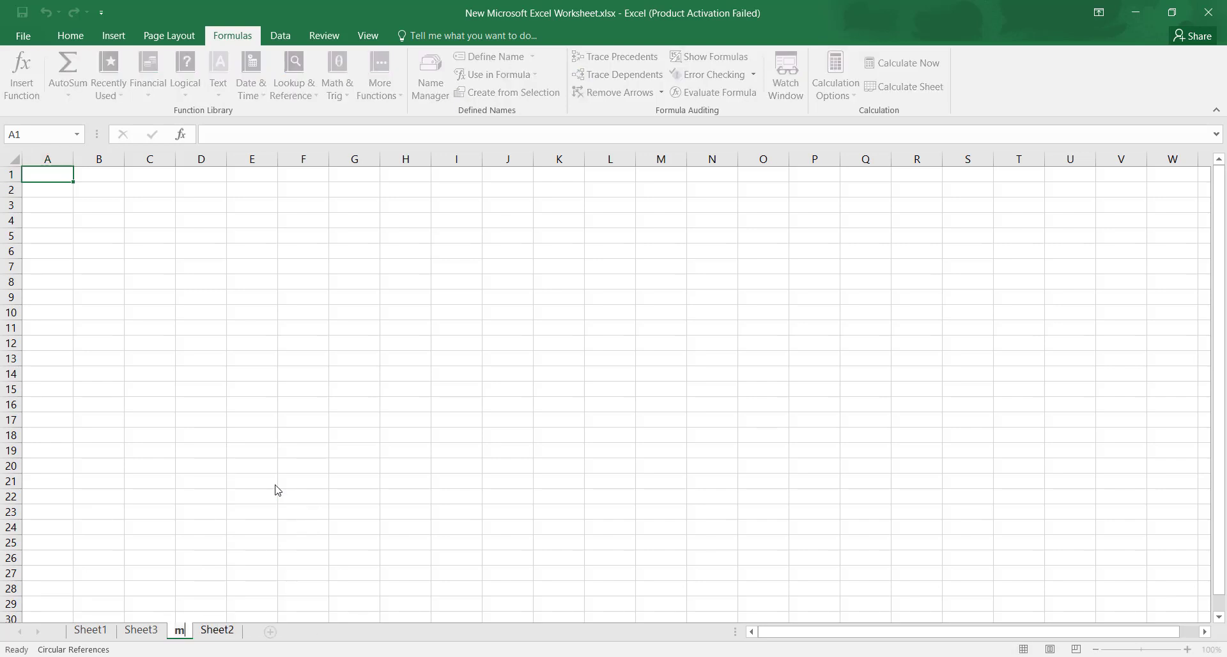
pyautogui.write('ysheet')
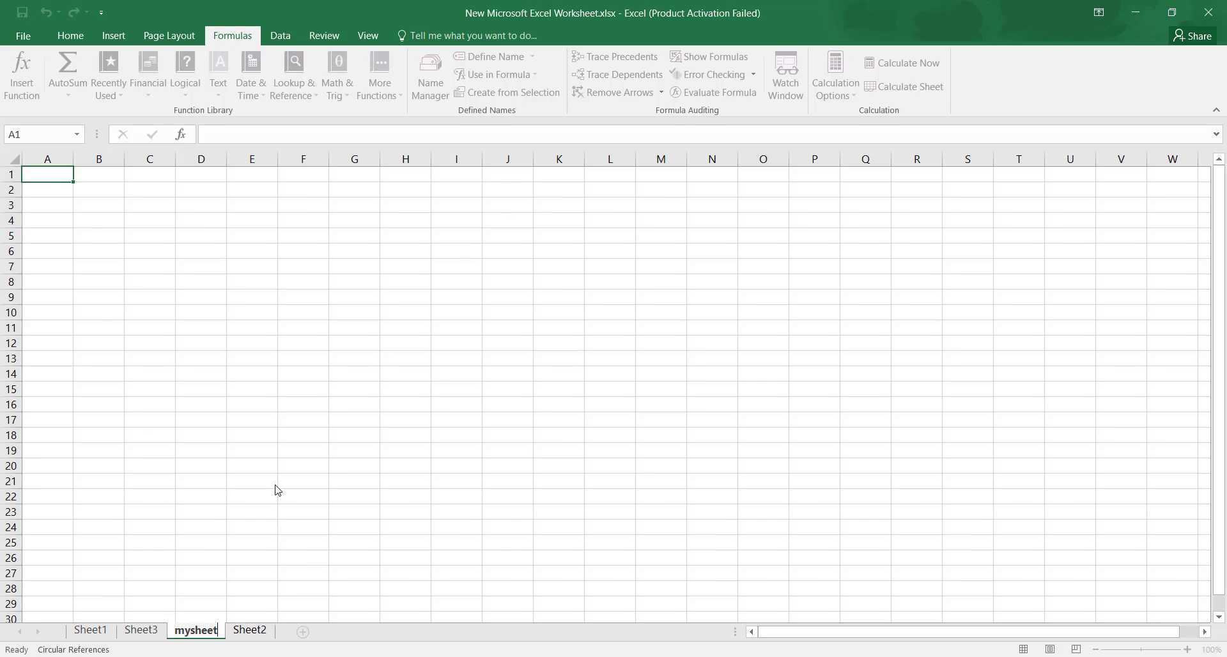
pyautogui.press('Return')
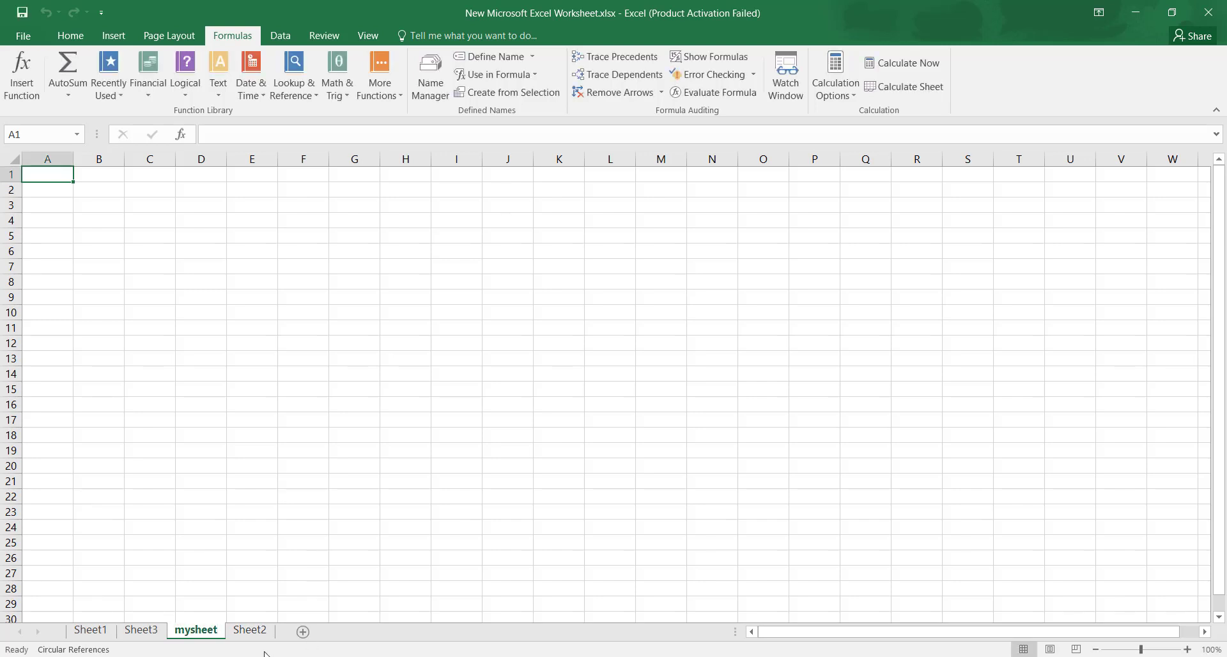
# - Set the tab colour of the Sheet2 worksheet to the orange theme colour
pyautogui.click(250, 631)
pyautogui.rightClick(256, 635)
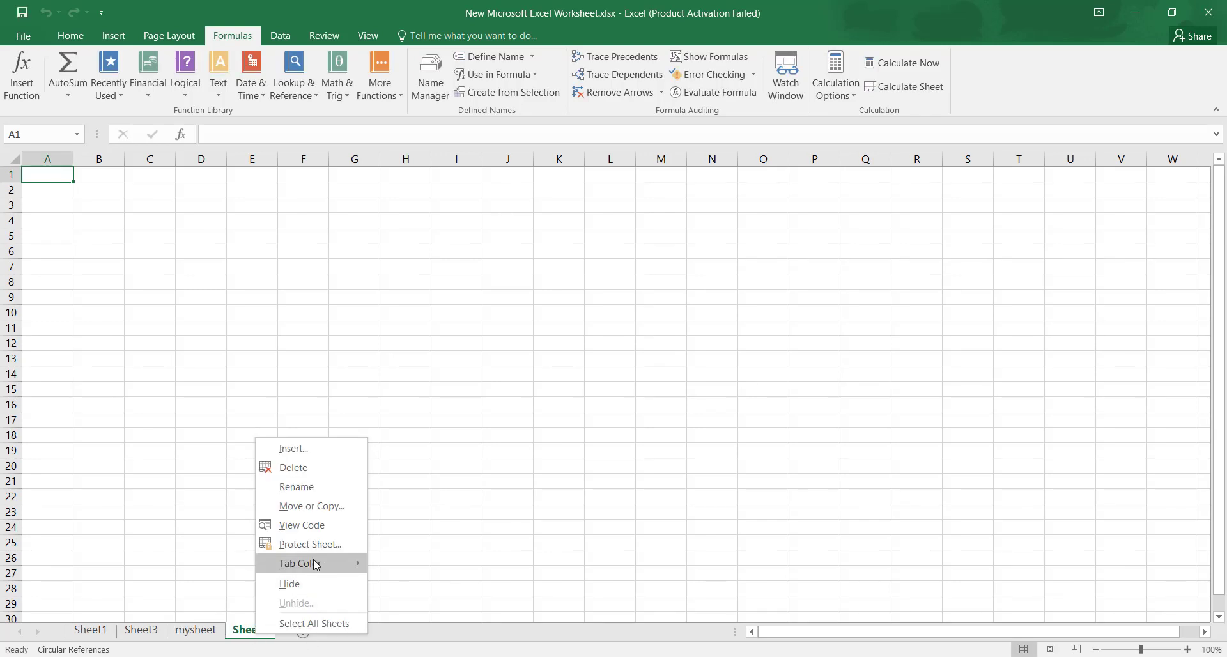
pyautogui.moveTo(317, 565)
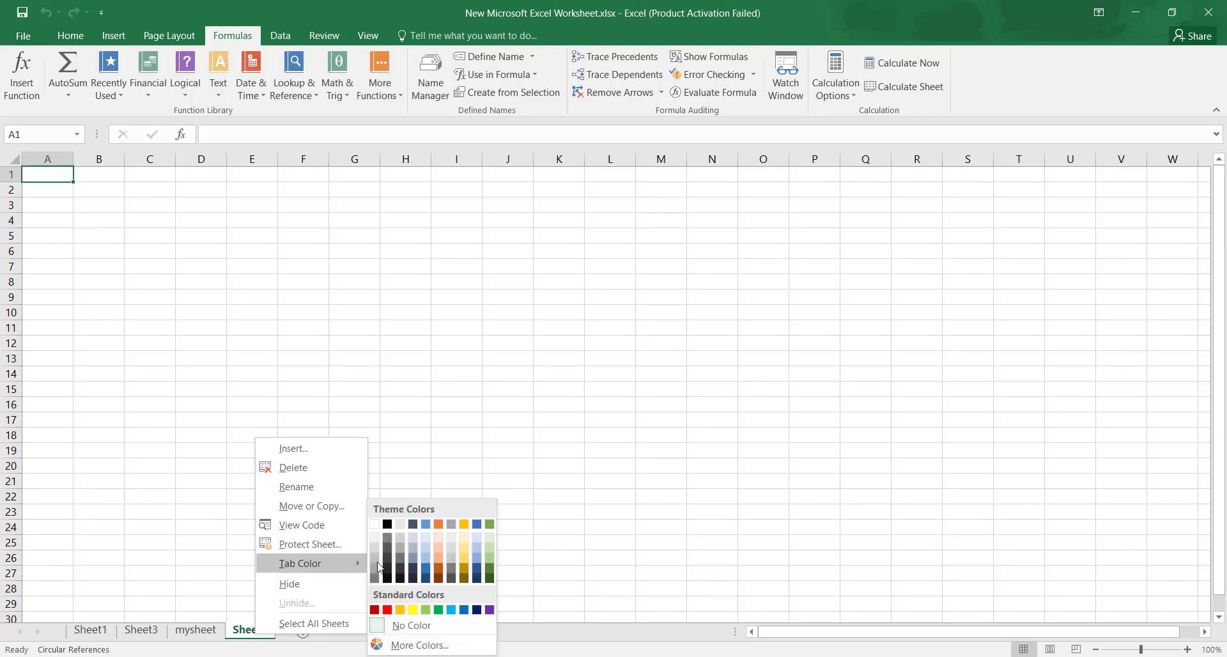
pyautogui.click(438, 525)
pyautogui.click(556, 479)
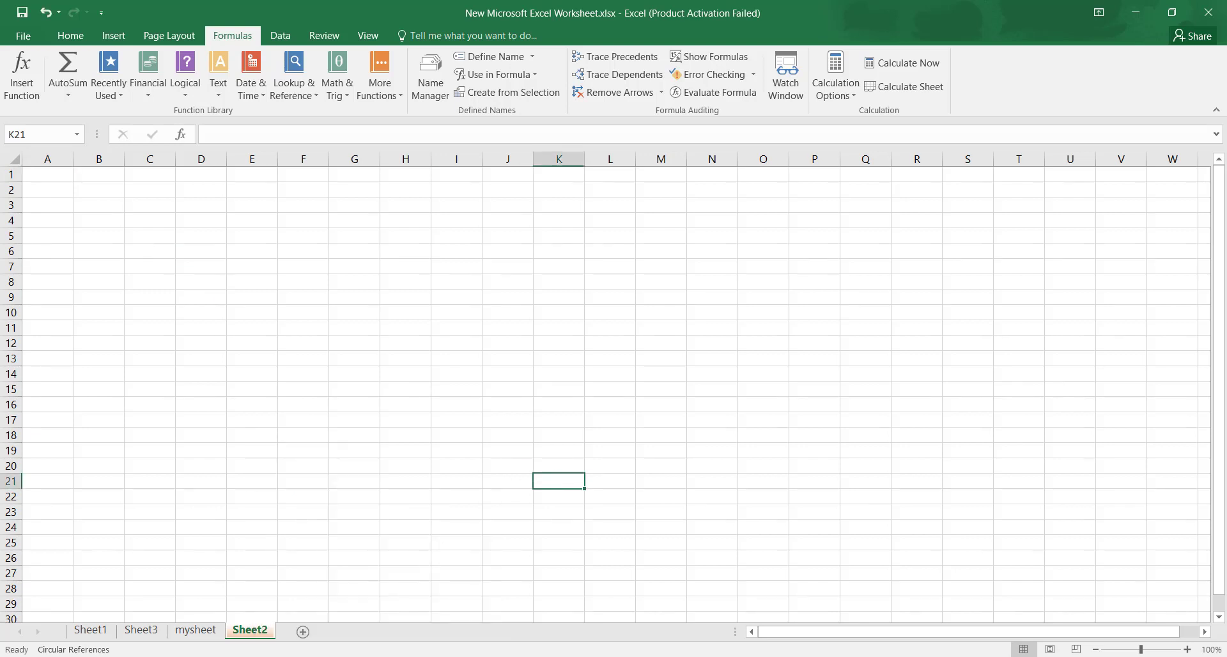
# - Set the tab colour of the mysheet worksheet to standard red and display Sheet3 to check the coloured tabs
pyautogui.rightClick(189, 632)
pyautogui.moveTo(242, 556)
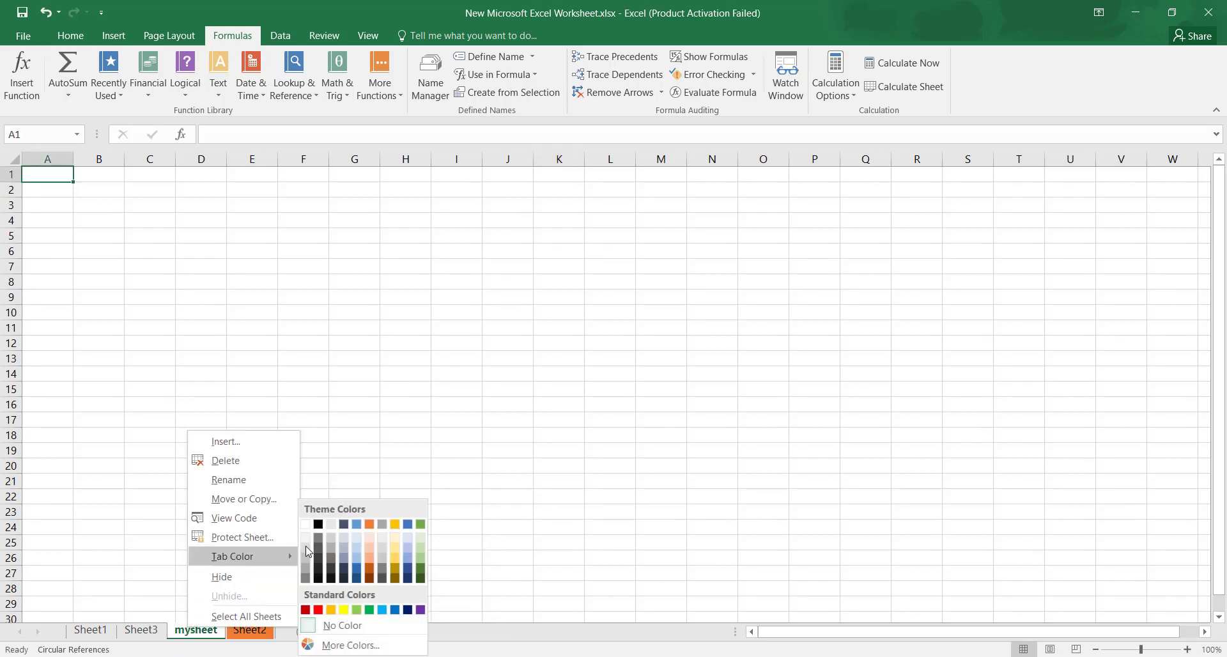
pyautogui.click(319, 609)
pyautogui.click(405, 571)
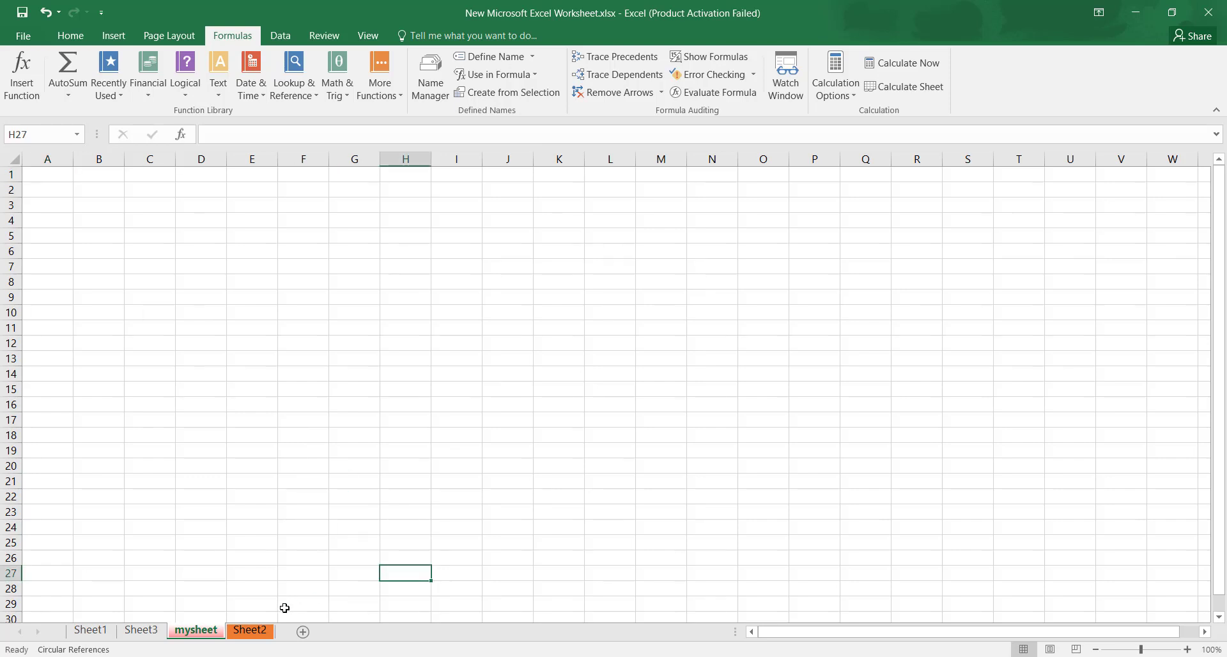
pyautogui.click(317, 448)
pyautogui.click(151, 630)
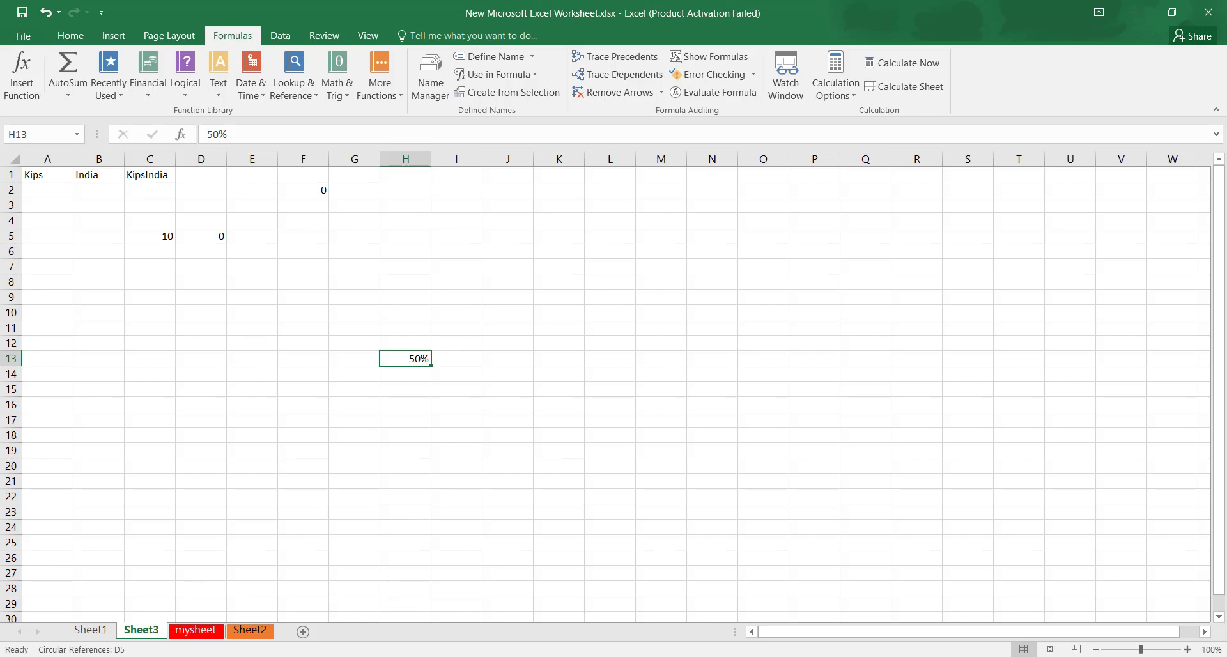
# - Switch to Photos to consult the textbook page on changing sheet tab colours and the chapter recap
pyautogui.hotkey('alt', 'Tab')
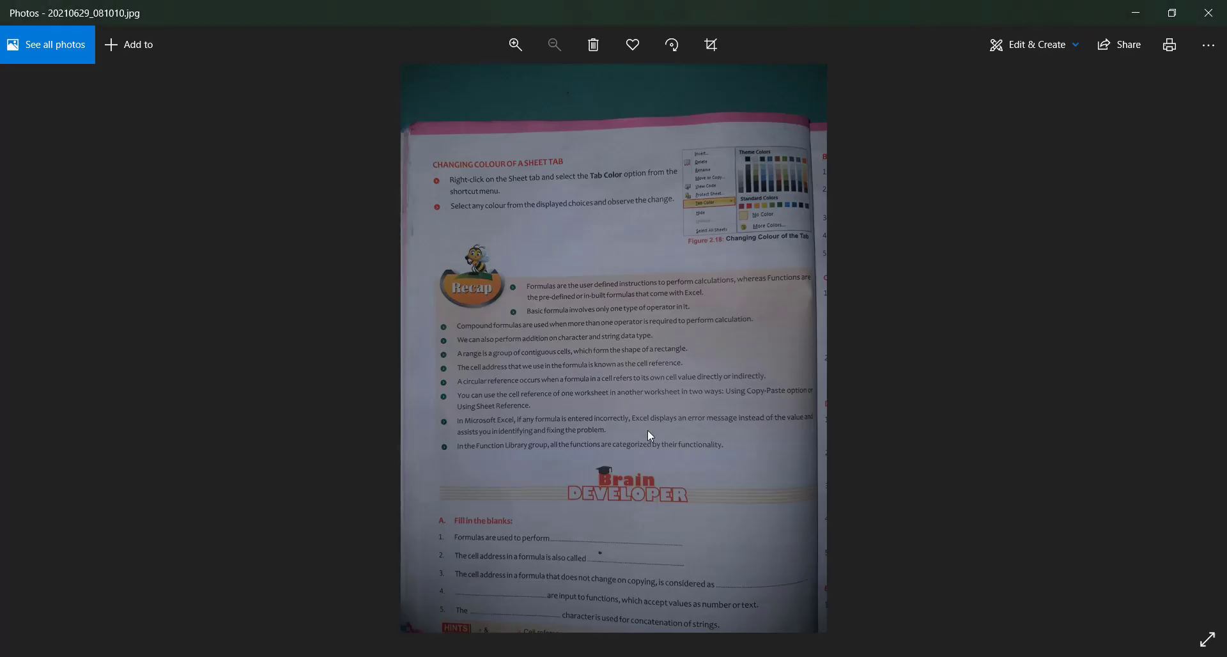